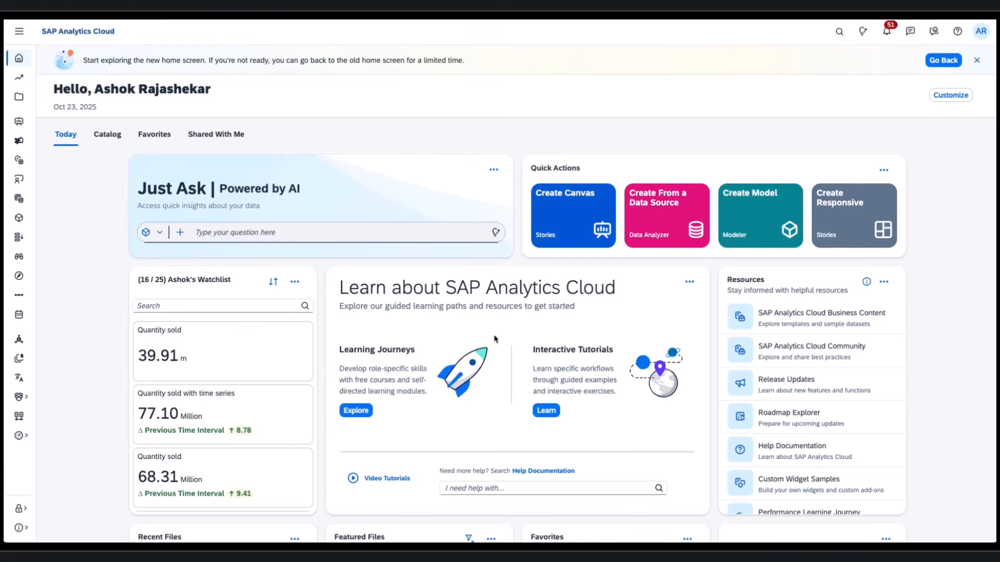
Try a narrower size for the Learn about SAP Analytics Cloud card, and restore it to its two-tile width.
{"action": "scroll", "coordinate": [492, 356], "scroll_direction": "down", "scroll_amount": 1}
{"action": "scroll", "coordinate": [408, 292], "scroll_direction": "up", "scroll_amount": 1}
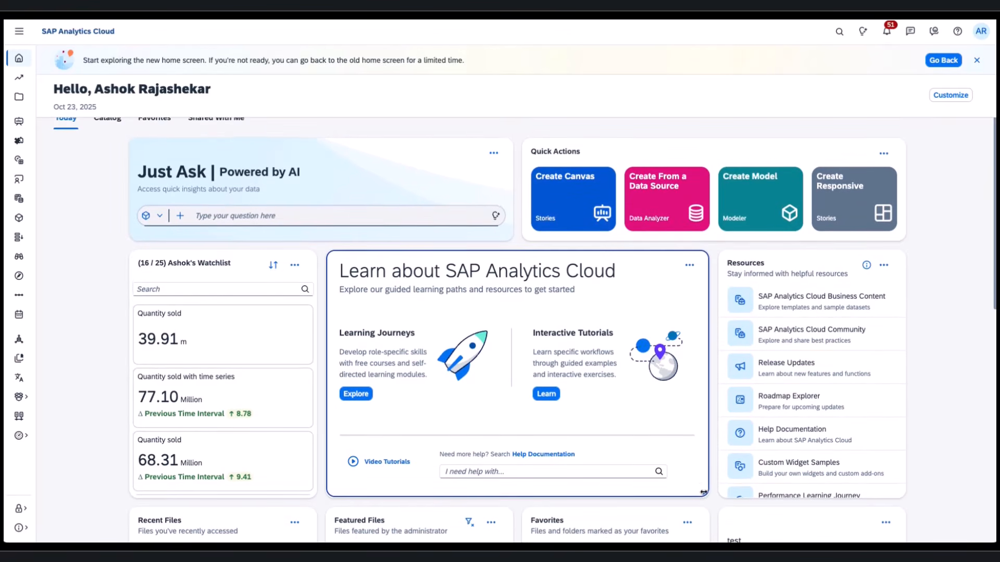
{"action": "scroll", "coordinate": [632, 478], "scroll_direction": "down", "scroll_amount": 1}
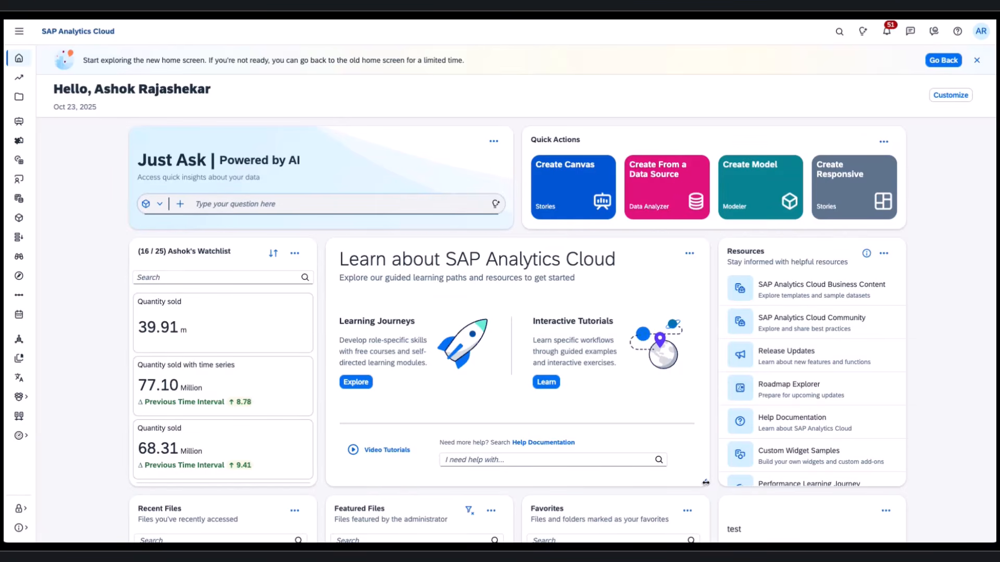
{"action": "left_click_drag", "start_coordinate": [706, 484], "coordinate": [487, 473]}
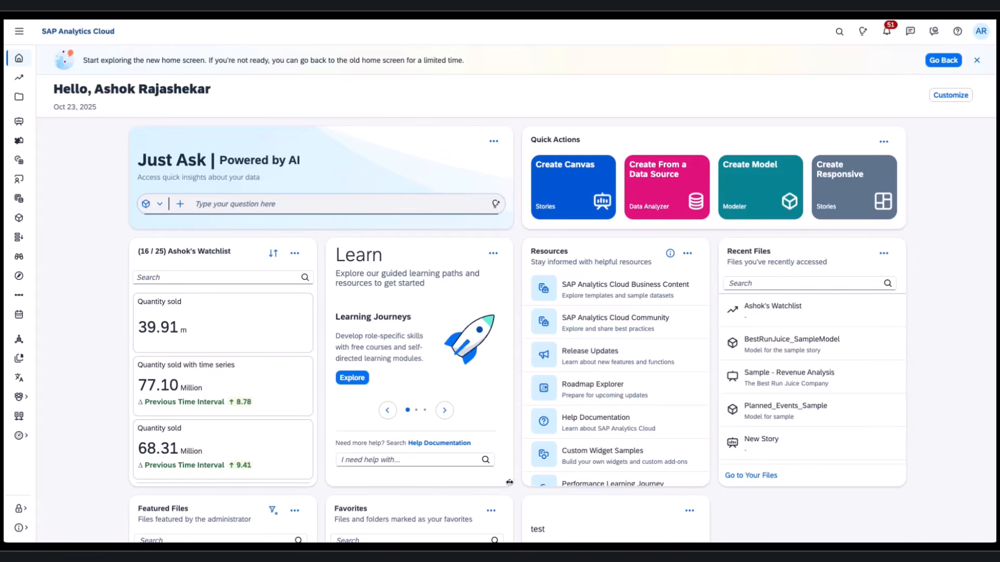
{"action": "left_click_drag", "start_coordinate": [508, 482], "coordinate": [556, 473]}
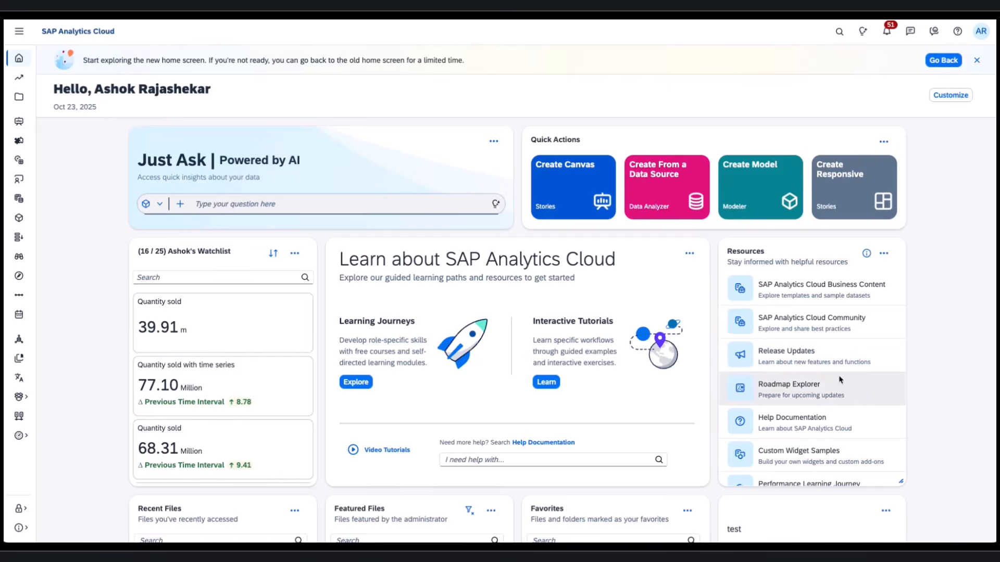
Make the Resources card slightly taller and look through its entries.
{"action": "left_click_drag", "start_coordinate": [899, 483], "coordinate": [897, 497]}
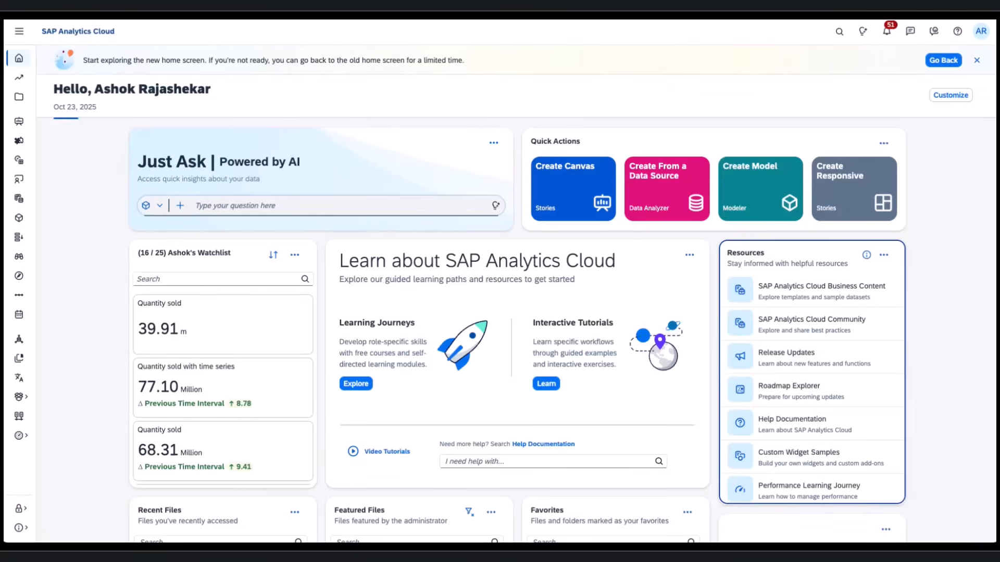
{"action": "scroll", "coordinate": [833, 385], "scroll_direction": "down", "scroll_amount": 2}
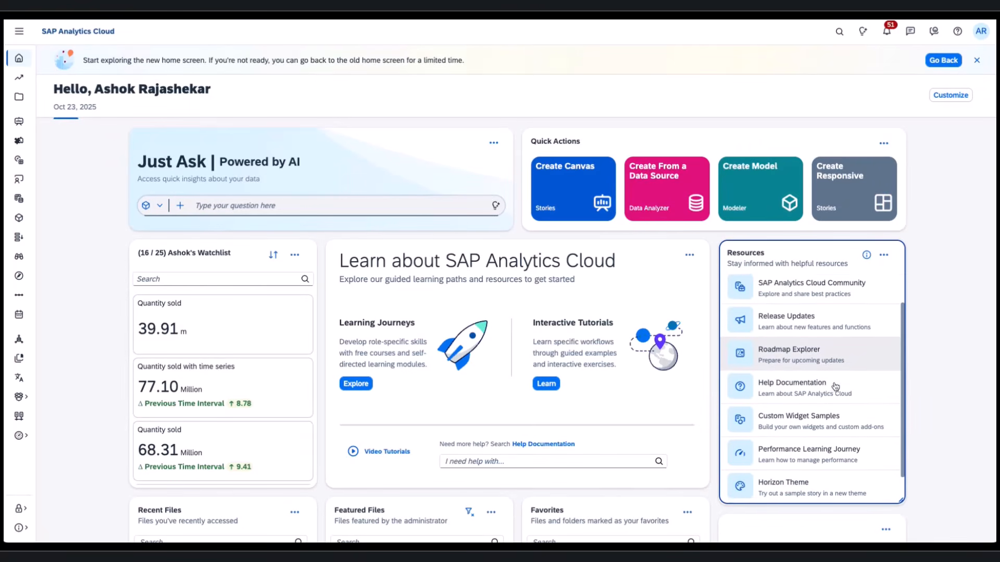
{"action": "scroll", "coordinate": [835, 386], "scroll_direction": "up", "scroll_amount": 4}
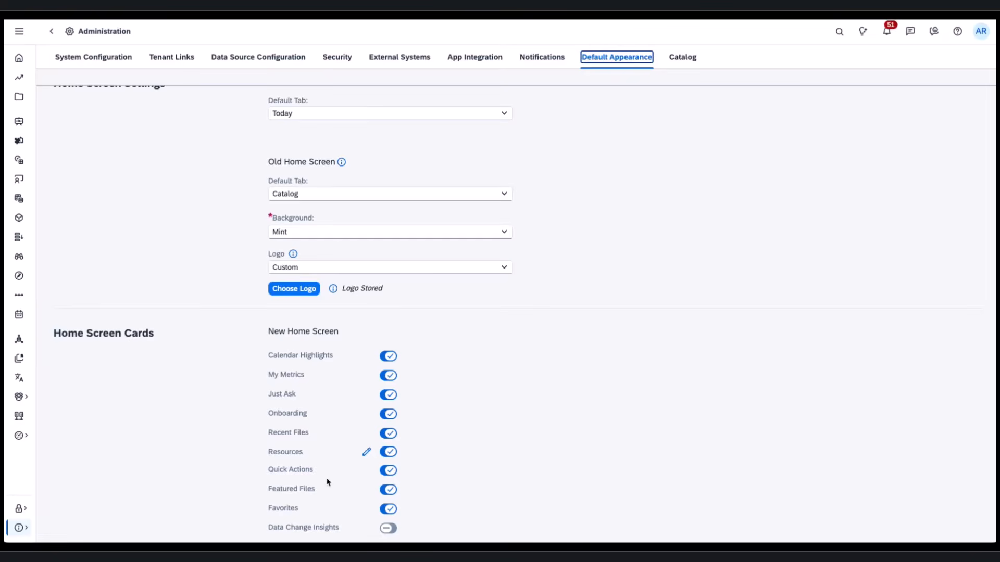
Start a custom resource for the home screen's Resources card and use the SAP logo as its icon.
{"action": "left_click", "coordinate": [368, 454]}
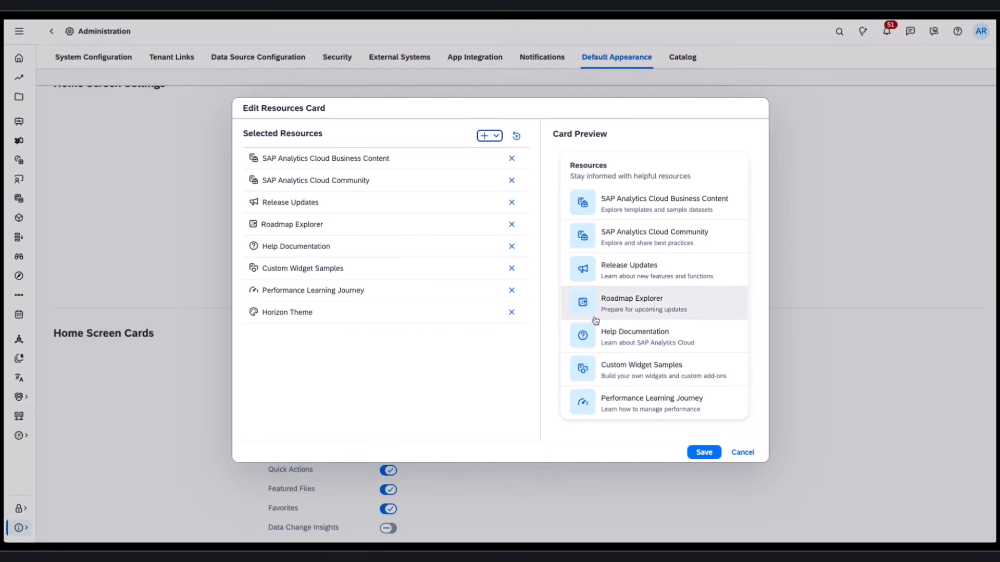
{"action": "left_click", "coordinate": [495, 137]}
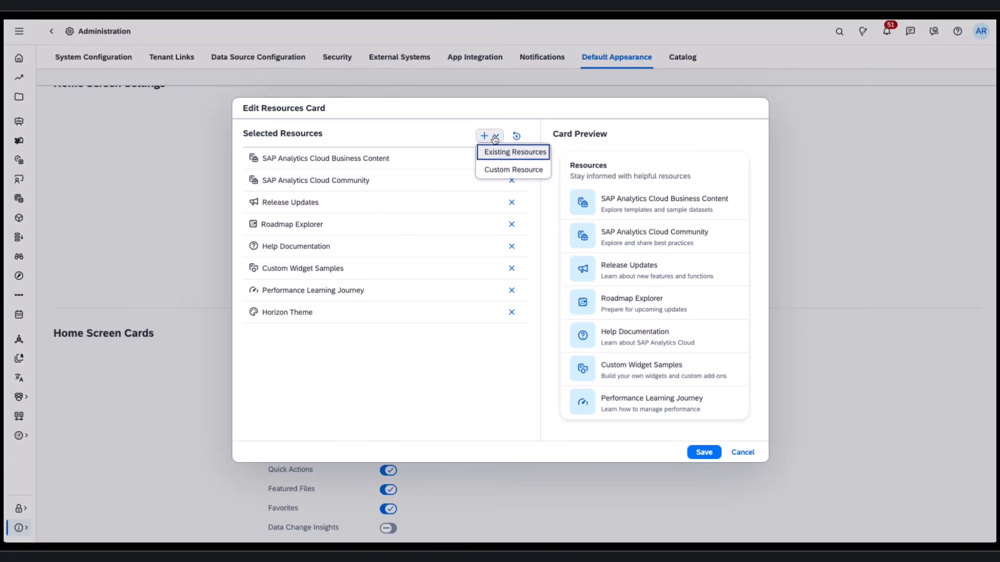
{"action": "left_click", "coordinate": [496, 168]}
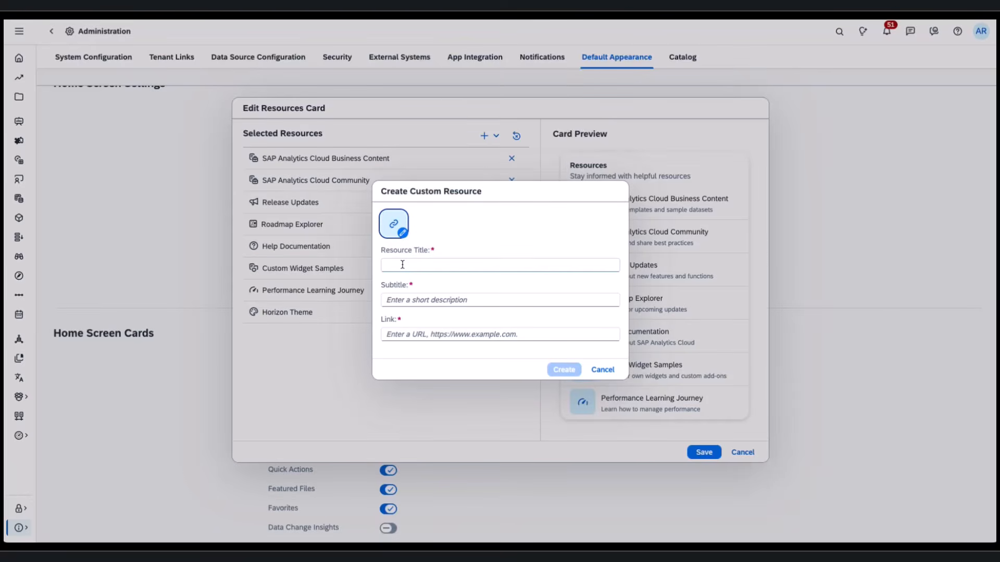
{"action": "left_click", "coordinate": [402, 234]}
{"action": "double_click", "coordinate": [390, 195]}
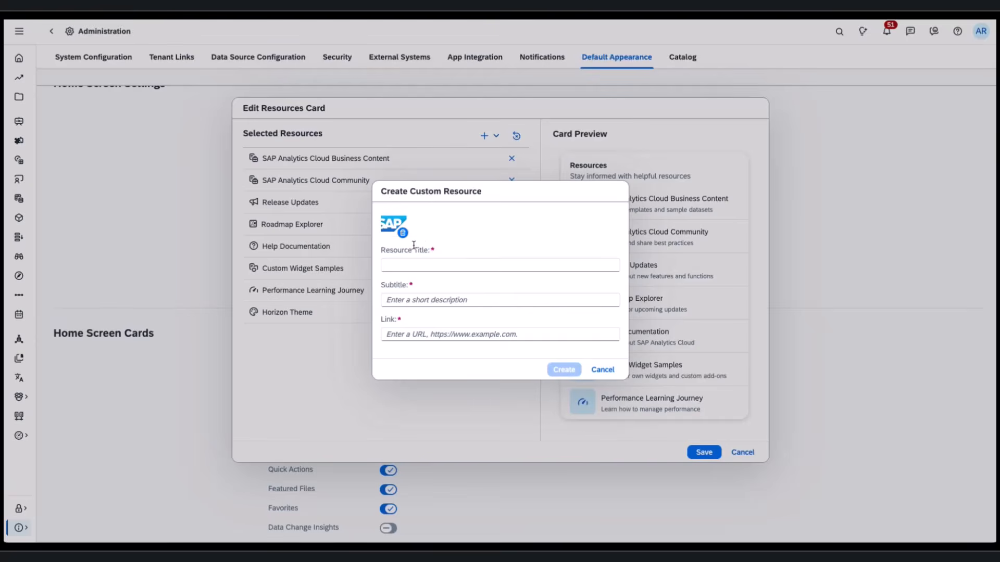
{"action": "left_click", "coordinate": [402, 266]}
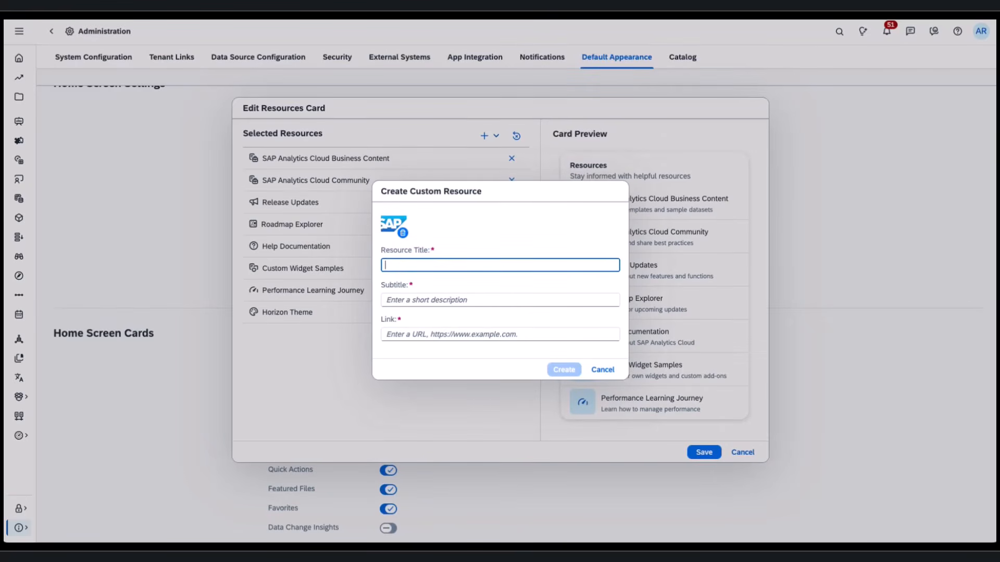
{"action": "key", "text": "super+Tab"}
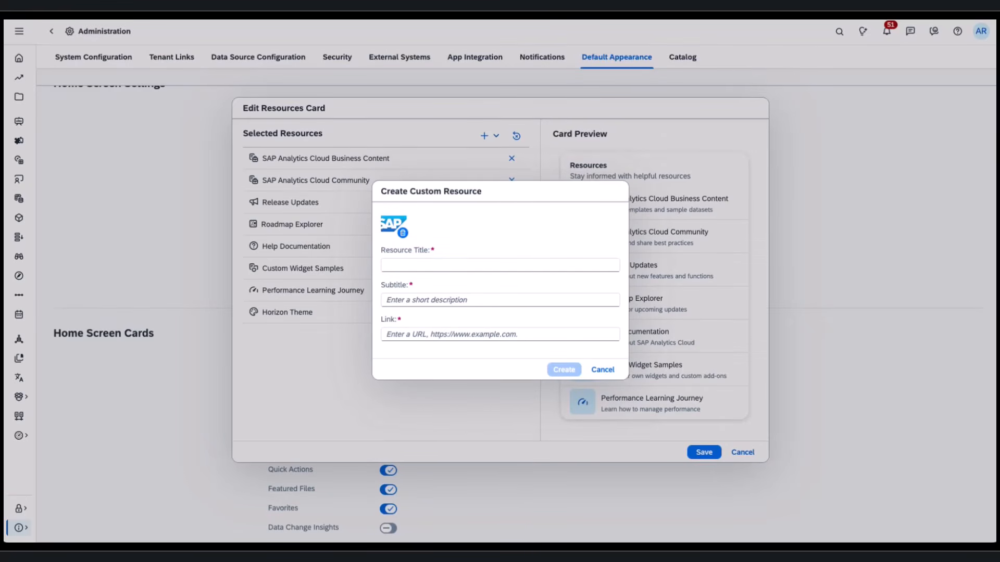
{"action": "left_click", "coordinate": [496, 265]}
{"action": "type", "text": "https://www.sap.com/products/data-cloud/cloud-analytics.html"}
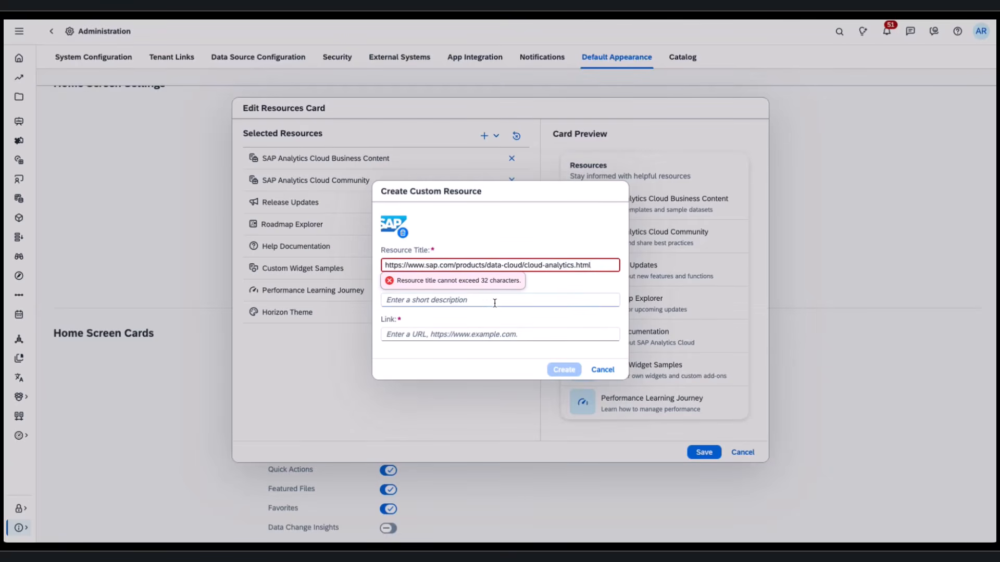
{"action": "left_click_drag", "start_coordinate": [592, 265], "coordinate": [338, 257]}
{"action": "key", "text": "BackSpace"}
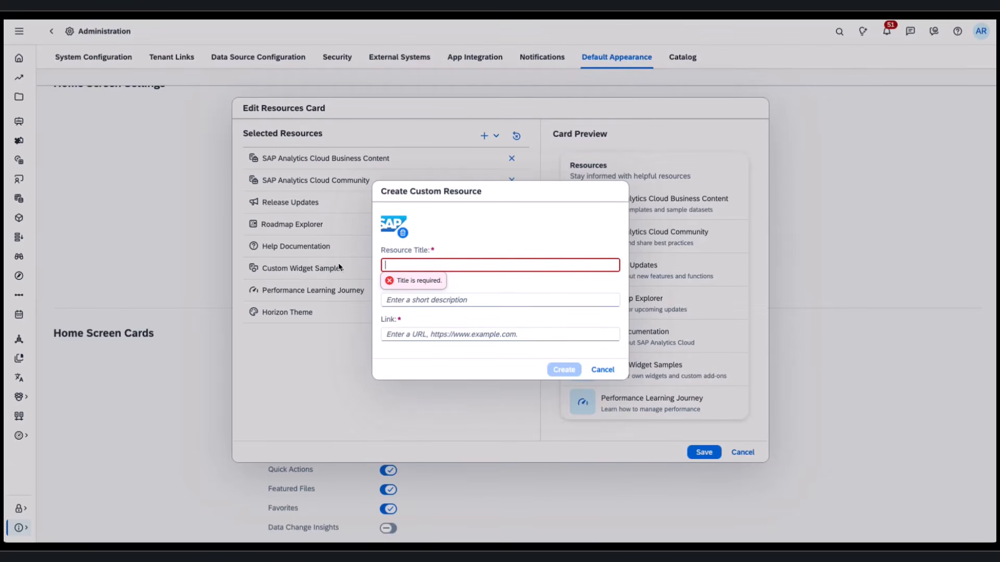
{"action": "left_click", "coordinate": [393, 335]}
{"action": "type", "text": "https://www.sap.com/products/data-cloud/cloud-analytics.html"}
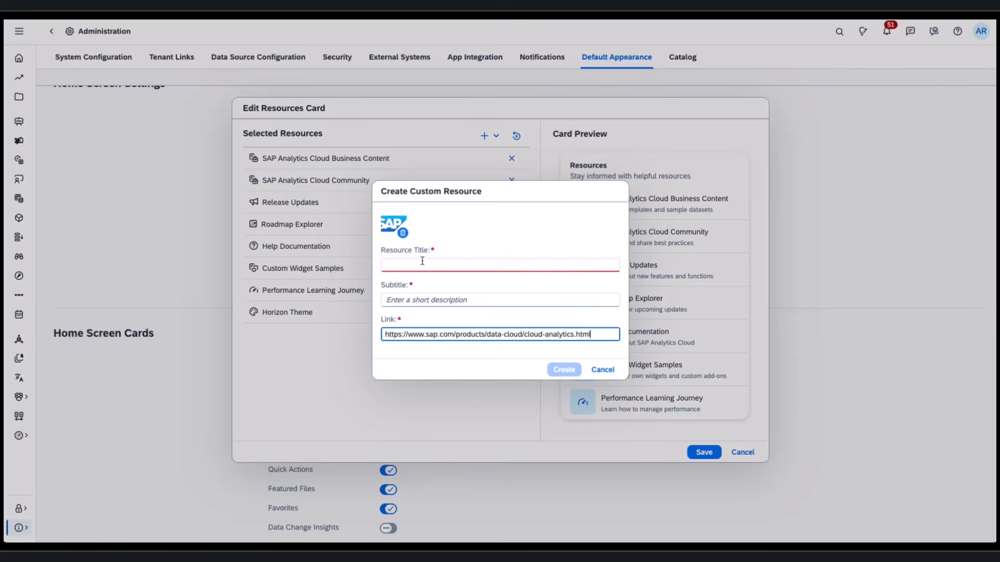
{"action": "left_click", "coordinate": [421, 264]}
{"action": "type", "text": "Bus"}
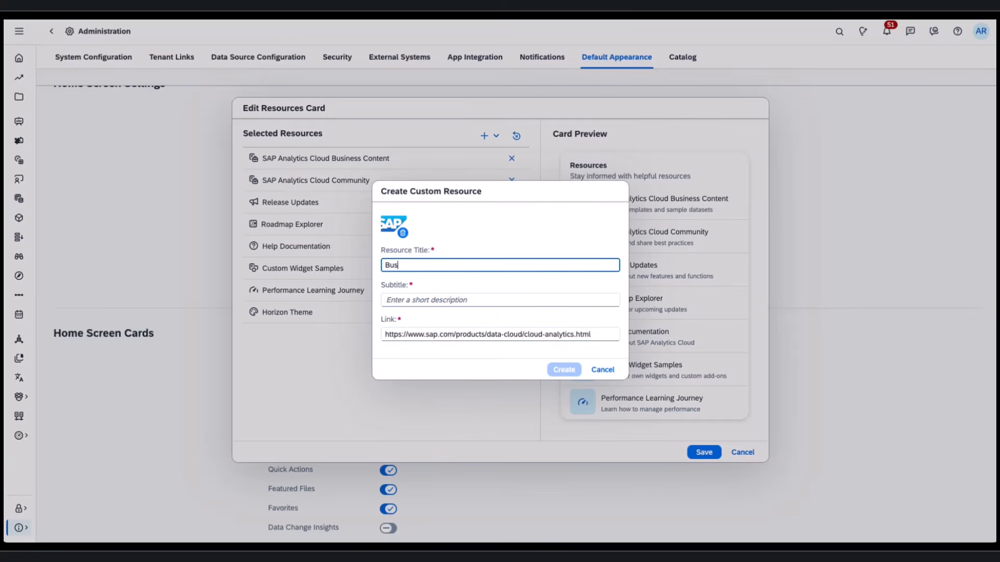
{"action": "type", "text": "iness Data Cloud"}
{"action": "left_click", "coordinate": [417, 300]}
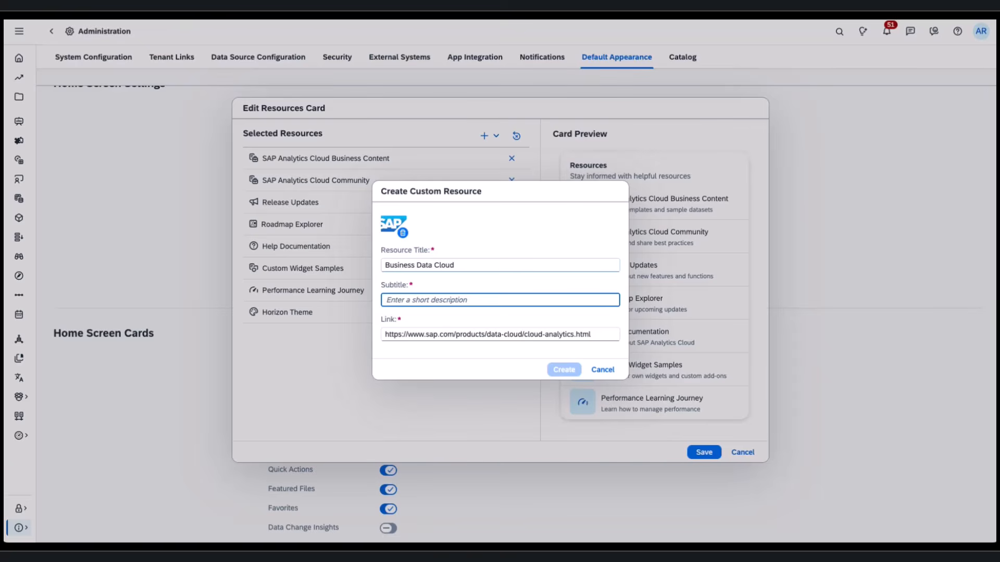
{"action": "type", "text": "BDC"}
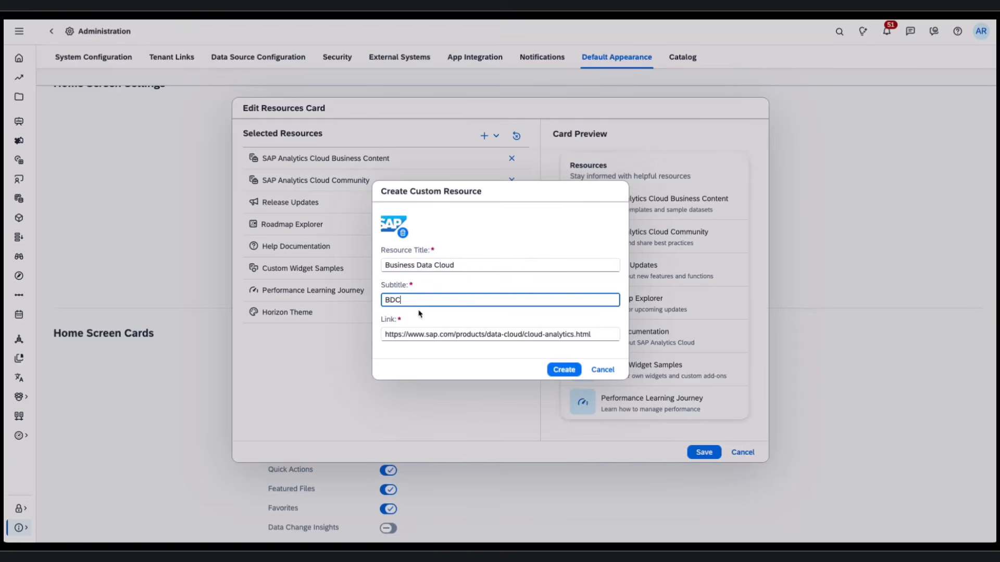
{"action": "left_click", "coordinate": [564, 370]}
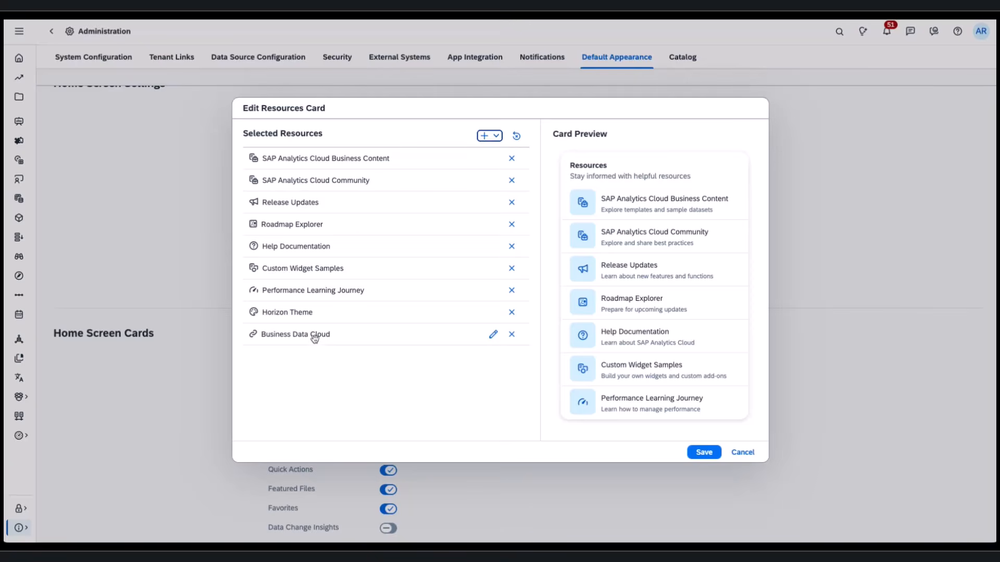
Move Business Data Cloud to the first place among the selected resources and save the Resources card.
{"action": "left_click_drag", "start_coordinate": [314, 338], "coordinate": [319, 166]}
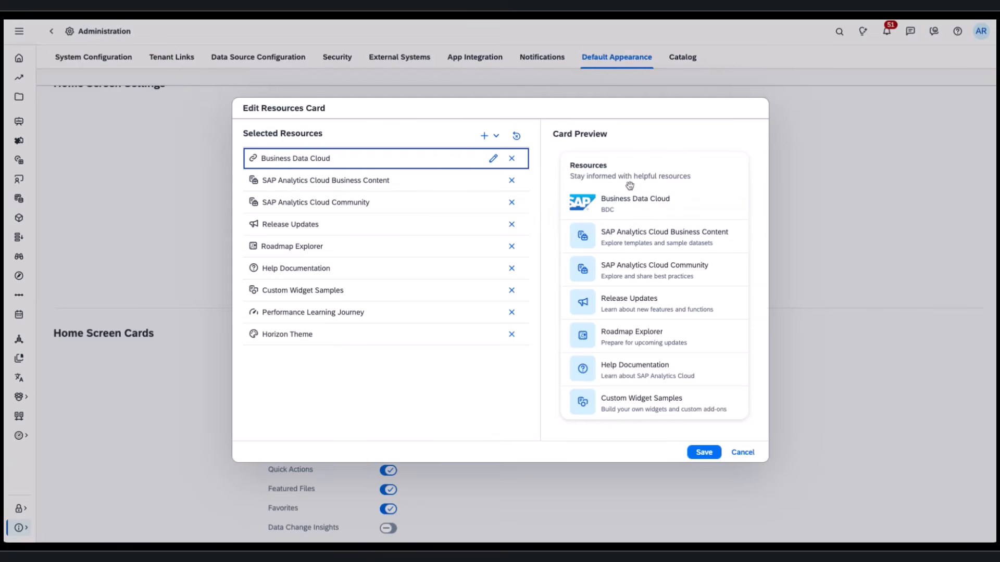
{"action": "left_click", "coordinate": [704, 453]}
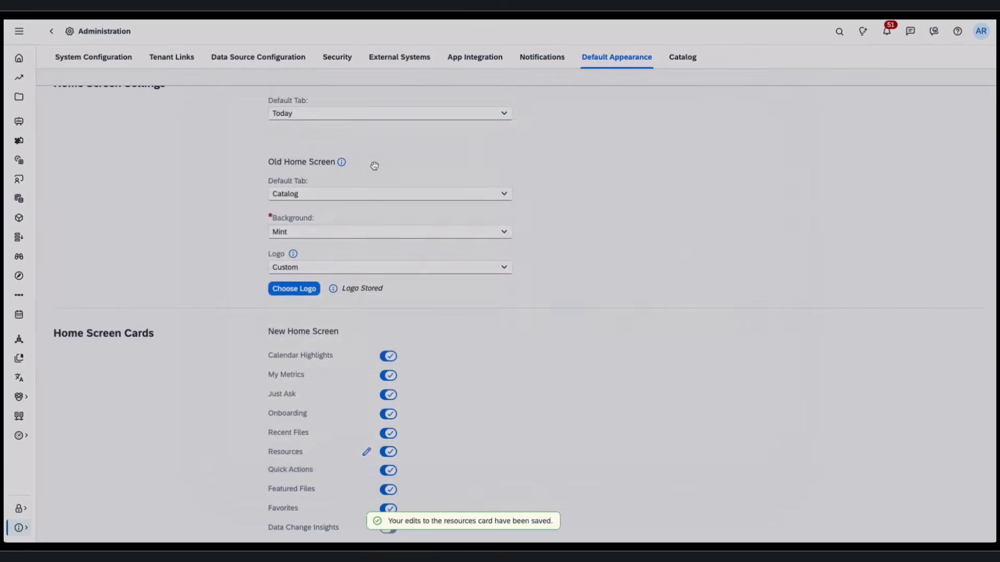
Return to the home screen and open the first entry of the Resources card.
{"action": "left_click", "coordinate": [51, 30]}
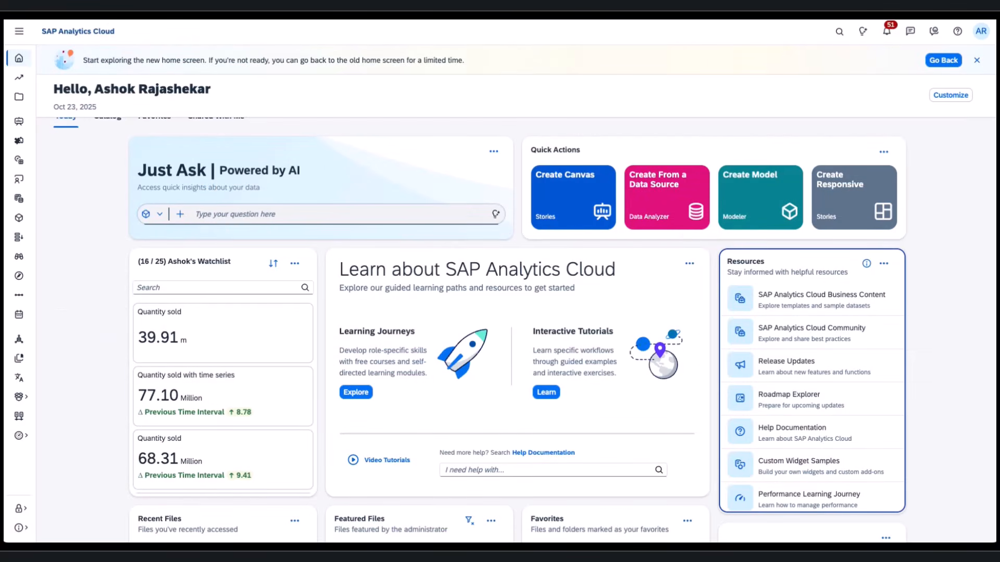
{"action": "left_click", "coordinate": [787, 311]}
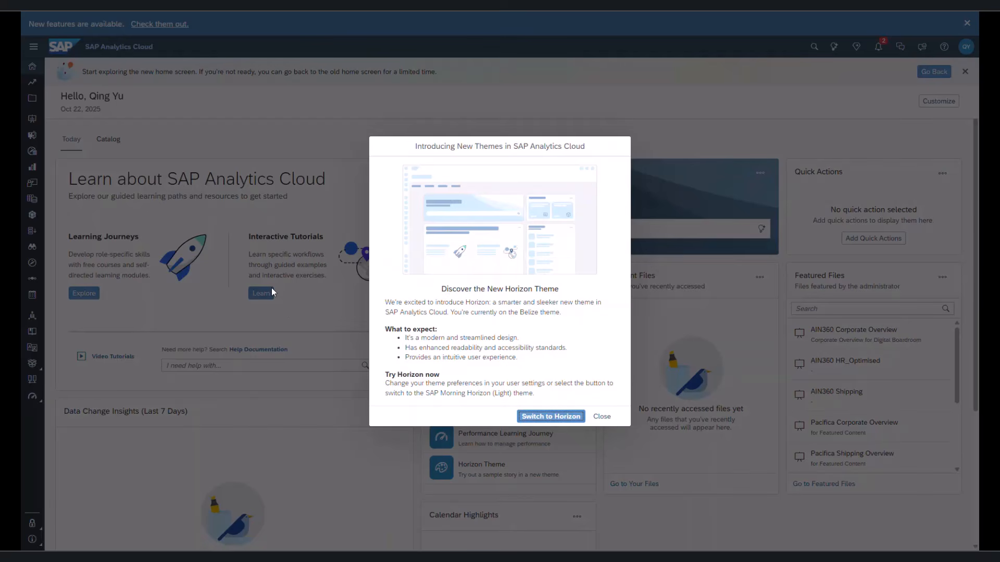
Accept the switch to the SAP Morning Horizon (Light) theme.
{"action": "left_click", "coordinate": [532, 416]}
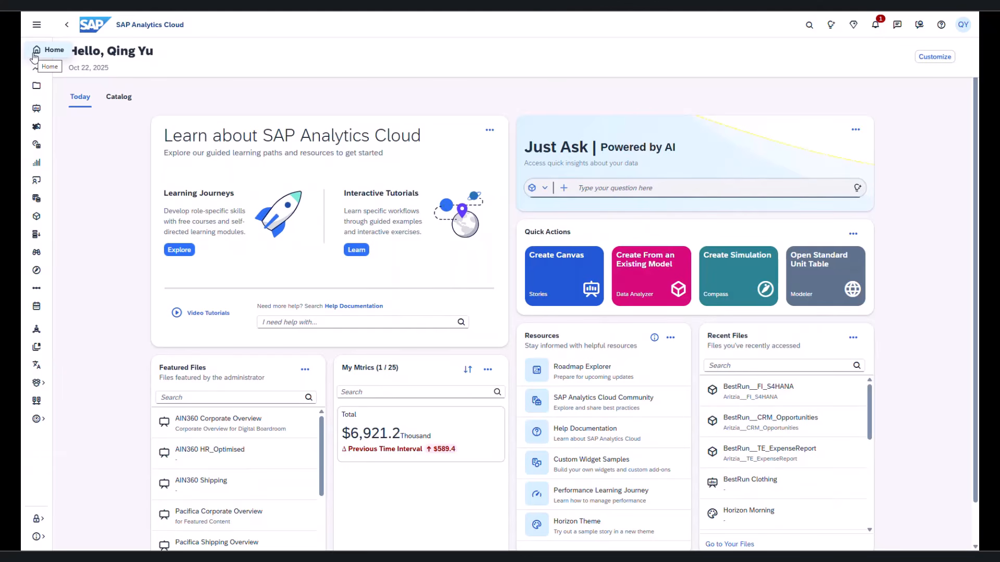
View the BestRun Clothing story in the new theme, and go to the My Files list.
{"action": "left_click", "coordinate": [33, 112]}
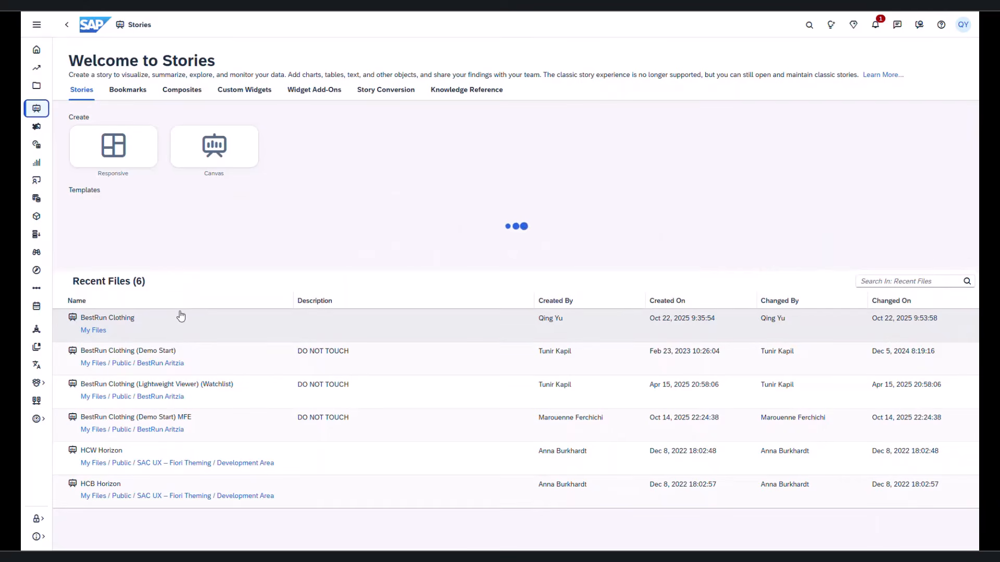
{"action": "left_click", "coordinate": [180, 317]}
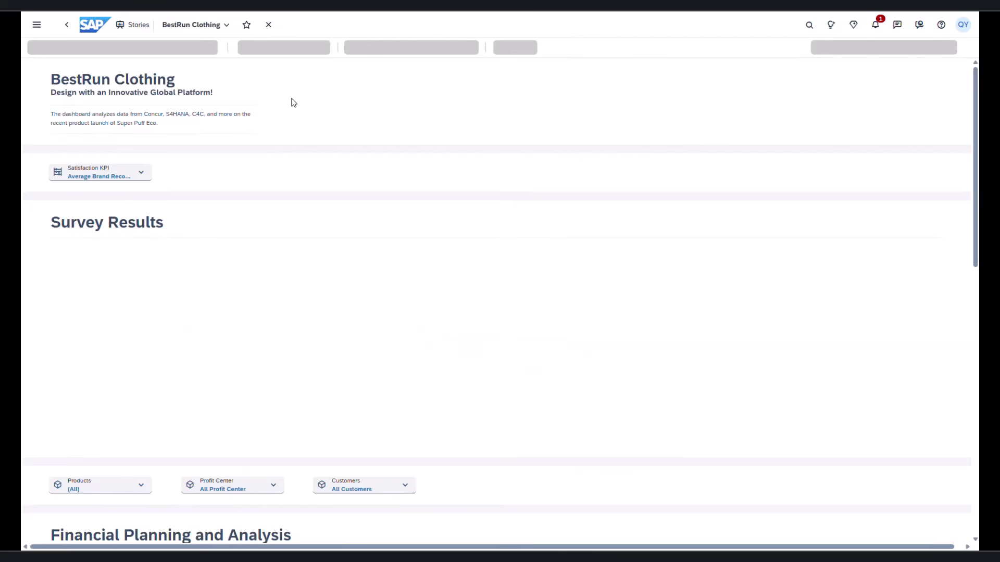
{"action": "left_click", "coordinate": [35, 28]}
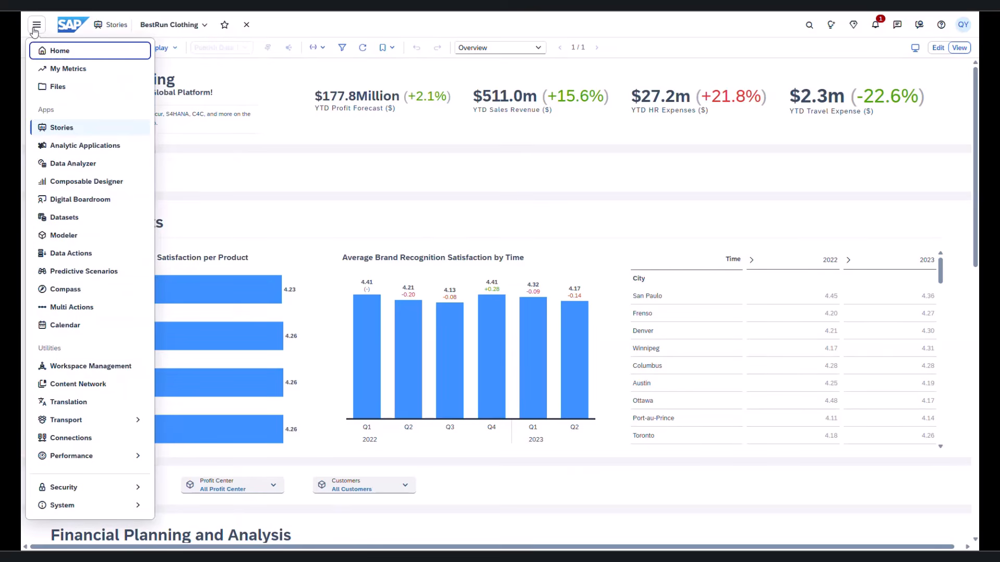
{"action": "left_click", "coordinate": [48, 87]}
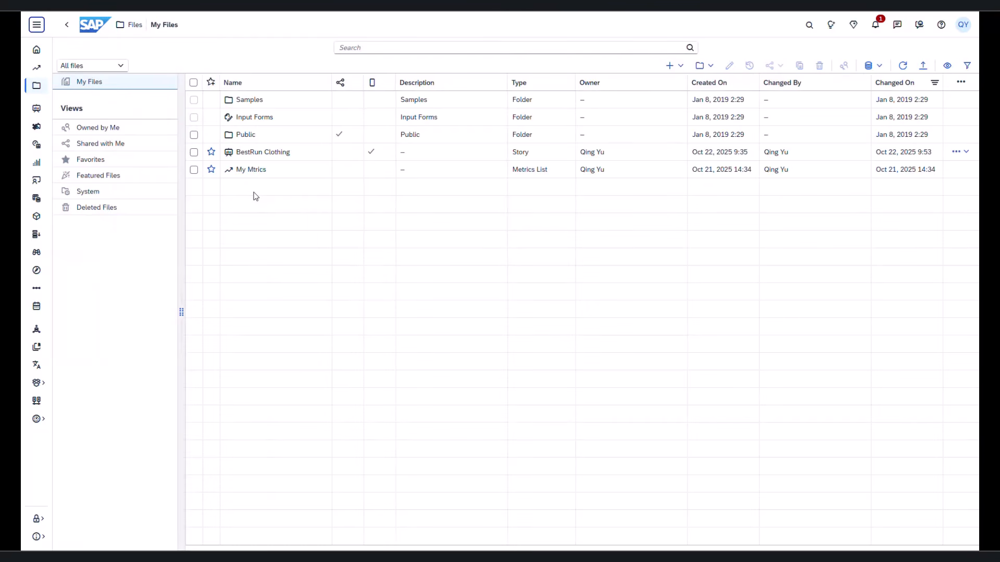
In the user's appearance settings, try SAP Evening Horizon (Dark) and High Contrast White, and apply SAP Horizon High Contrast Black.
{"action": "left_click", "coordinate": [962, 25]}
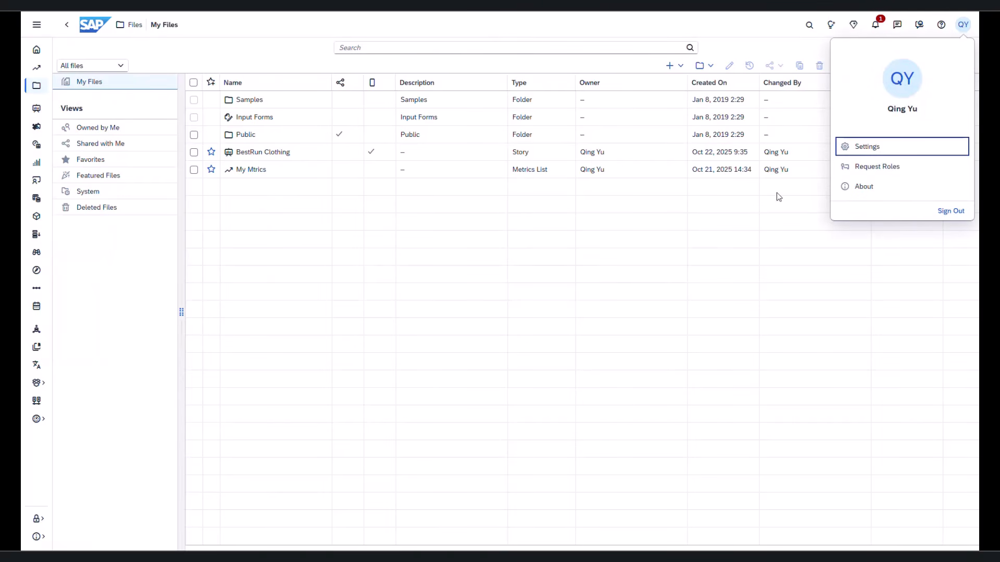
{"action": "left_click", "coordinate": [867, 147]}
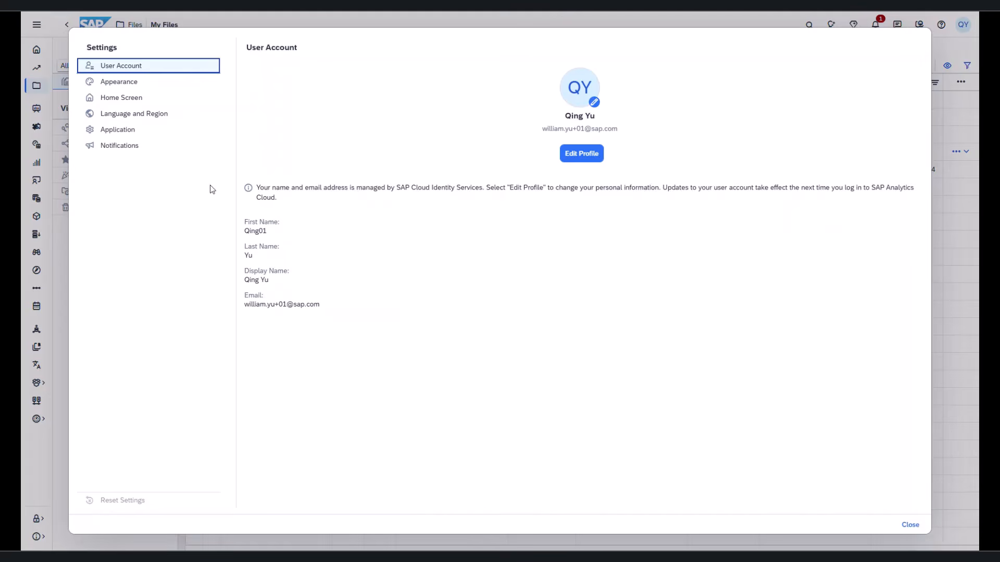
{"action": "left_click", "coordinate": [144, 86]}
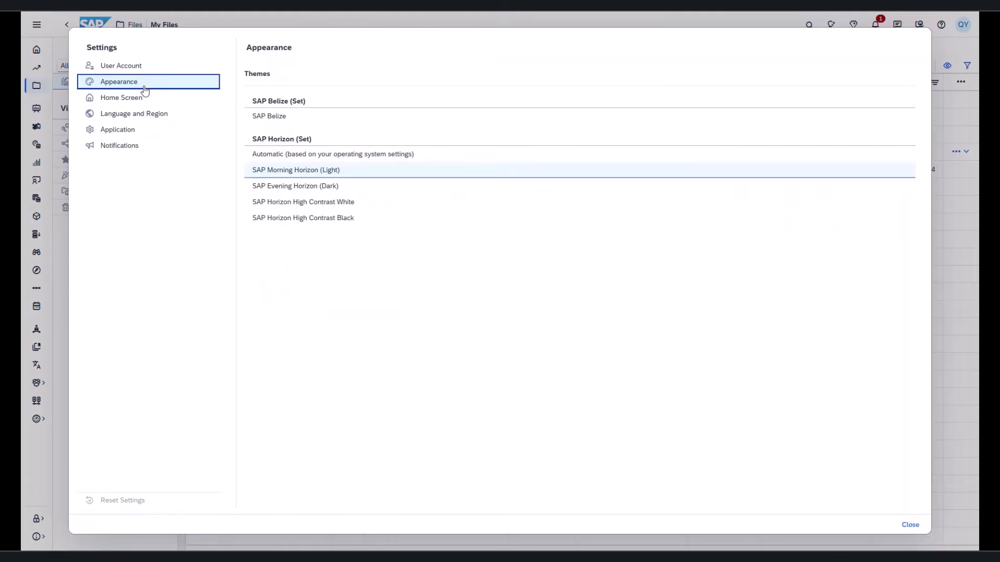
{"action": "left_click", "coordinate": [334, 187]}
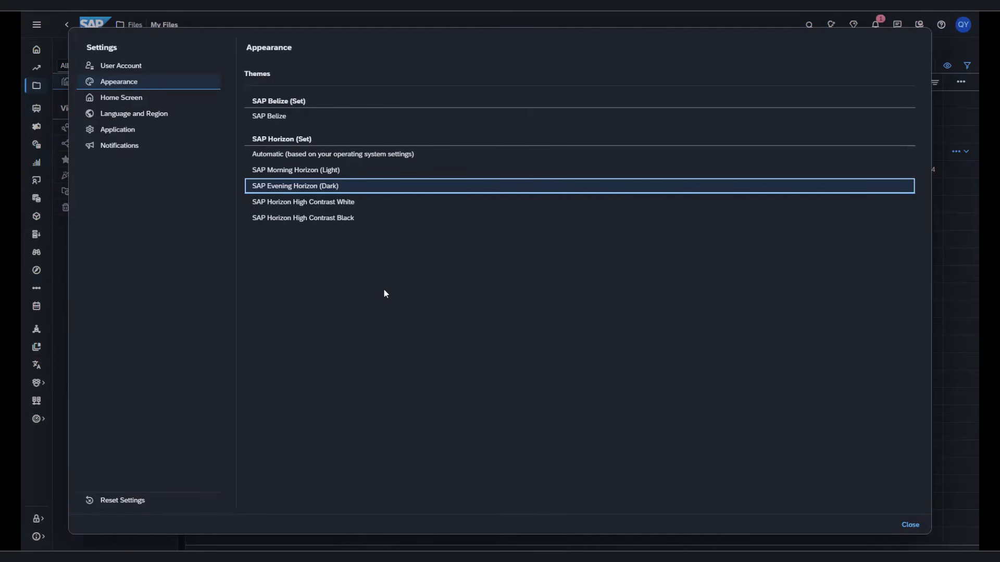
{"action": "left_click", "coordinate": [368, 206]}
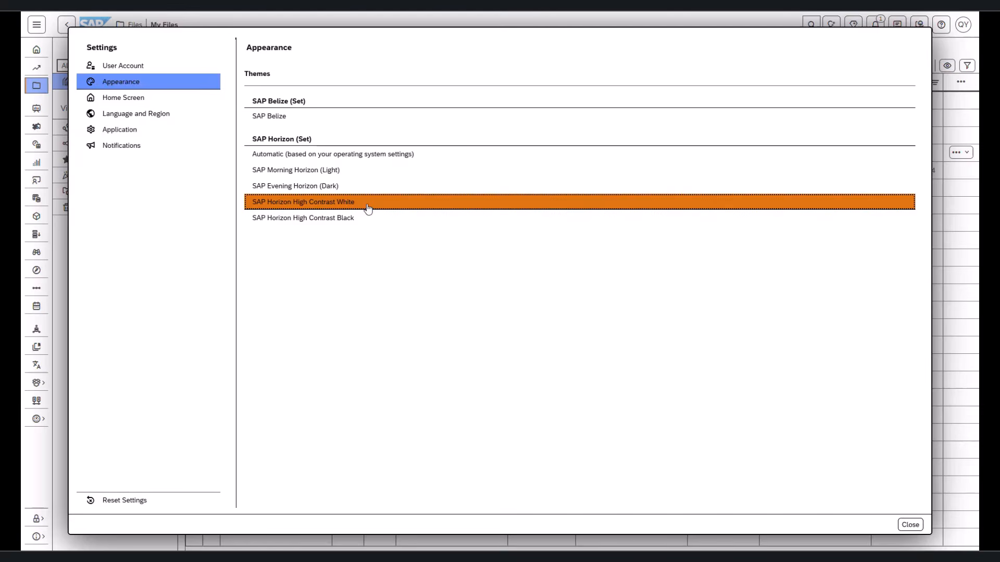
{"action": "left_click", "coordinate": [359, 222]}
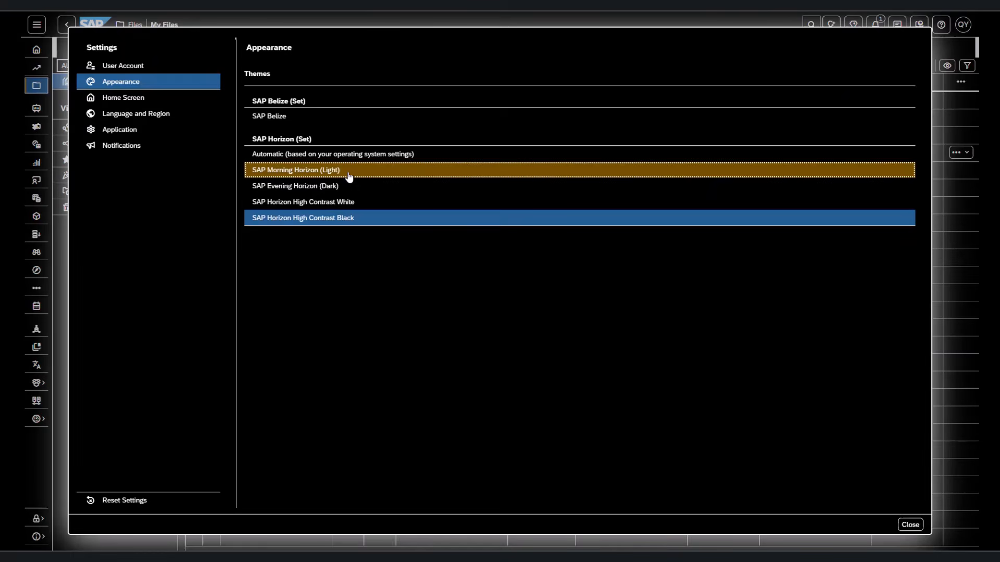
Switch the personal theme to SAP Morning Horizon (Light) and close the user settings.
{"action": "left_click", "coordinate": [348, 174]}
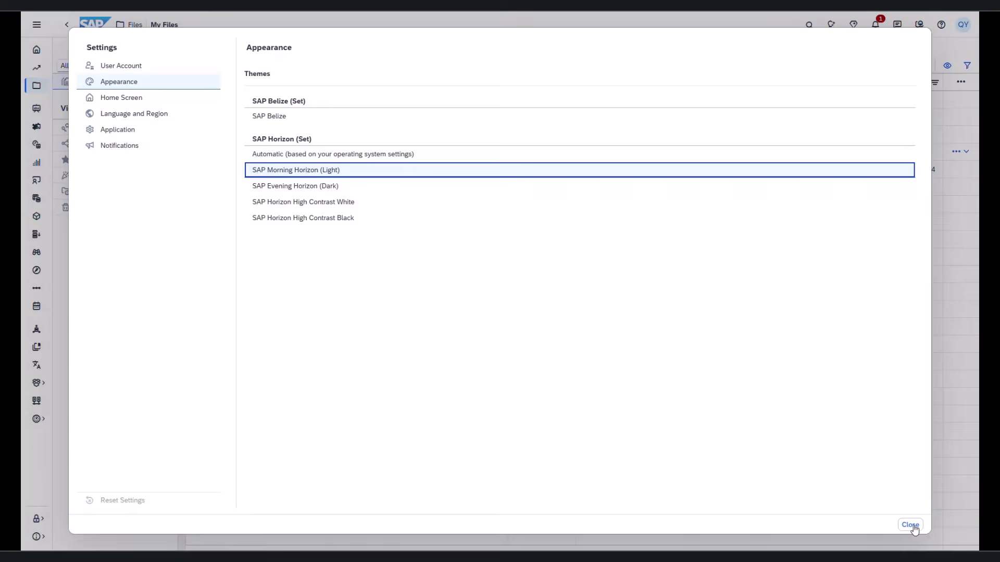
{"action": "left_click", "coordinate": [913, 526]}
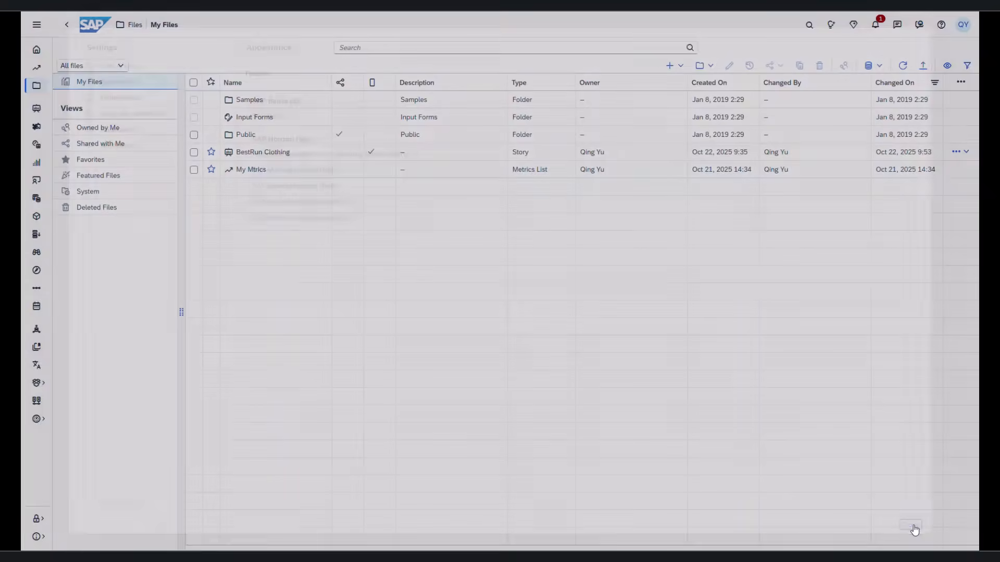
In the system administration's default appearance settings, set the tenant theme to SAP Morning Horizon (Light).
{"action": "left_click", "coordinate": [46, 536]}
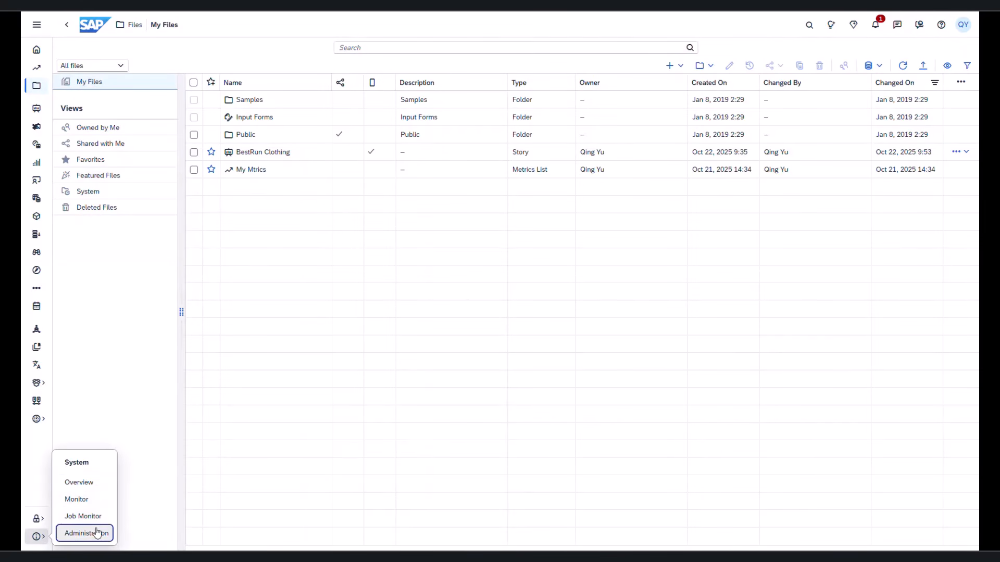
{"action": "left_click", "coordinate": [96, 533]}
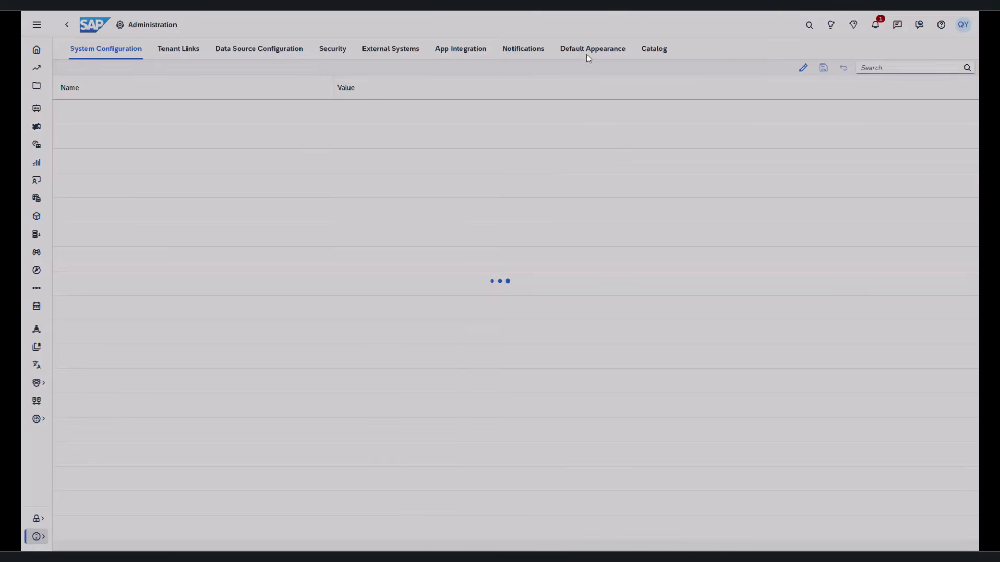
{"action": "left_click", "coordinate": [587, 49]}
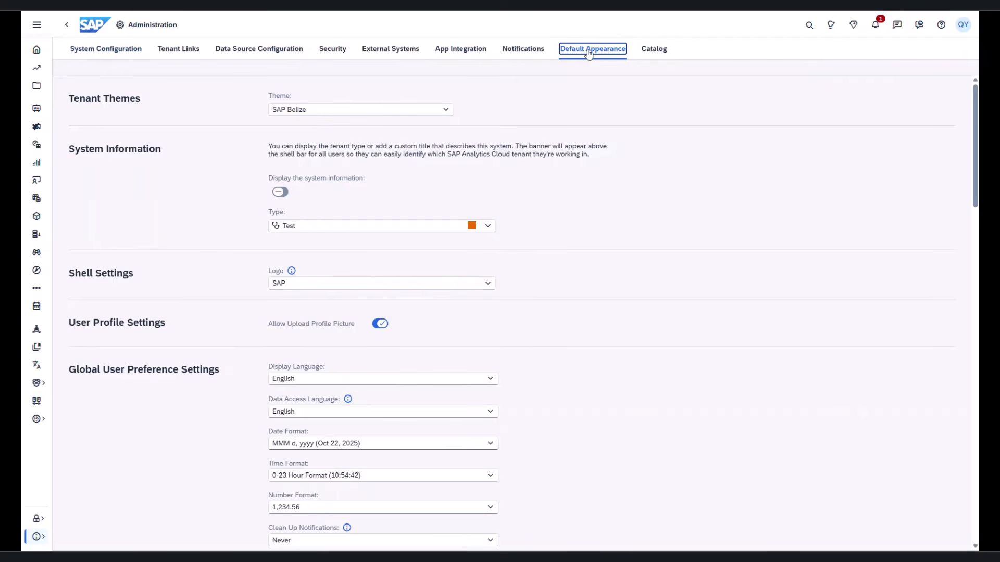
{"action": "left_click", "coordinate": [368, 110]}
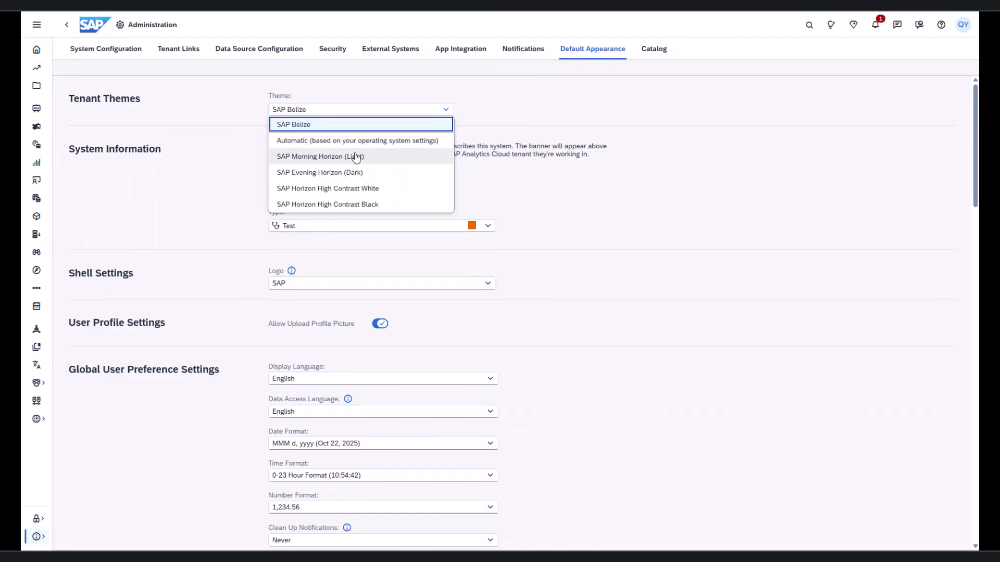
{"action": "left_click", "coordinate": [356, 156]}
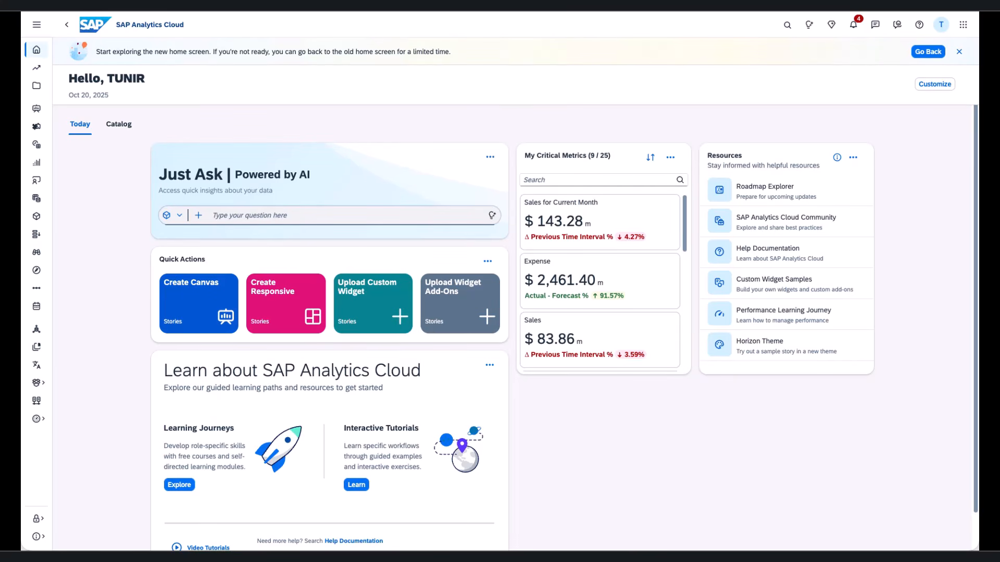
Review the home screen card settings and the metrics lists selectable for the My Critical Metrics card, leaving both unchanged.
{"action": "left_click", "coordinate": [935, 85]}
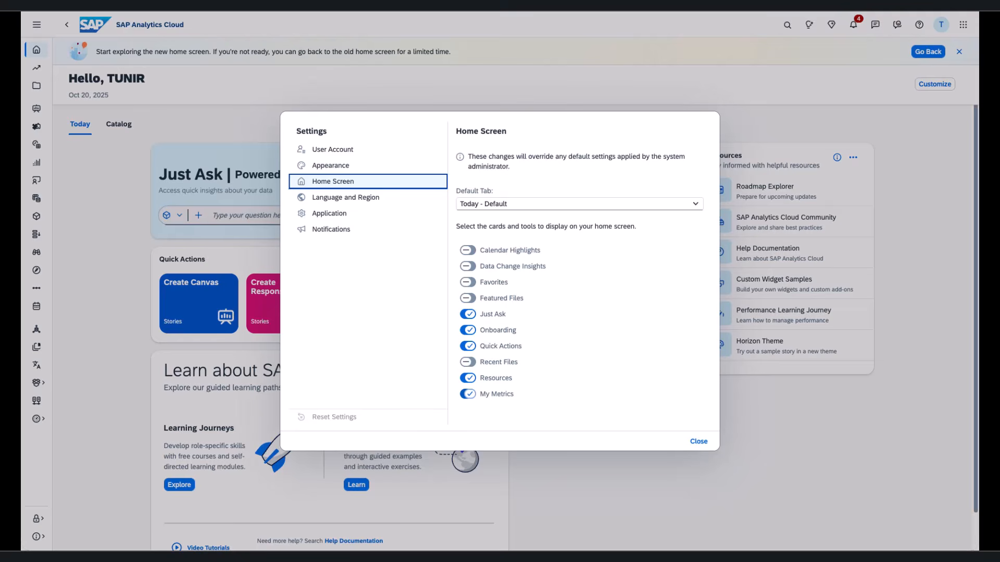
{"action": "left_click", "coordinate": [698, 441]}
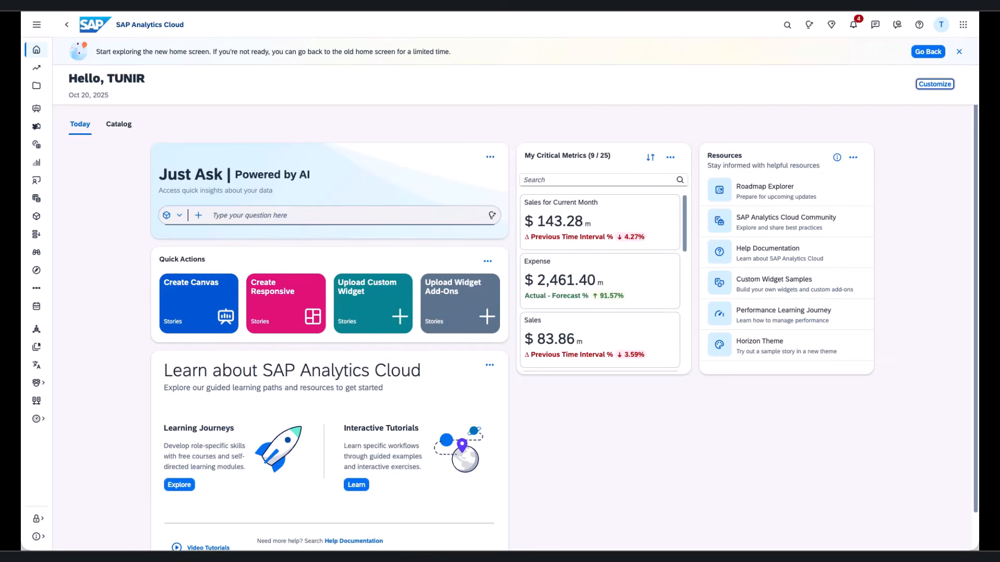
{"action": "left_click", "coordinate": [670, 157]}
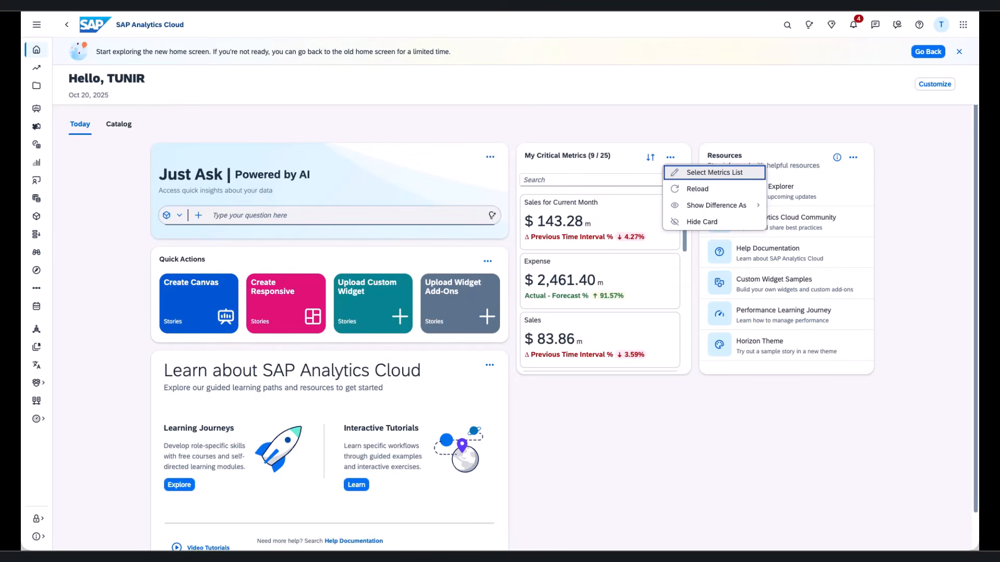
{"action": "left_click", "coordinate": [714, 172]}
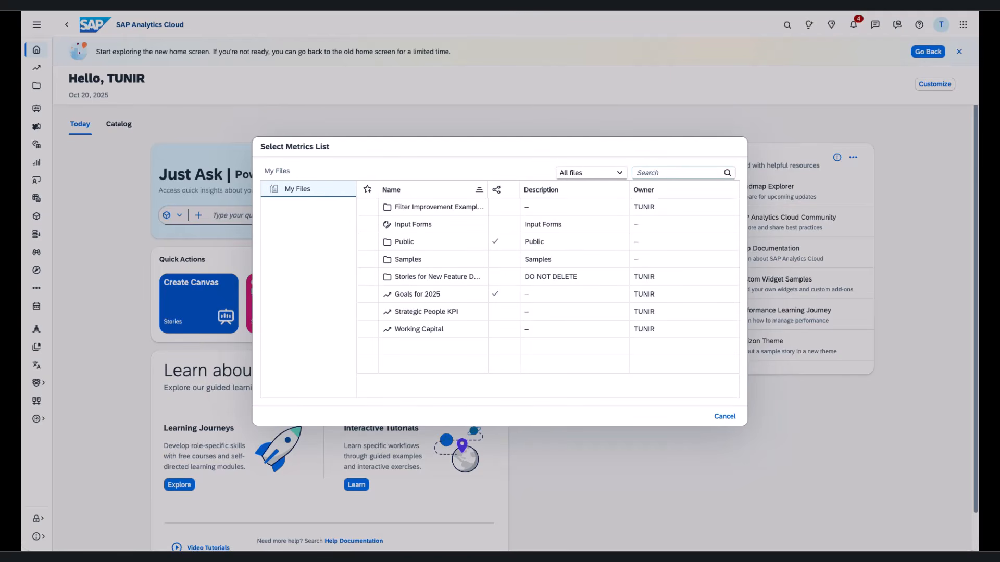
{"action": "left_click", "coordinate": [724, 417]}
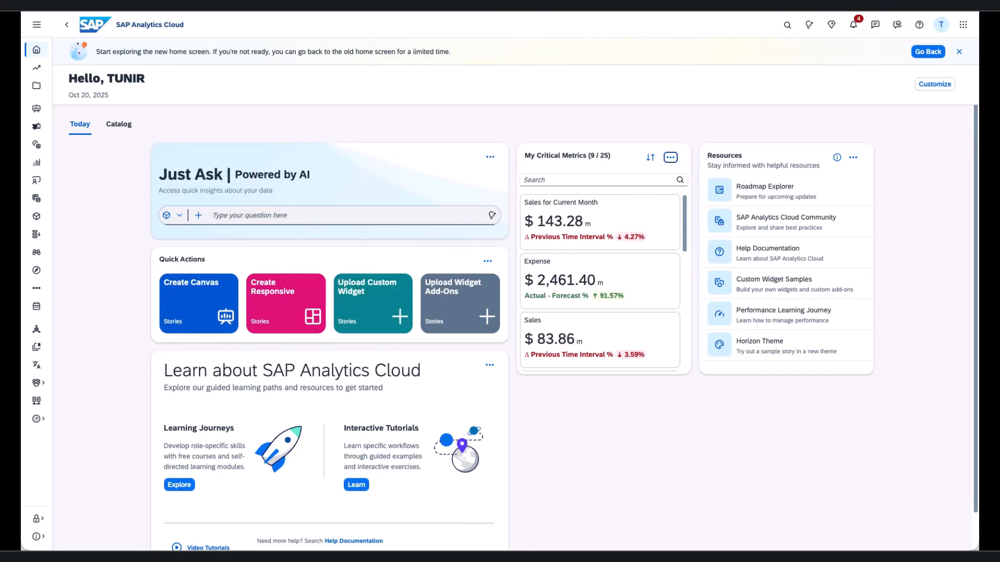
Open the Expense metric from the home screen card and examine the Food contributor's breakdown in its Smart Insights.
{"action": "left_click", "coordinate": [599, 282]}
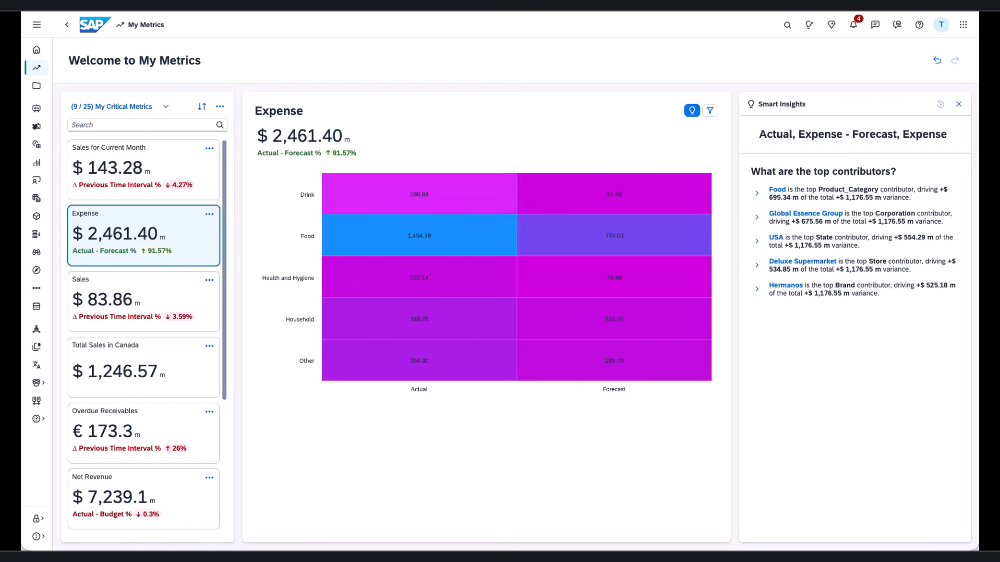
{"action": "left_click", "coordinate": [756, 193]}
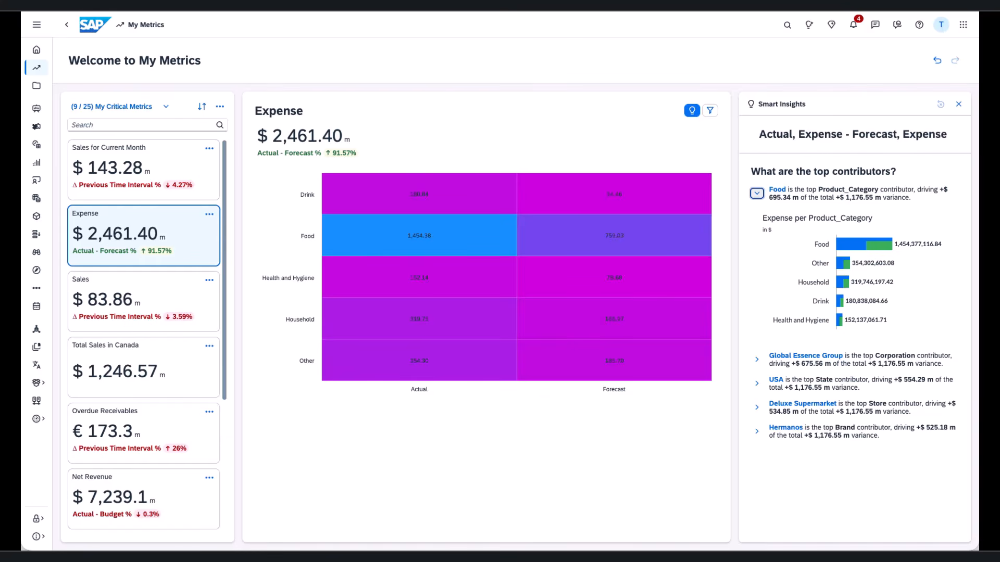
{"action": "left_click", "coordinate": [756, 193]}
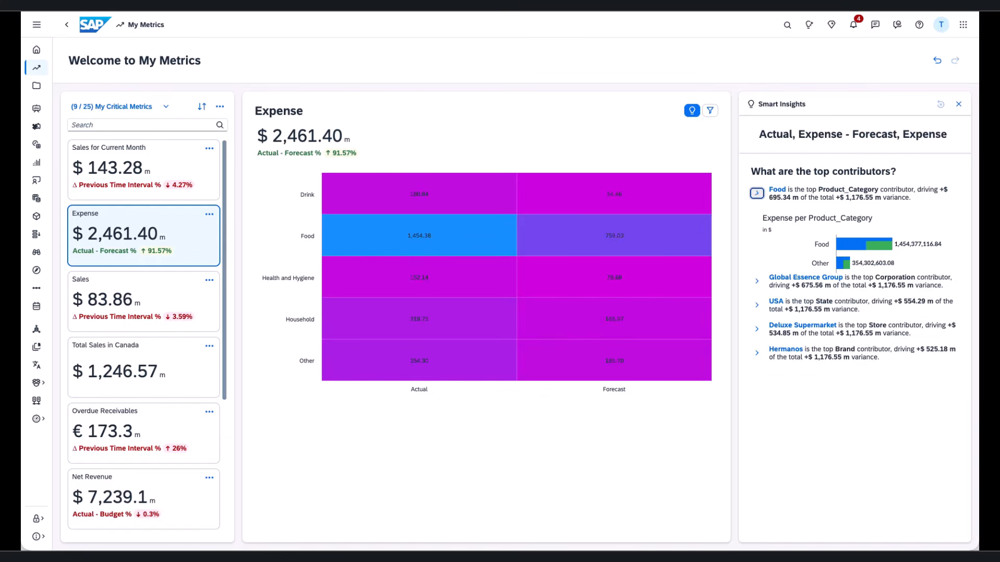
Run Smart Insights on the Drink Forecast cell of the Expense heat map.
{"action": "left_click", "coordinate": [613, 193]}
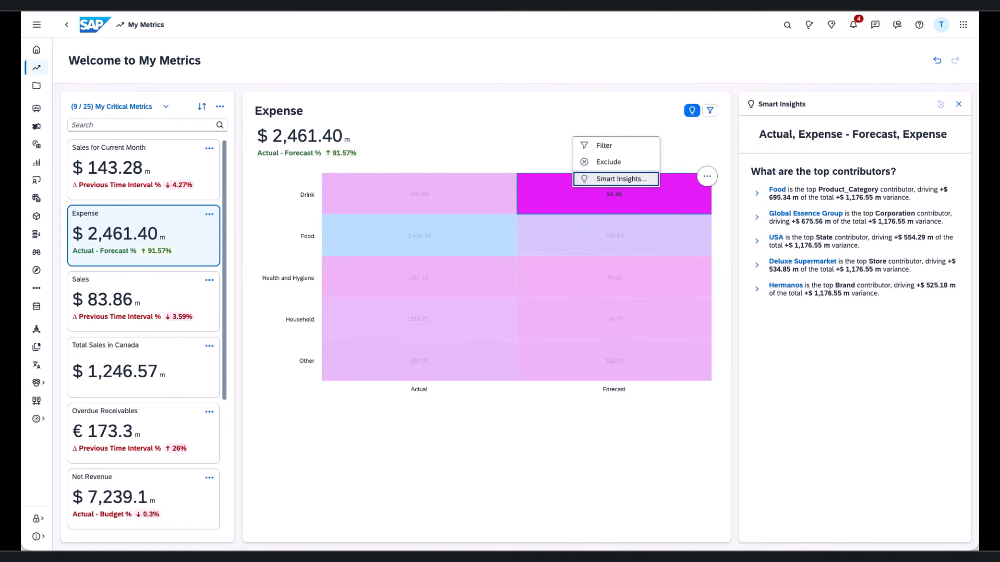
{"action": "key", "text": "Up"}
{"action": "key", "text": "Return"}
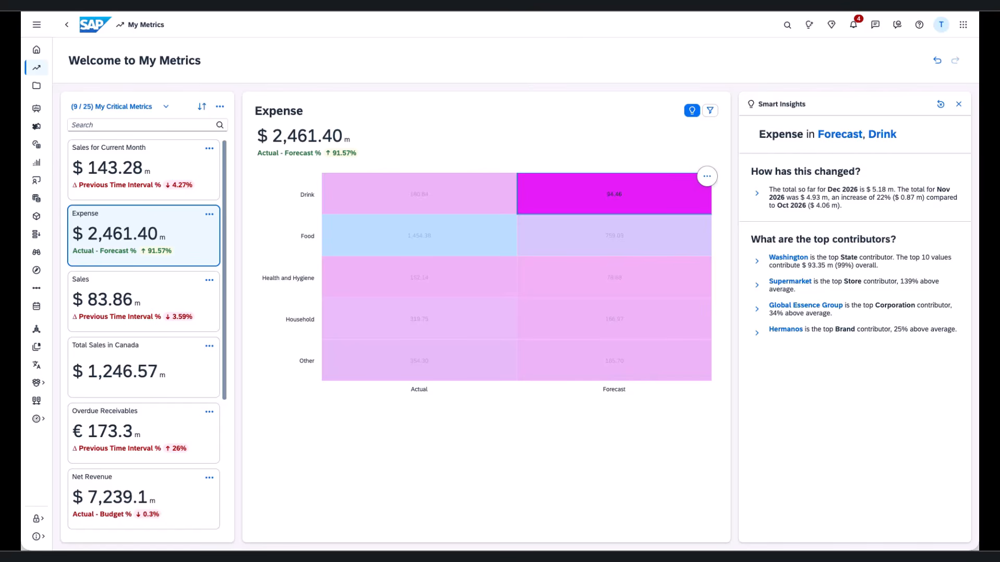
Look over the available metrics lists, keep My Critical Metrics, and sort its metrics A-Z.
{"action": "left_click", "coordinate": [120, 106]}
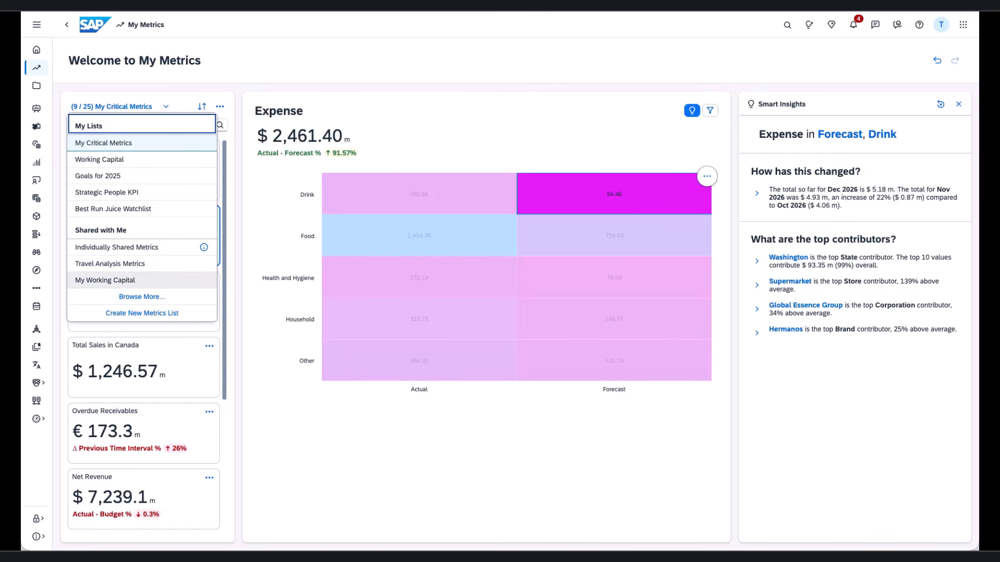
{"action": "key", "text": "Escape"}
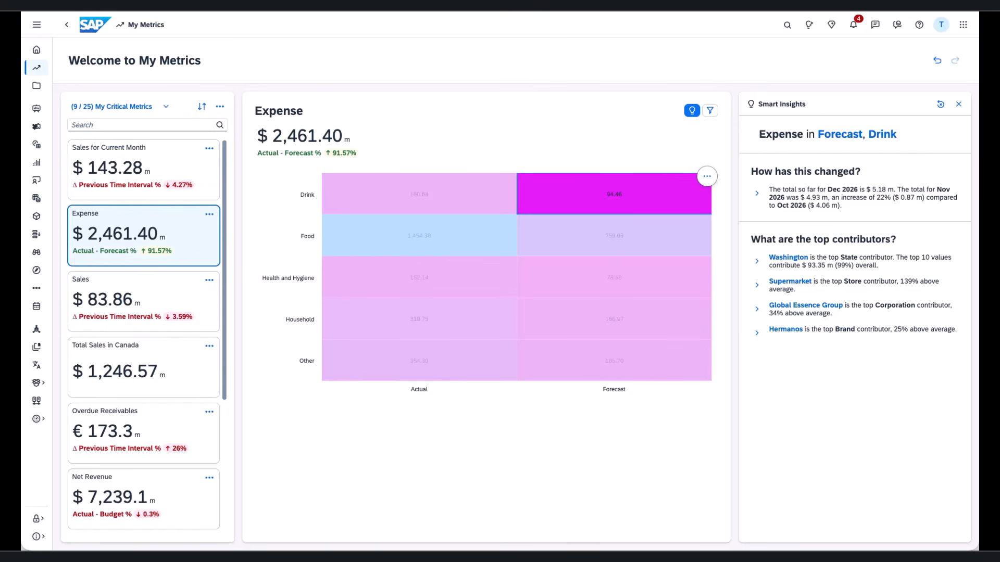
{"action": "left_click", "coordinate": [202, 106]}
{"action": "key", "text": "Down"}
{"action": "key", "text": "Down"}
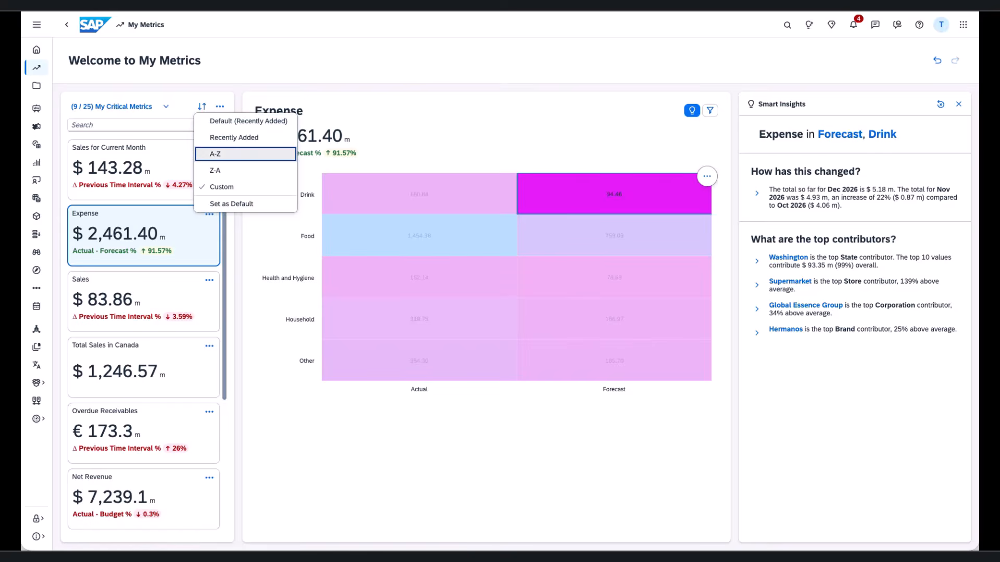
{"action": "key", "text": "Return"}
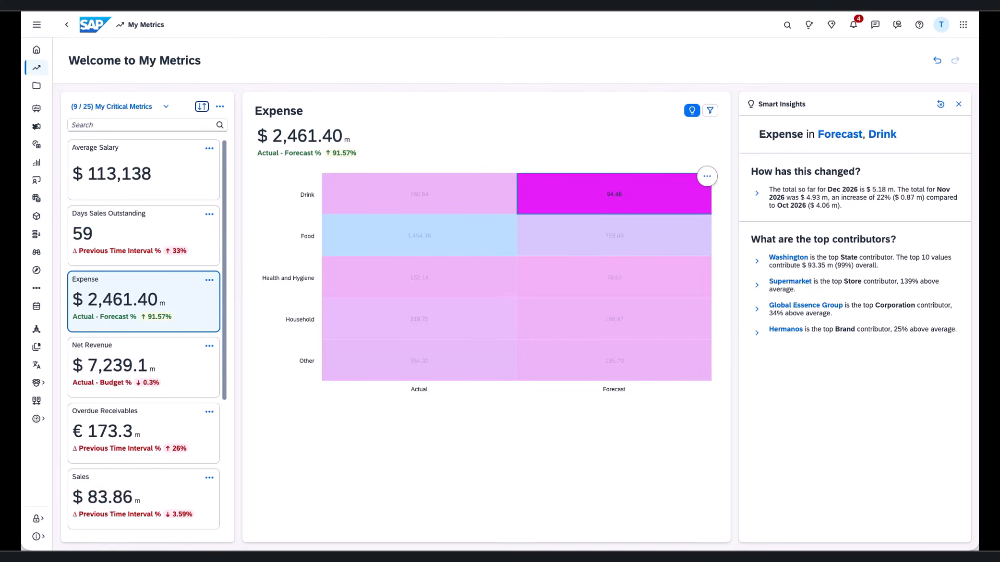
Set the My Critical Metrics list to show differences as Absolute.
{"action": "key", "text": "Return"}
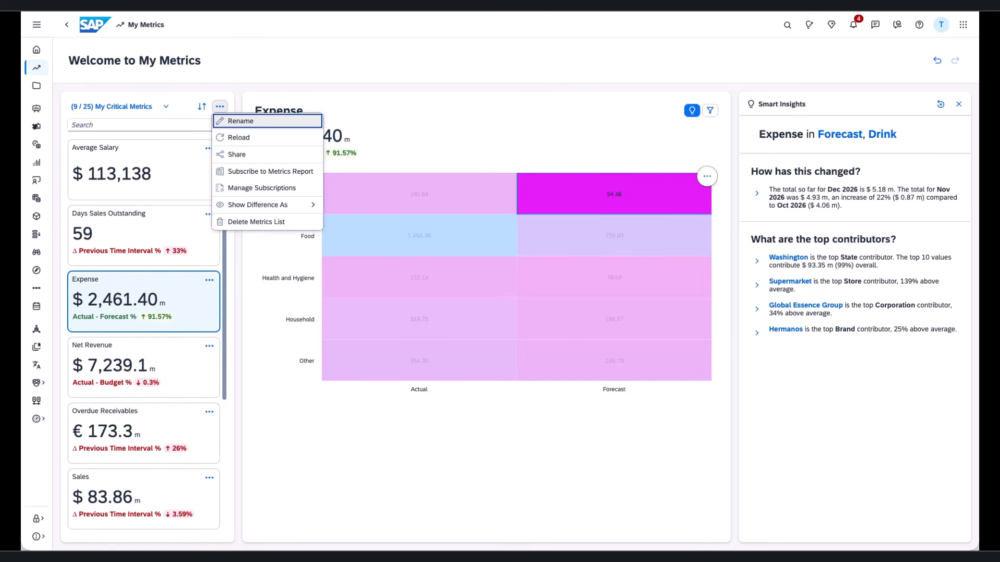
{"action": "key", "text": "Down"}
{"action": "key", "text": "Down"}
{"action": "key", "text": "Down"}
{"action": "key", "text": "Down"}
{"action": "key", "text": "Down"}
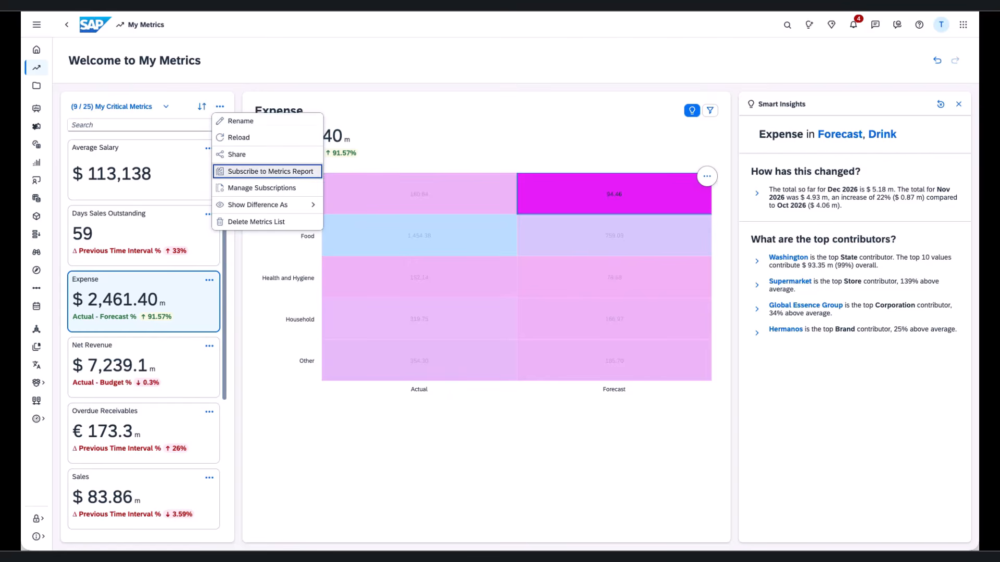
{"action": "key", "text": "Right"}
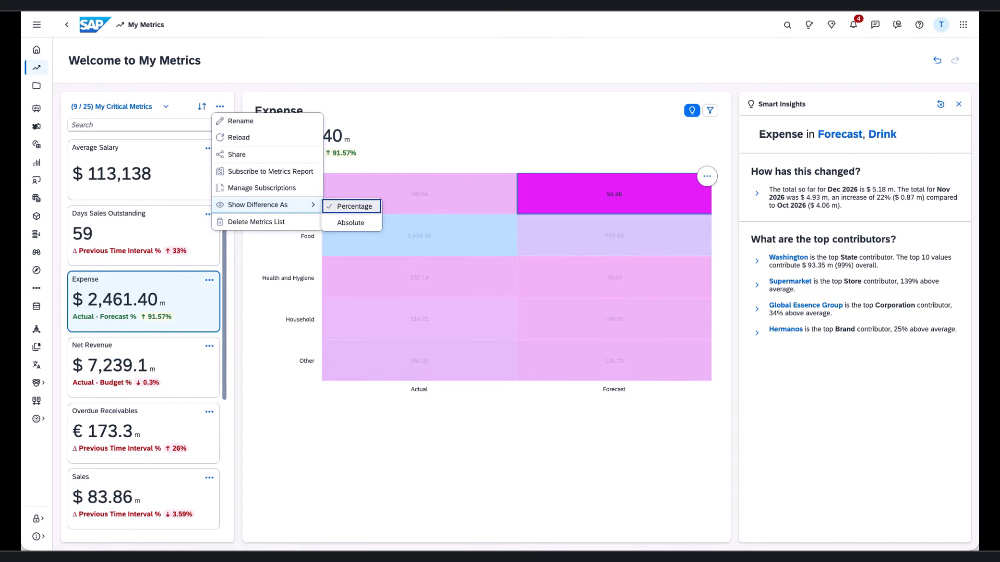
{"action": "key", "text": "Down"}
{"action": "key", "text": "Return"}
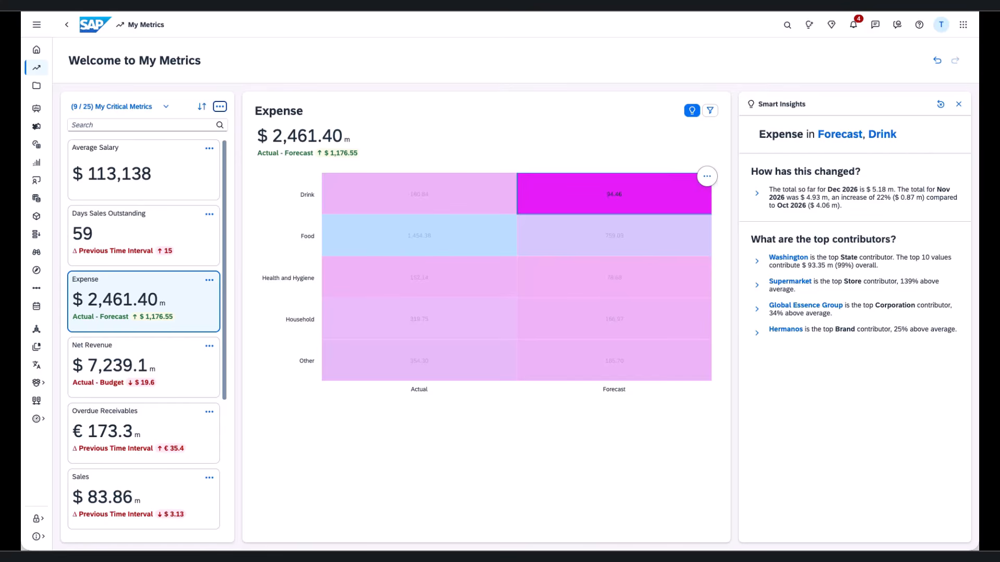
Try the SAP Evening Horizon (Dark) theme in the appearance settings, switch back to SAP Morning Horizon (Light), and close the settings.
{"action": "left_click", "coordinate": [941, 24]}
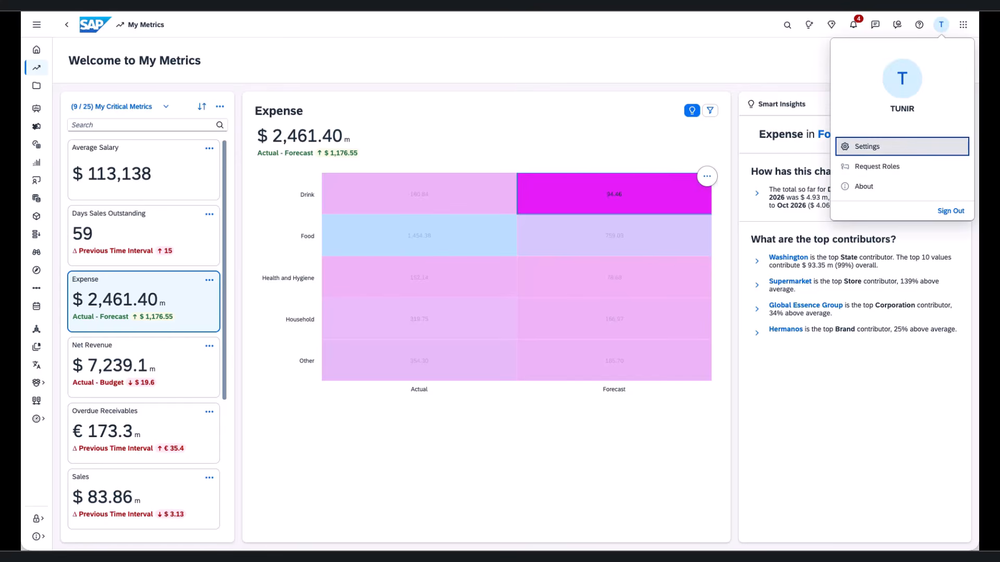
{"action": "key", "text": "Return"}
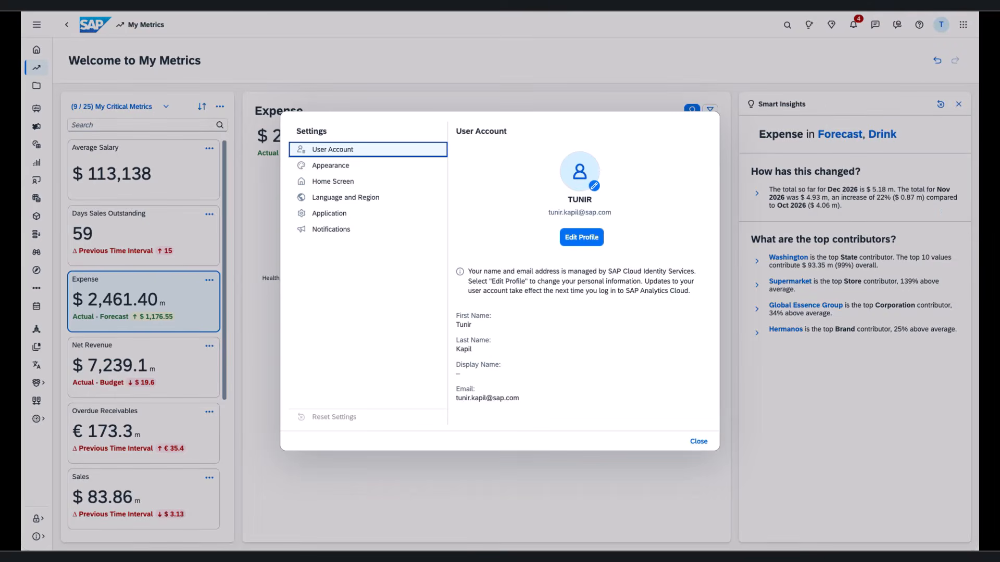
{"action": "key", "text": "Down"}
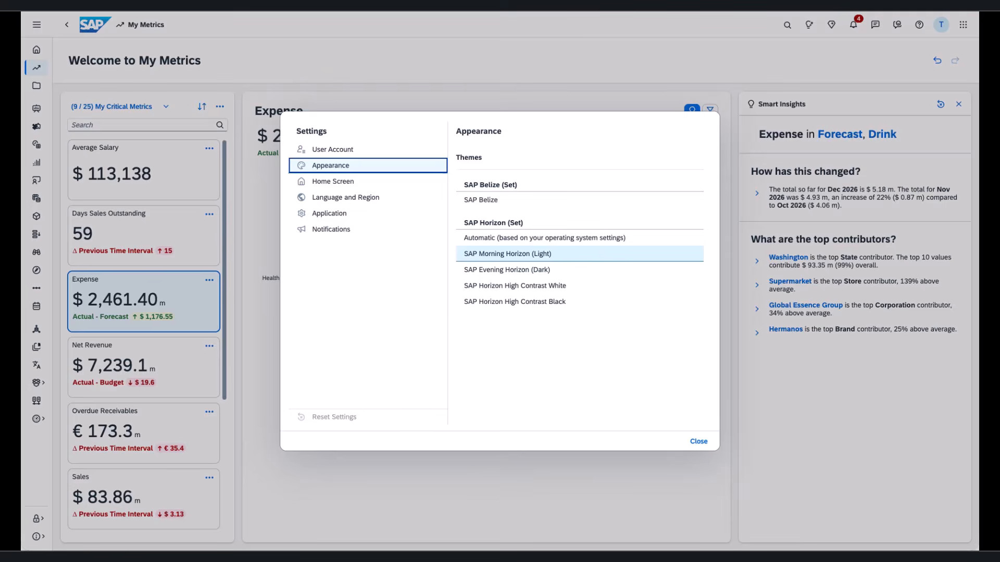
{"action": "key", "text": "Tab"}
{"action": "key", "text": "Down"}
{"action": "key", "text": "Return"}
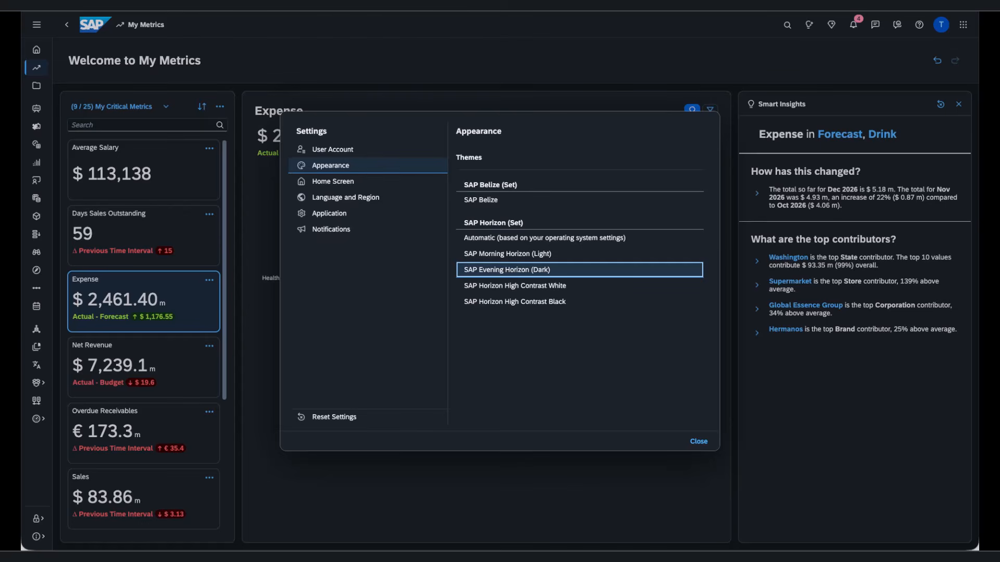
{"action": "key", "text": "Up"}
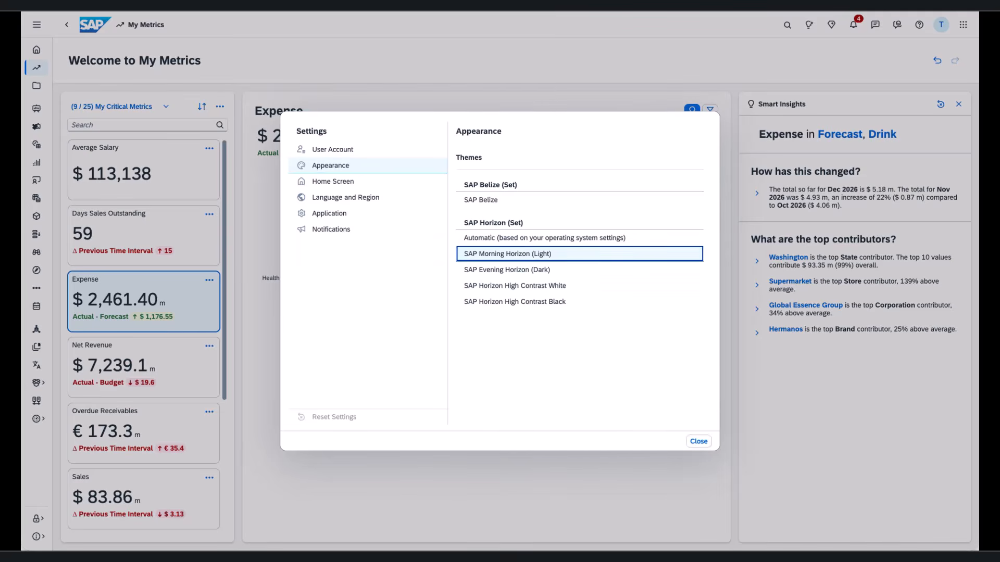
{"action": "left_click", "coordinate": [698, 441]}
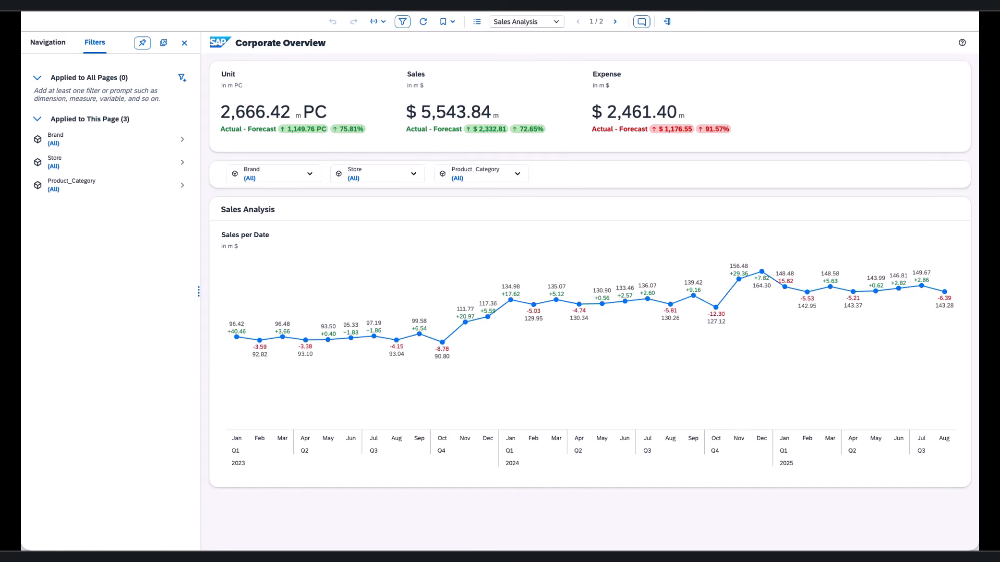
Start adding the October 2024 point of the Sales per Date chart to My Critical Metrics, expand Metric Optimization, and open the metric's details for editing.
{"action": "right_click", "coordinate": [604, 361]}
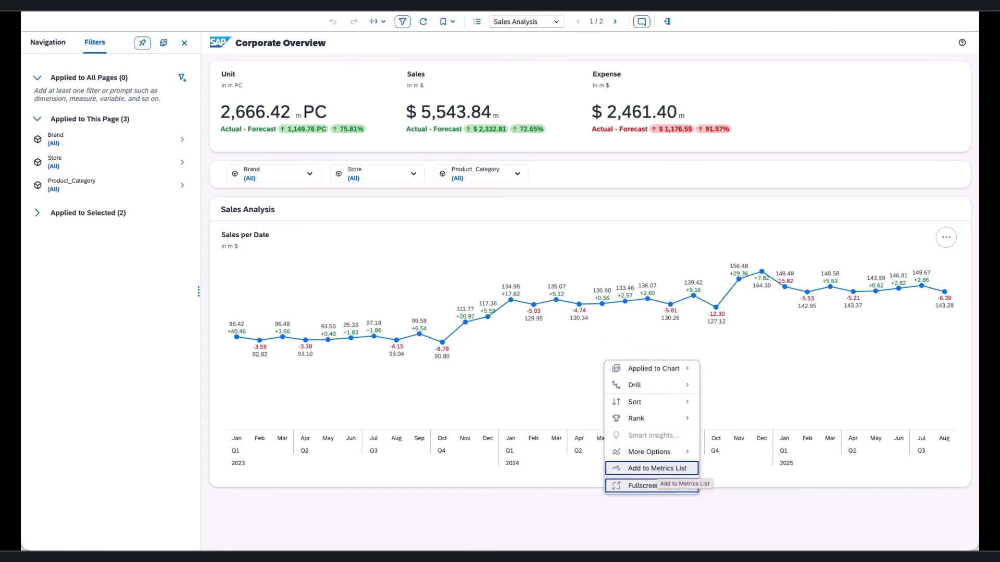
{"action": "key", "text": "Escape"}
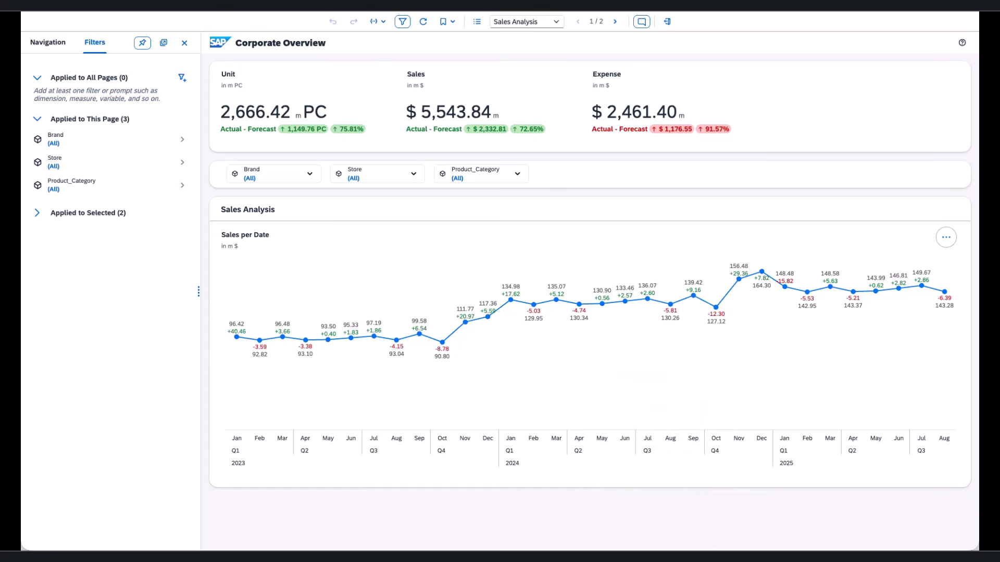
{"action": "left_click", "coordinate": [716, 307]}
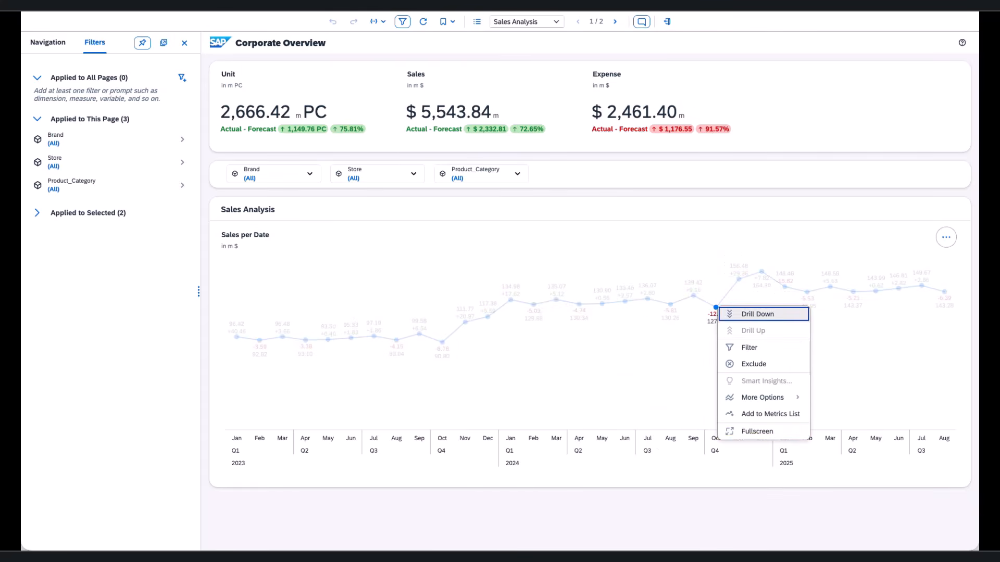
{"action": "key", "text": "Return"}
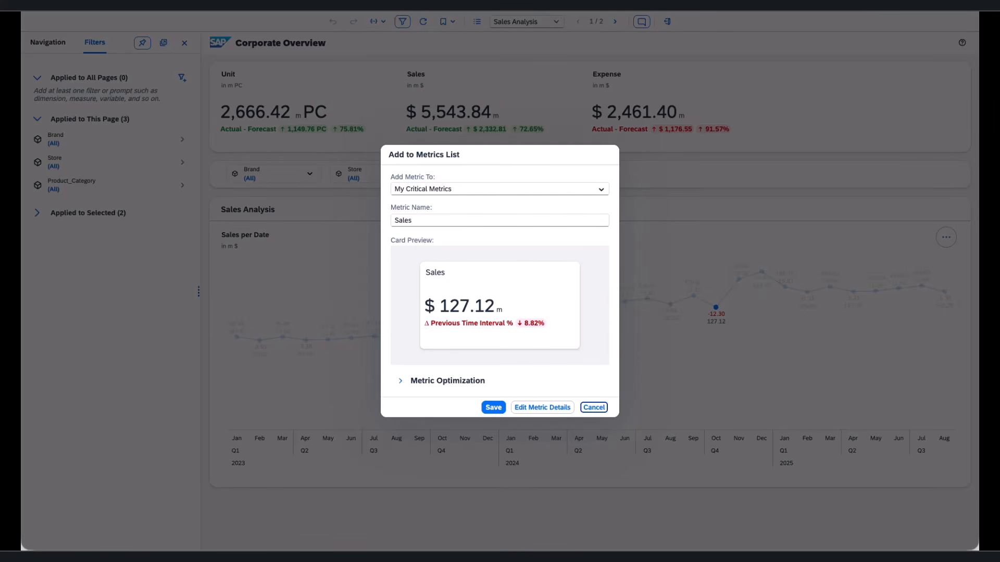
{"action": "left_click", "coordinate": [401, 381]}
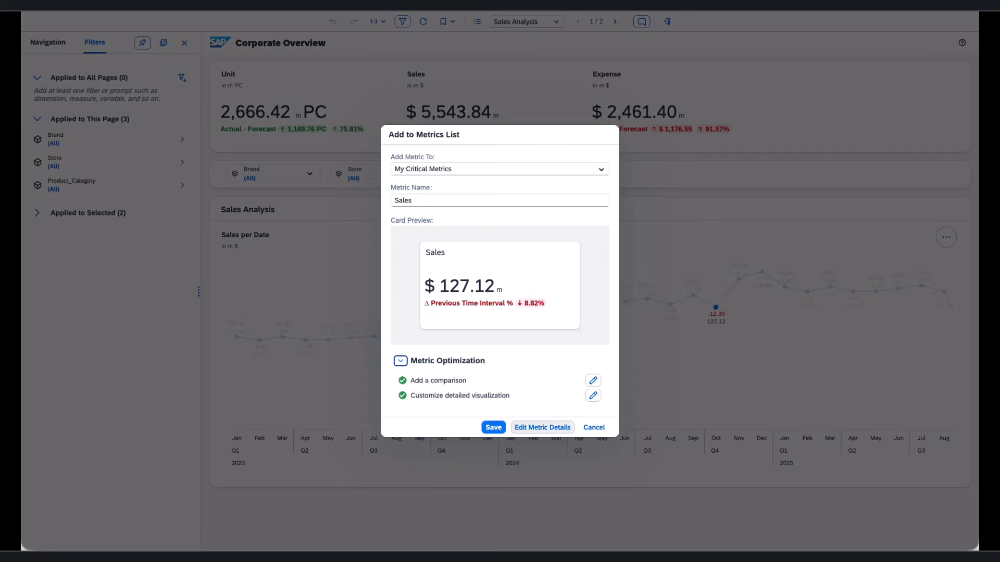
{"action": "left_click", "coordinate": [542, 427]}
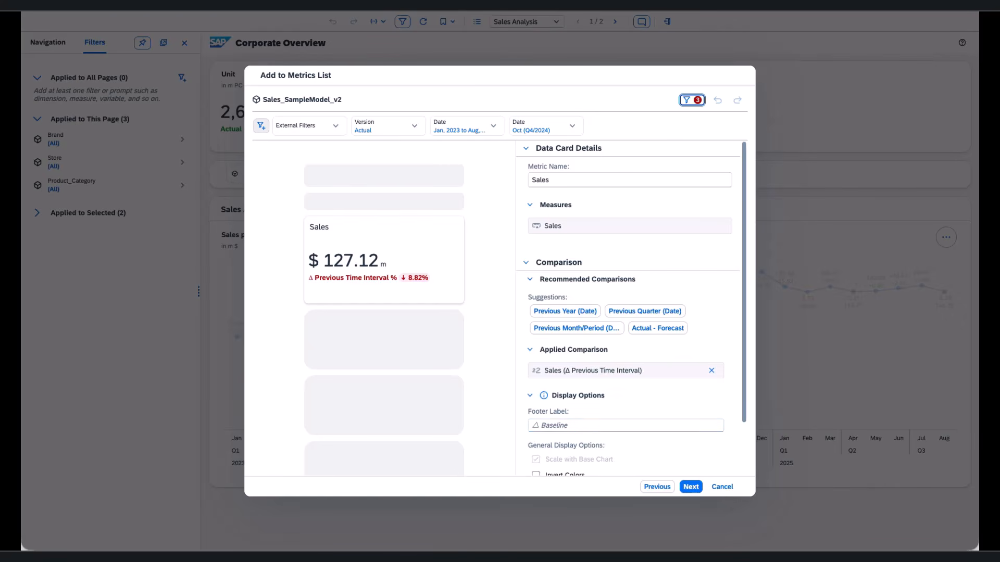
Browse the dimensions available for filtering the Sales metric, remove its Previous Time Interval comparison, and reapply the one retrieved from the chart.
{"action": "left_click", "coordinate": [261, 125]}
{"action": "left_click", "coordinate": [290, 145]}
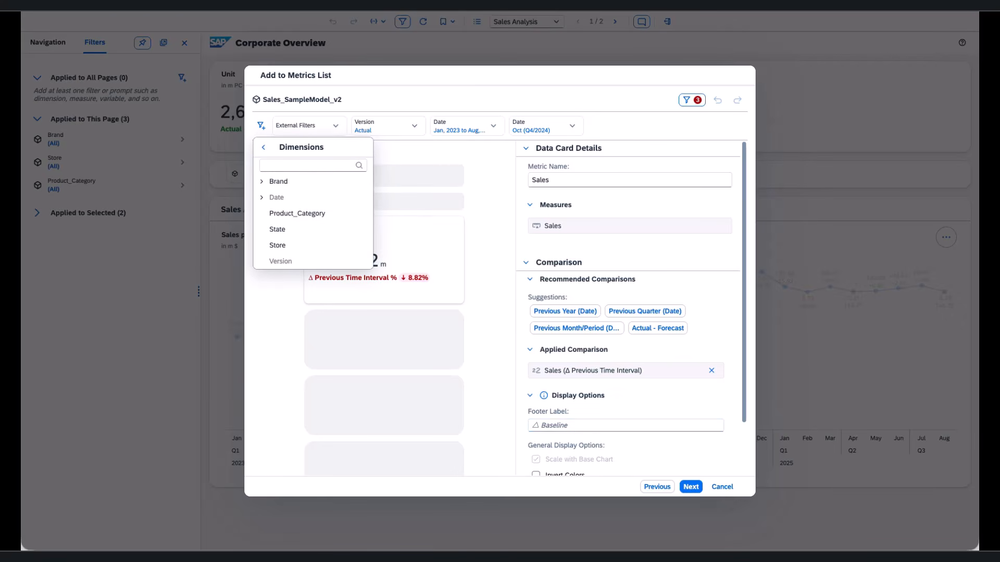
{"action": "key", "text": "Escape"}
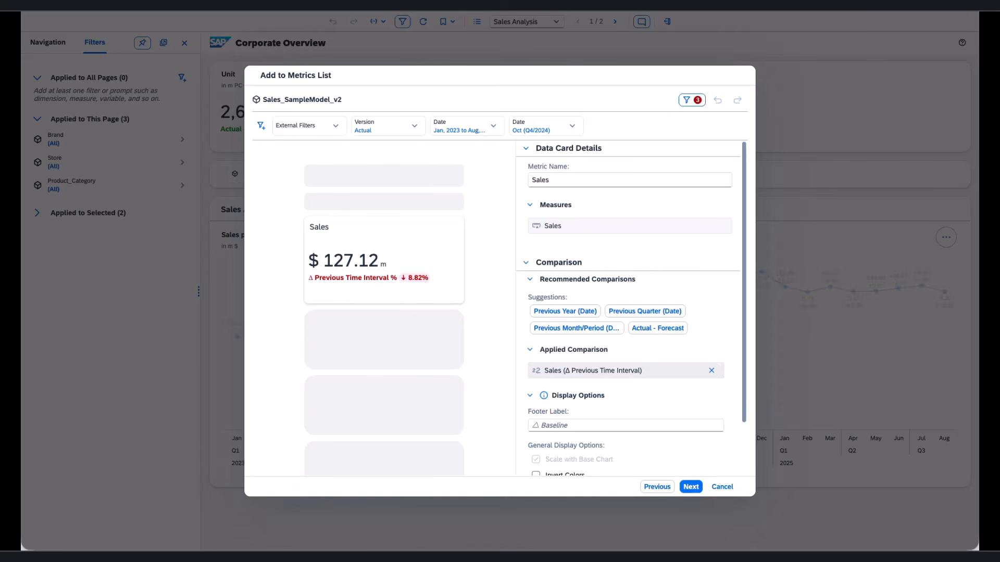
{"action": "left_click", "coordinate": [711, 370]}
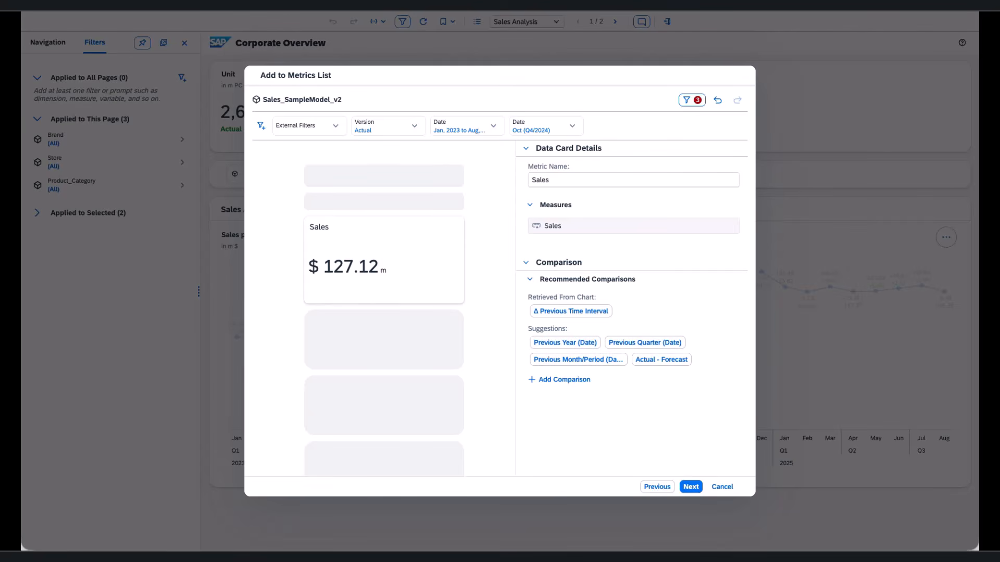
{"action": "left_click", "coordinate": [571, 311]}
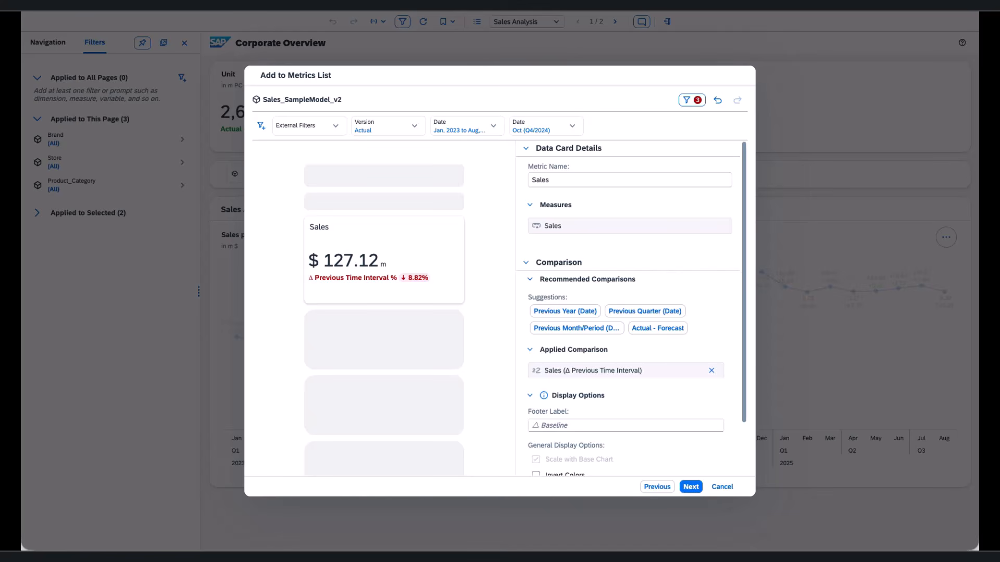
Proceed to the Sales metric's chart visualization details, read the information on the locked Sales measure, and save the metric.
{"action": "left_click", "coordinate": [691, 487]}
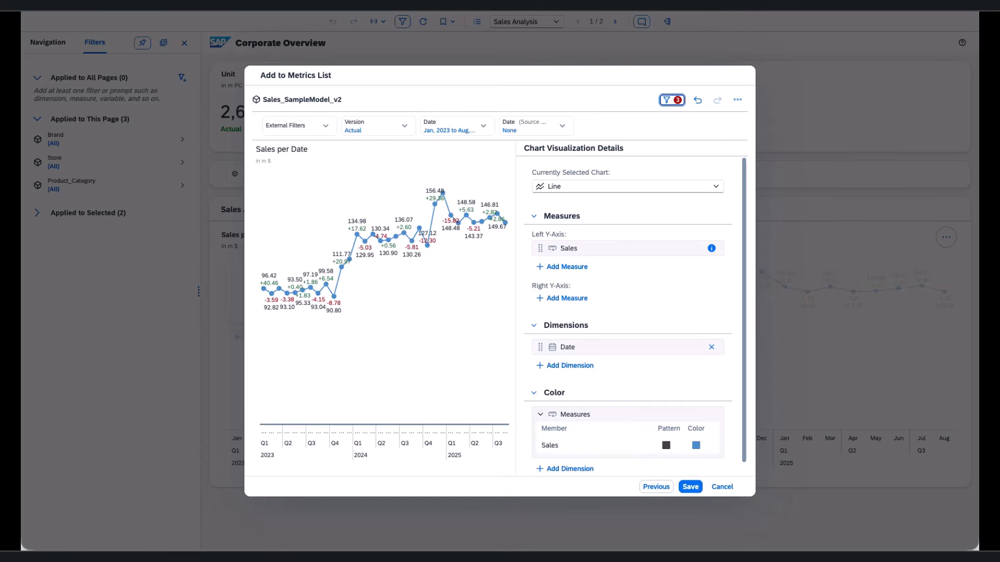
{"action": "left_click", "coordinate": [711, 248]}
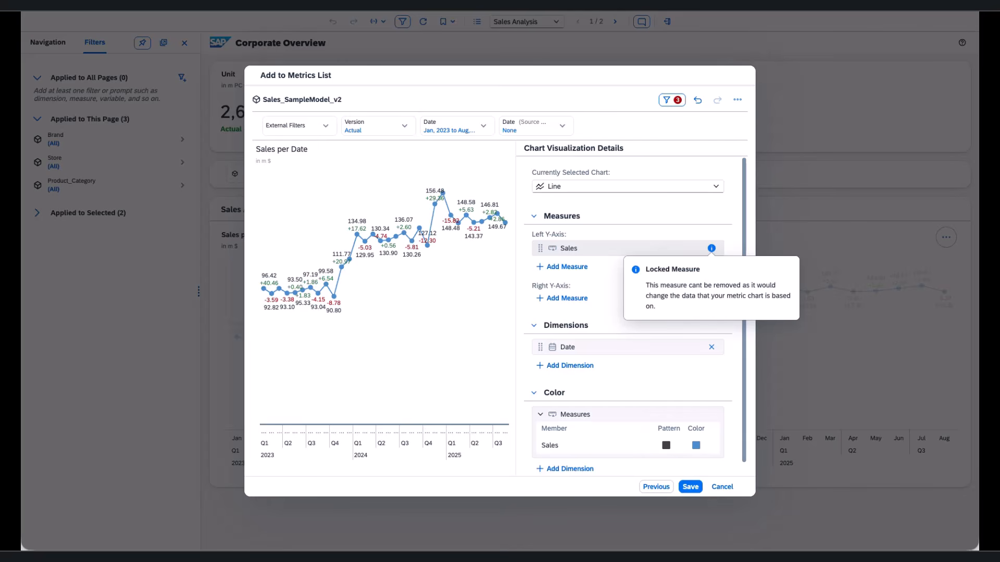
{"action": "left_click", "coordinate": [690, 486]}
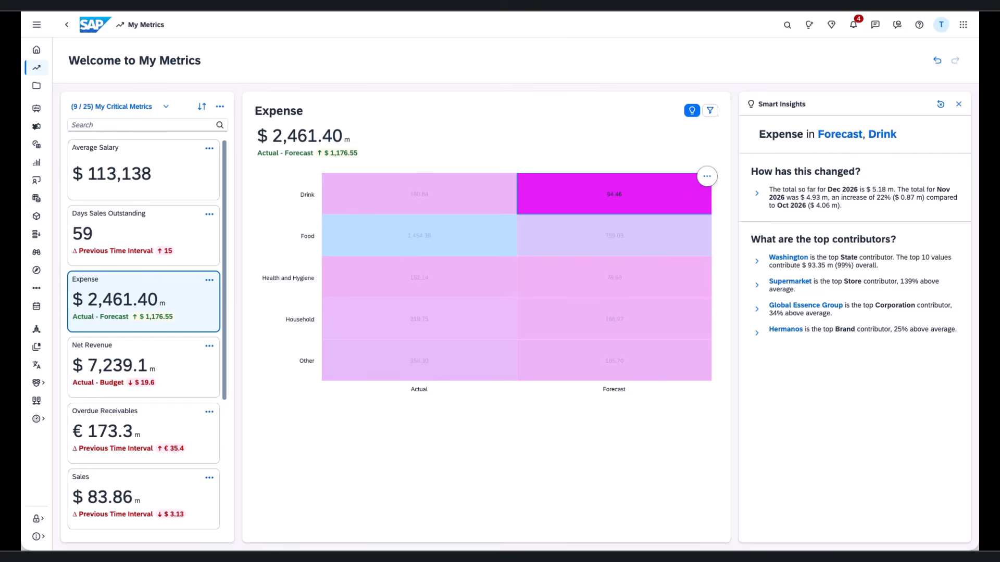
{"action": "left_click", "coordinate": [209, 280]}
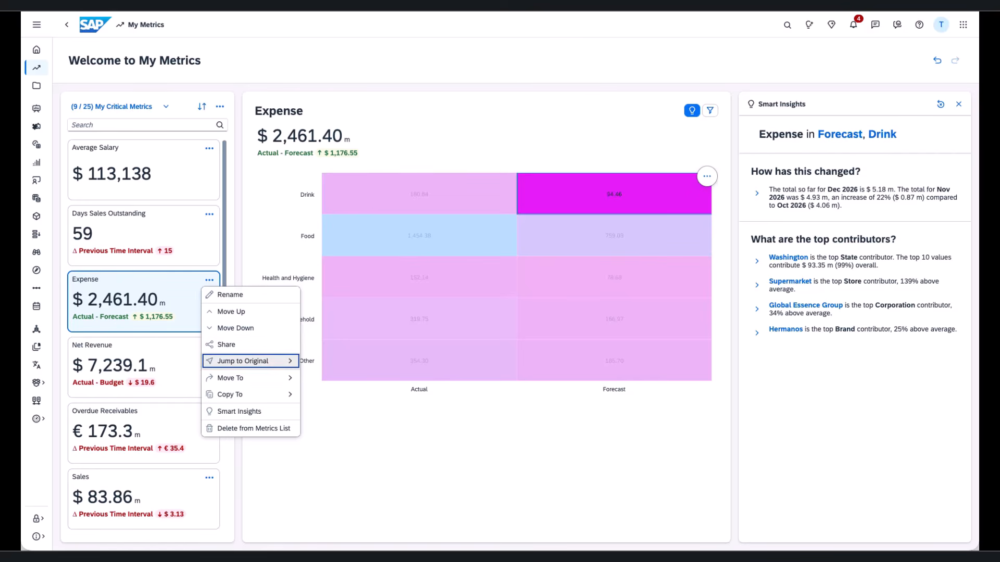
{"action": "key", "text": "Right"}
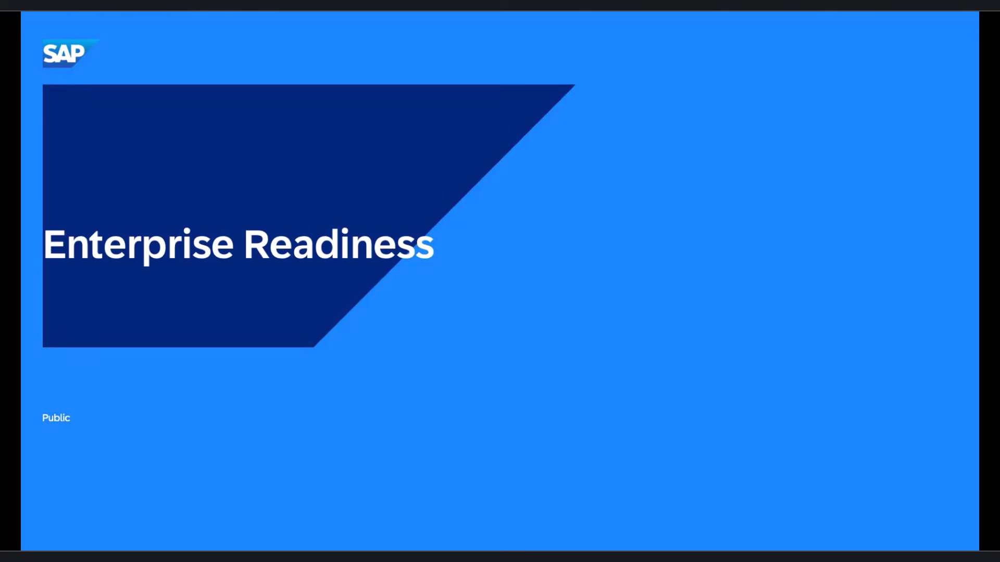
{"action": "key", "text": "Right"}
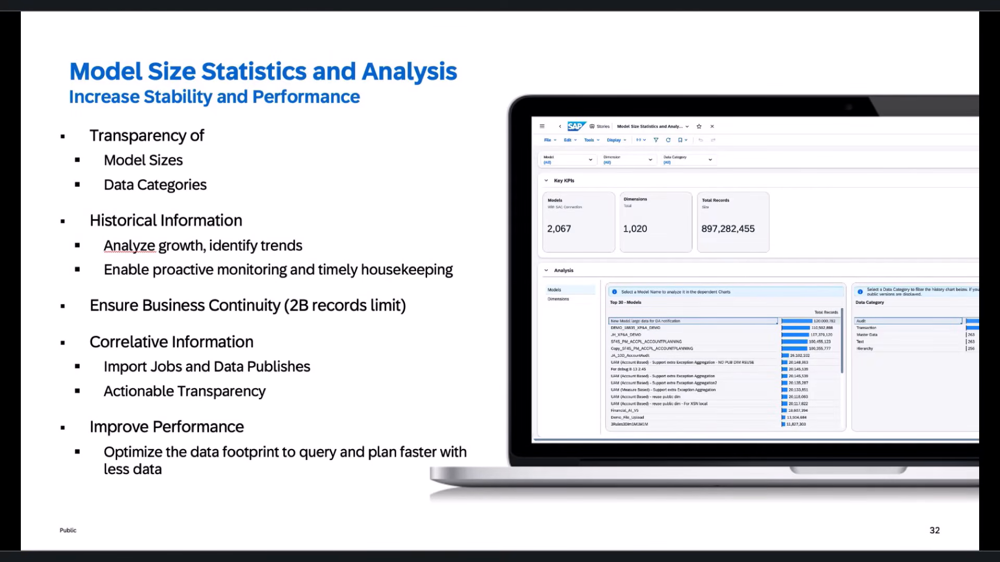
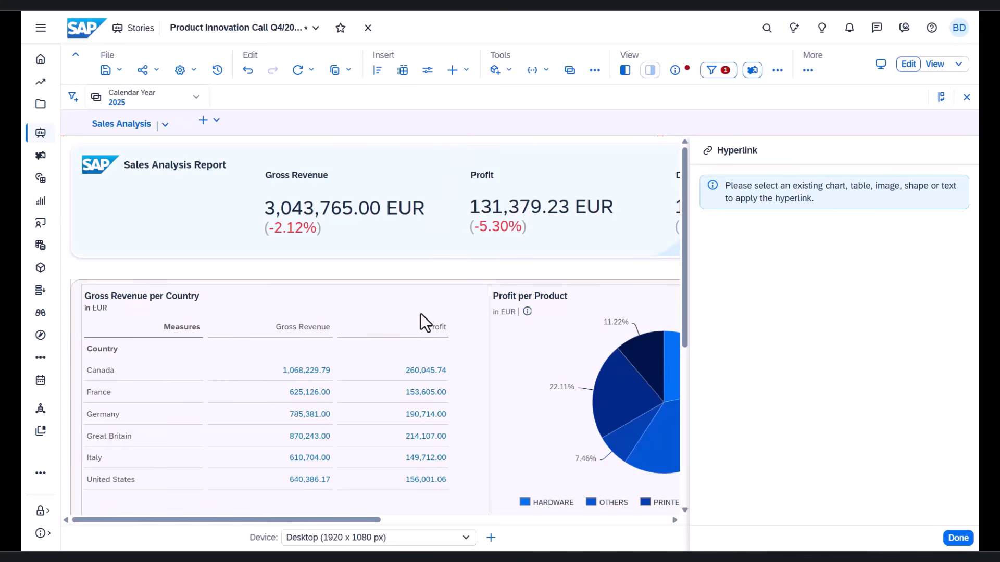
Link the Gross Revenue per Country table to Data Analyzer, remove its current insight and select Details per Country from My Files.
{"action": "left_click", "coordinate": [421, 311]}
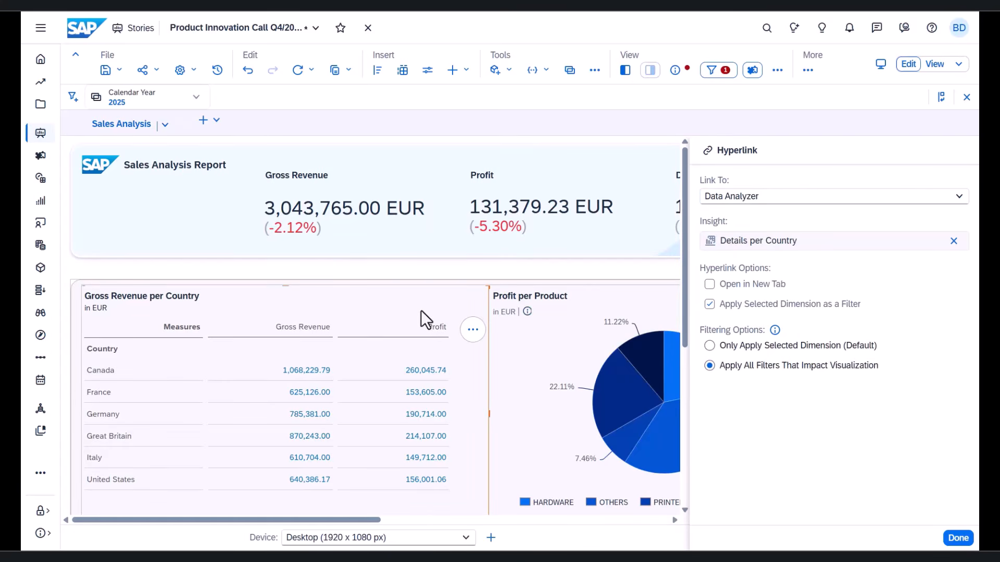
{"action": "left_click", "coordinate": [745, 202]}
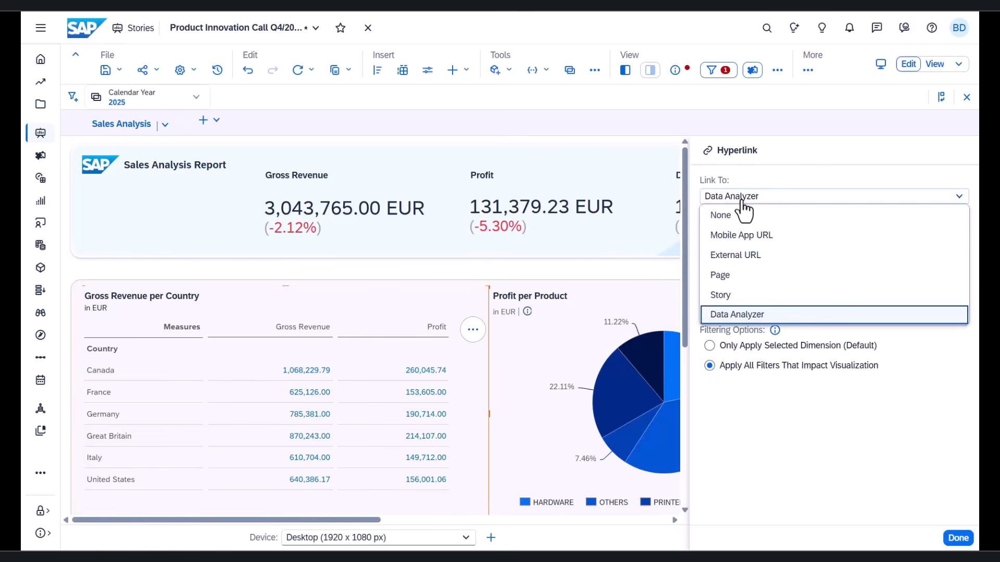
{"action": "left_click", "coordinate": [777, 315]}
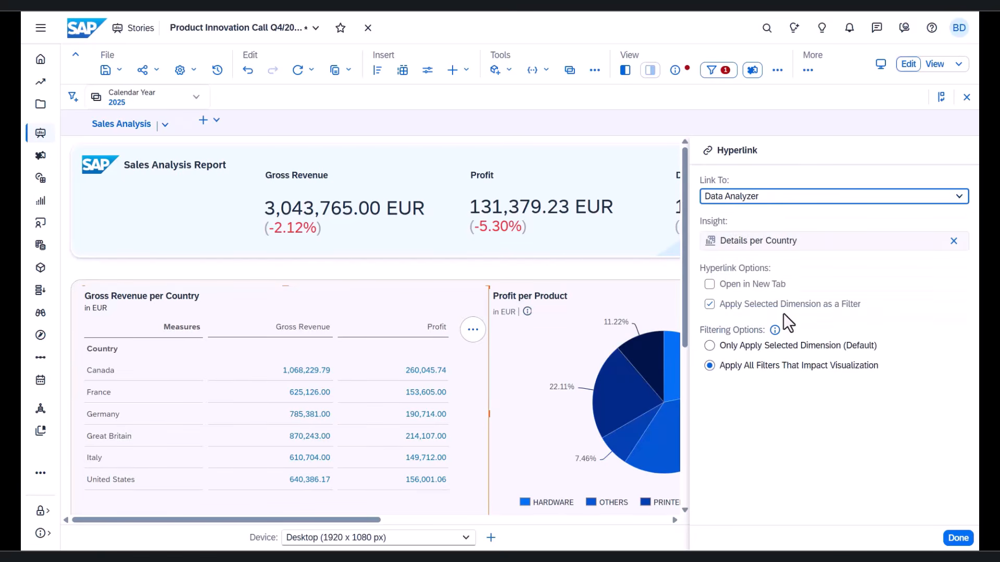
{"action": "left_click", "coordinate": [953, 242]}
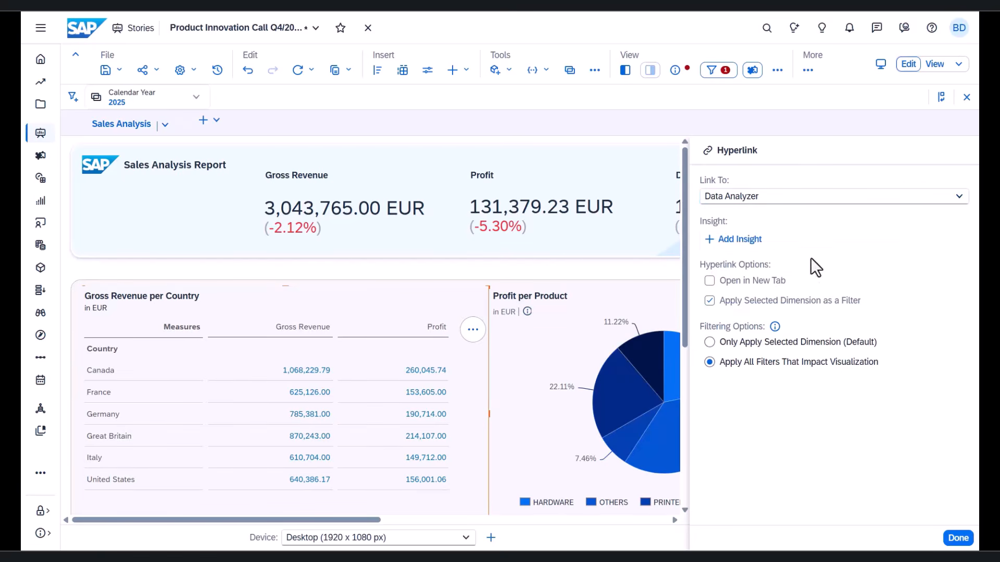
{"action": "left_click", "coordinate": [743, 252]}
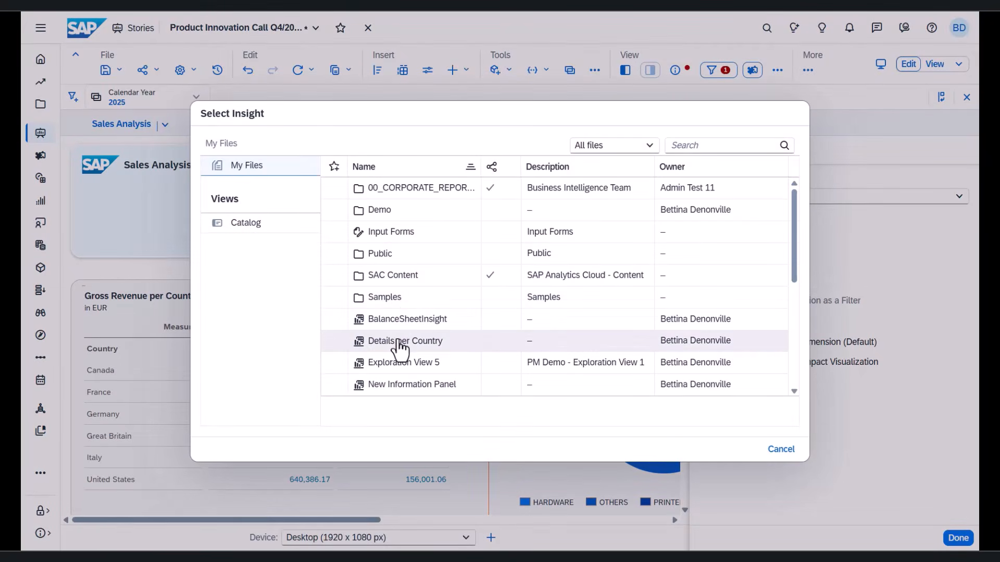
{"action": "left_click", "coordinate": [400, 344]}
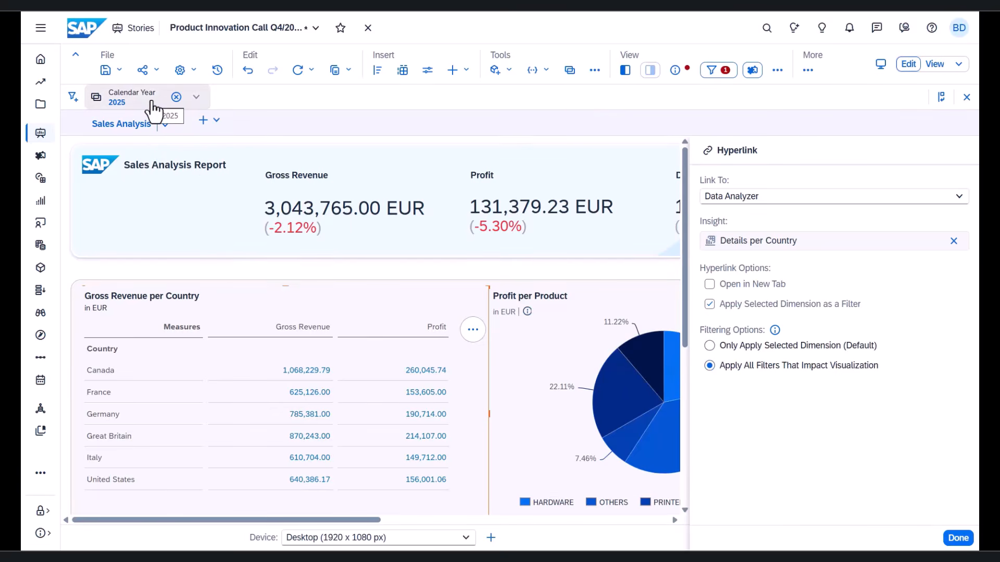
Follow the hyperlink from Canada's Gross Revenue value to the Details per Country insight and add the Product dimension to its table.
{"action": "left_click", "coordinate": [258, 378]}
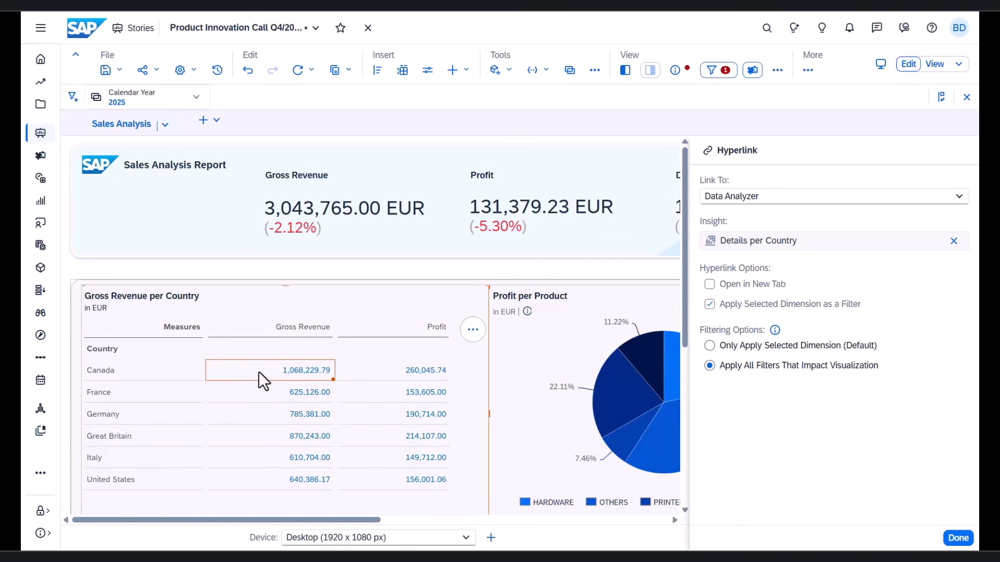
{"action": "right_click", "coordinate": [261, 372]}
{"action": "mouse_move", "coordinate": [291, 398]}
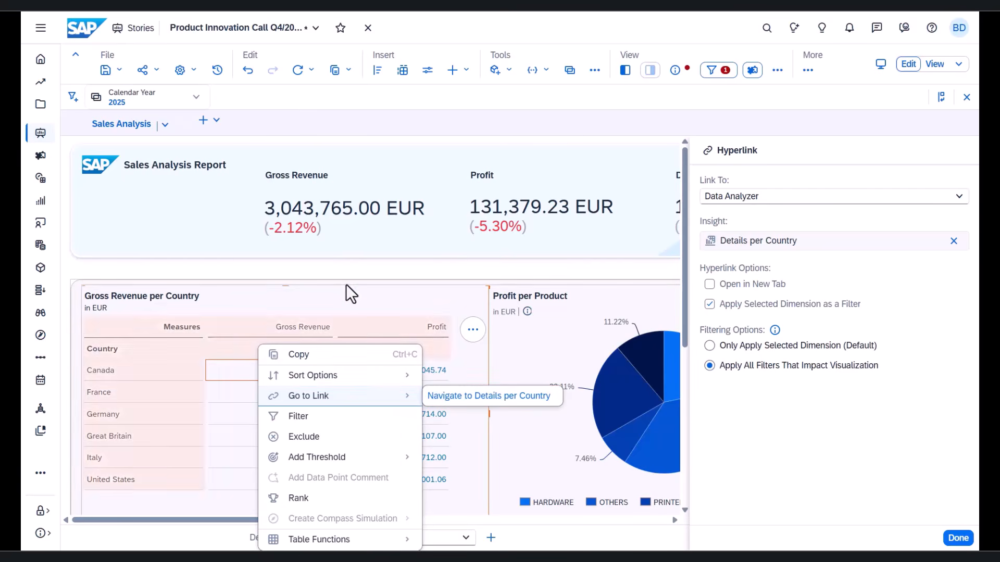
{"action": "left_click", "coordinate": [224, 354]}
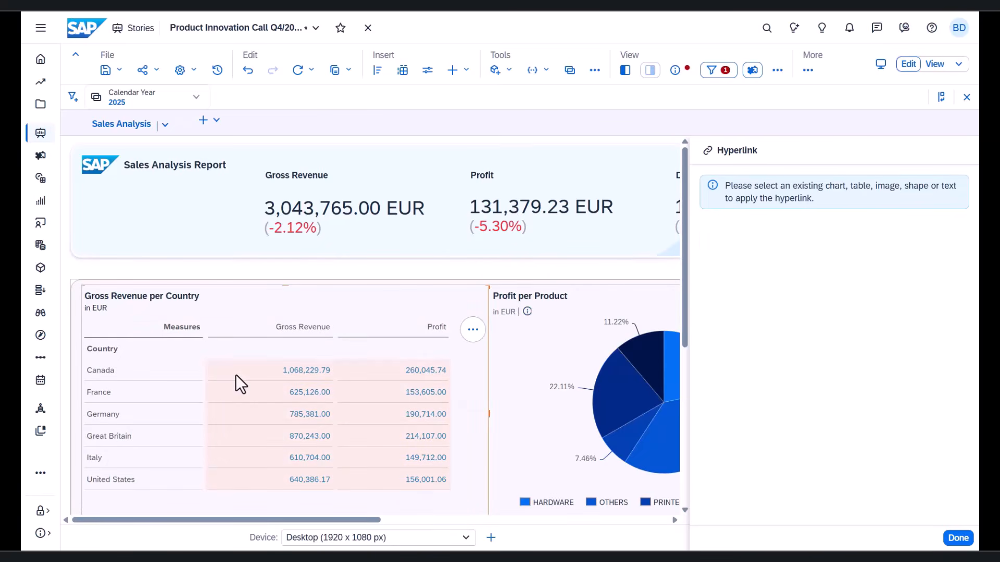
{"action": "left_click", "coordinate": [236, 374]}
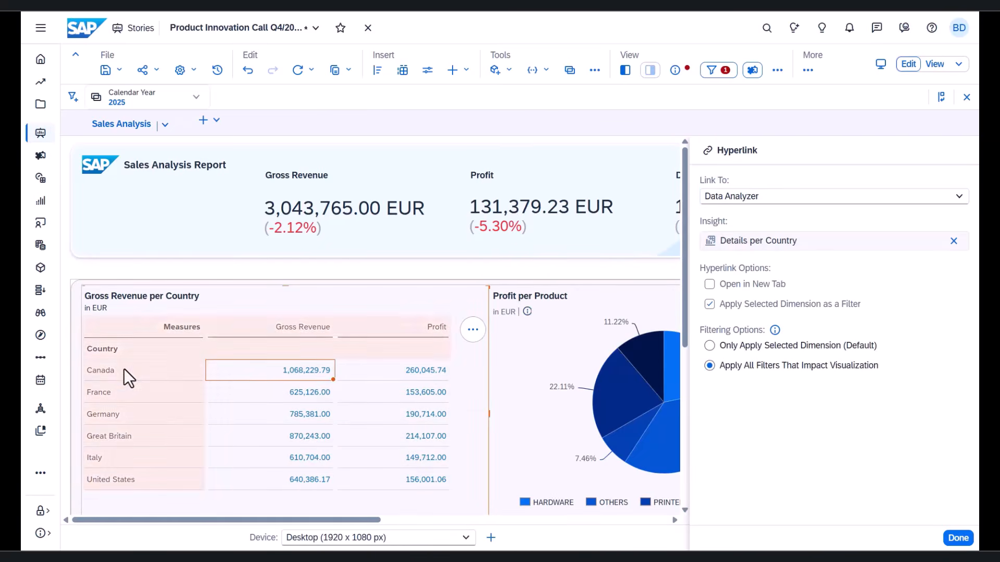
{"action": "left_click", "coordinate": [309, 372]}
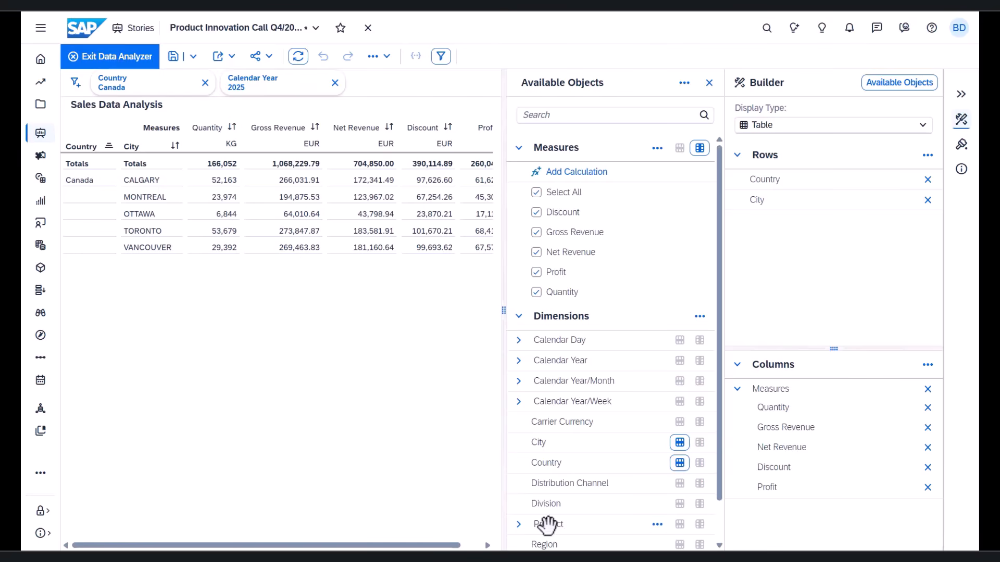
{"action": "left_click_drag", "start_coordinate": [531, 522], "coordinate": [188, 208]}
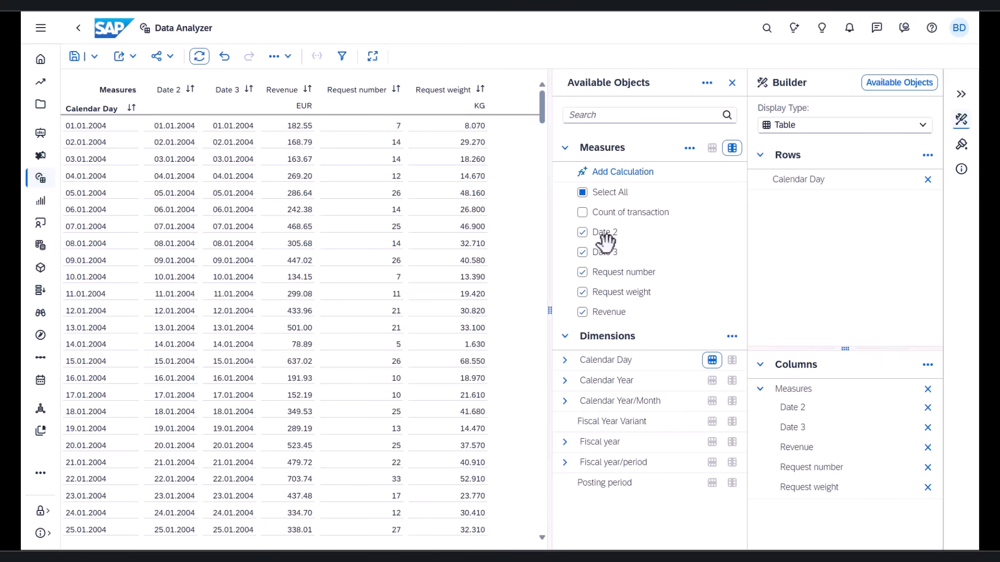
Check the date format in the Language and Region section of the user settings and close the settings.
{"action": "left_click", "coordinate": [956, 32]}
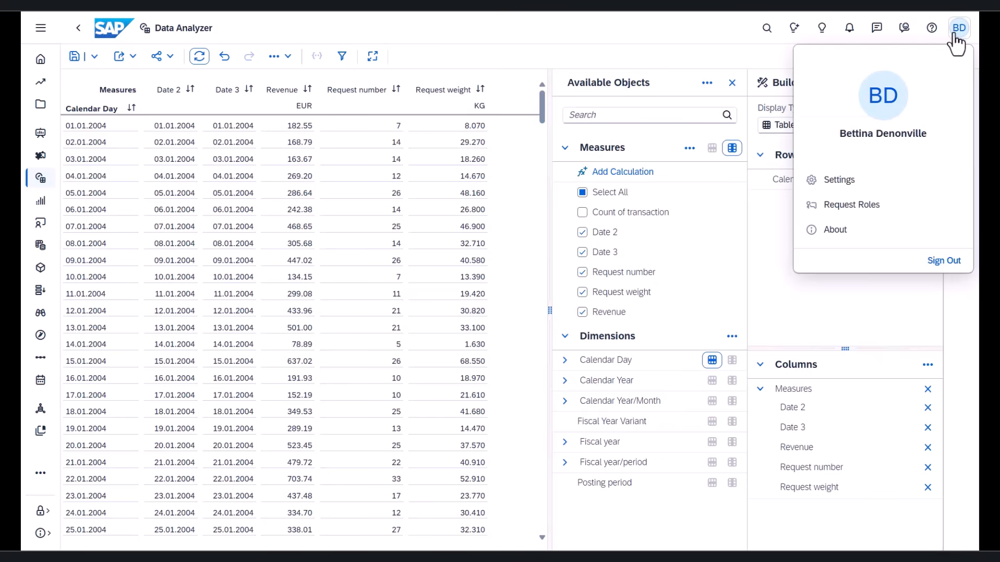
{"action": "left_click", "coordinate": [859, 182]}
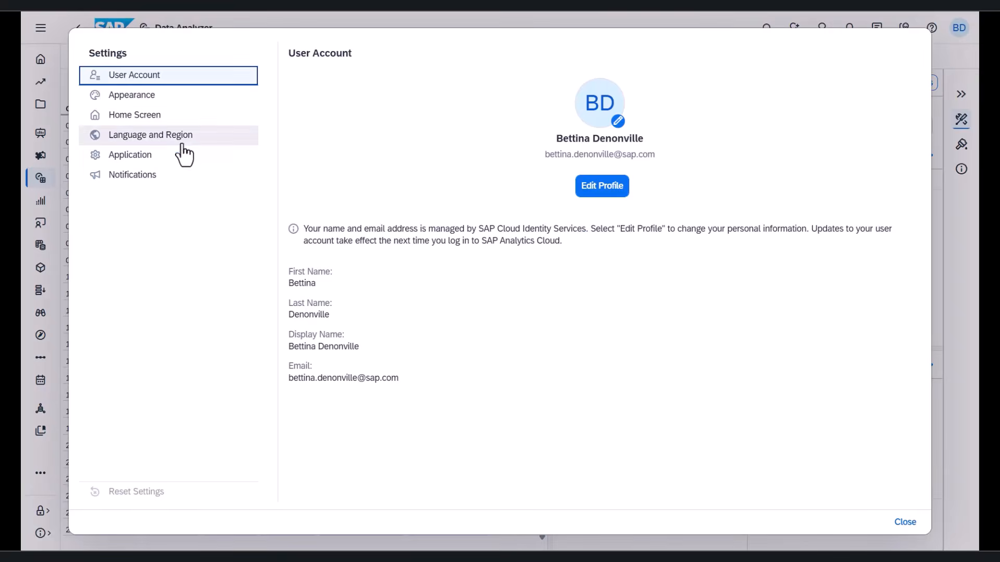
{"action": "left_click", "coordinate": [183, 143]}
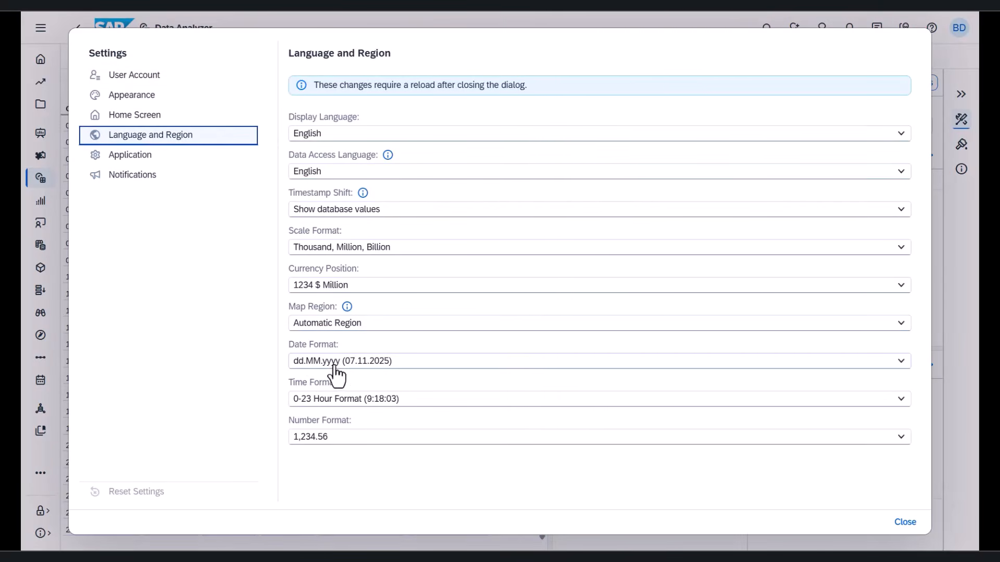
{"action": "left_click", "coordinate": [905, 522]}
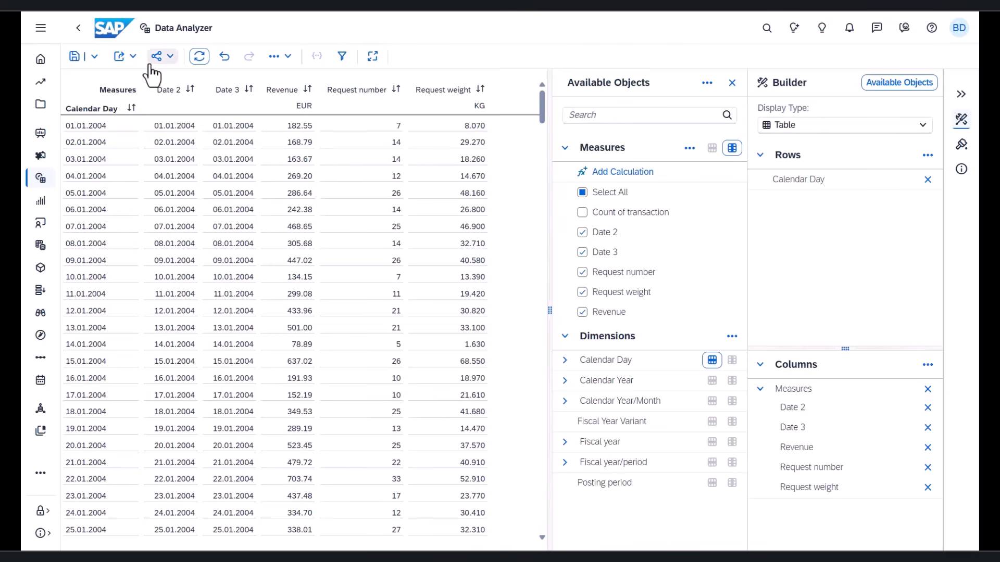
Export the table as an Excel file named 0BICS_009_BICSTEST_Q0082 with expanded hierarchy, repetitive member names and a shortcut link.
{"action": "left_click", "coordinate": [133, 57]}
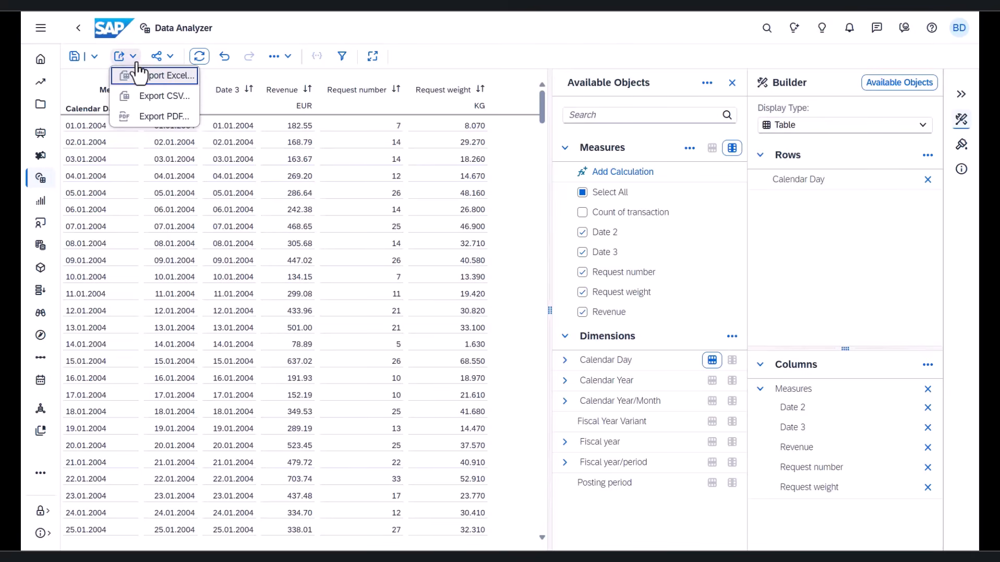
{"action": "left_click", "coordinate": [140, 75]}
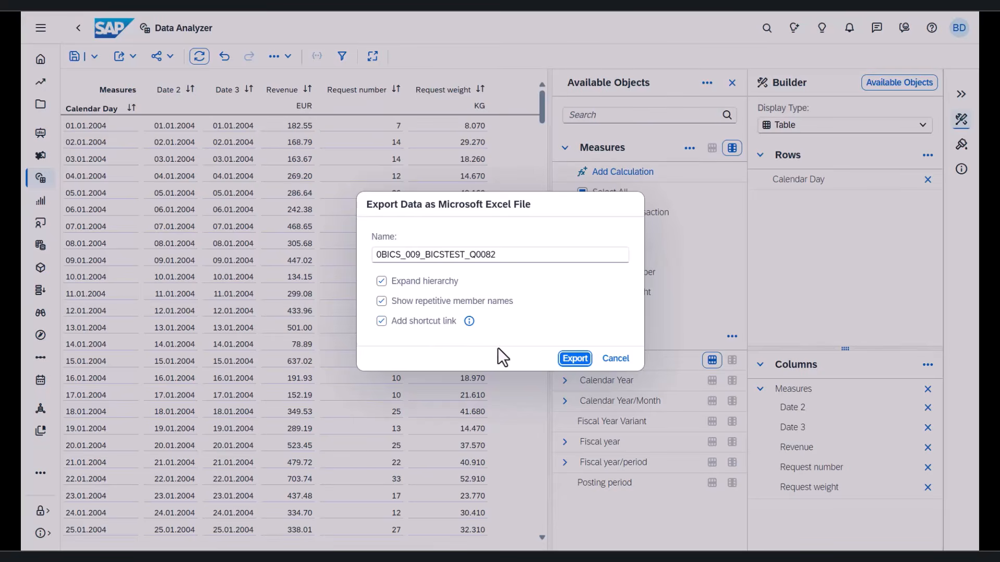
{"action": "left_click", "coordinate": [579, 362]}
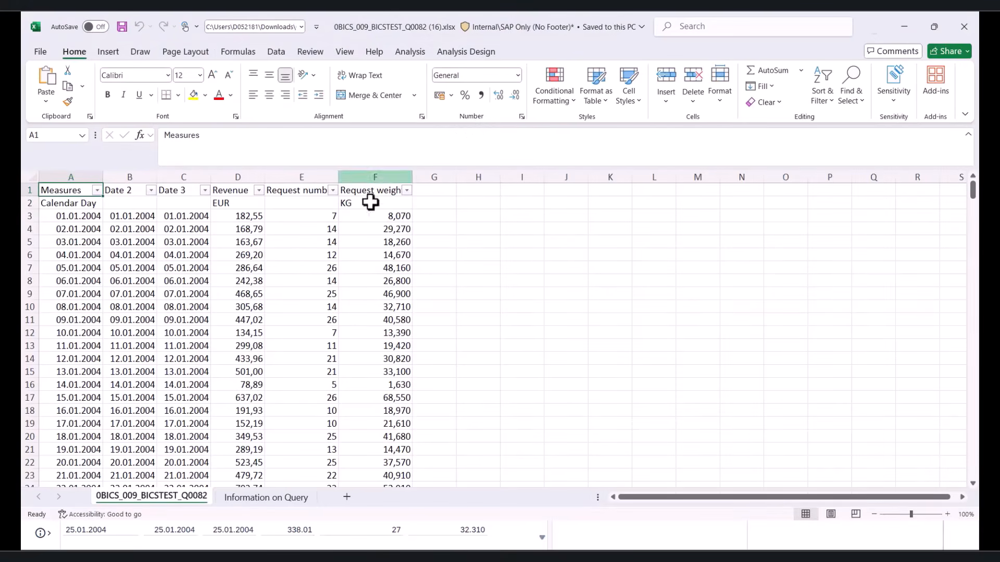
Check the cell number format of the third date in the Calendar Day and Date 2 columns of the exported workbook.
{"action": "left_click", "coordinate": [82, 242]}
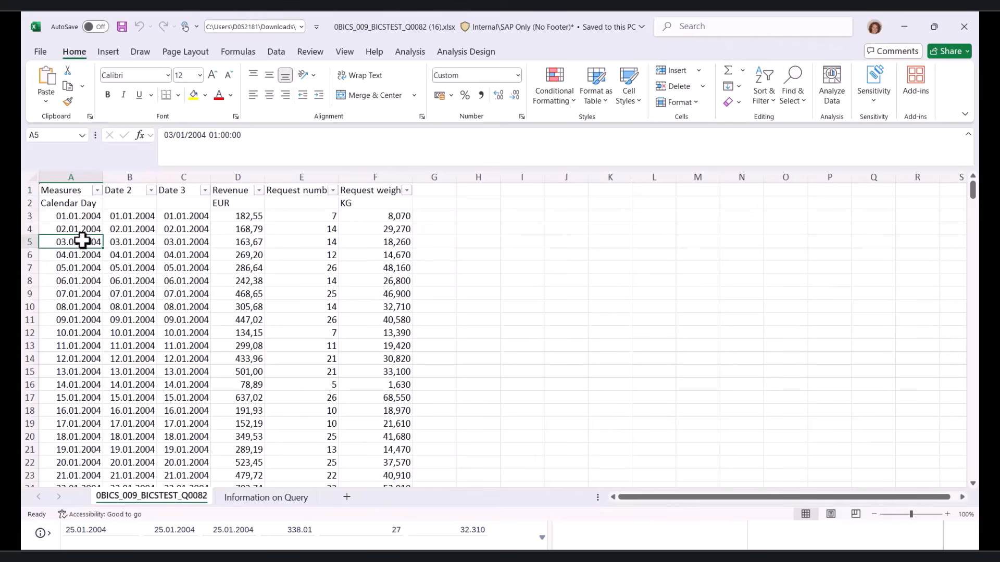
{"action": "right_click", "coordinate": [82, 242]}
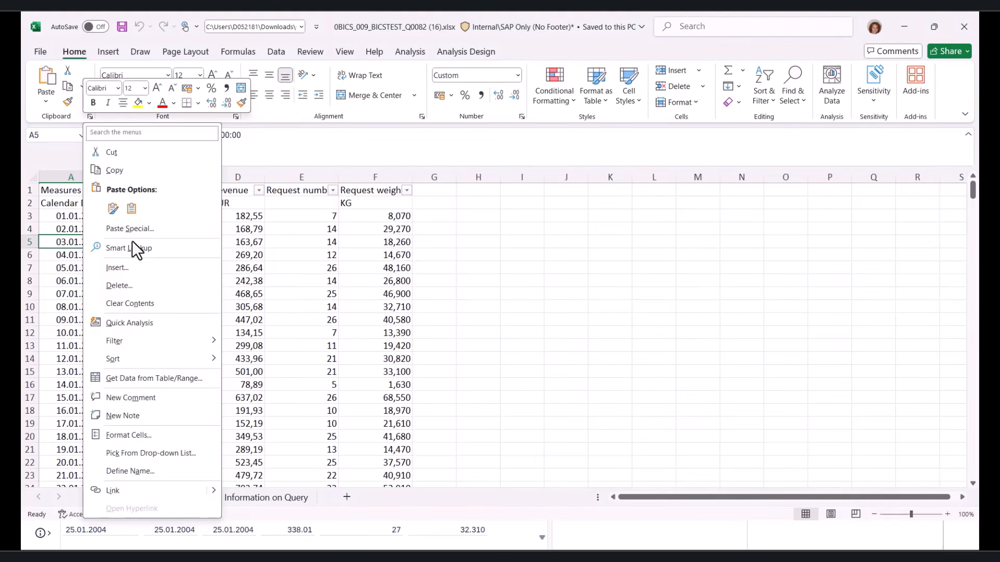
{"action": "left_click", "coordinate": [123, 437]}
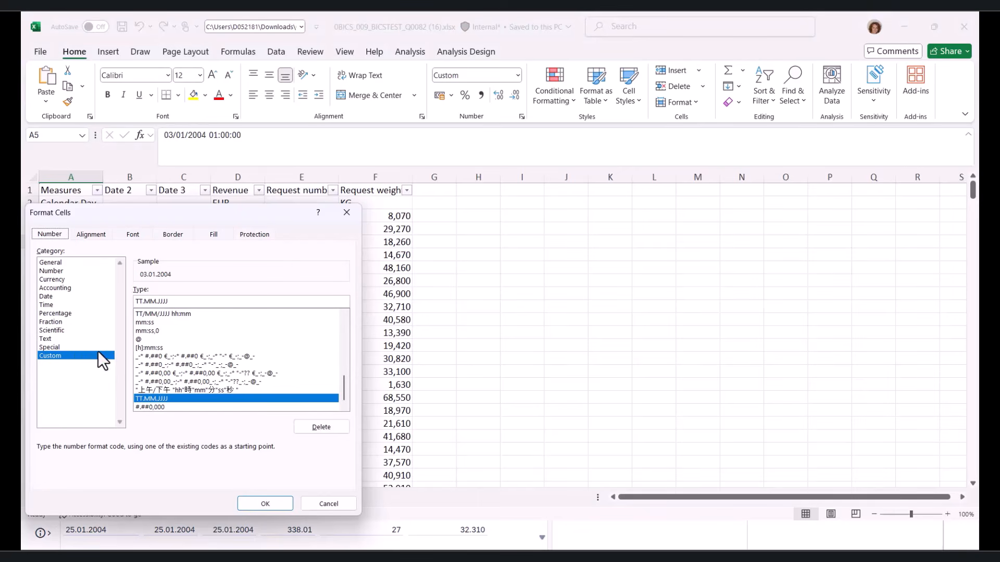
{"action": "left_click", "coordinate": [266, 503]}
{"action": "left_click", "coordinate": [133, 246]}
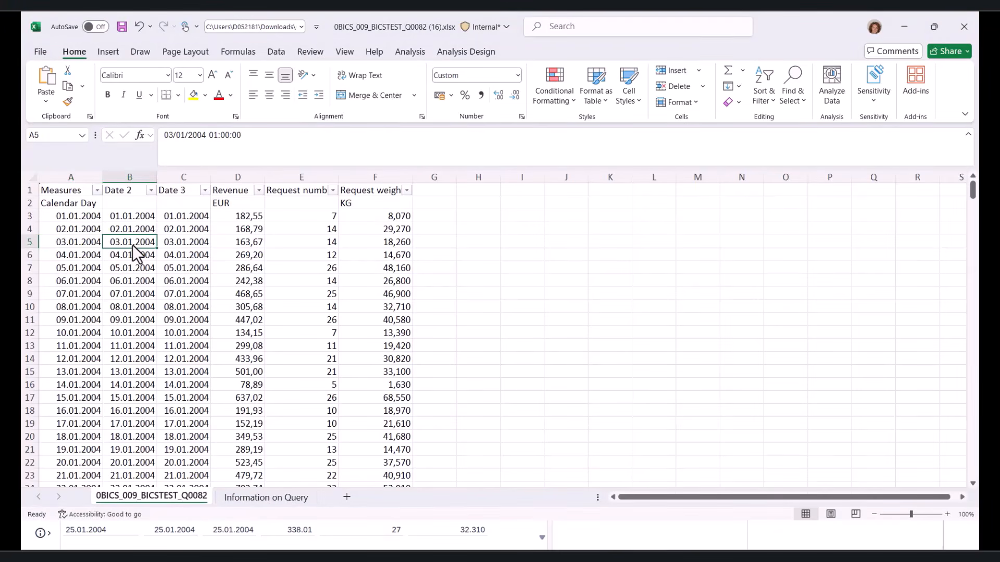
{"action": "right_click", "coordinate": [133, 244]}
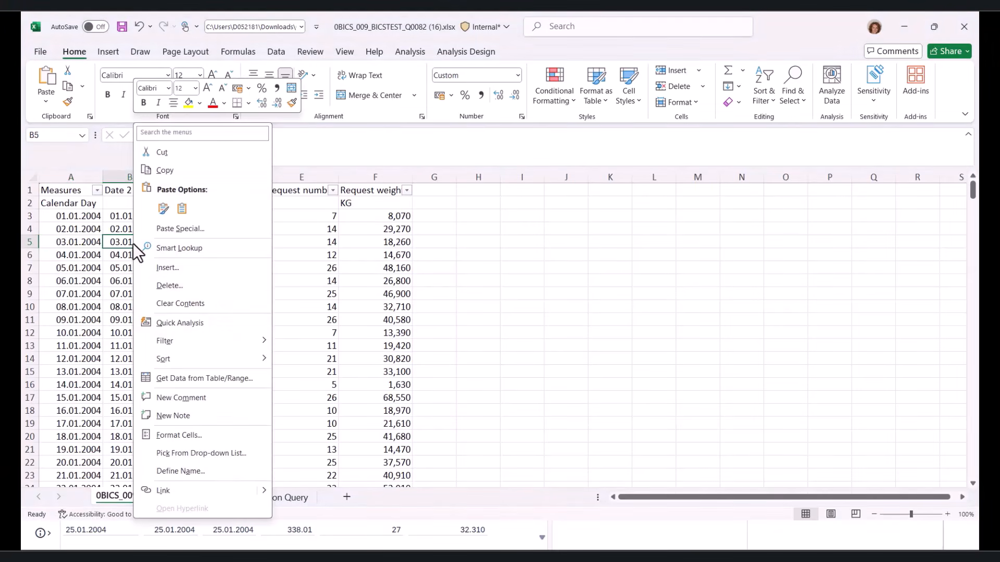
{"action": "left_click", "coordinate": [202, 434]}
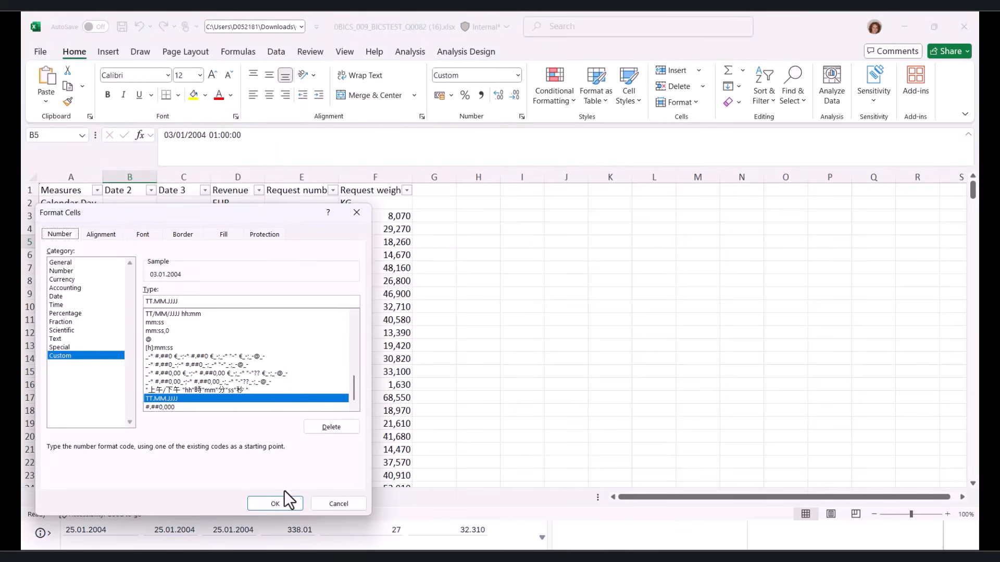
{"action": "left_click", "coordinate": [282, 503]}
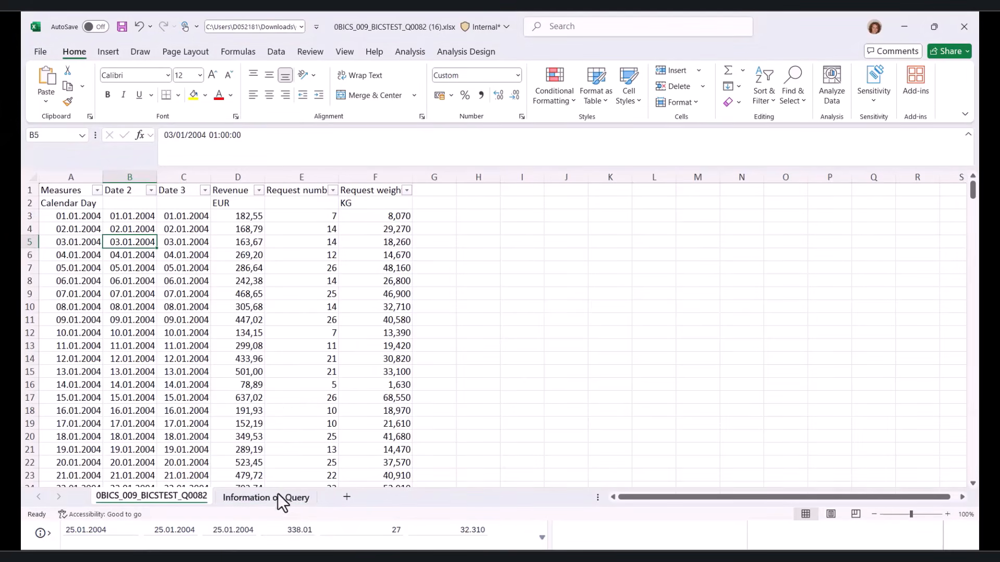
Go to the Information on Query sheet and follow its shortcut link to the Data Analyzer query.
{"action": "left_click", "coordinate": [276, 499]}
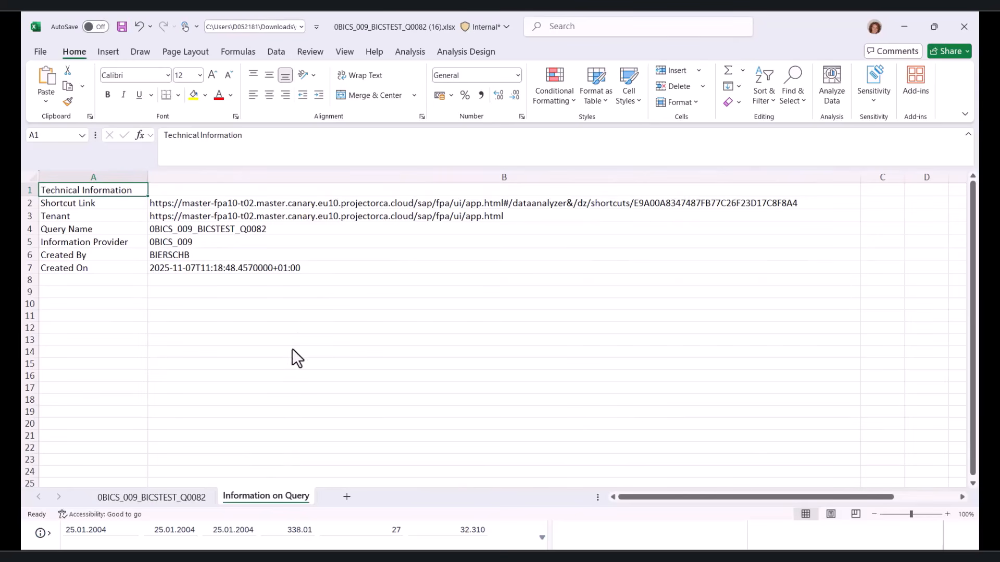
{"action": "left_click", "coordinate": [331, 203]}
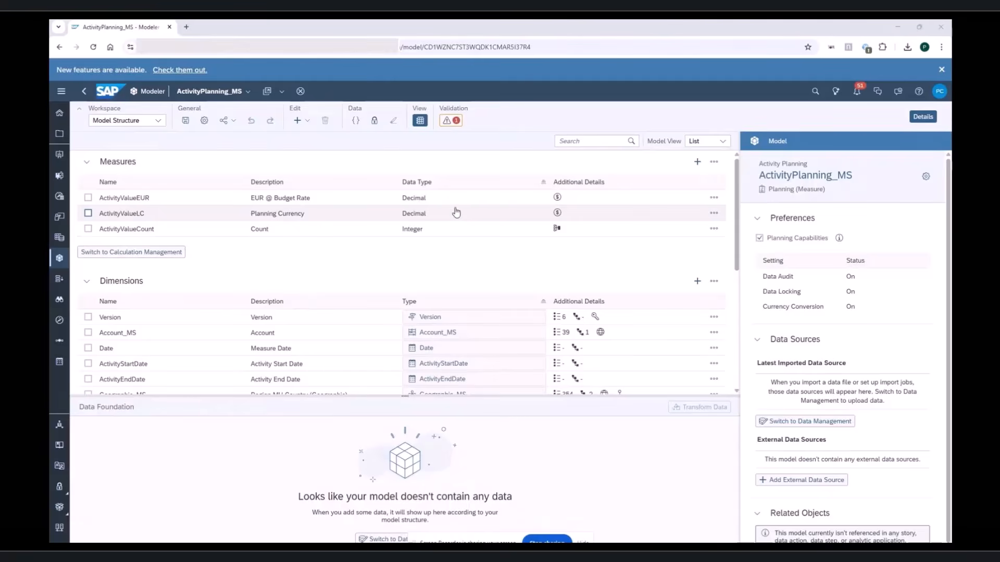
Review the measures and dimensions of the ActivityPlanning_MS model and show the details of the ActivitySubType_MS dimension.
{"action": "scroll", "coordinate": [464, 208], "scroll_direction": "down", "scroll_amount": 5}
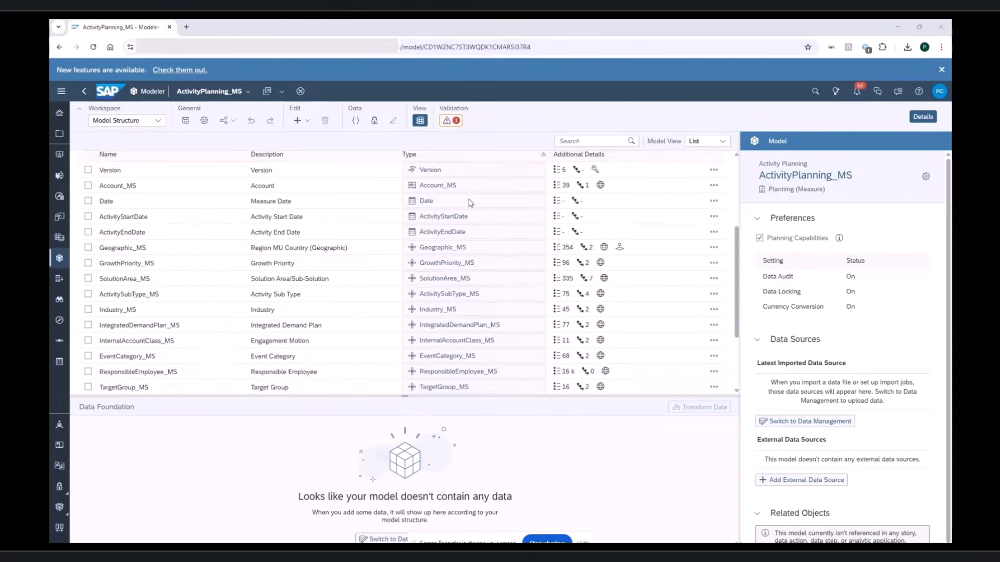
{"action": "scroll", "coordinate": [470, 203], "scroll_direction": "down", "scroll_amount": 3}
{"action": "scroll", "coordinate": [470, 208], "scroll_direction": "up", "scroll_amount": 3}
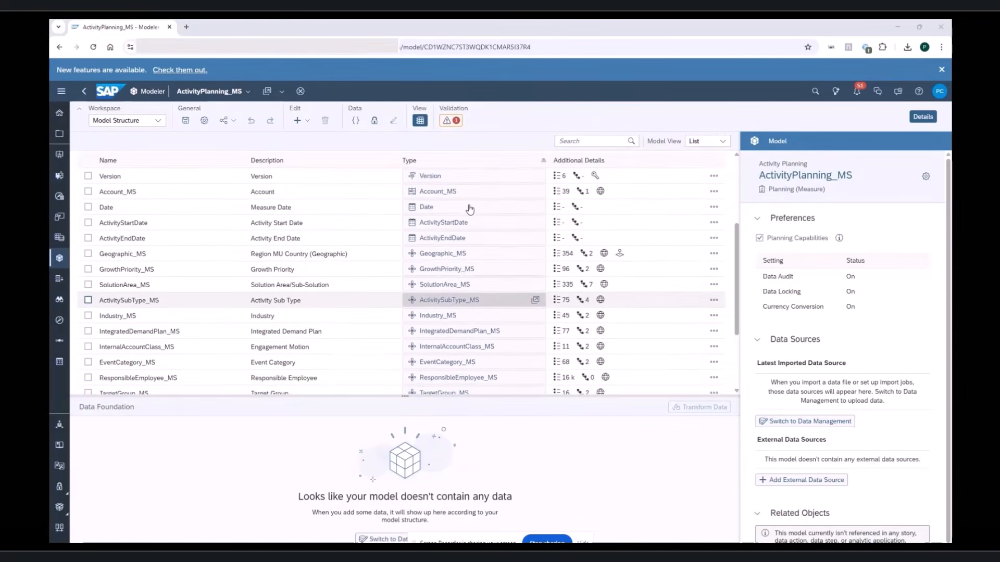
{"action": "scroll", "coordinate": [470, 210], "scroll_direction": "up", "scroll_amount": 3}
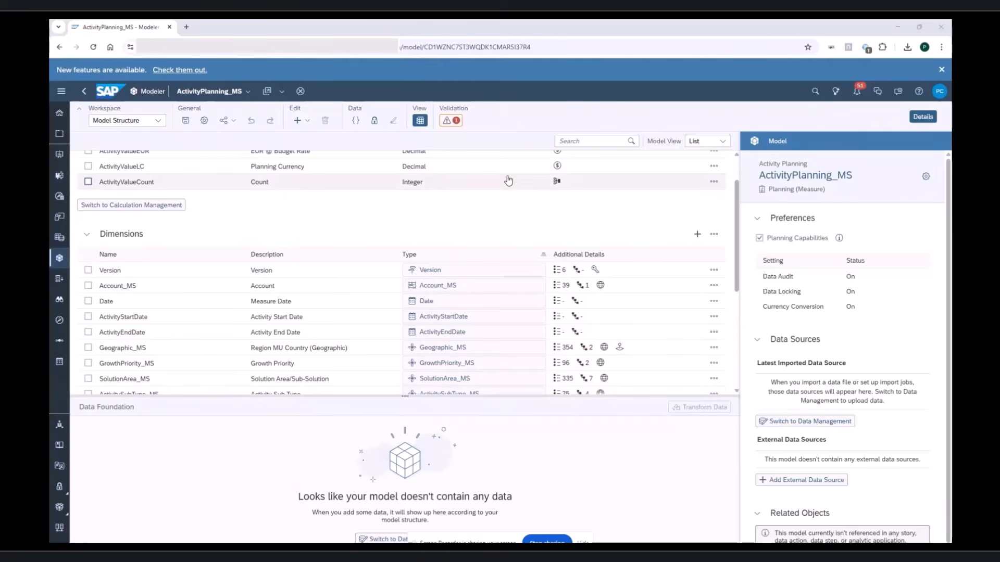
{"action": "scroll", "coordinate": [509, 177], "scroll_direction": "down", "scroll_amount": 5}
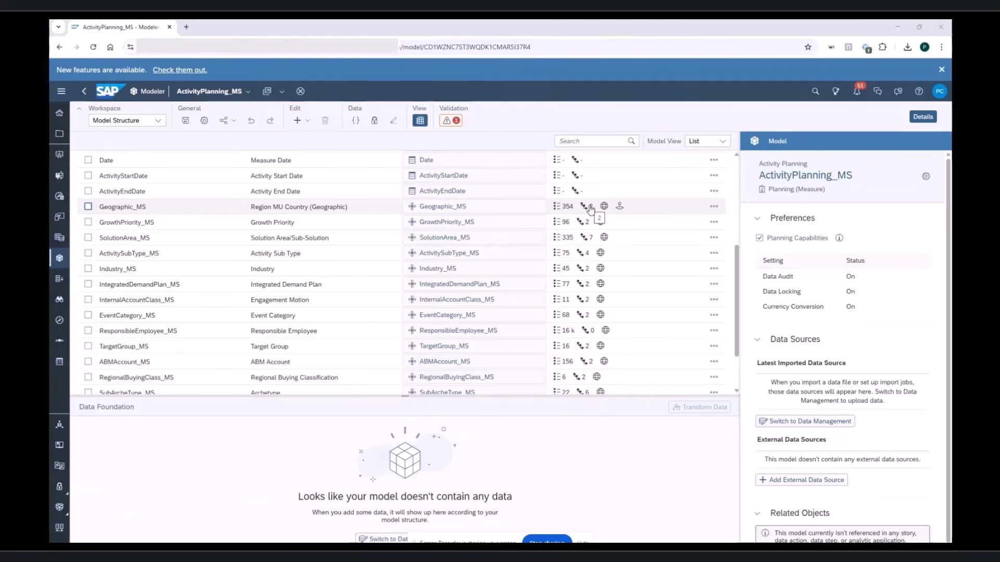
{"action": "scroll", "coordinate": [590, 208], "scroll_direction": "down", "scroll_amount": 2}
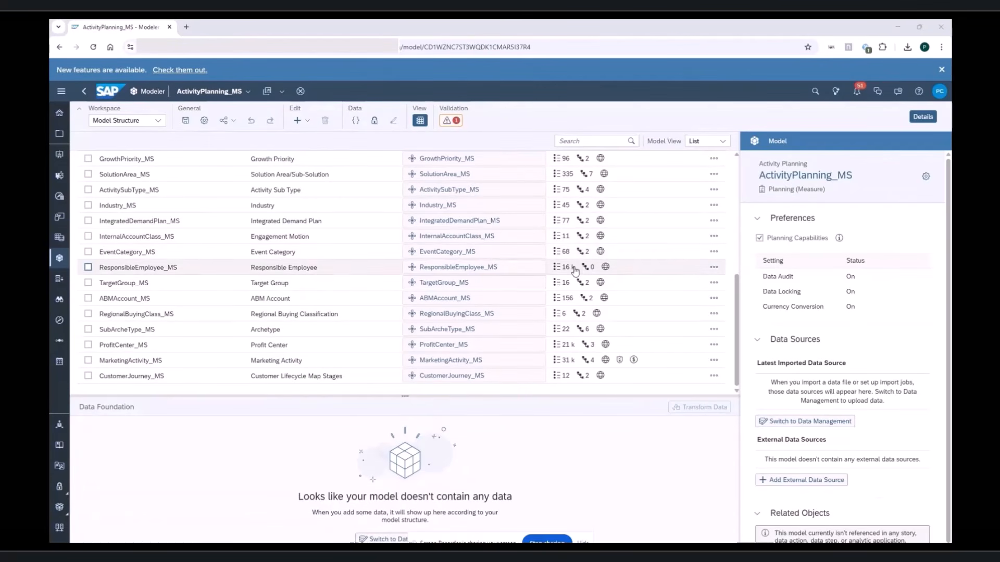
{"action": "left_click", "coordinate": [468, 190]}
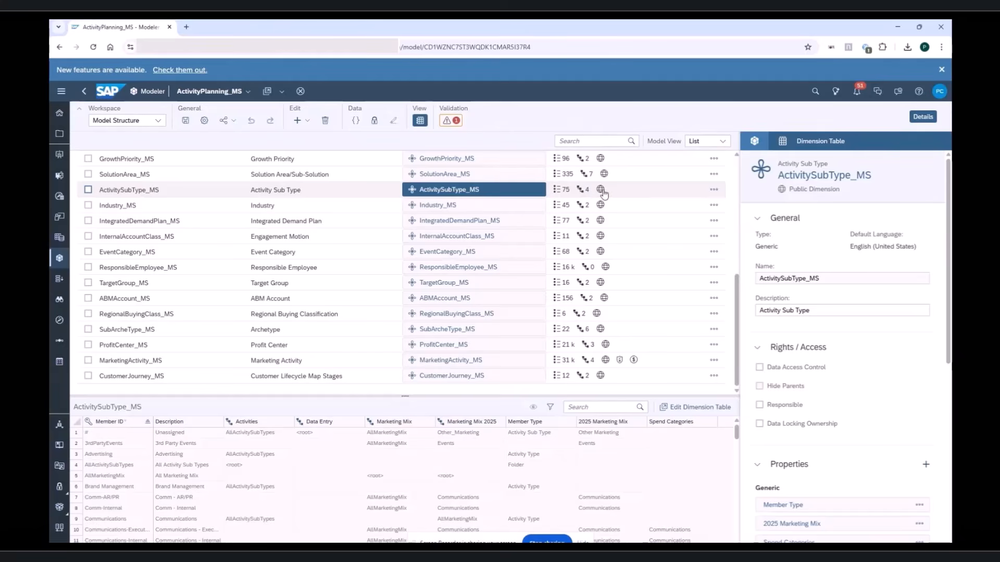
Check the ID and description of the dimension's Activities parent-child hierarchy and leave its settings without changes.
{"action": "scroll", "coordinate": [866, 473], "scroll_direction": "down", "scroll_amount": 6}
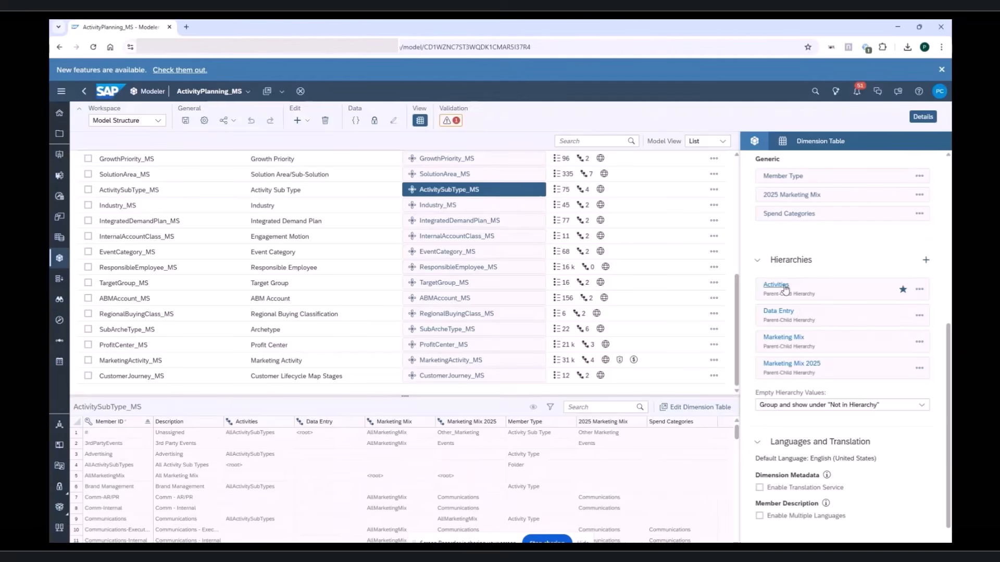
{"action": "left_click", "coordinate": [919, 289]}
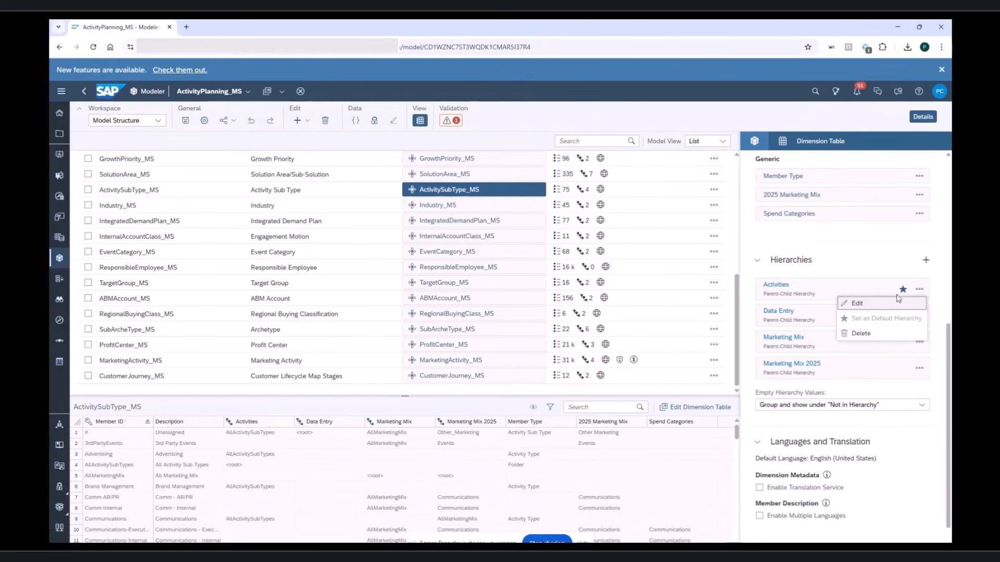
{"action": "left_click", "coordinate": [876, 304]}
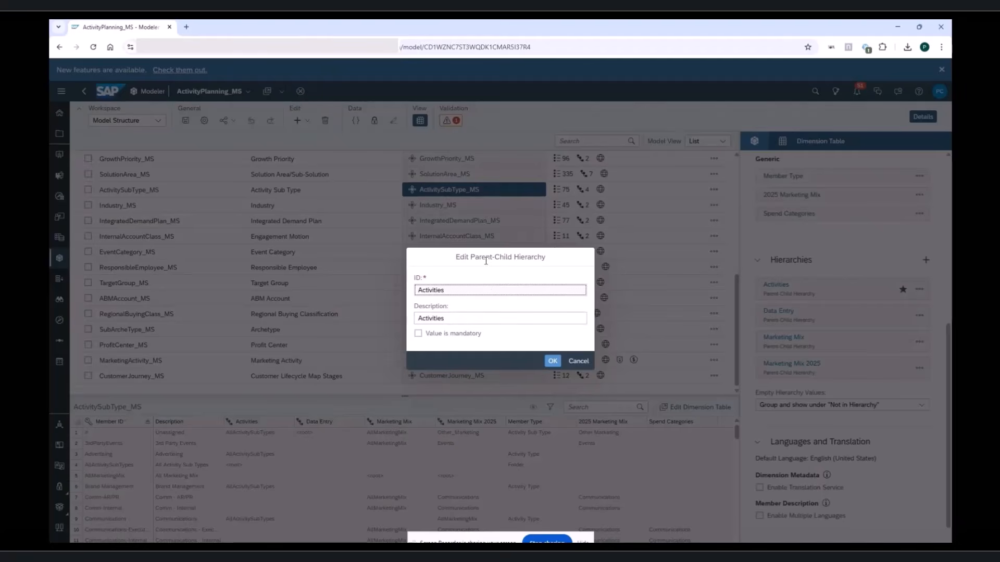
{"action": "left_click", "coordinate": [580, 362]}
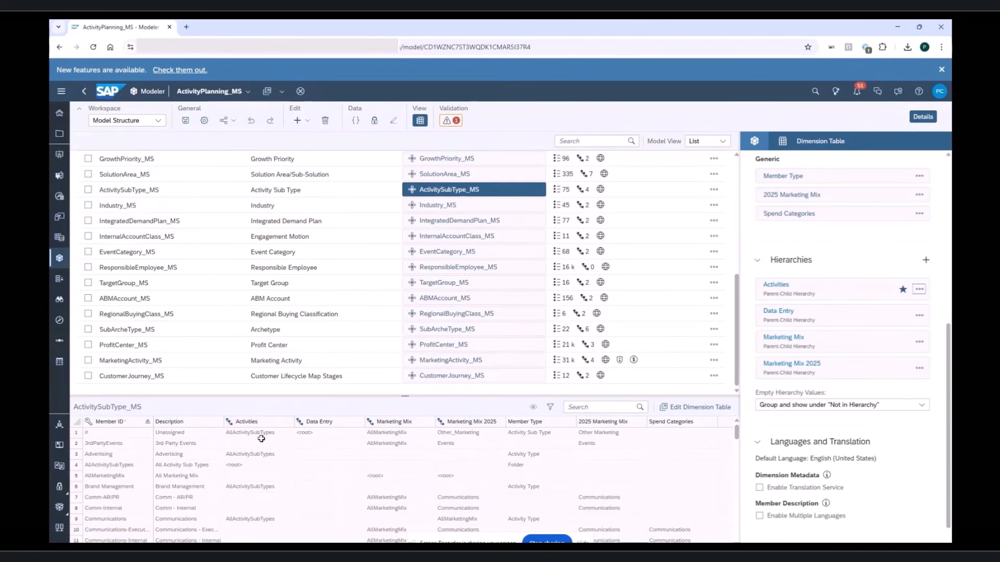
Open the Activities hierarchy of the dimension and expand AllActivitySubTypes to view its members.
{"action": "left_click", "coordinate": [781, 287]}
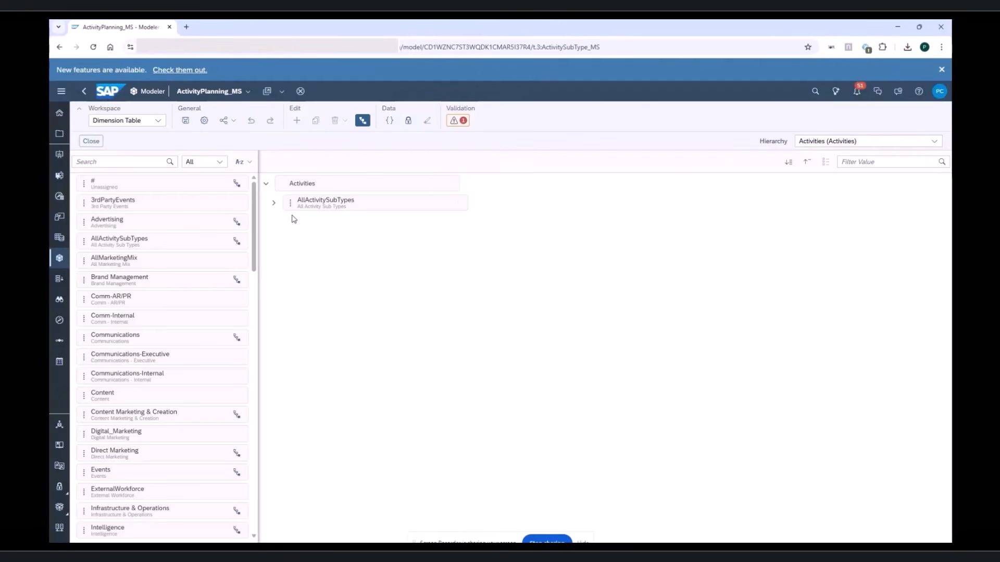
{"action": "left_click", "coordinate": [274, 203]}
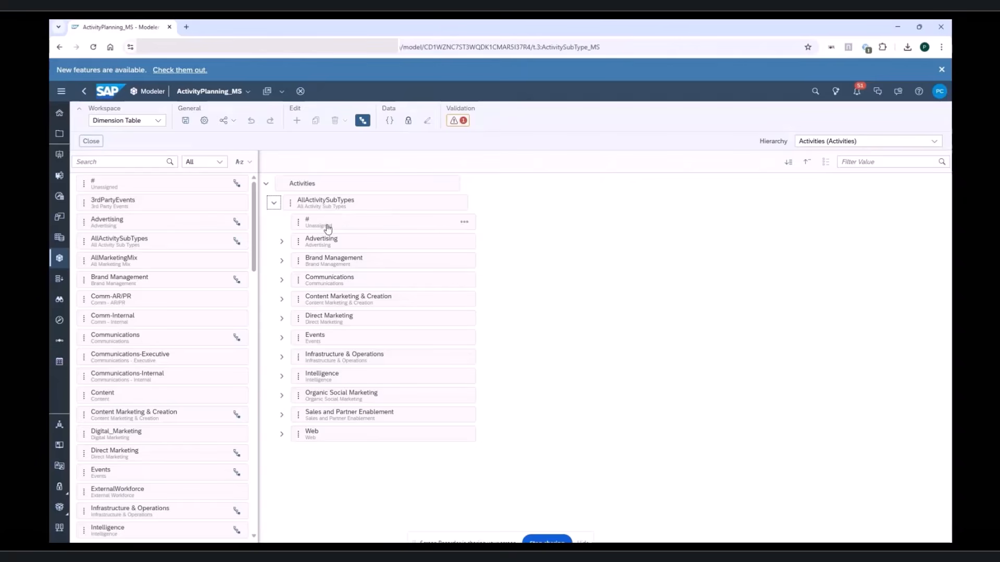
{"action": "left_click_drag", "start_coordinate": [320, 237], "coordinate": [323, 243]}
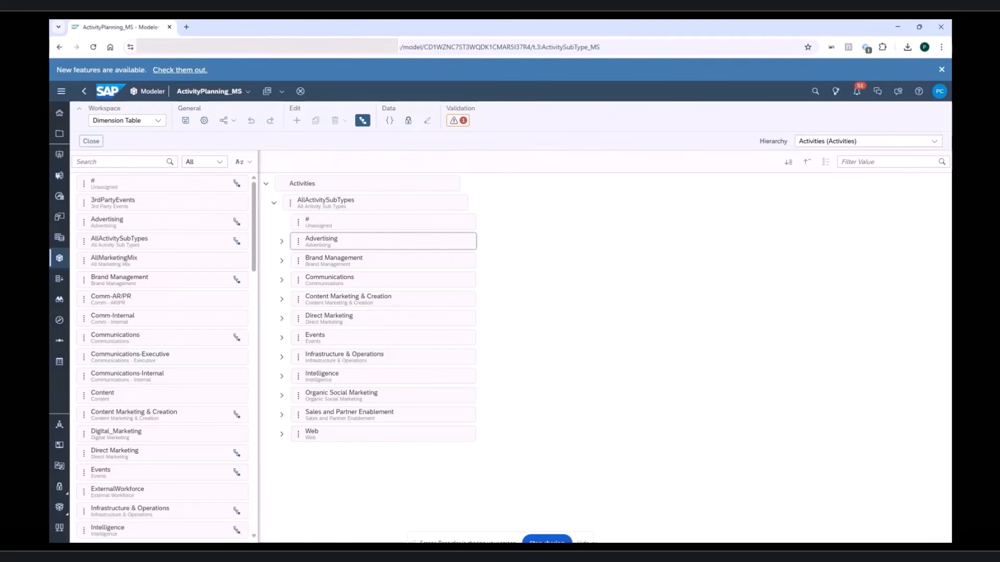
Copy the ActivityPlanning_MS model ID from the page address and switch to Bruno.
{"action": "mouse_move", "coordinate": [646, 553]}
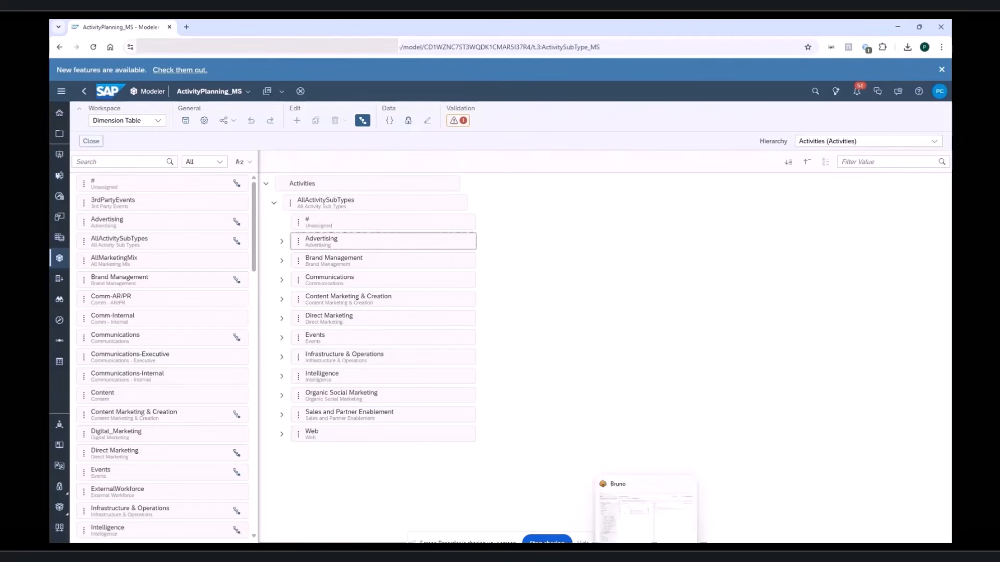
{"action": "double_click", "coordinate": [500, 48]}
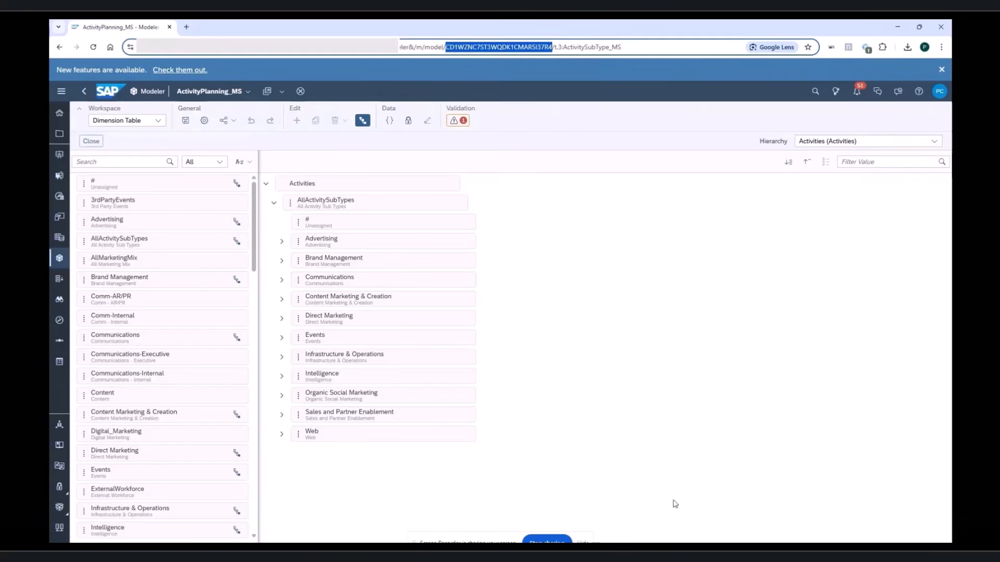
{"action": "key", "text": "alt+Tab"}
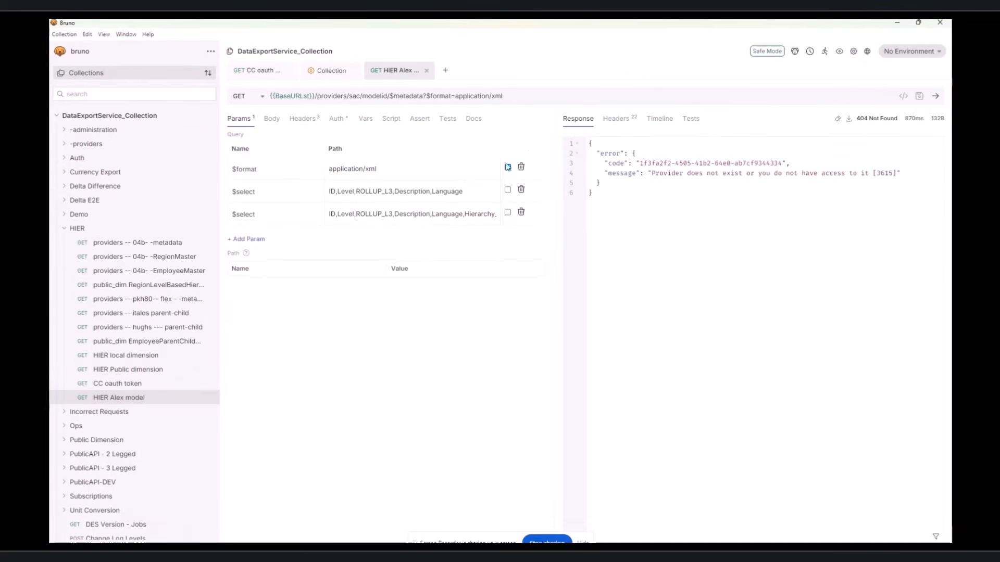
Replace modelid in the metadata request URL with the copied ActivityPlanning_MS model ID and send the request.
{"action": "left_click", "coordinate": [507, 166]}
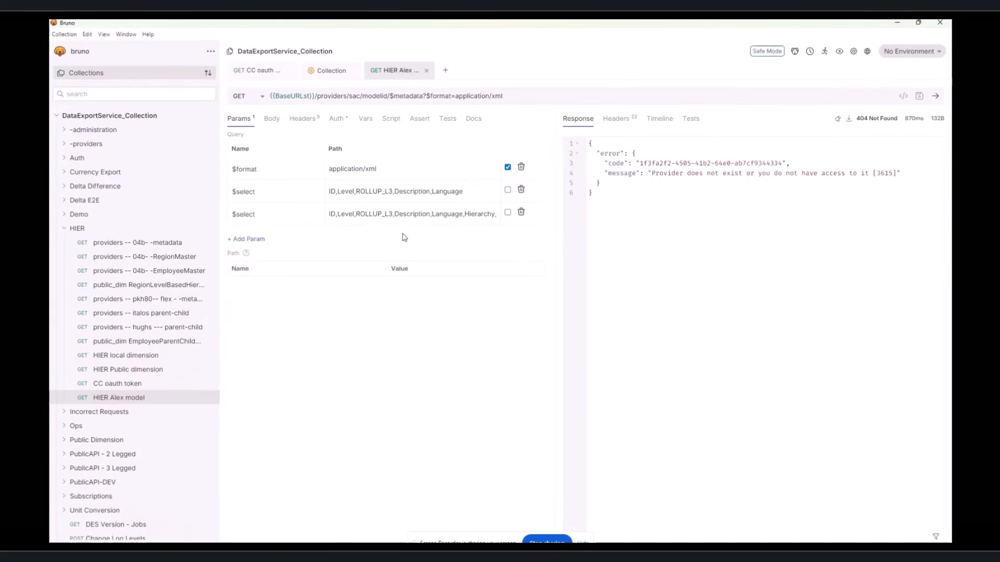
{"action": "double_click", "coordinate": [375, 96]}
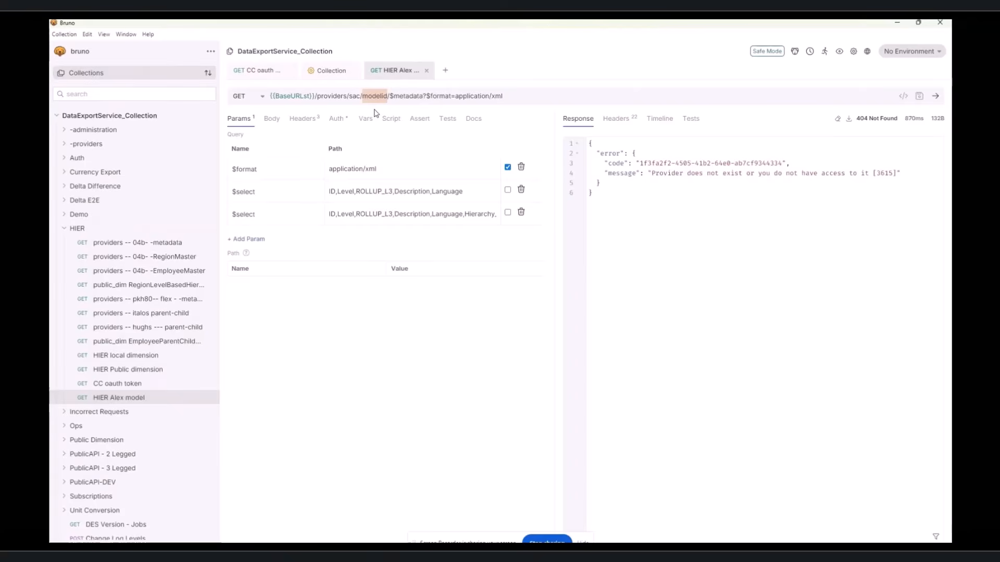
{"action": "type", "text": "CD1WZNCFST3WQDK1CMAR5I37R4"}
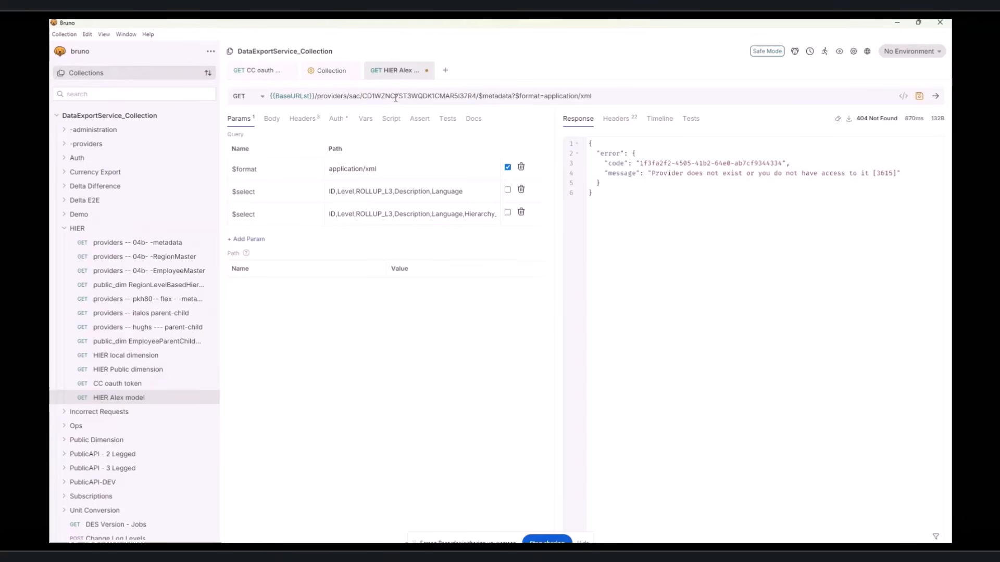
{"action": "left_click", "coordinate": [614, 98]}
{"action": "key", "text": "Return"}
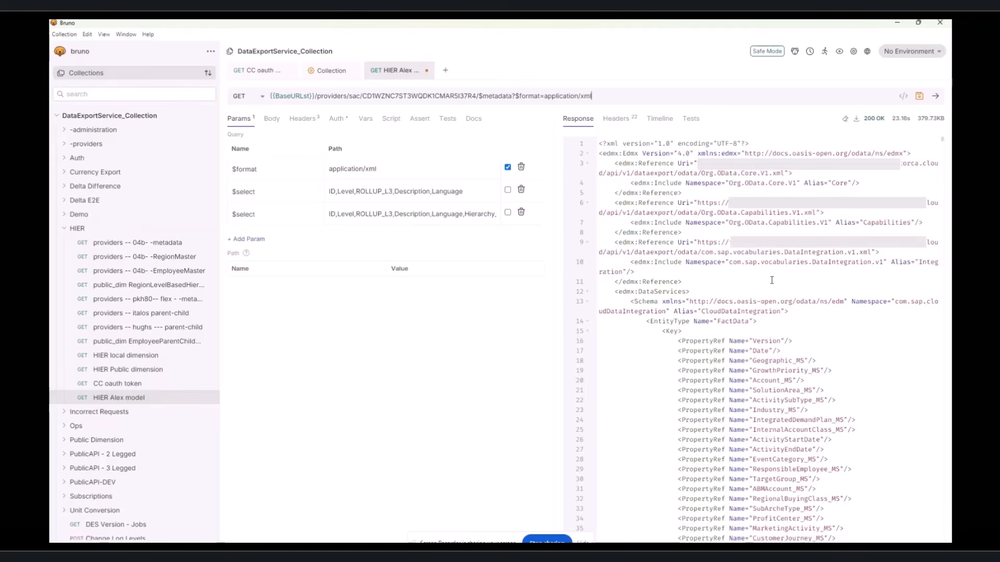
Search the metadata response for ActivitySubType_MS using the dimension name from the clipboard history.
{"action": "key", "text": "ctrl+f"}
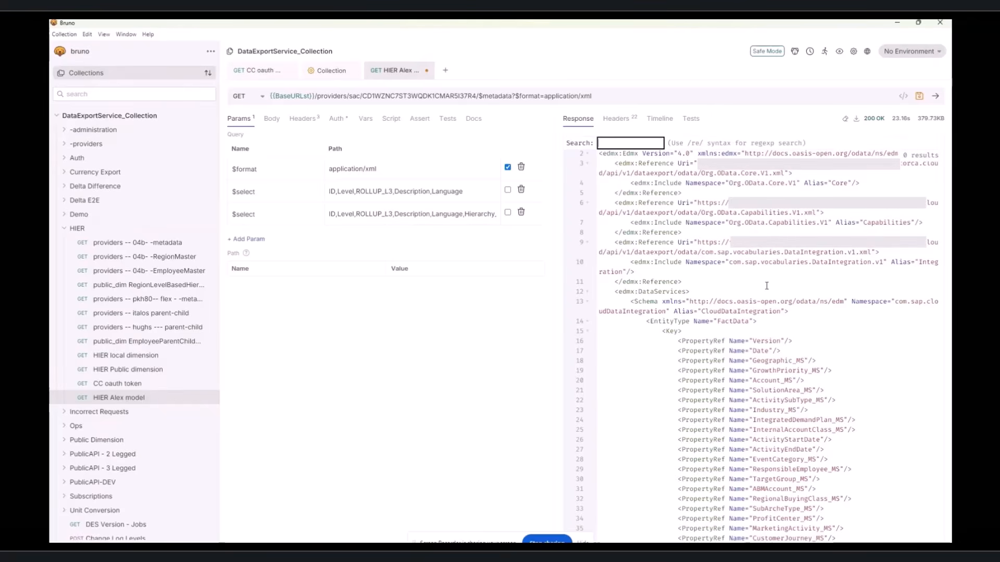
{"action": "key", "text": "super+v"}
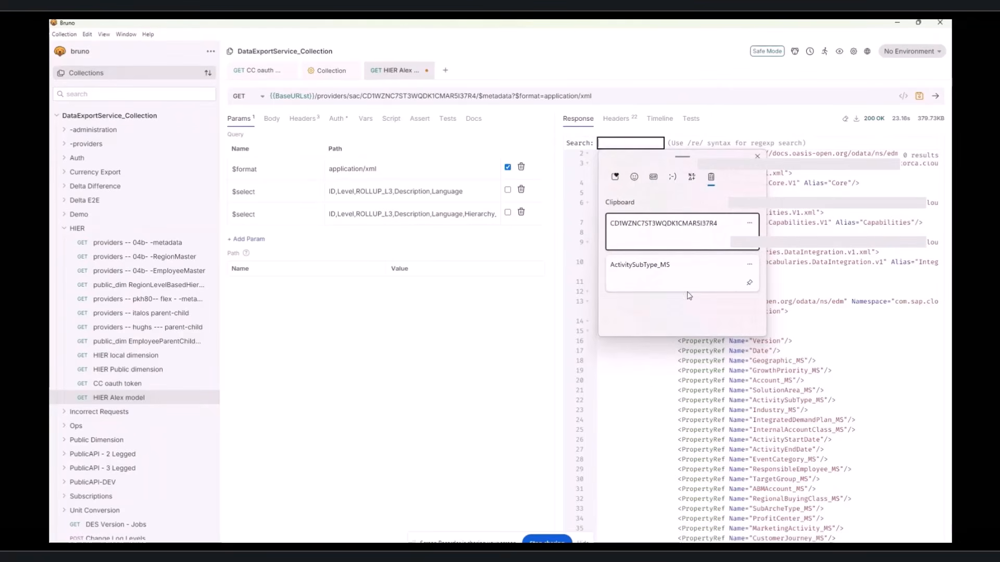
{"action": "left_click", "coordinate": [671, 270]}
{"action": "key", "text": "Return"}
{"action": "key", "text": "Return"}
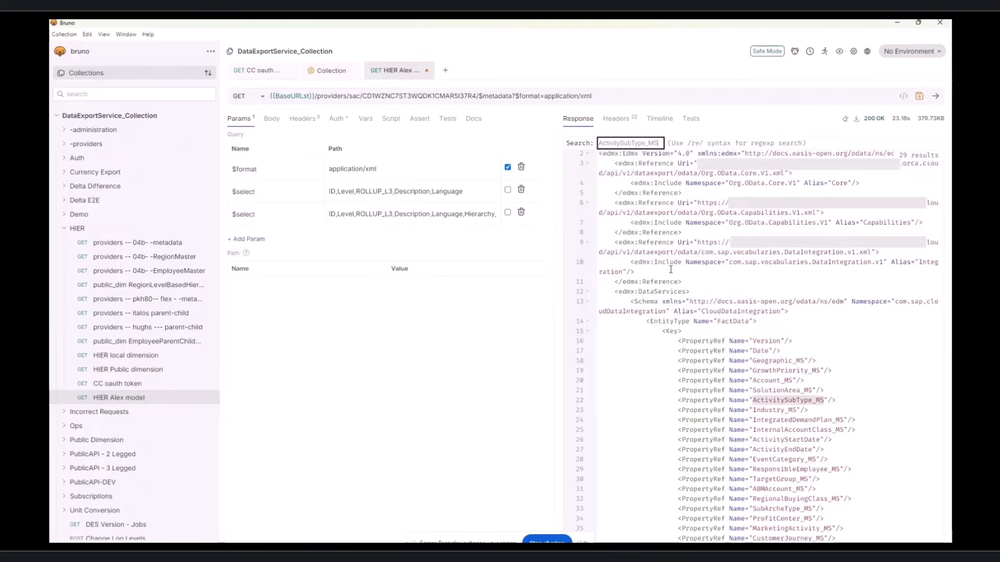
Step through the ActivitySubType_MS matches in the metadata response as far as the ActivitySubType_MSMaster entity type.
{"action": "key", "text": "Return"}
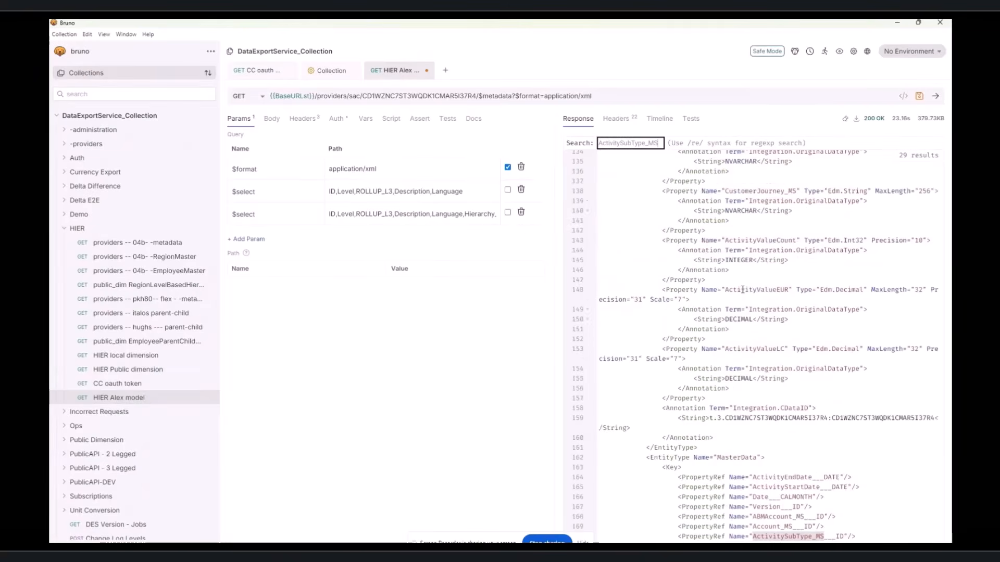
{"action": "key", "text": "Return"}
{"action": "key", "text": "Return"}
{"action": "key", "text": "Return"}
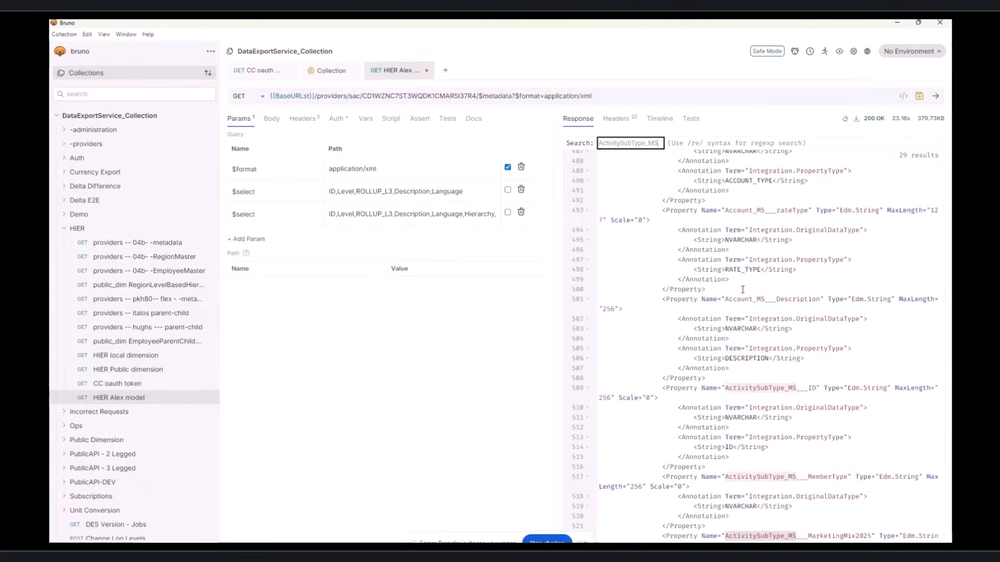
{"action": "key", "text": "Return"}
{"action": "key", "text": "Return"}
{"action": "key", "text": "Return"}
{"action": "key", "text": "Return"}
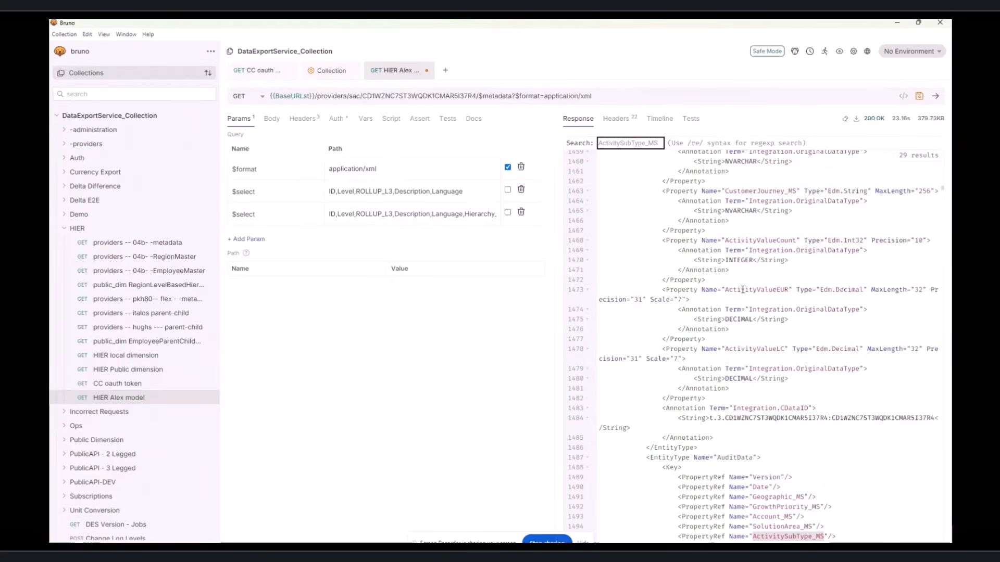
{"action": "key", "text": "Return"}
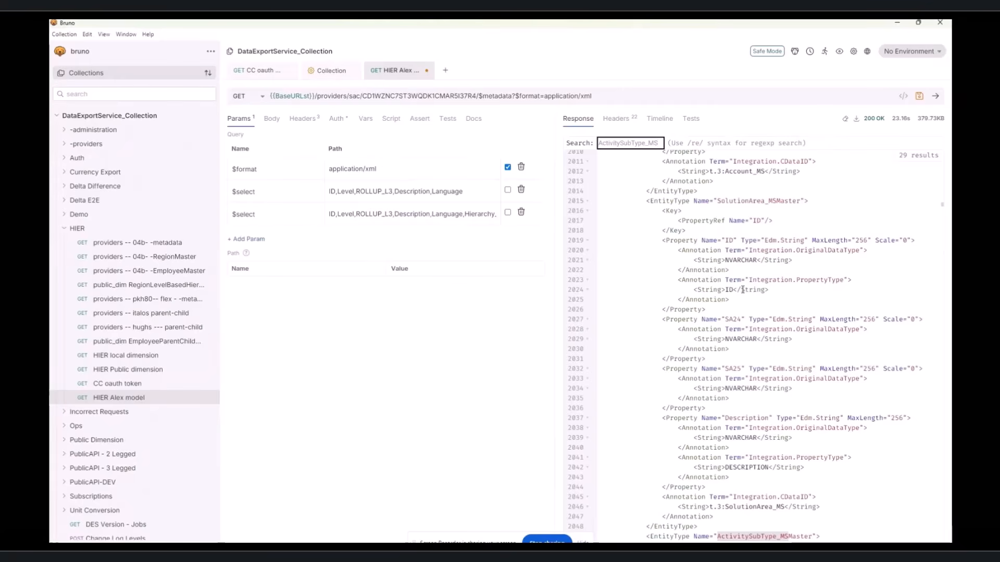
Narrow the response search to ActivitySubType_MSMasterWithHie and go to the matching entity type.
{"action": "type", "text": "Master"}
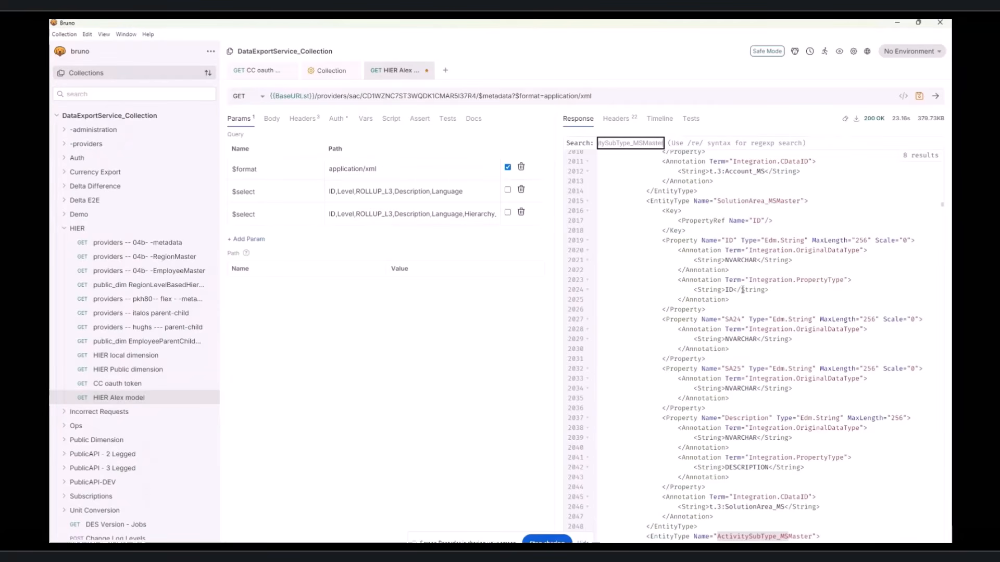
{"action": "type", "text": "WithHie"}
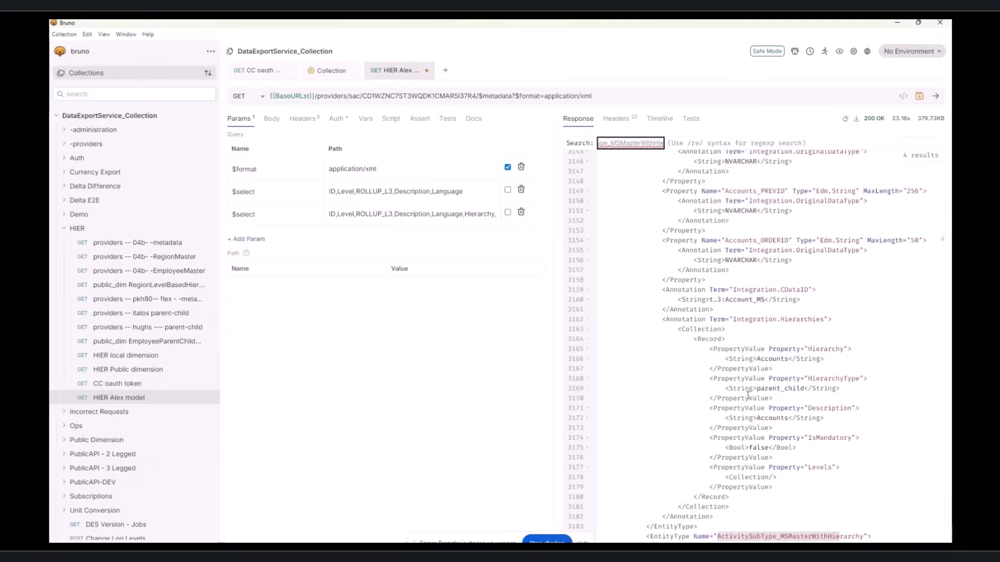
{"action": "key", "text": "Return"}
{"action": "scroll", "coordinate": [832, 269], "scroll_direction": "down", "scroll_amount": 2}
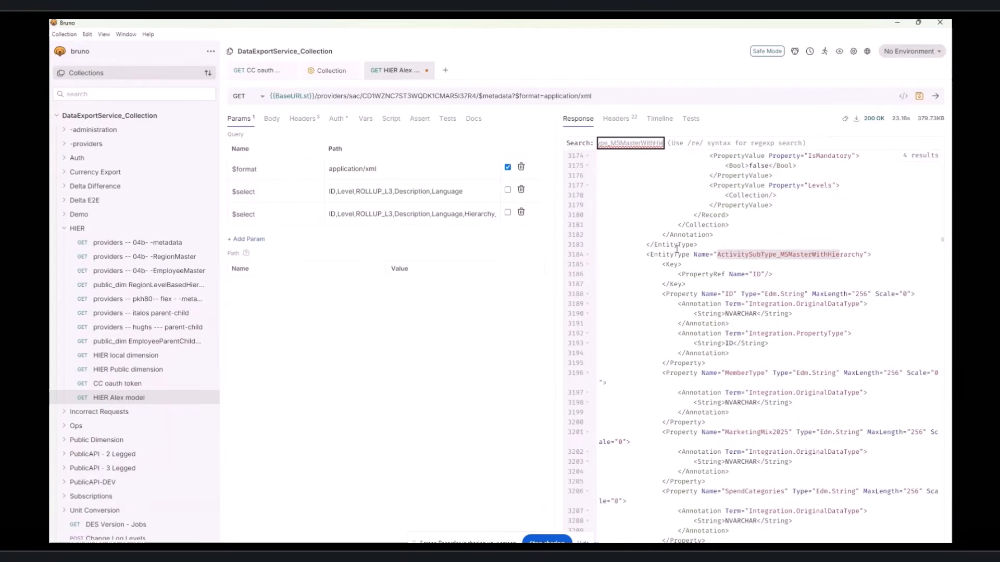
Examine the entity type's parent, previous and order ID properties and the hierarchy records under its Integration.Hierarchies annotation.
{"action": "scroll", "coordinate": [653, 254], "scroll_direction": "down", "scroll_amount": 4}
{"action": "scroll", "coordinate": [653, 254], "scroll_direction": "down", "scroll_amount": 10}
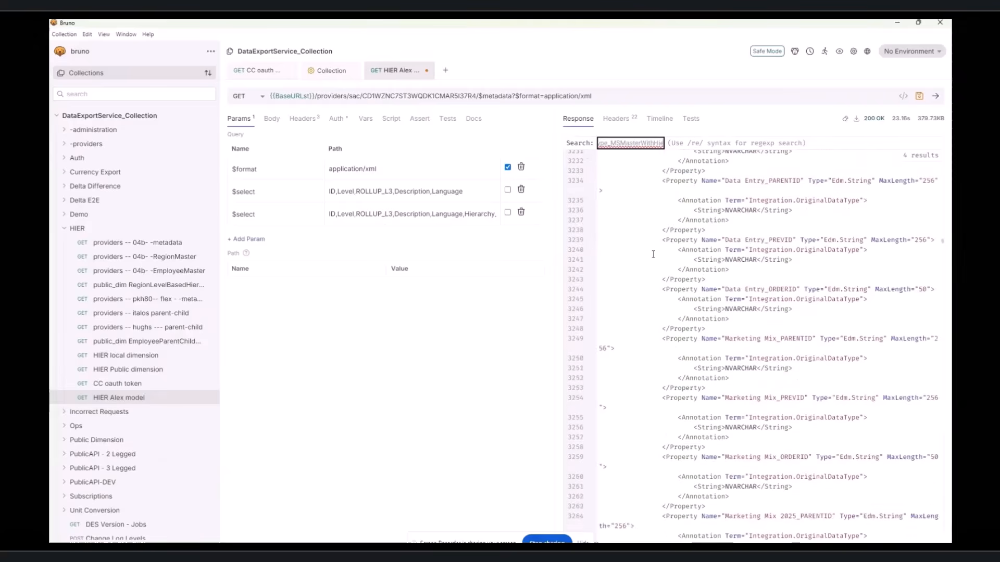
{"action": "scroll", "coordinate": [708, 291], "scroll_direction": "down", "scroll_amount": 4}
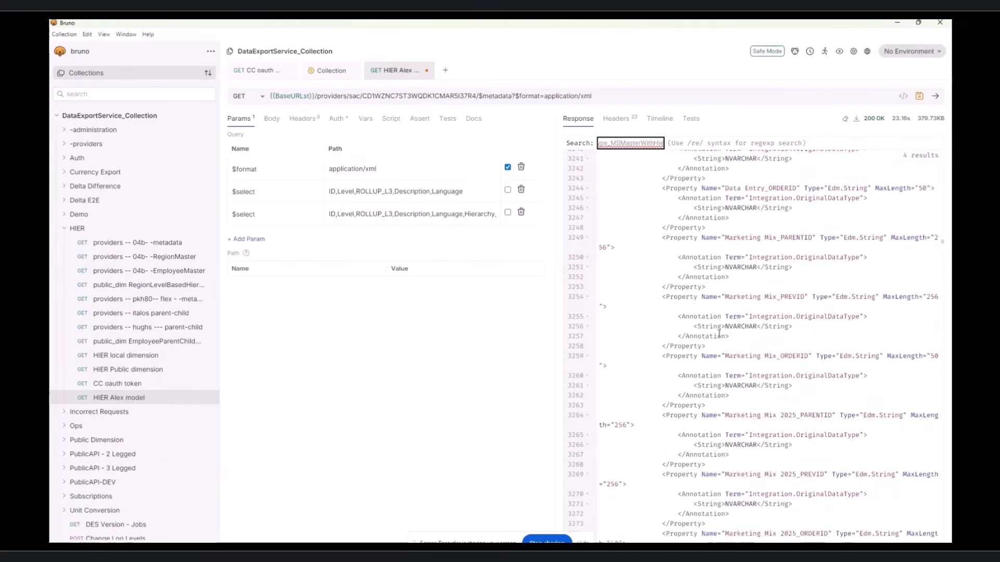
{"action": "scroll", "coordinate": [714, 330], "scroll_direction": "down", "scroll_amount": 5}
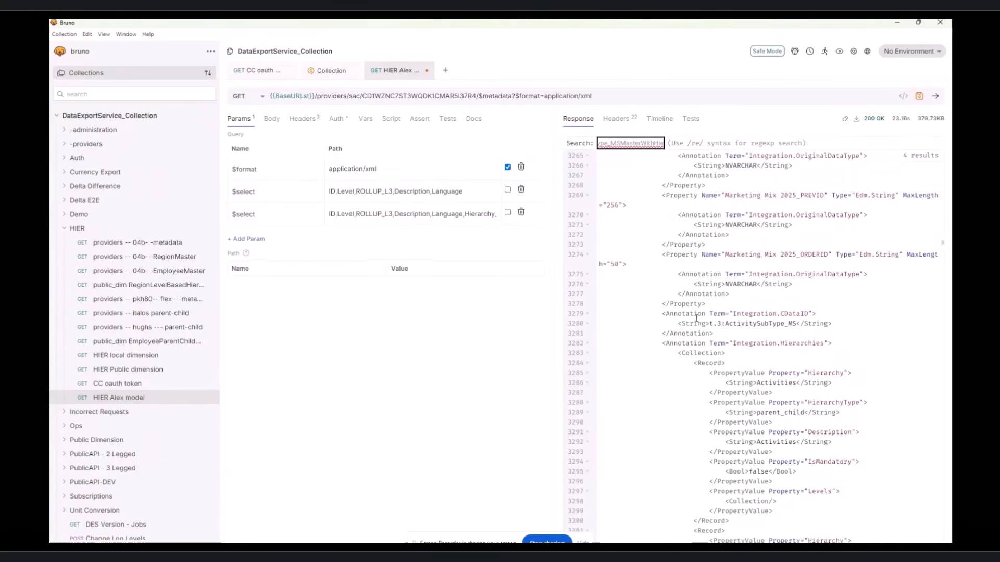
{"action": "left_click", "coordinate": [833, 202]}
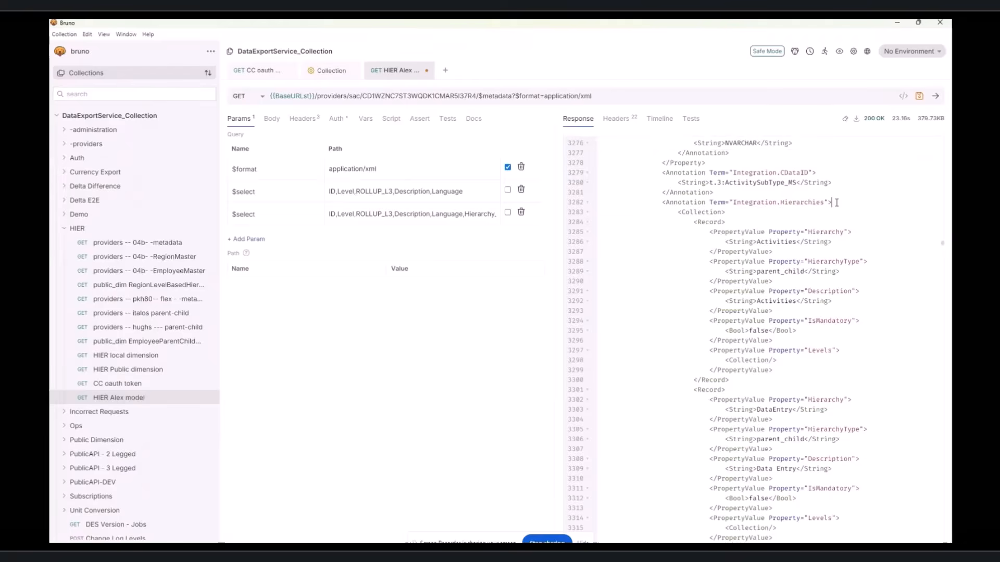
{"action": "scroll", "coordinate": [772, 208], "scroll_direction": "down", "scroll_amount": 1}
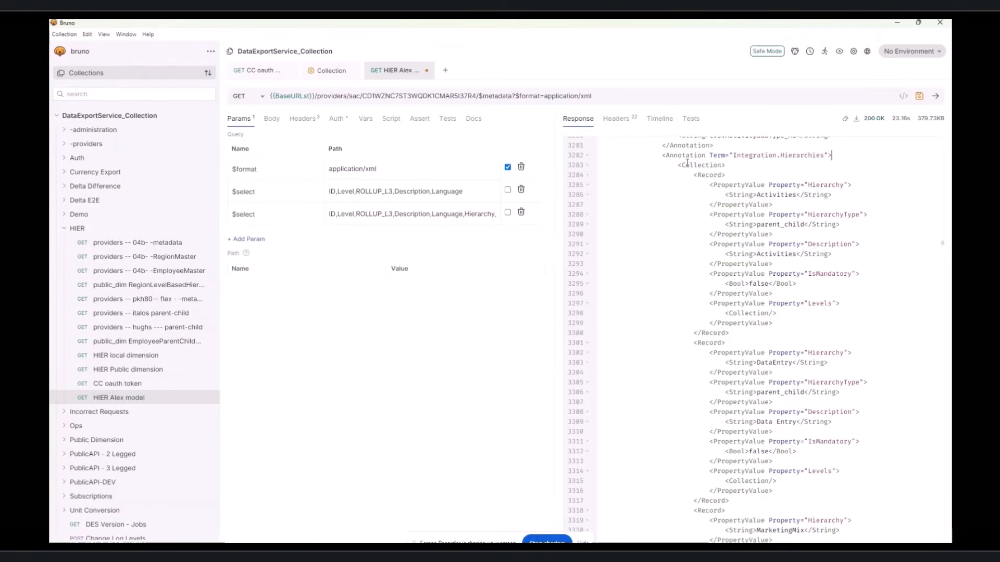
{"action": "scroll", "coordinate": [732, 197], "scroll_direction": "down", "scroll_amount": 1}
{"action": "scroll", "coordinate": [732, 198], "scroll_direction": "down", "scroll_amount": 10}
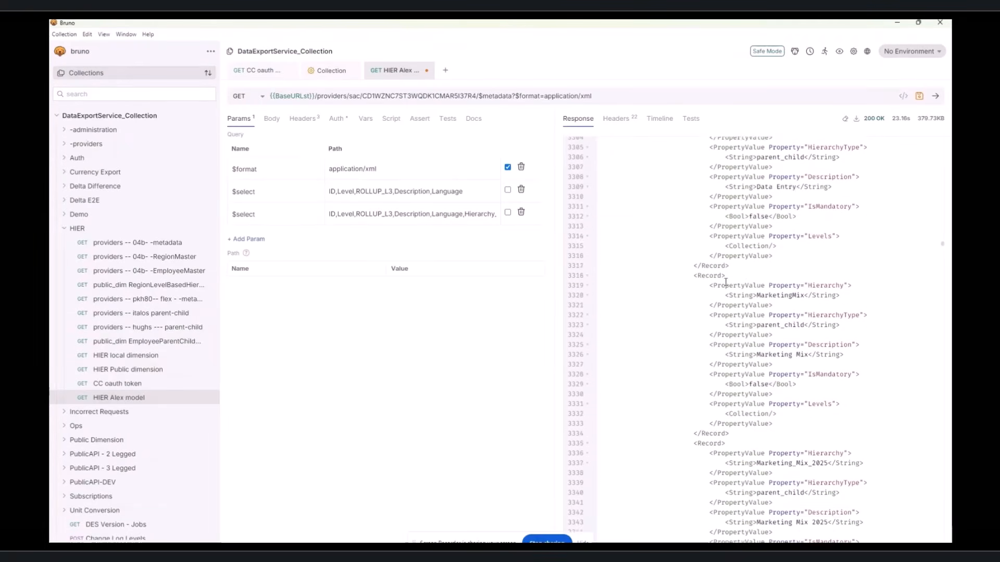
{"action": "scroll", "coordinate": [724, 330], "scroll_direction": "up", "scroll_amount": 12}
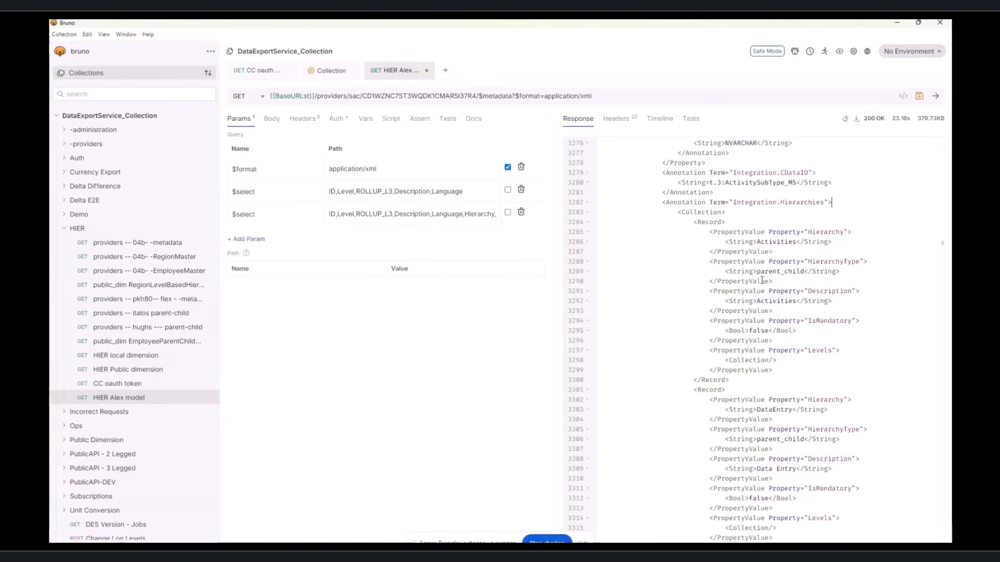
{"action": "scroll", "coordinate": [774, 276], "scroll_direction": "down", "scroll_amount": 6}
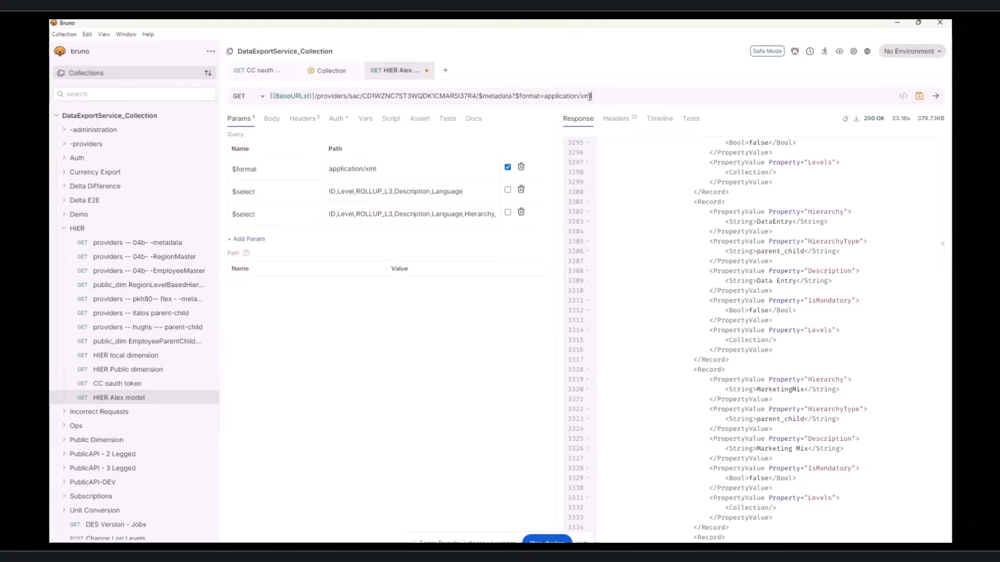
Remove $metadata?$format=application/xml from the end of the request URL and send the request.
{"action": "left_click_drag", "start_coordinate": [591, 96], "coordinate": [480, 99]}
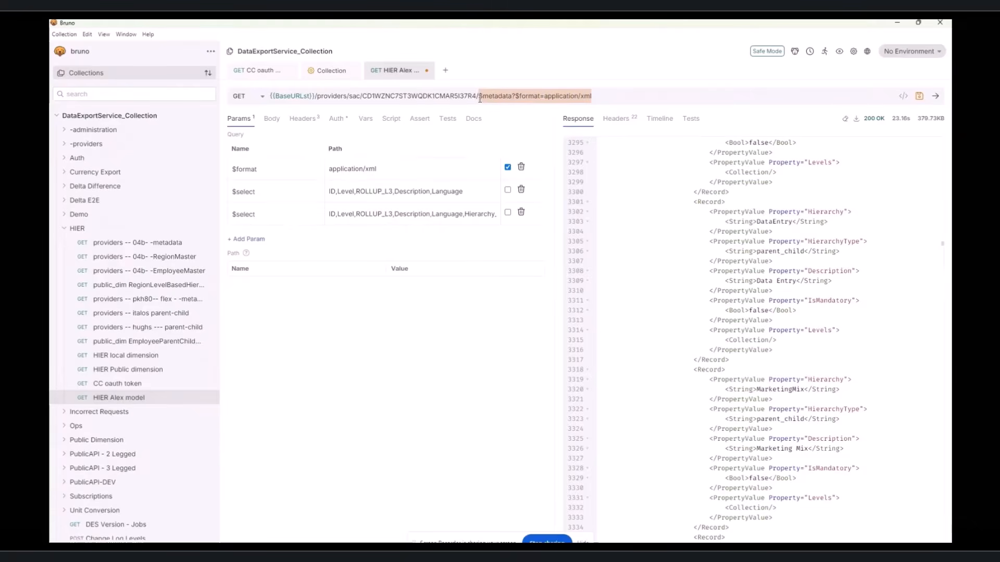
{"action": "key", "text": "BackSpace"}
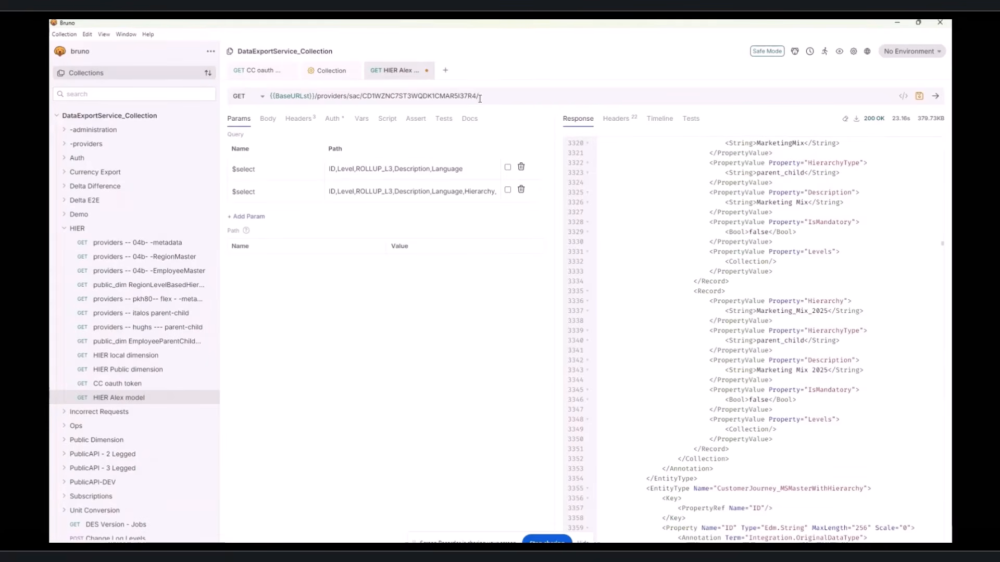
{"action": "key", "text": "ctrl+Return"}
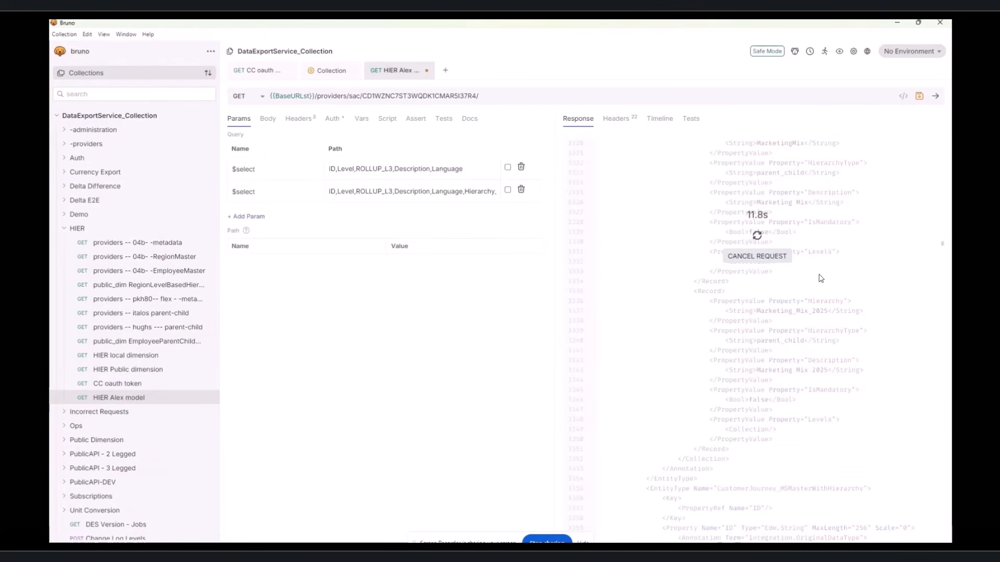
Copy ActivitySubType_MSMasterWithHierarchy from the response, append it to the request URL, and send the request.
{"action": "scroll", "coordinate": [816, 271], "scroll_direction": "down", "scroll_amount": 10}
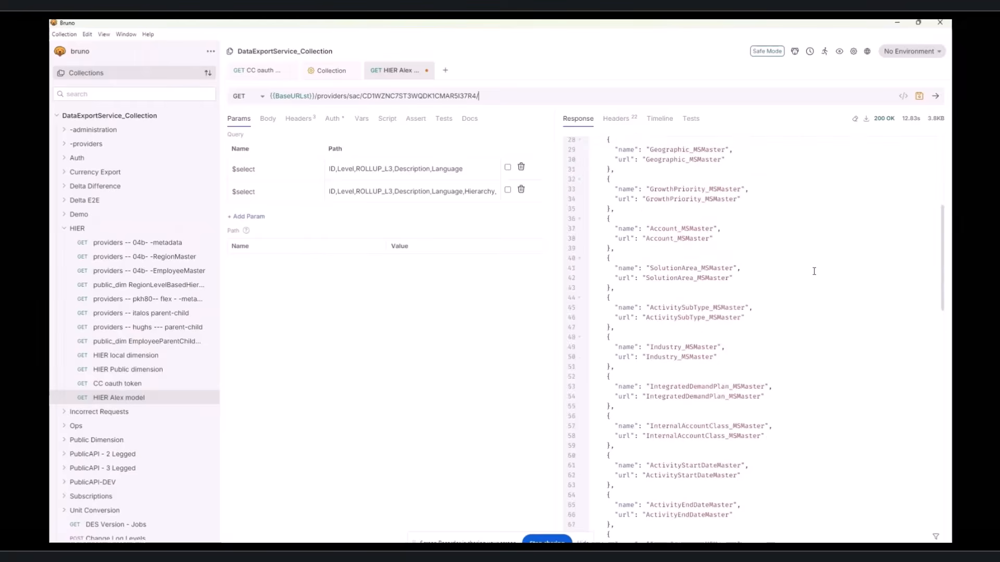
{"action": "scroll", "coordinate": [814, 271], "scroll_direction": "down", "scroll_amount": 8}
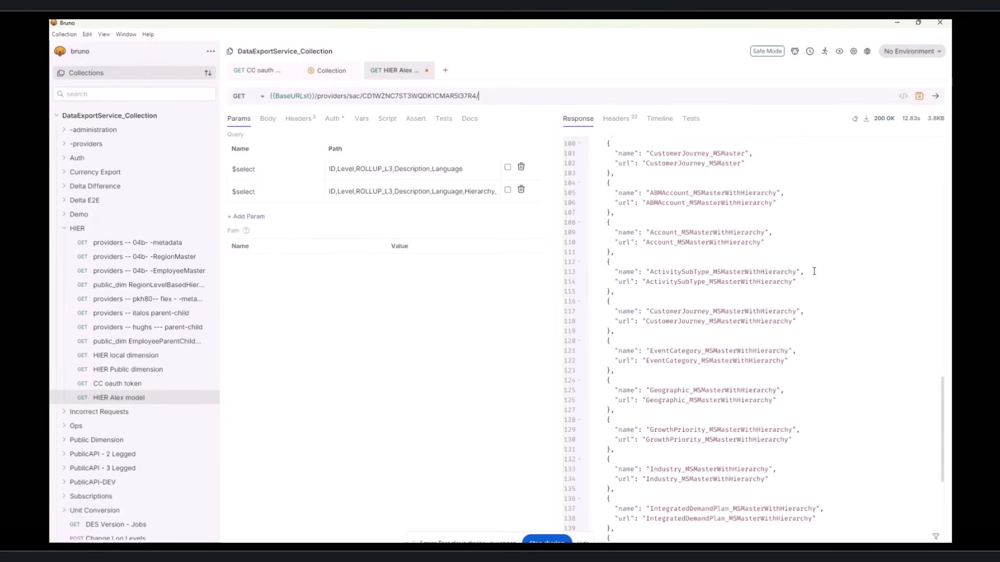
{"action": "double_click", "coordinate": [722, 272]}
{"action": "key", "text": "ctrl+c"}
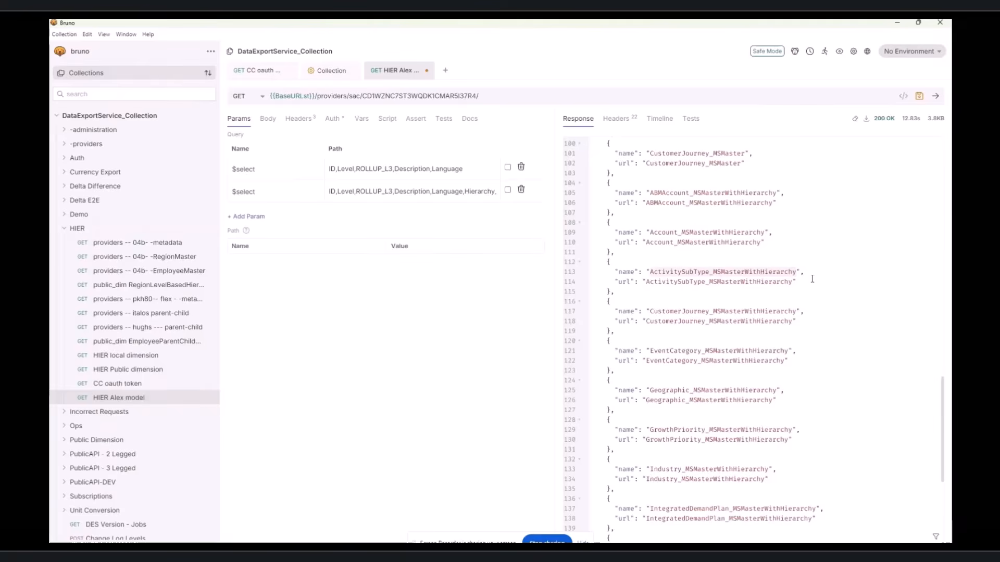
{"action": "left_click", "coordinate": [495, 92]}
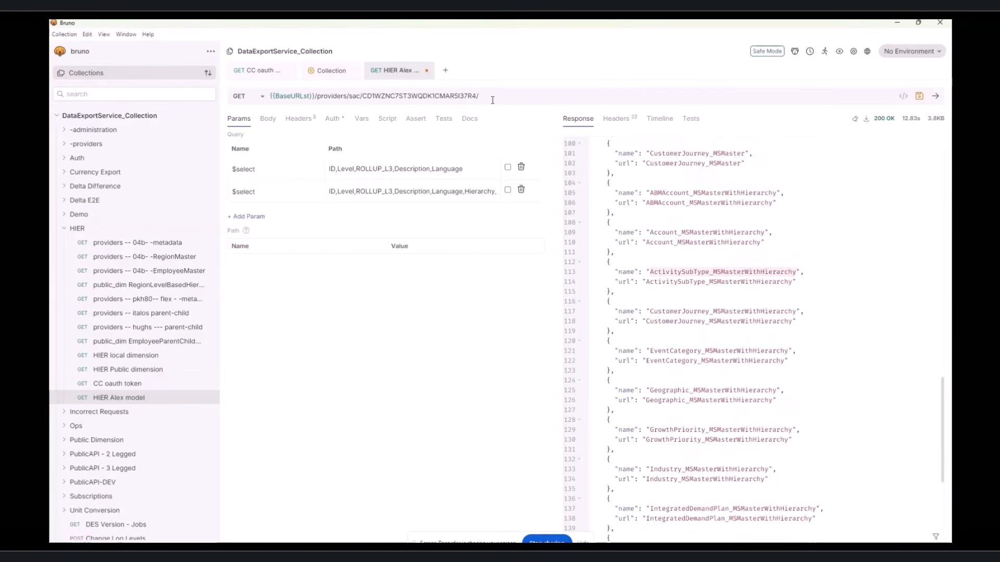
{"action": "key", "text": "ctrl+v"}
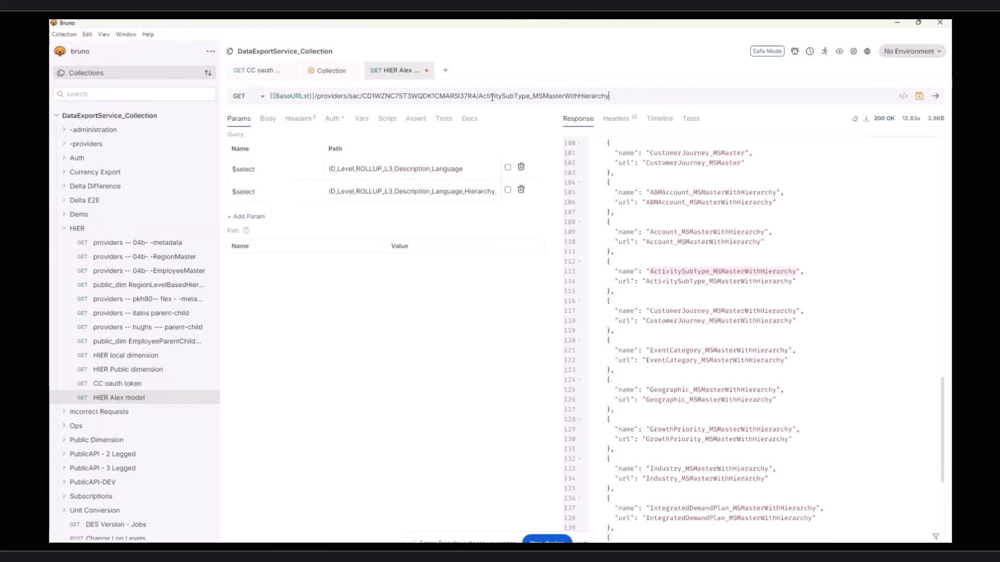
{"action": "key", "text": "ctrl+Return"}
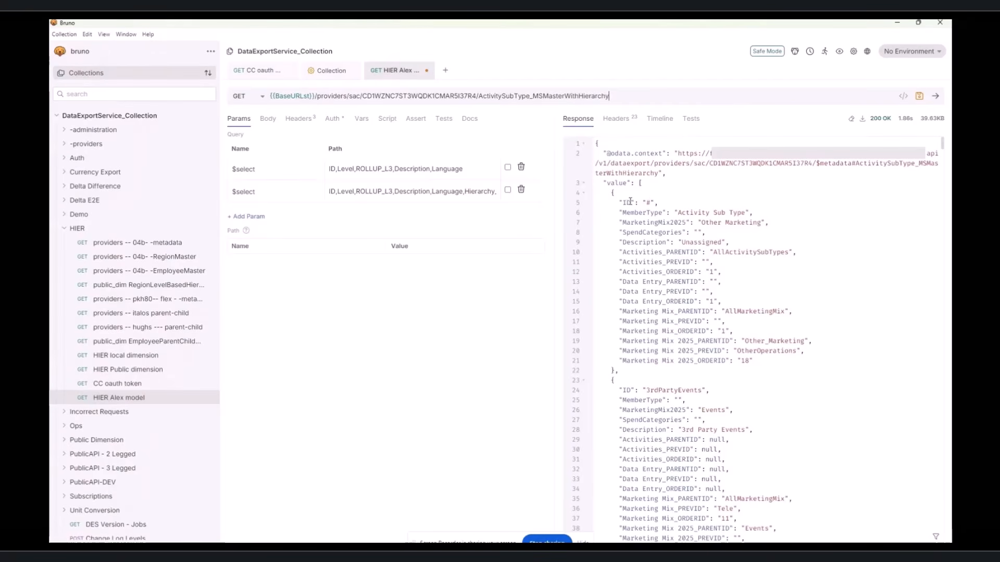
Examine the first returned record's member attributes and its PARENTID, PREVID and ORDERID fields for each hierarchy.
{"action": "left_click_drag", "start_coordinate": [627, 202], "coordinate": [726, 244]}
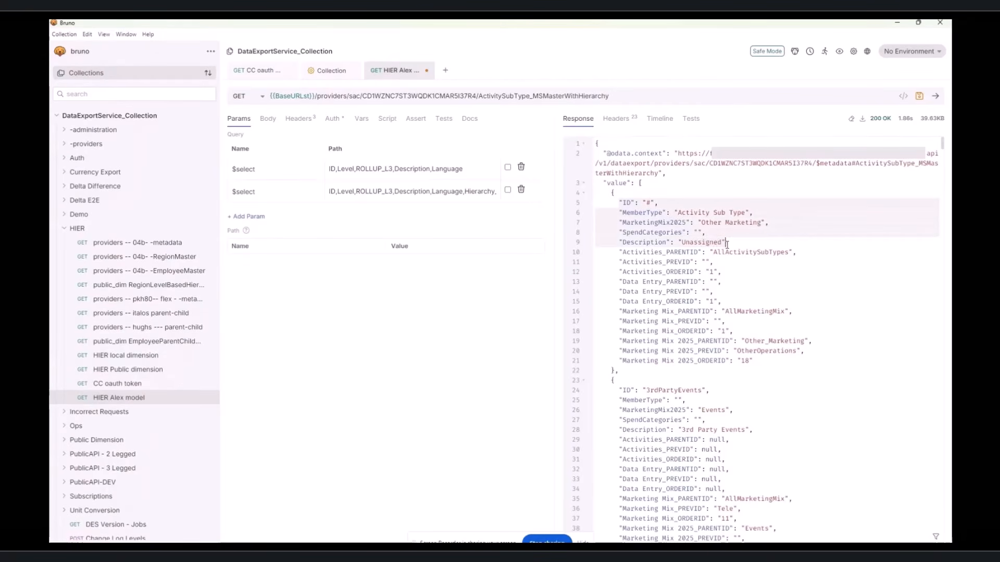
{"action": "left_click_drag", "start_coordinate": [616, 252], "coordinate": [759, 357]}
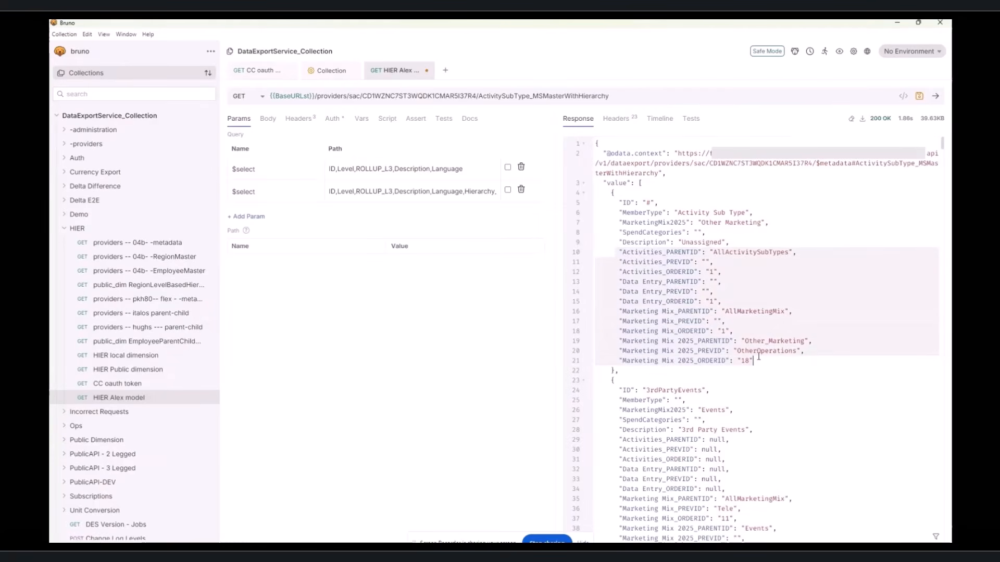
{"action": "left_click", "coordinate": [737, 335]}
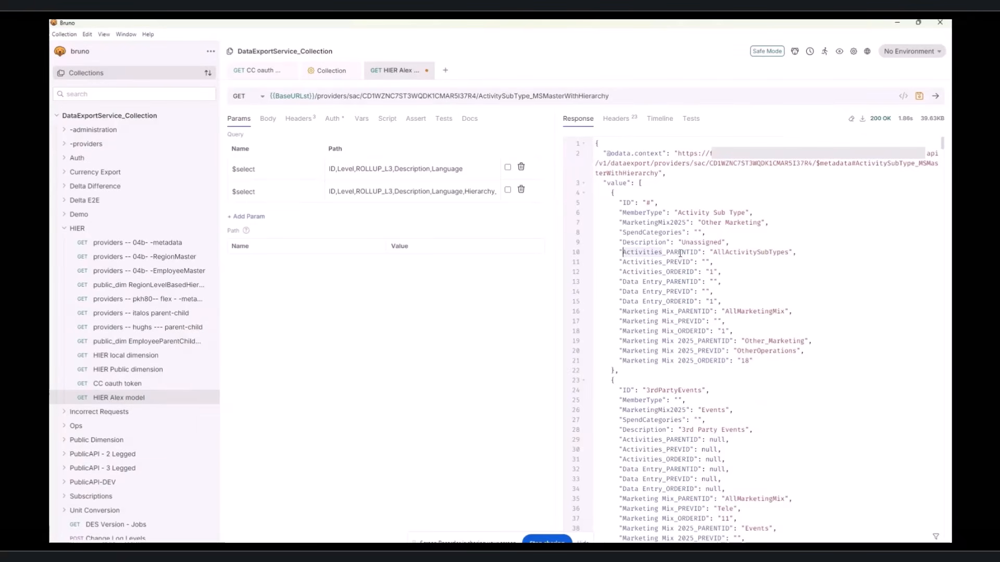
{"action": "left_click", "coordinate": [677, 252]}
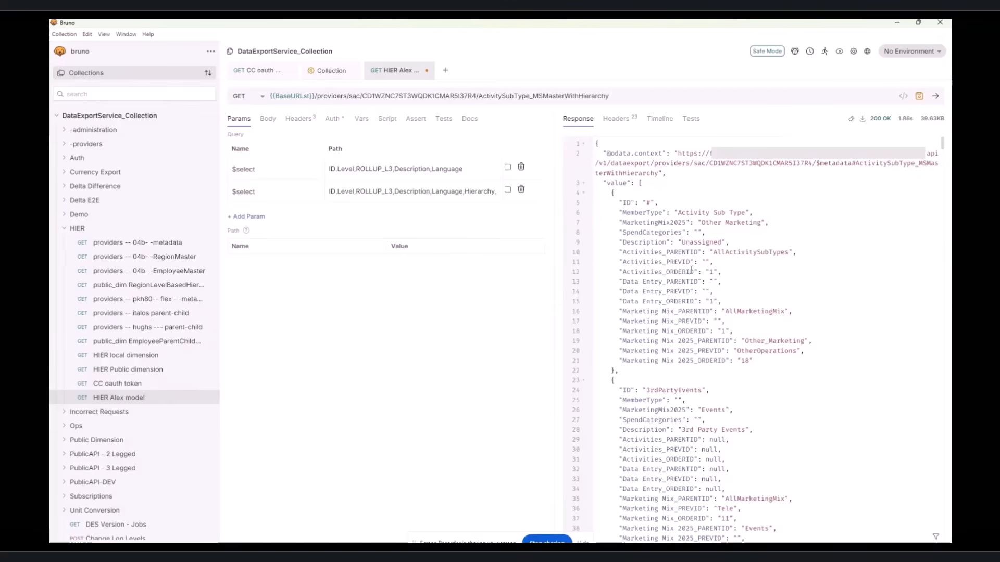
{"action": "left_click_drag", "start_coordinate": [679, 262], "coordinate": [608, 255]}
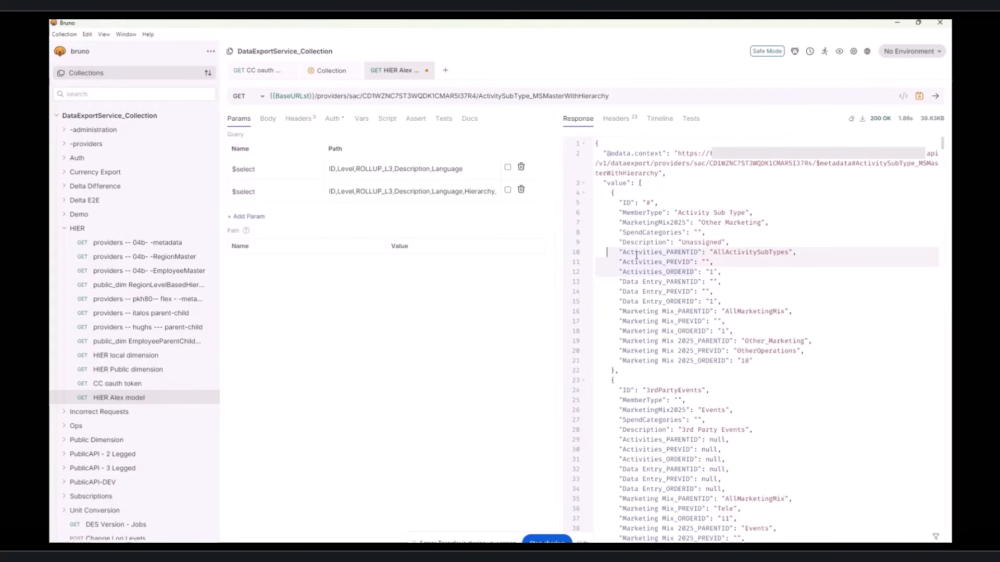
{"action": "left_click", "coordinate": [702, 271]}
{"action": "left_click_drag", "start_coordinate": [703, 271], "coordinate": [657, 252]}
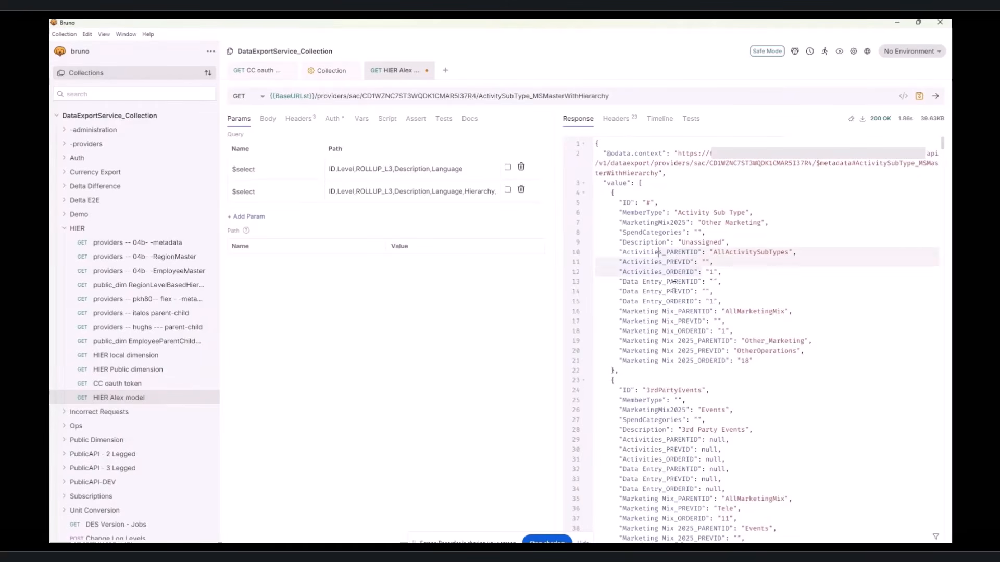
{"action": "left_click_drag", "start_coordinate": [685, 300], "coordinate": [705, 361]}
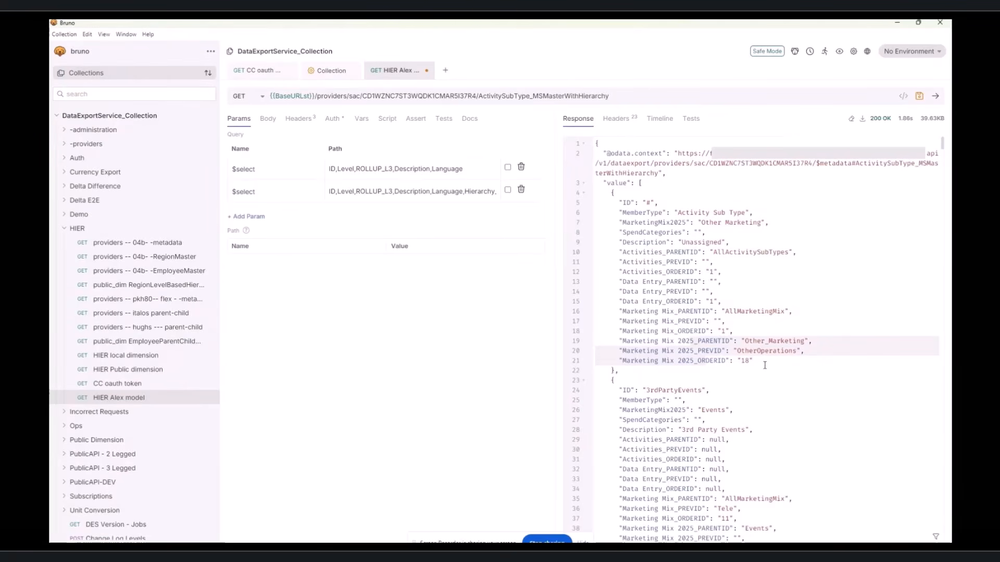
{"action": "left_click_drag", "start_coordinate": [753, 361], "coordinate": [578, 254]}
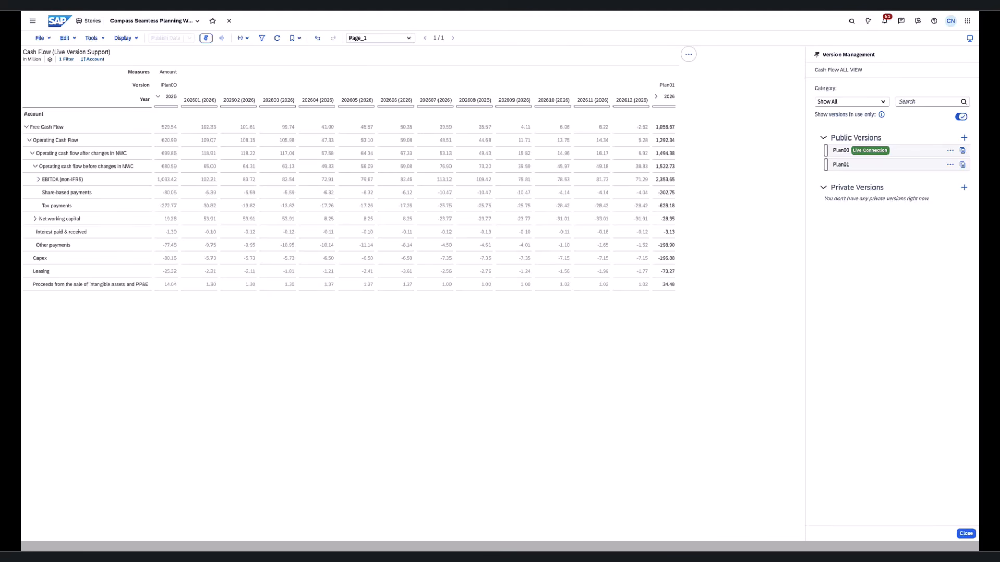
In the Cash Flow story in SAP Analytics Cloud, create a Compass simulation from the Plan00 Free Cash Flow cell for 202601.
{"action": "right_click", "coordinate": [207, 128]}
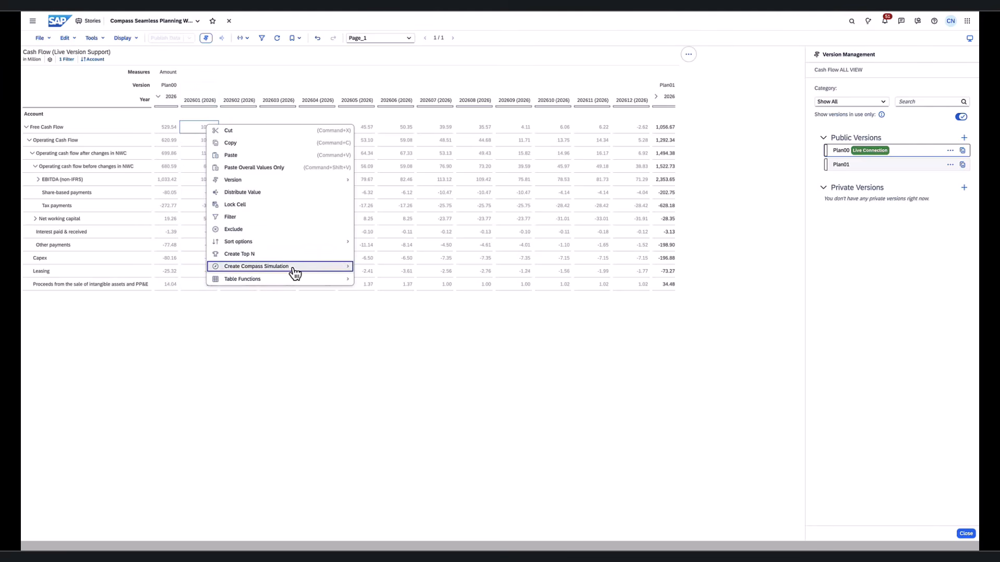
{"action": "mouse_move", "coordinate": [291, 266]}
{"action": "left_click", "coordinate": [398, 278]}
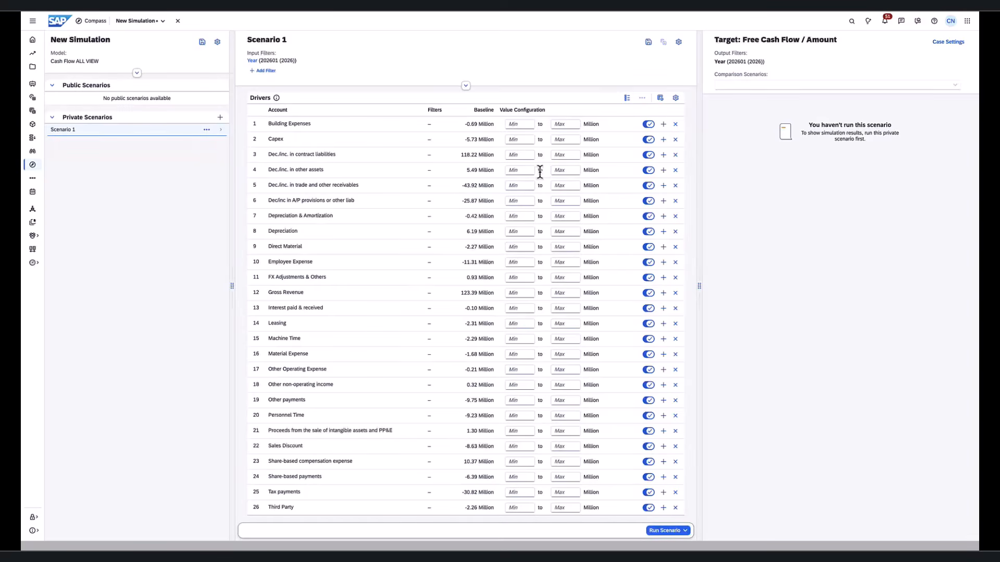
Check the available versions in Scenario 1's settings and confirm the settings.
{"action": "left_click", "coordinate": [678, 42]}
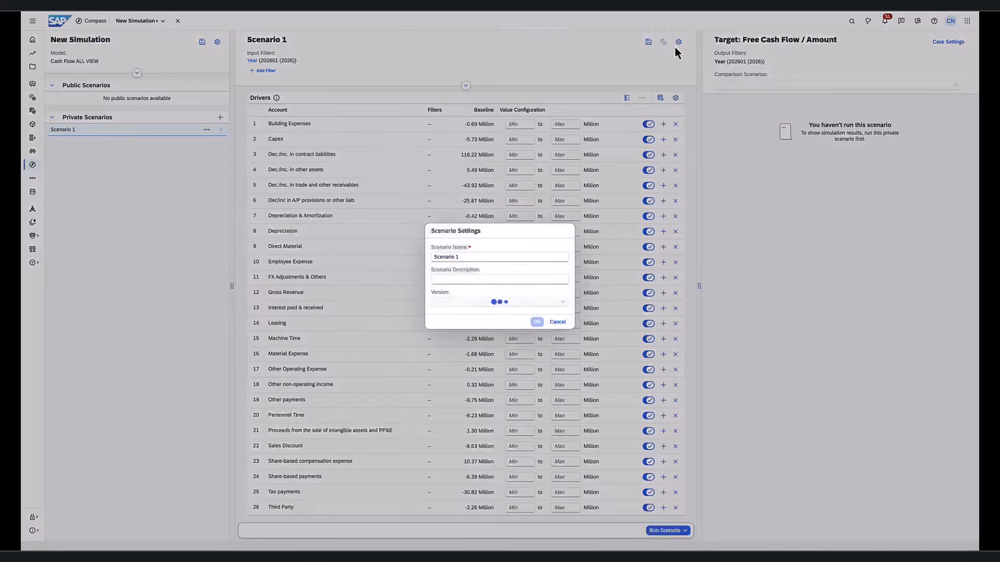
{"action": "left_click", "coordinate": [564, 303]}
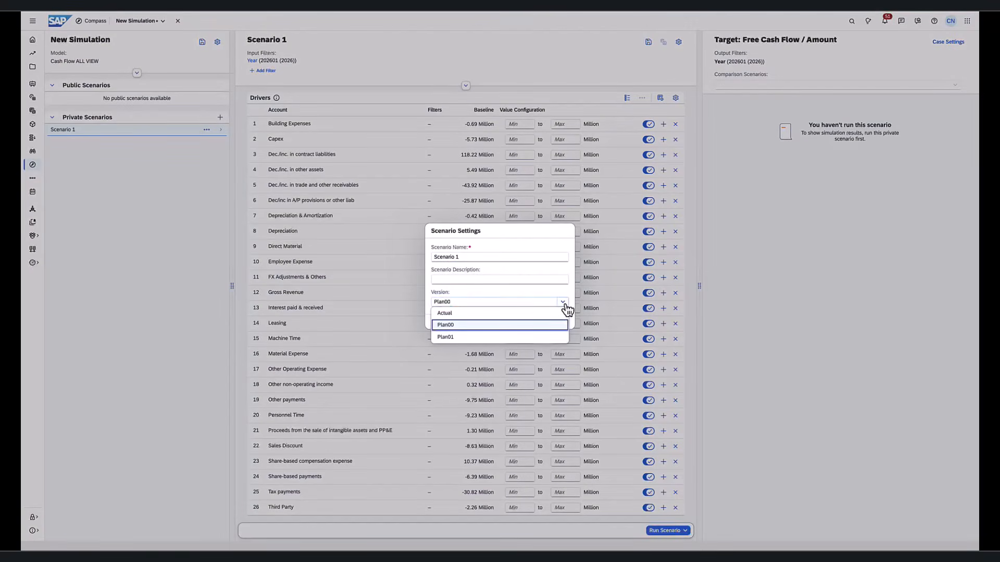
{"action": "left_click", "coordinate": [564, 312]}
{"action": "left_click", "coordinate": [537, 324]}
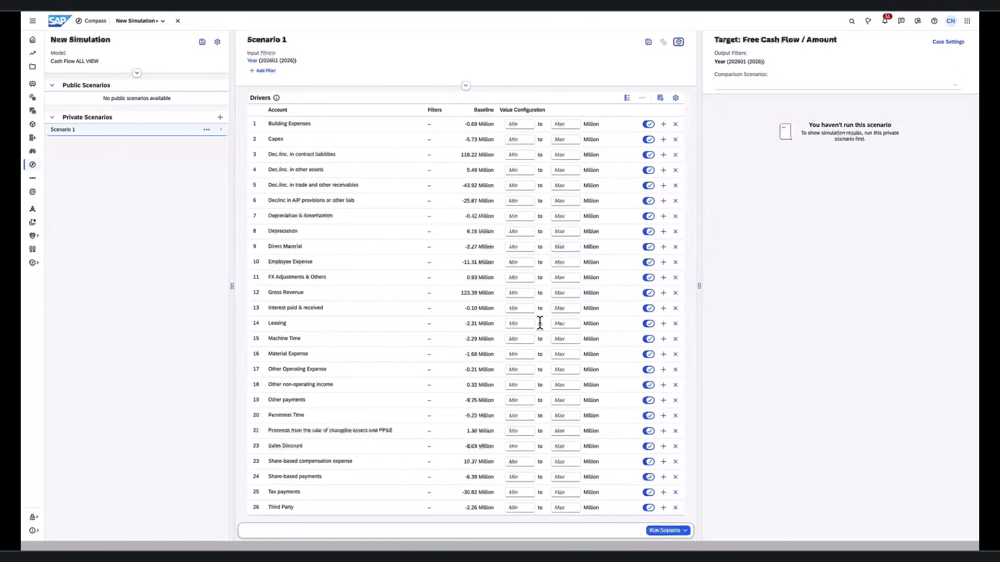
Set the Capex driver's range from -7 to -3 million and run the scenario with Medium Precision.
{"action": "left_click", "coordinate": [509, 140]}
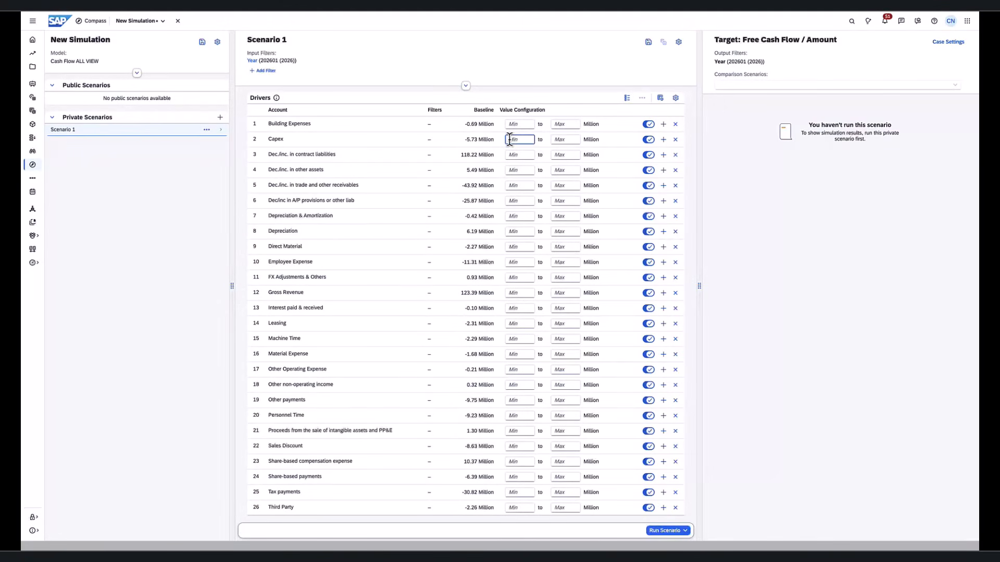
{"action": "type", "text": "-7"}
{"action": "left_click", "coordinate": [556, 138]}
{"action": "type", "text": "-3"}
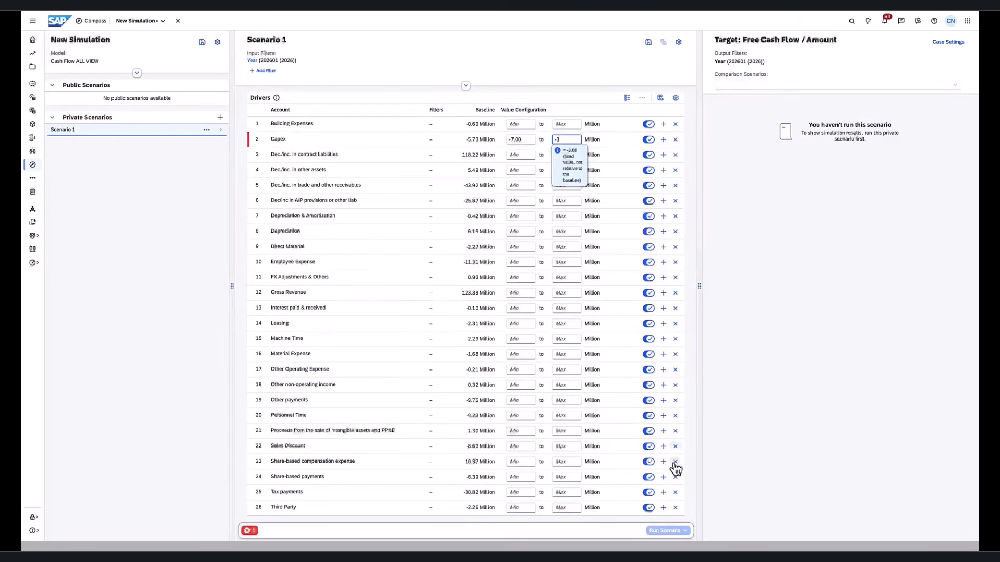
{"action": "left_click", "coordinate": [683, 532]}
{"action": "left_click", "coordinate": [685, 531]}
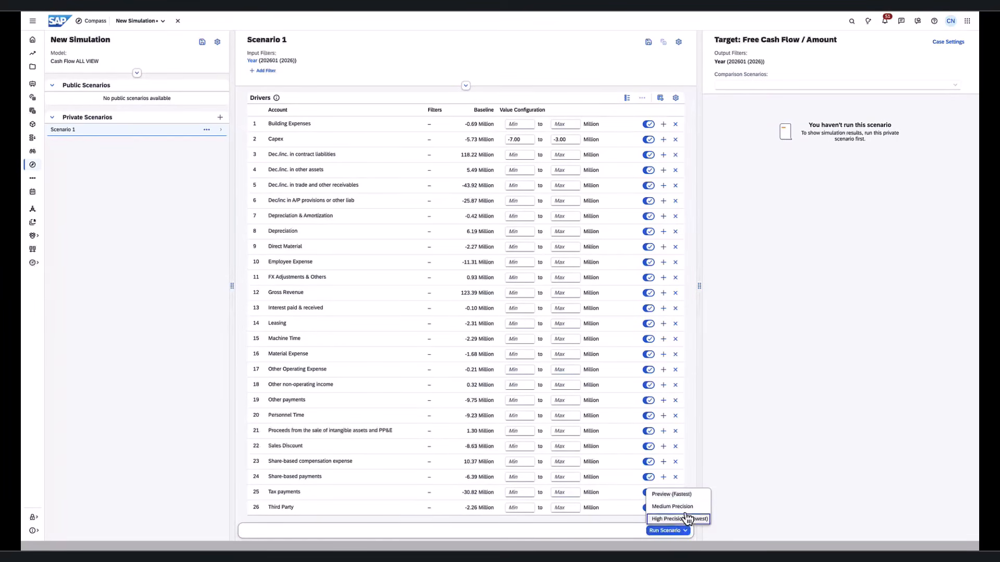
{"action": "left_click", "coordinate": [684, 507]}
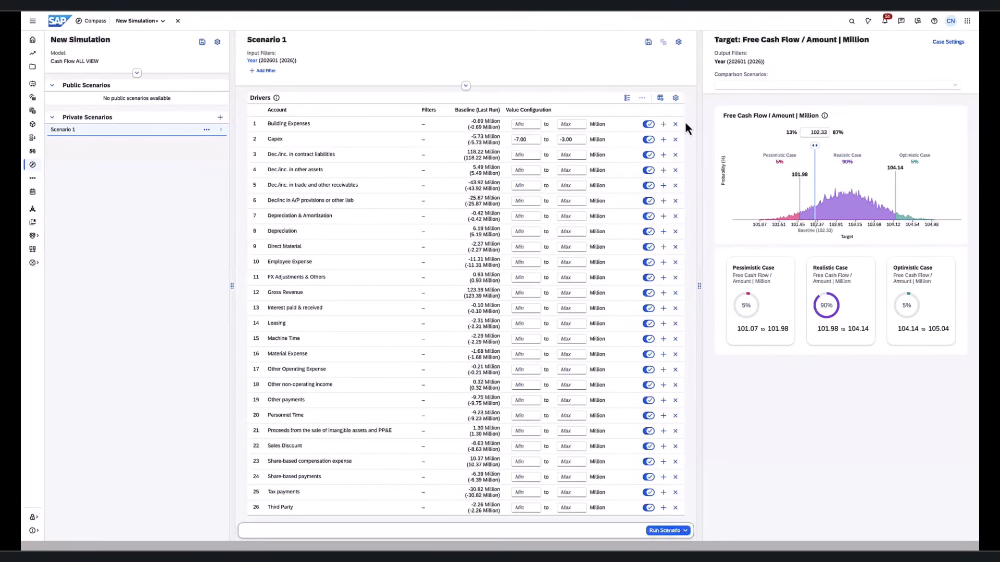
Save Scenario 1 together with its simulation, naming the simulation CF Simulation1.
{"action": "left_click", "coordinate": [648, 42]}
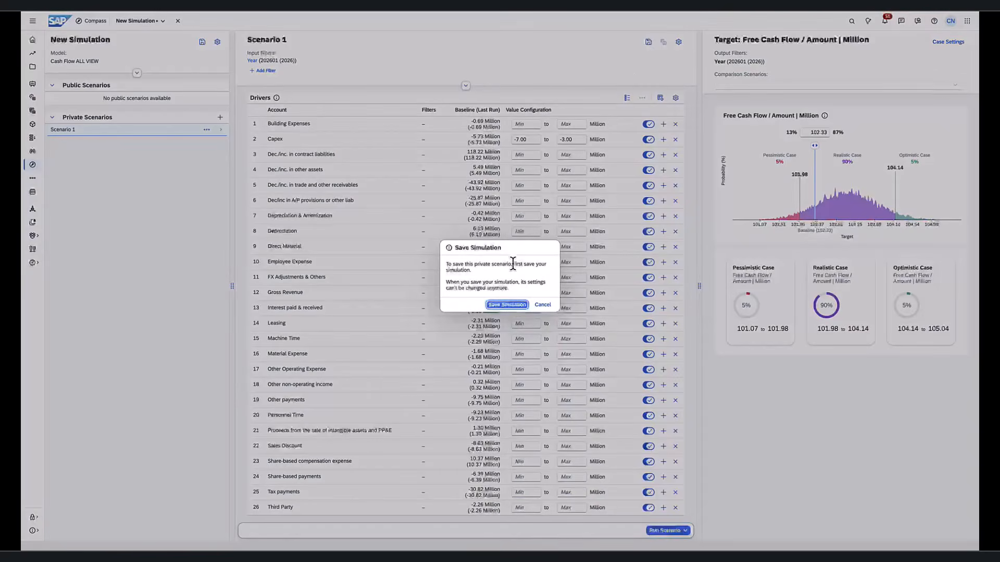
{"action": "left_click", "coordinate": [511, 306]}
{"action": "key", "text": "Return"}
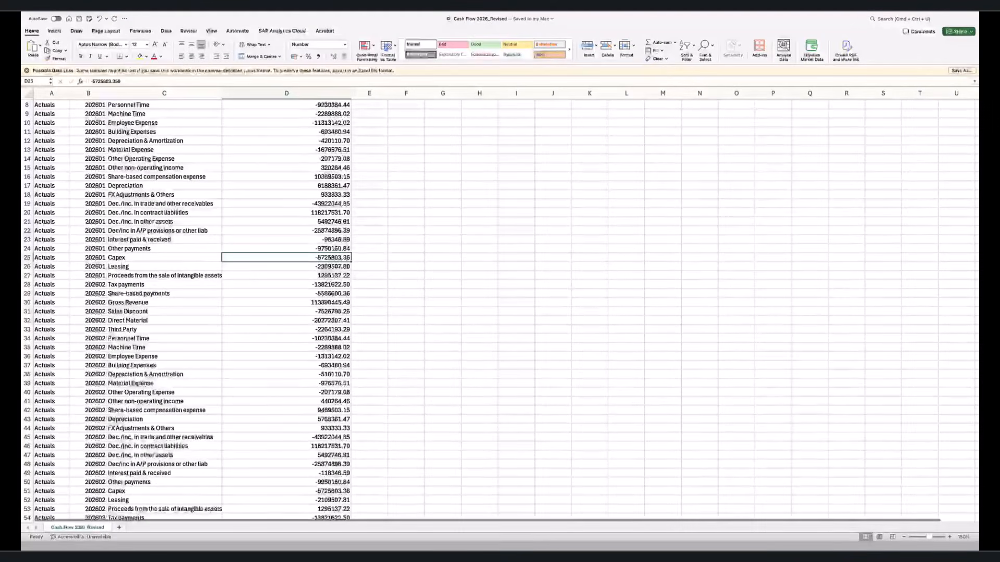
In Excel, change the Capex amount for 202601 in cell D25 of Cash Flow 2026_Revised to -6725803.359.
{"action": "double_click", "coordinate": [334, 257]}
{"action": "left_click", "coordinate": [227, 257]}
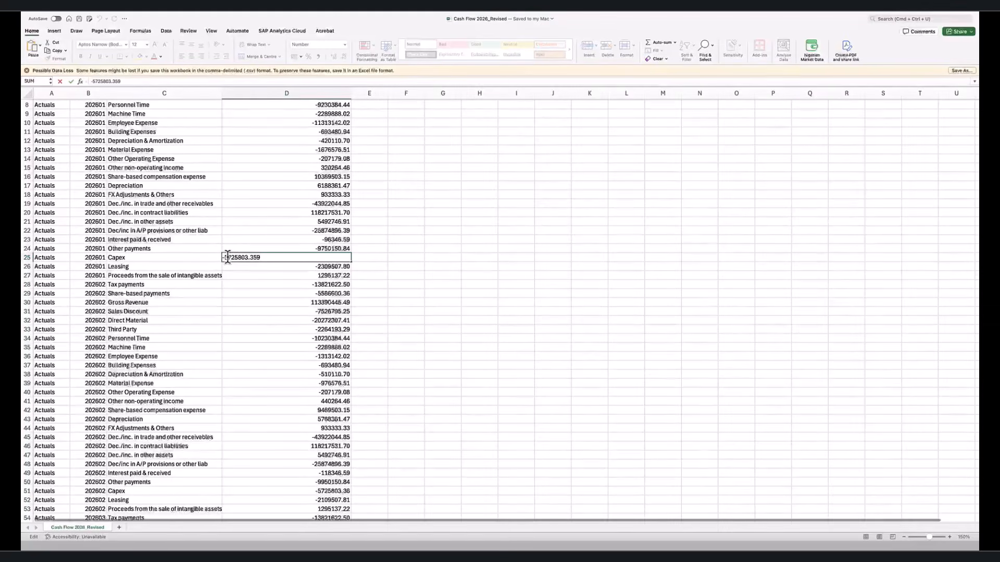
{"action": "key", "text": "BackSpace"}
{"action": "type", "text": "6"}
{"action": "key", "text": "Return"}
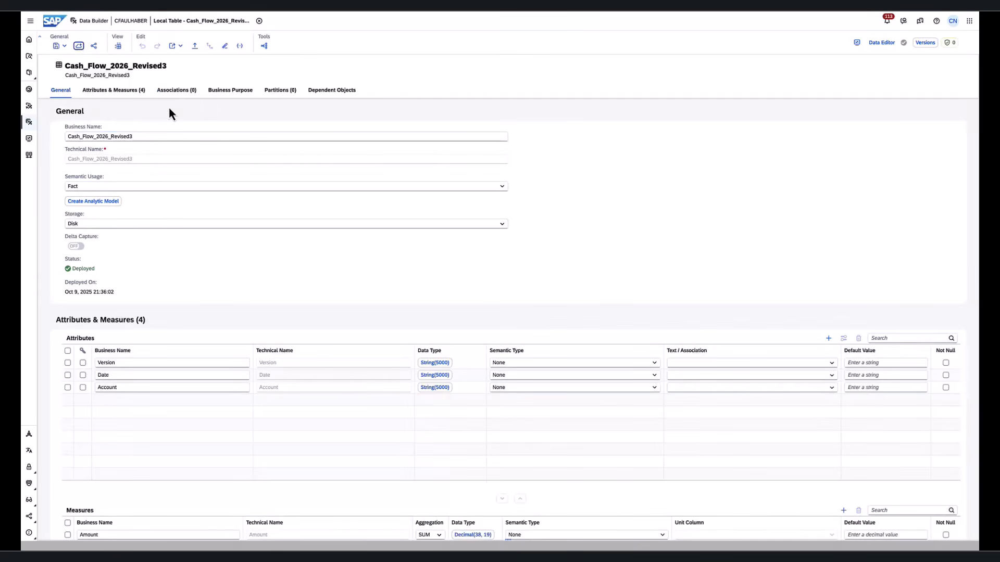
In SAP Datasphere, import Cash Flow 2026_Revised.csv into the Cash_Flow_2026_Revised3 table, deleting existing data before upload, and deploy the table.
{"action": "left_click", "coordinate": [195, 48]}
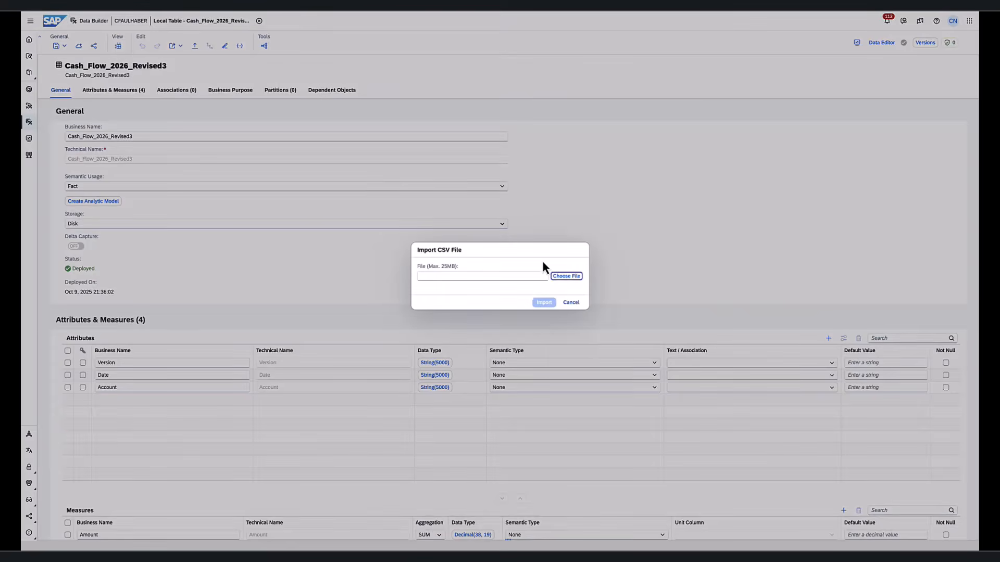
{"action": "left_click", "coordinate": [565, 276]}
{"action": "left_click", "coordinate": [438, 221]}
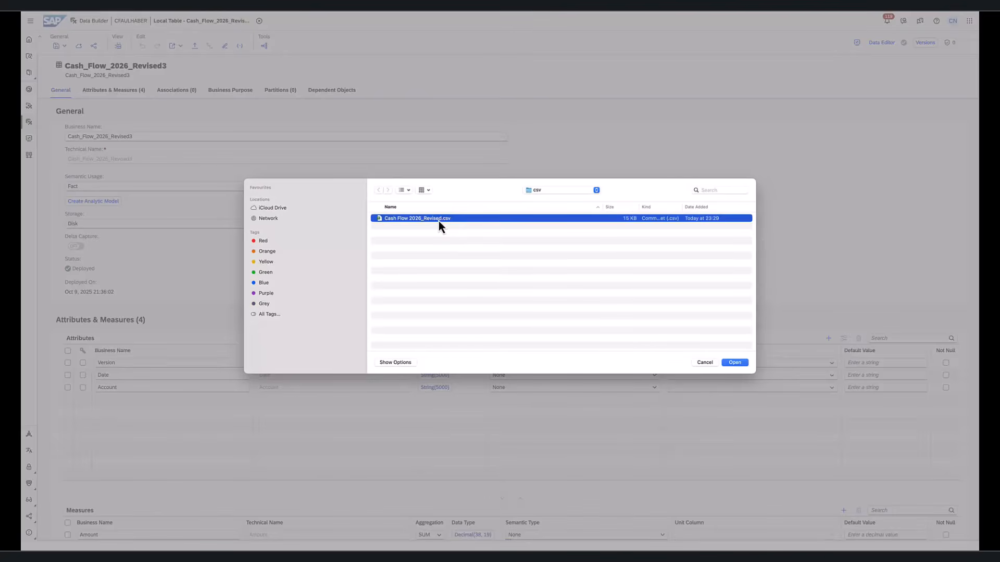
{"action": "left_click", "coordinate": [733, 364]}
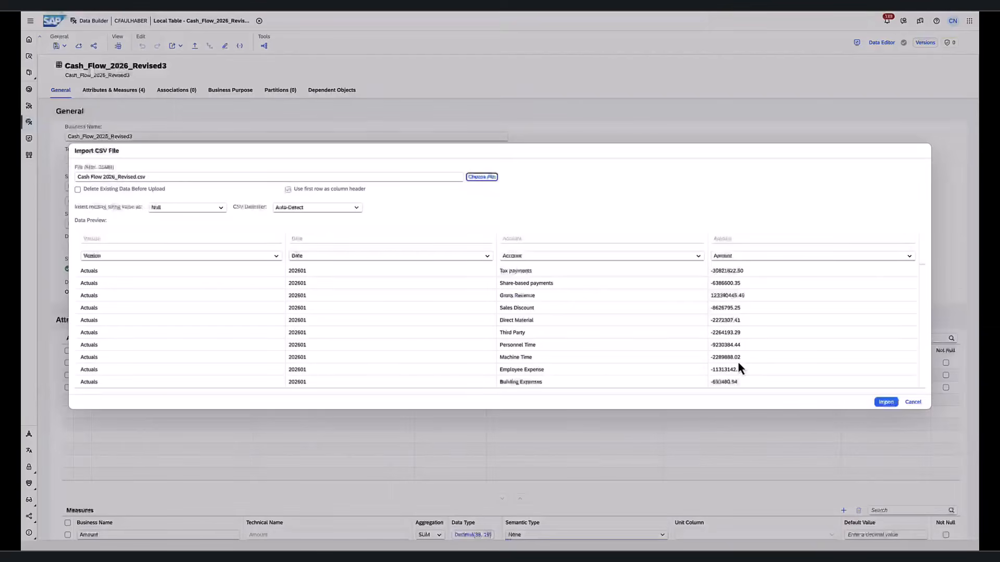
{"action": "left_click", "coordinate": [78, 191]}
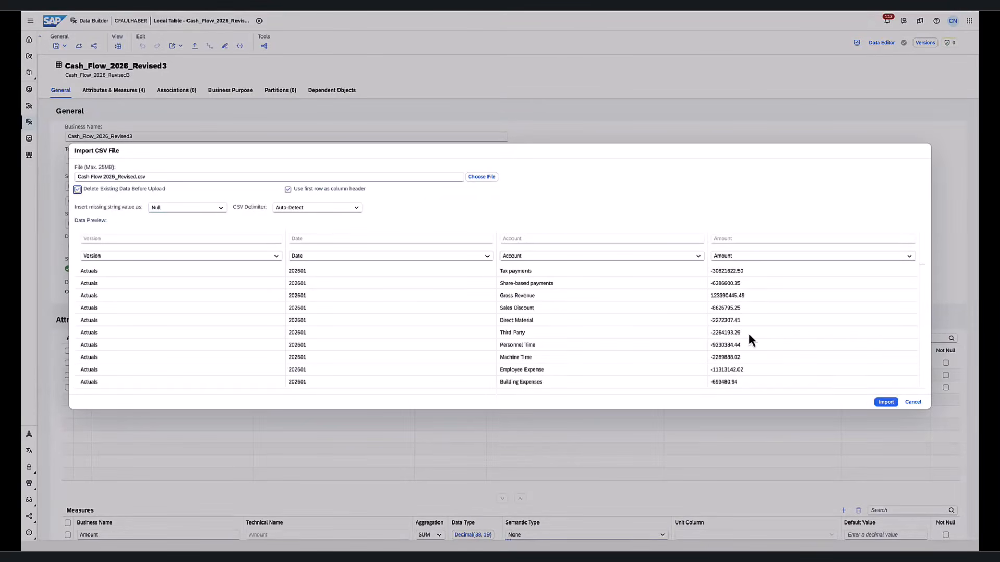
{"action": "left_click", "coordinate": [883, 402]}
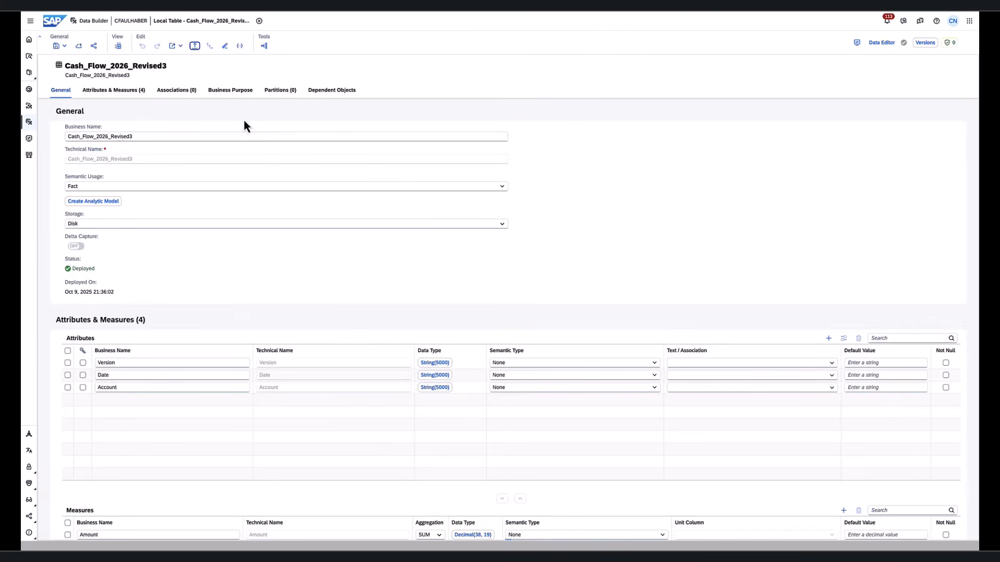
{"action": "left_click", "coordinate": [78, 47]}
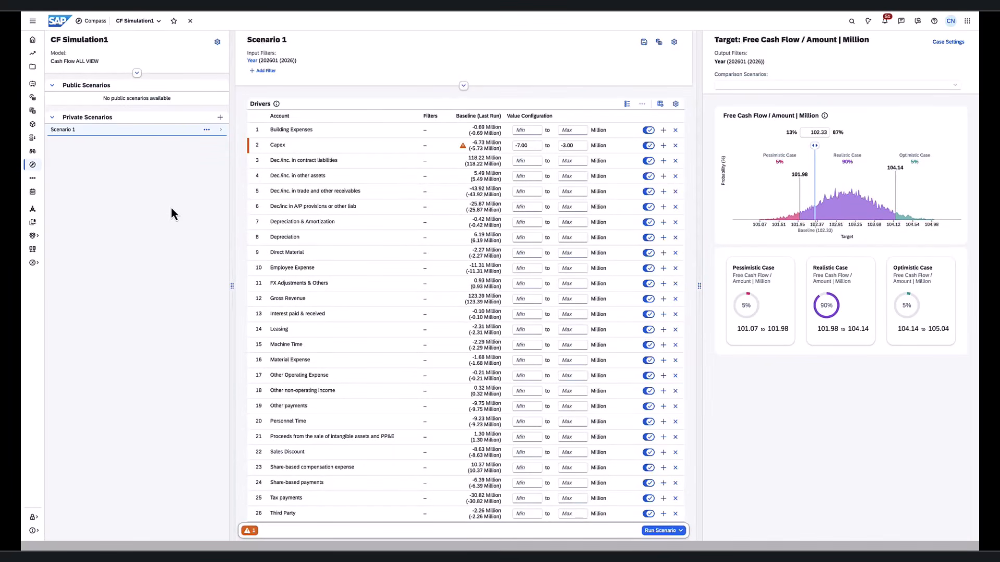
In SAP Analytics Cloud Compass, open the warning details for Scenario 1 of CF Simulation1.
{"action": "left_click", "coordinate": [249, 531]}
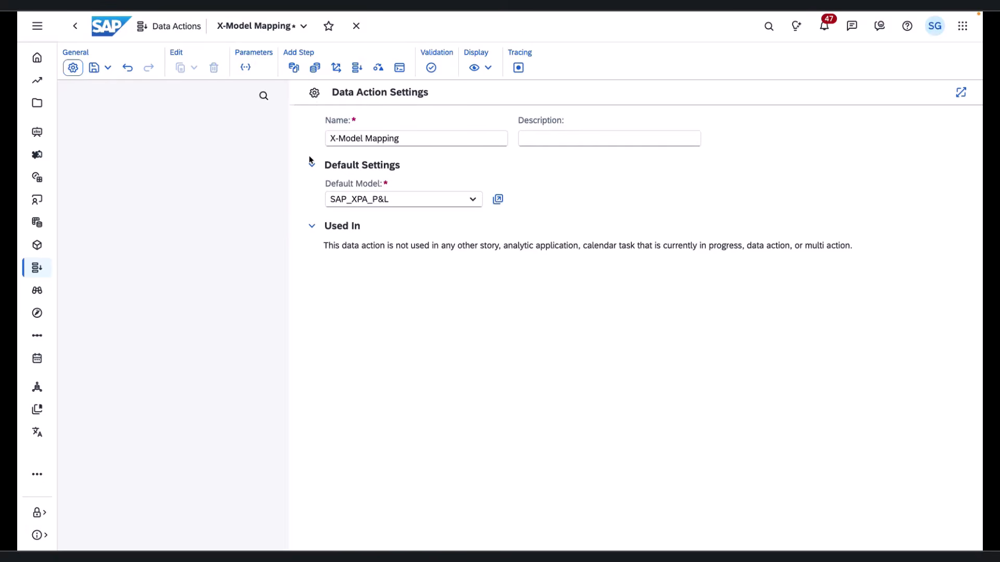
Add a cross-model copy step named xModelCopy to the X-Model Mapping data action, with SAP_XPA_P&L as source model.
{"action": "left_click", "coordinate": [315, 67]}
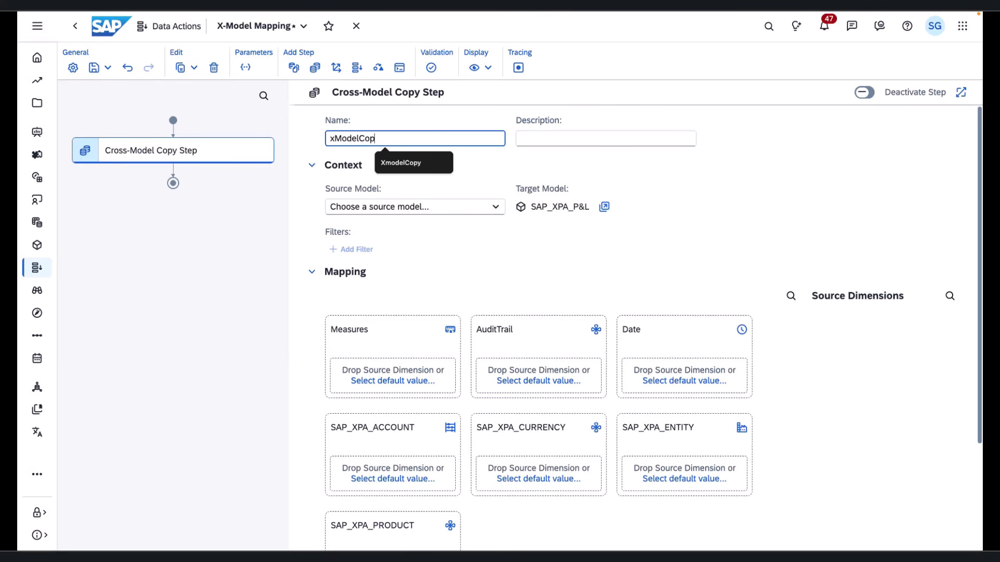
{"action": "left_click", "coordinate": [416, 271]}
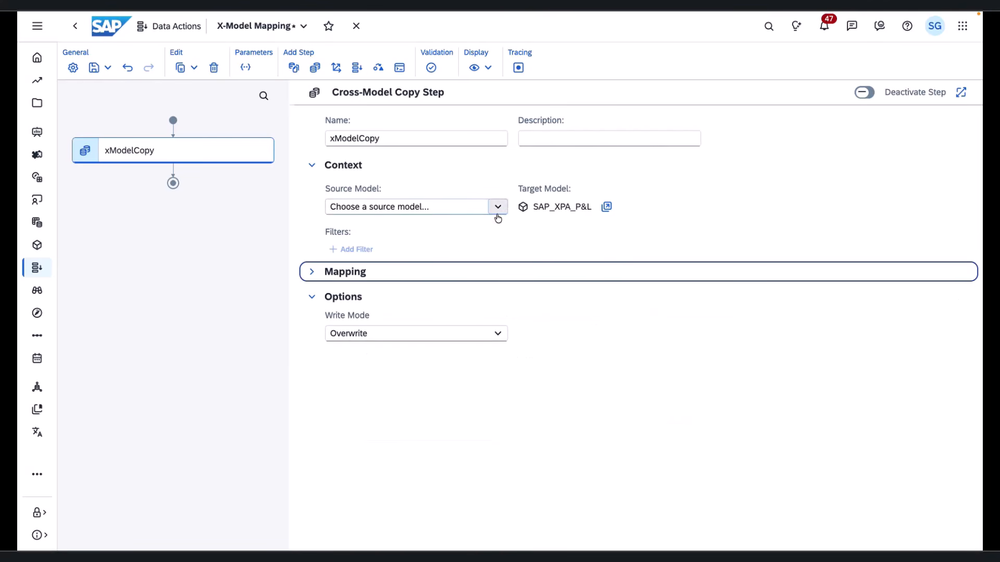
{"action": "left_click", "coordinate": [311, 272]}
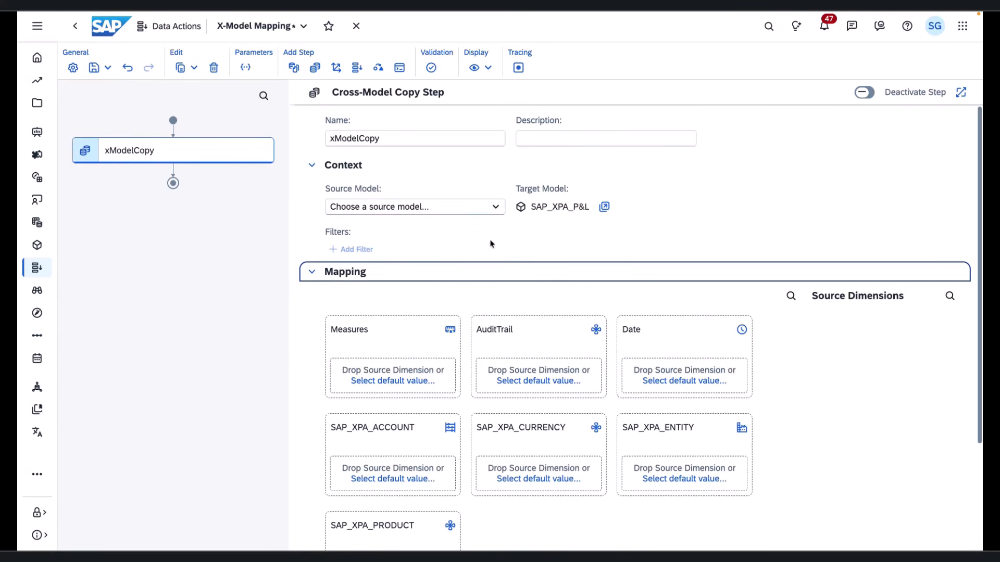
{"action": "left_click", "coordinate": [496, 208]}
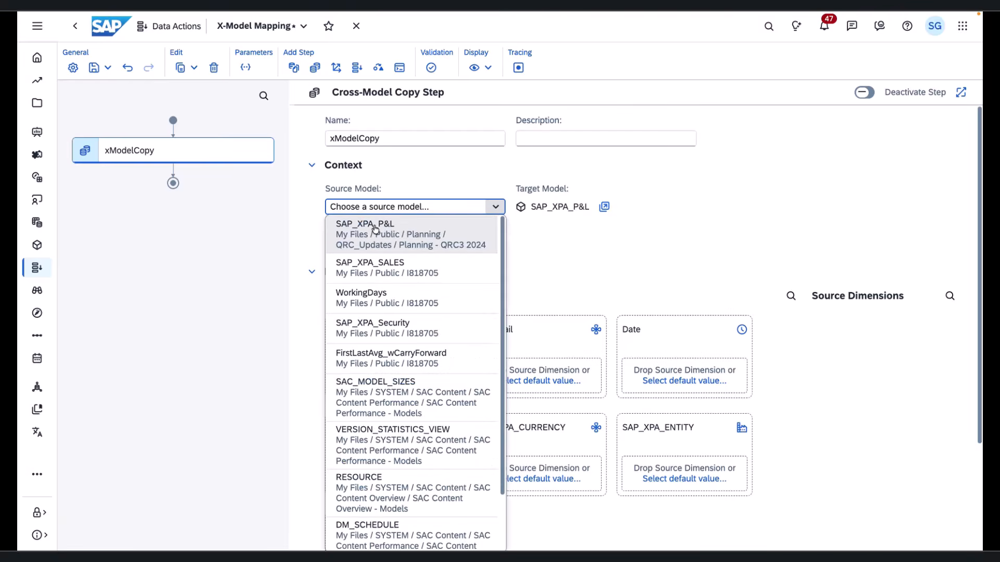
{"action": "left_click", "coordinate": [375, 229]}
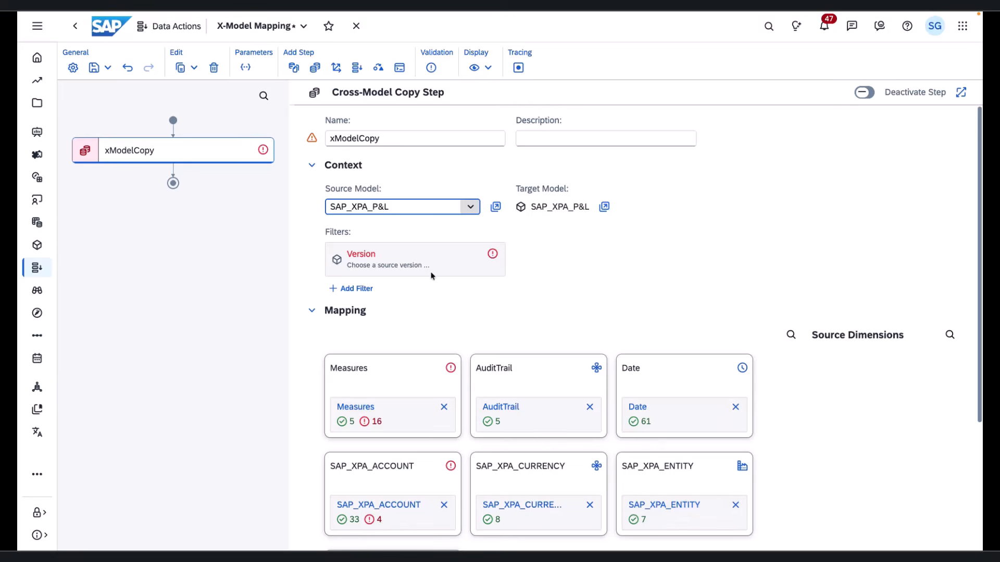
Set the xModelCopy step's source version filter to public.Plan.
{"action": "left_click", "coordinate": [374, 259]}
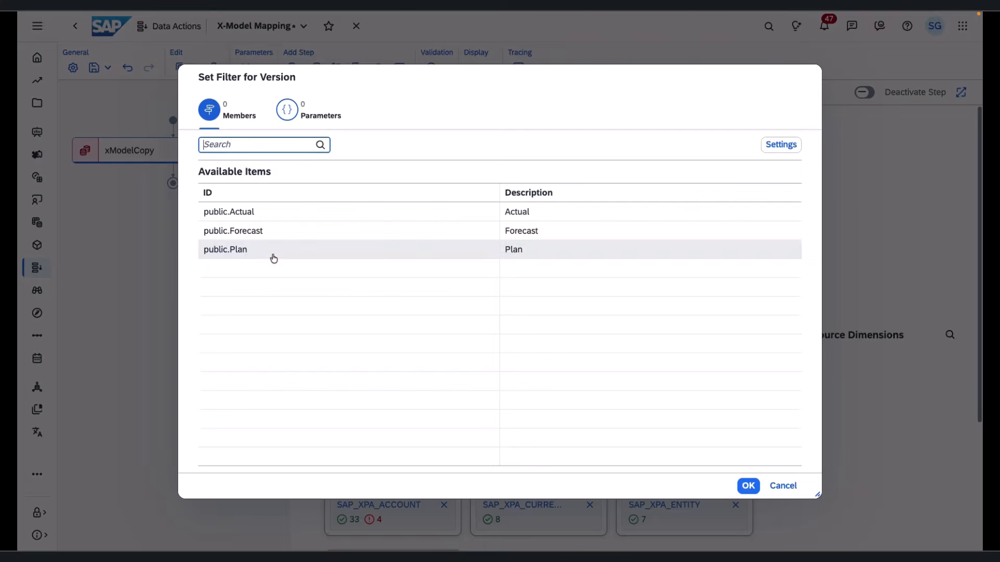
{"action": "left_click", "coordinate": [254, 250]}
{"action": "left_click", "coordinate": [748, 485]}
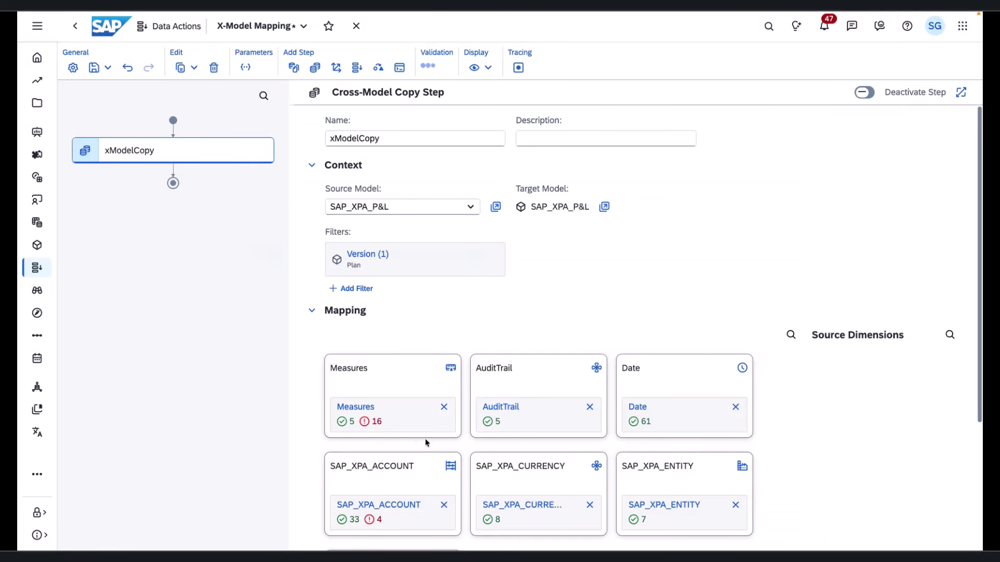
Set the completion strategy of the Measures copy rules to not copy remaining measures, and return to the mapping overview.
{"action": "left_click", "coordinate": [371, 425]}
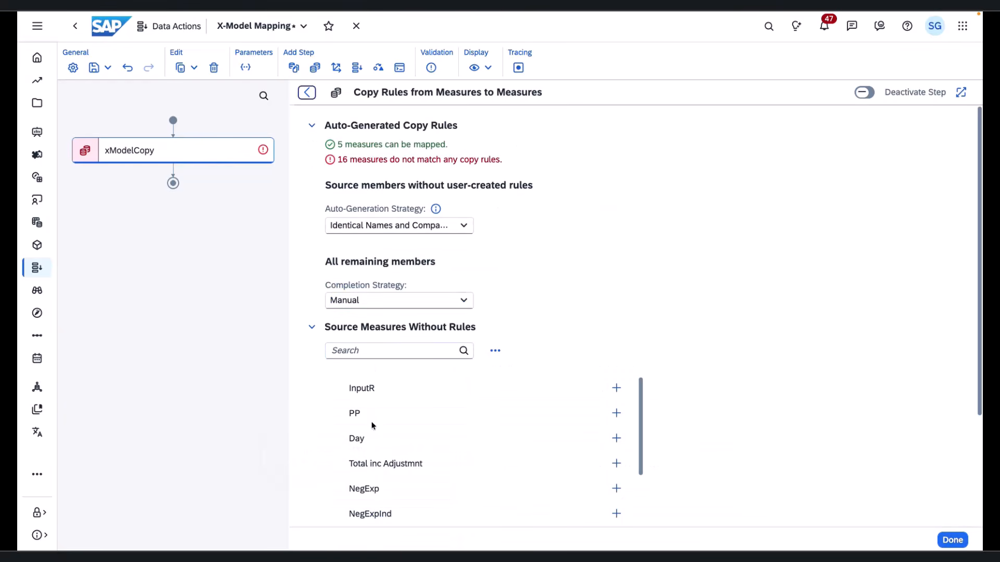
{"action": "left_click", "coordinate": [414, 301]}
{"action": "left_click", "coordinate": [409, 357]}
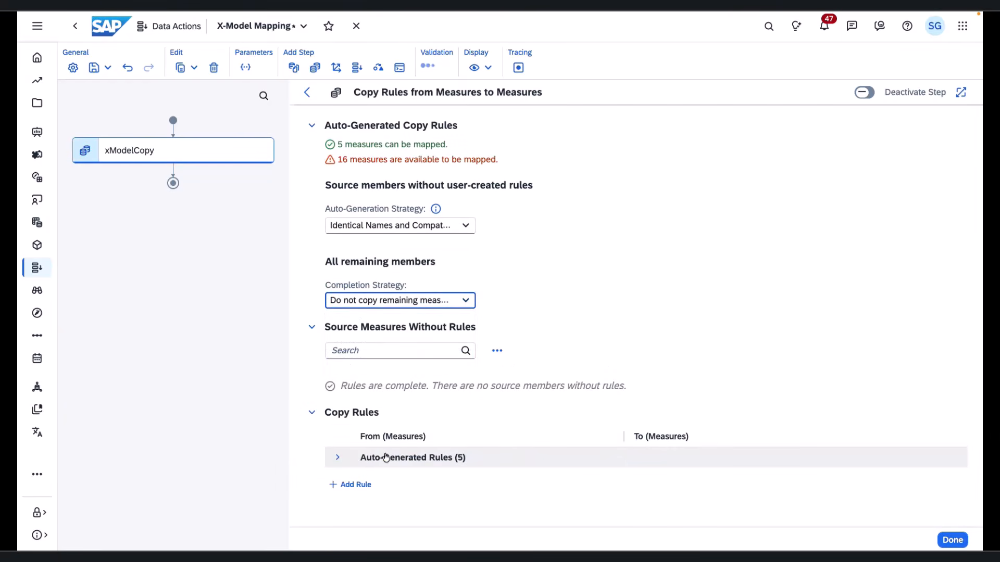
{"action": "left_click", "coordinate": [306, 92]}
Set the completion strategy of the SAP_XPA_ACCOUNT copy rules to not copy remaining members, and return to the mapping overview.
{"action": "left_click", "coordinate": [380, 513]}
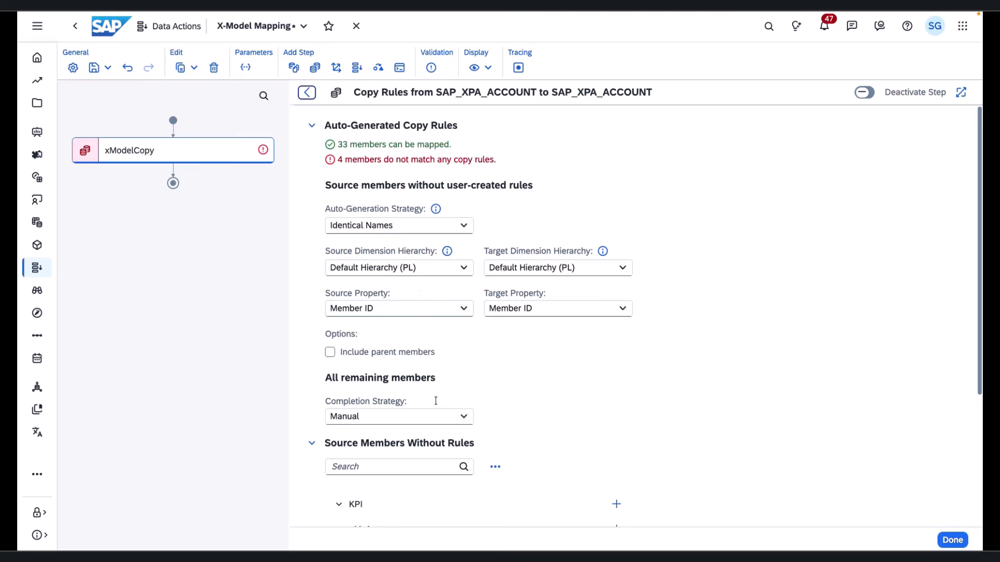
{"action": "left_click", "coordinate": [443, 416]}
{"action": "left_click", "coordinate": [397, 475]}
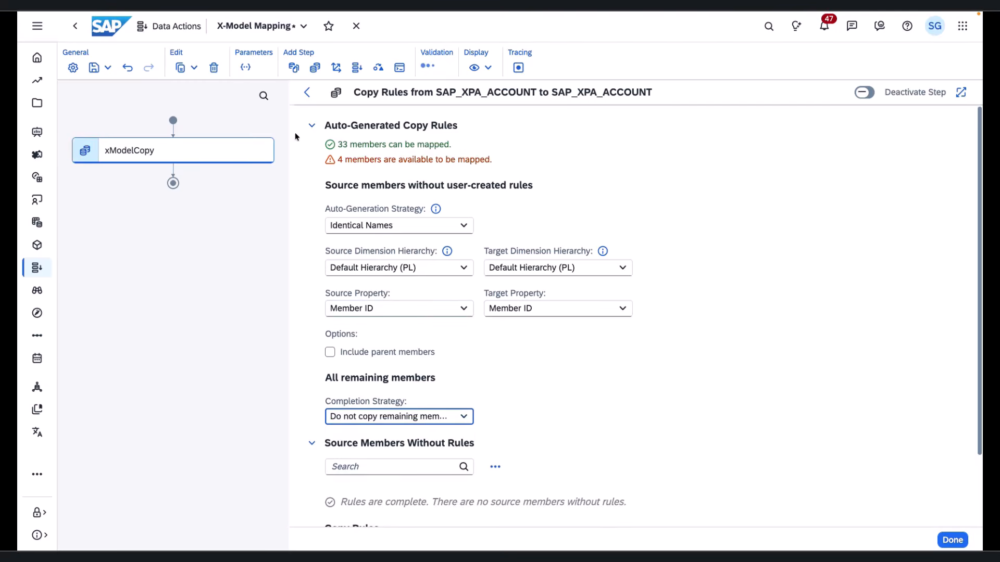
{"action": "left_click", "coordinate": [307, 93]}
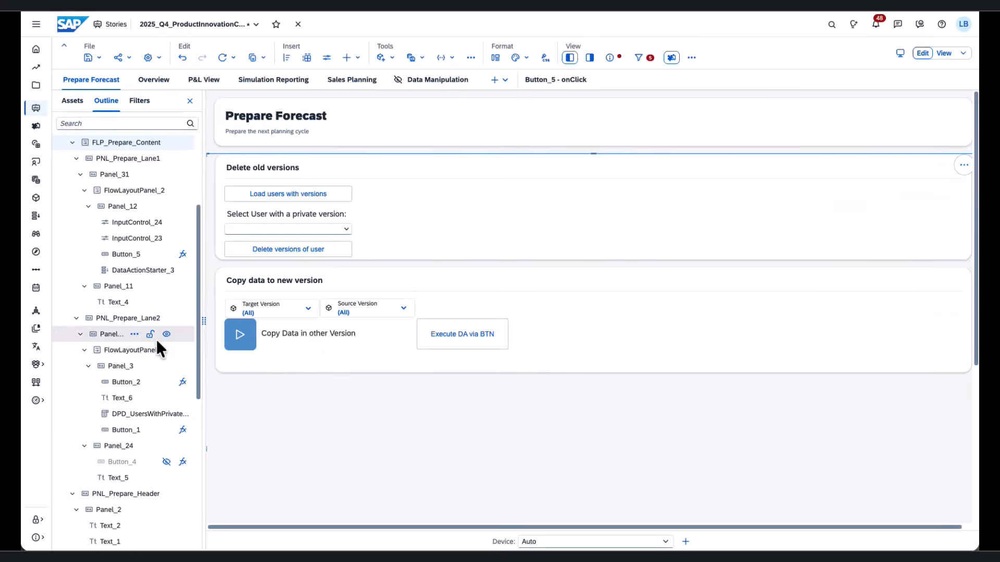
In the Prepare Forecast story, link DataAction_1's Target Version parameter to the Target Version input control.
{"action": "scroll", "coordinate": [156, 346], "scroll_direction": "down", "scroll_amount": 5}
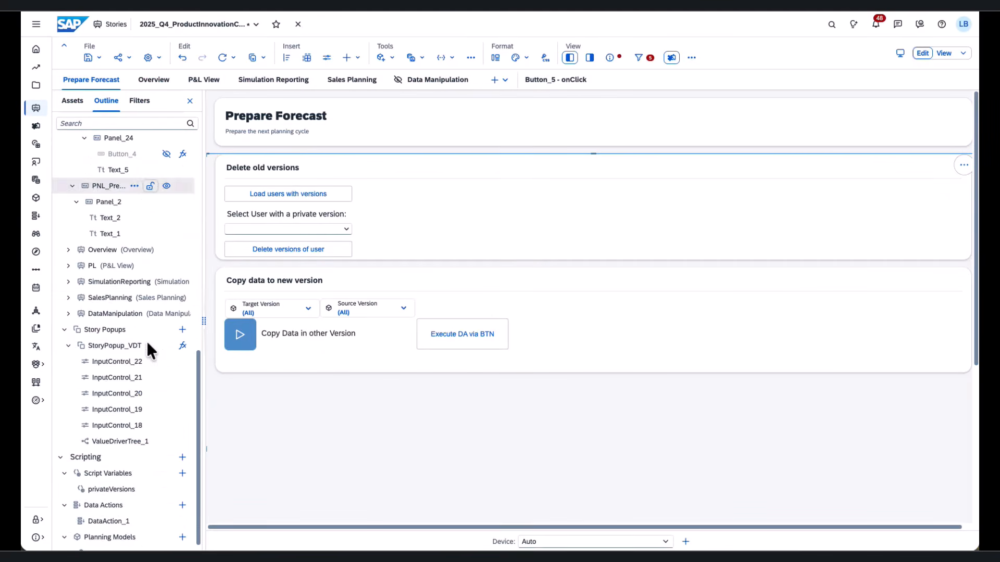
{"action": "left_click", "coordinate": [106, 517]}
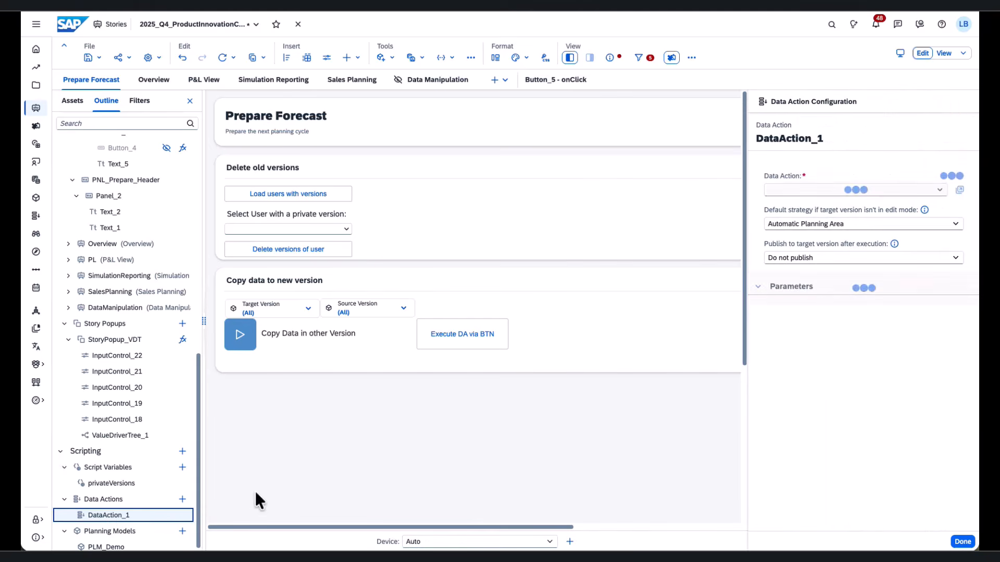
{"action": "left_click", "coordinate": [865, 340]}
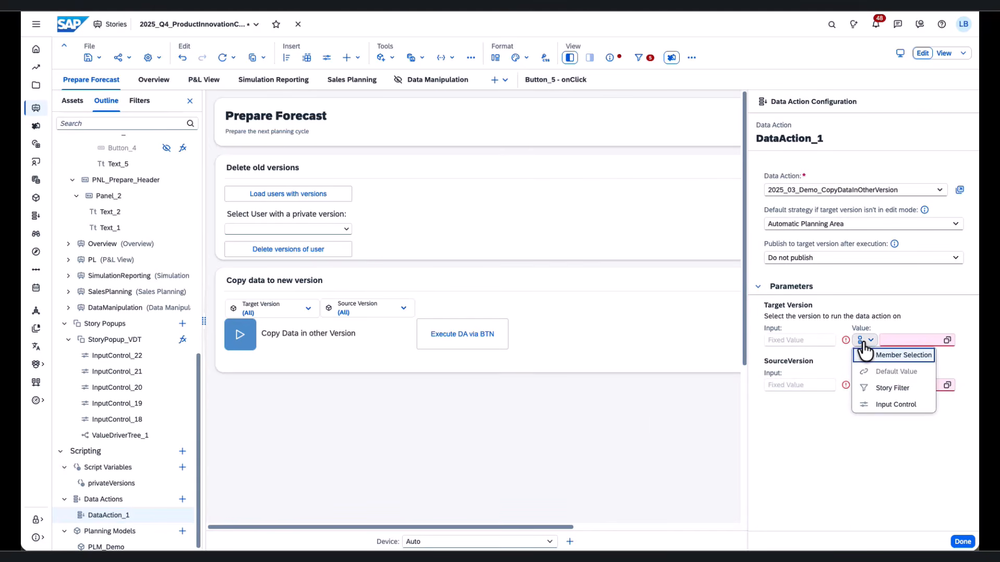
{"action": "left_click", "coordinate": [888, 406]}
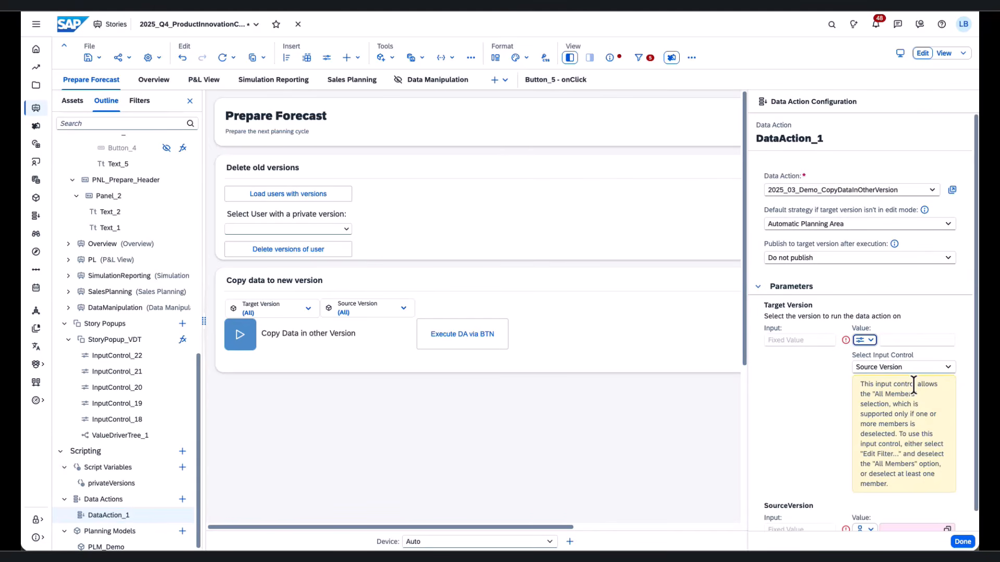
{"action": "left_click", "coordinate": [949, 367]}
{"action": "left_click", "coordinate": [899, 399]}
{"action": "scroll", "coordinate": [880, 453], "scroll_direction": "down", "scroll_amount": 1}
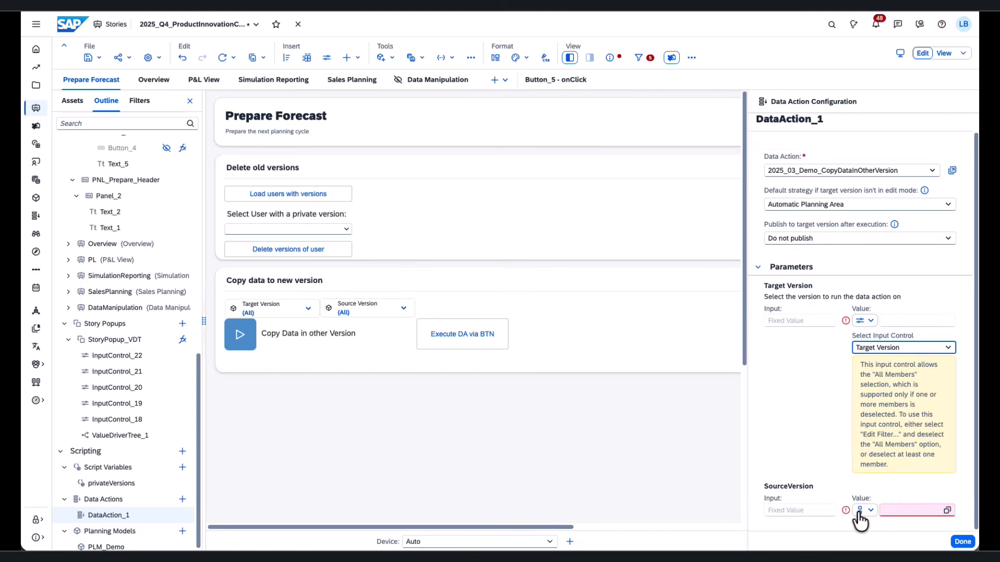
Link DataAction_1's SourceVersion parameter to the Source Version input control and finish the data action configuration.
{"action": "left_click", "coordinate": [859, 511]}
{"action": "left_click", "coordinate": [893, 495]}
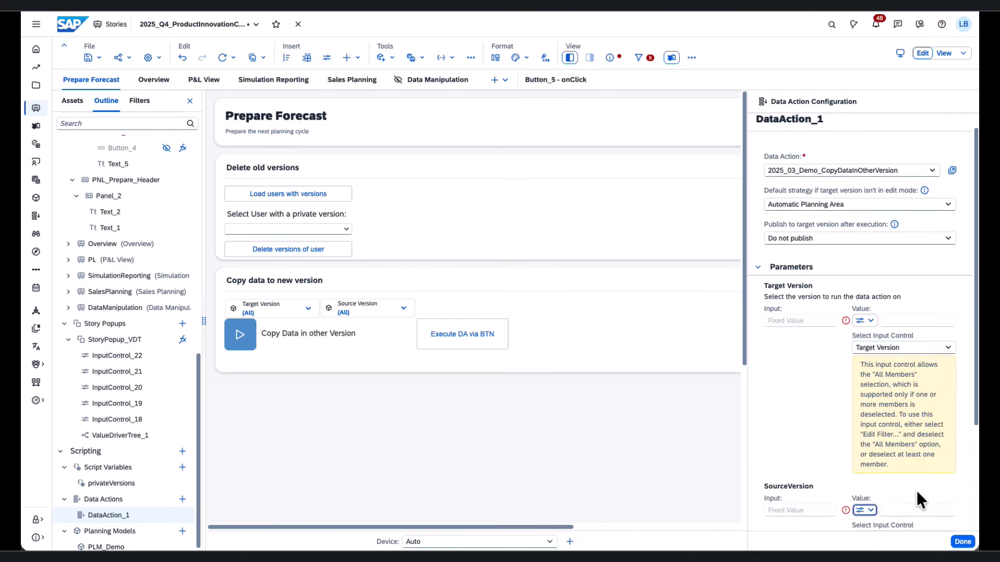
{"action": "scroll", "coordinate": [917, 500], "scroll_direction": "down", "scroll_amount": 3}
{"action": "left_click", "coordinate": [949, 393]}
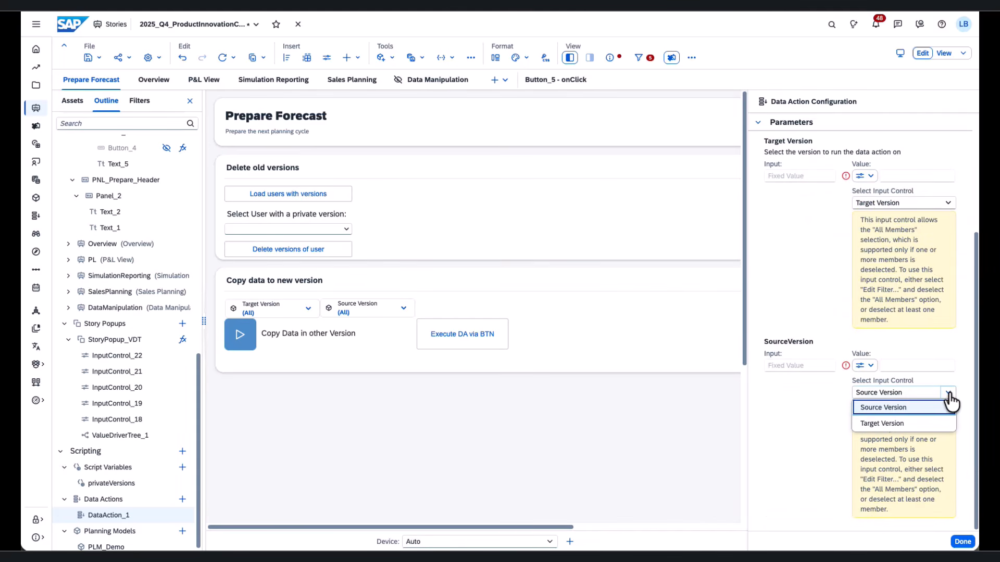
{"action": "left_click", "coordinate": [909, 410]}
{"action": "left_click", "coordinate": [961, 542]}
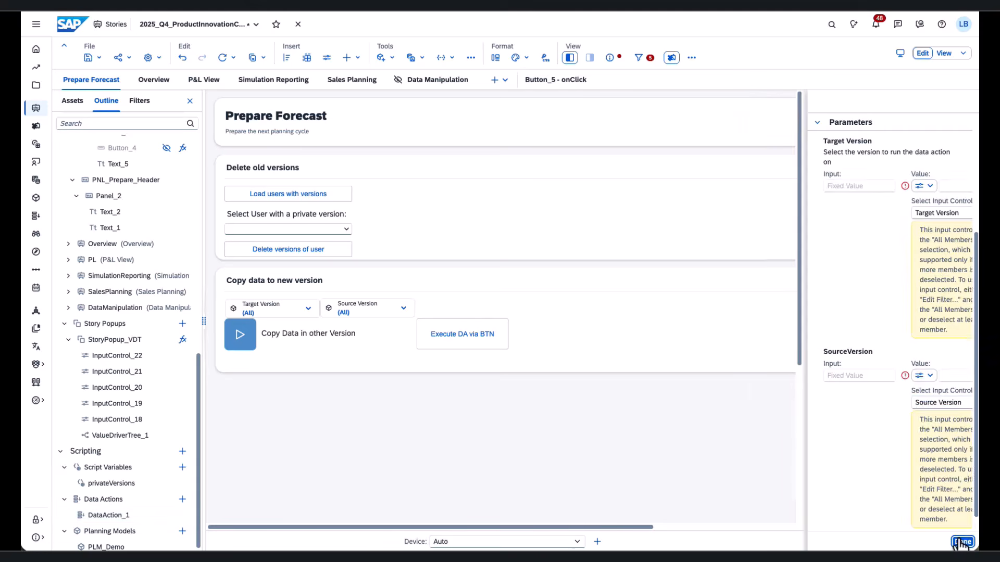
Save the story and switch it to view mode.
{"action": "left_click", "coordinate": [89, 57]}
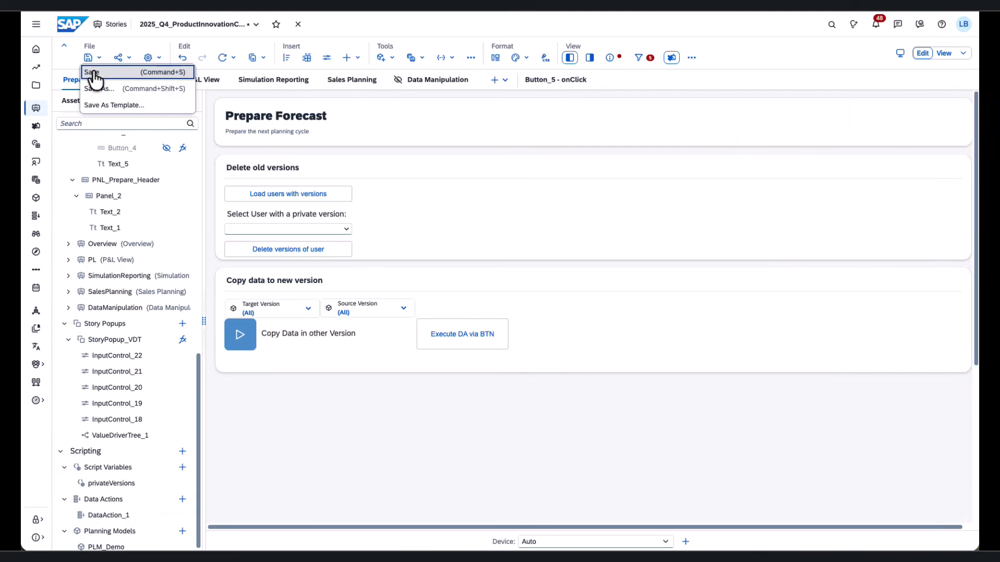
{"action": "left_click", "coordinate": [94, 74]}
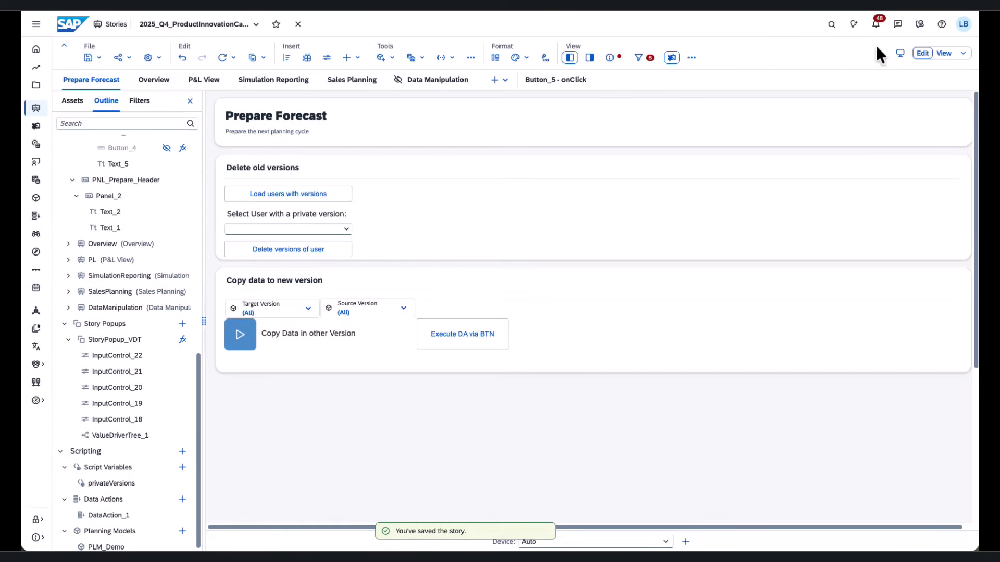
{"action": "left_click", "coordinate": [940, 52]}
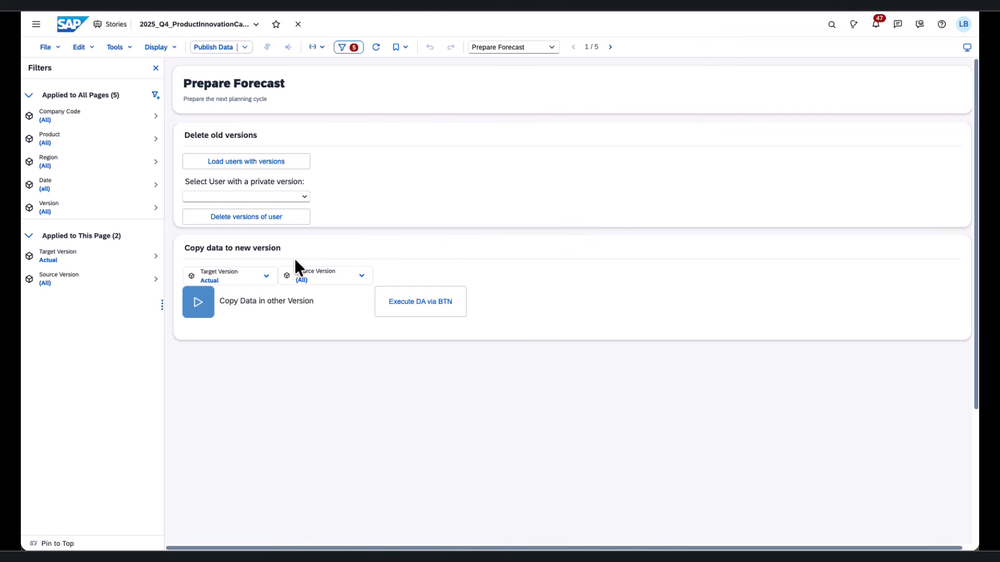
Check the Target Version selection and set the Source Version input control to Budget only.
{"action": "left_click", "coordinate": [264, 277]}
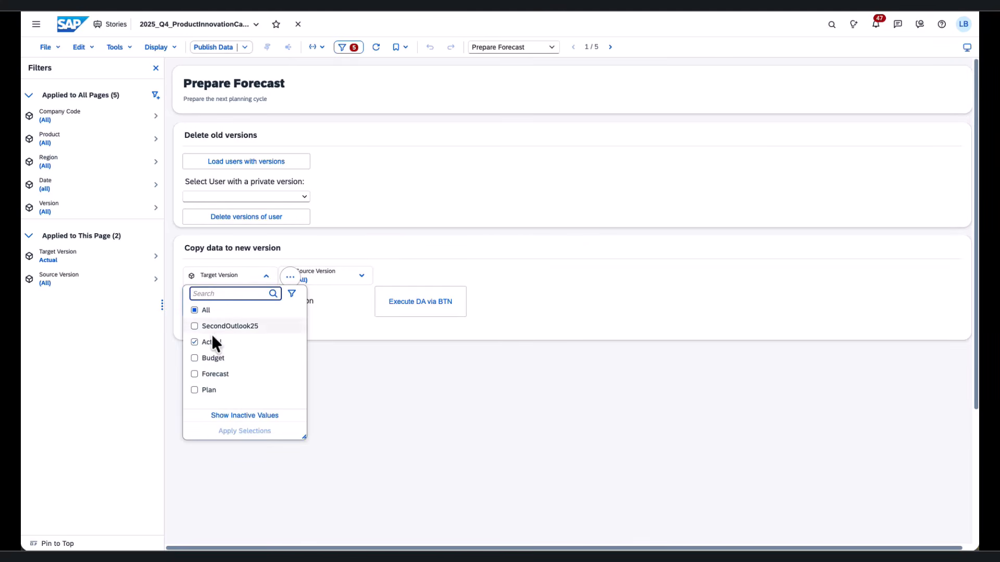
{"action": "left_click", "coordinate": [267, 276]}
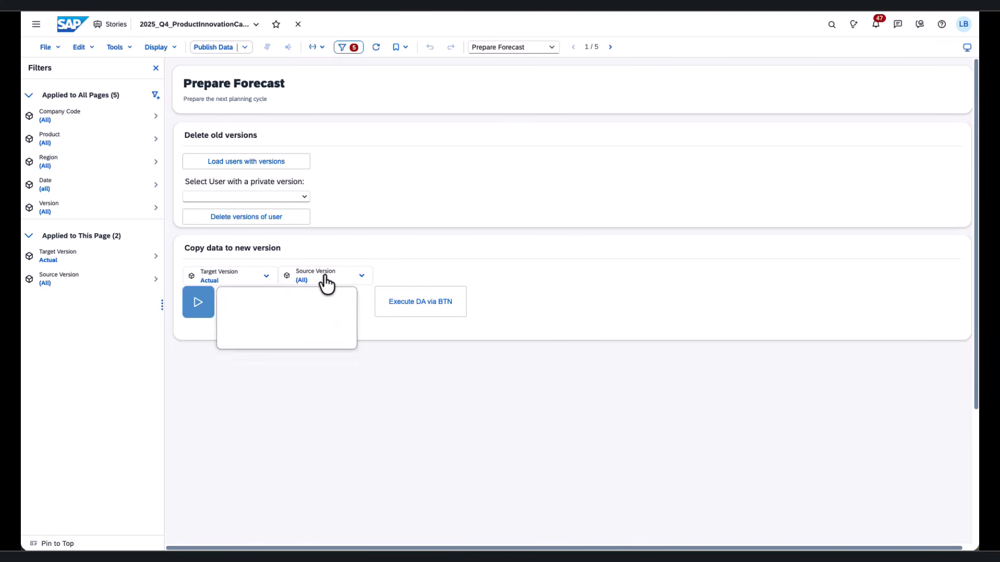
{"action": "left_click", "coordinate": [361, 282]}
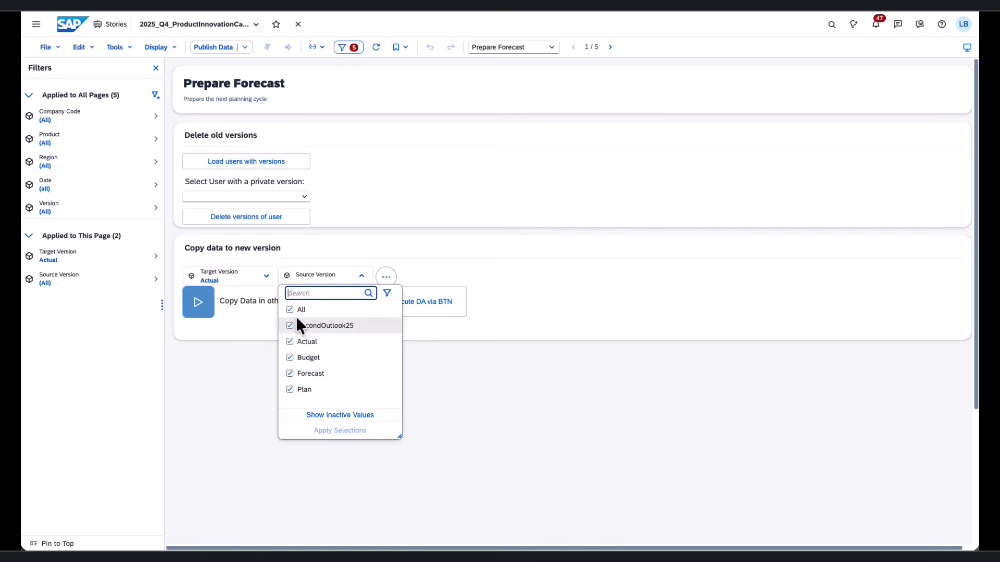
{"action": "left_click", "coordinate": [305, 358]}
{"action": "left_click", "coordinate": [339, 430]}
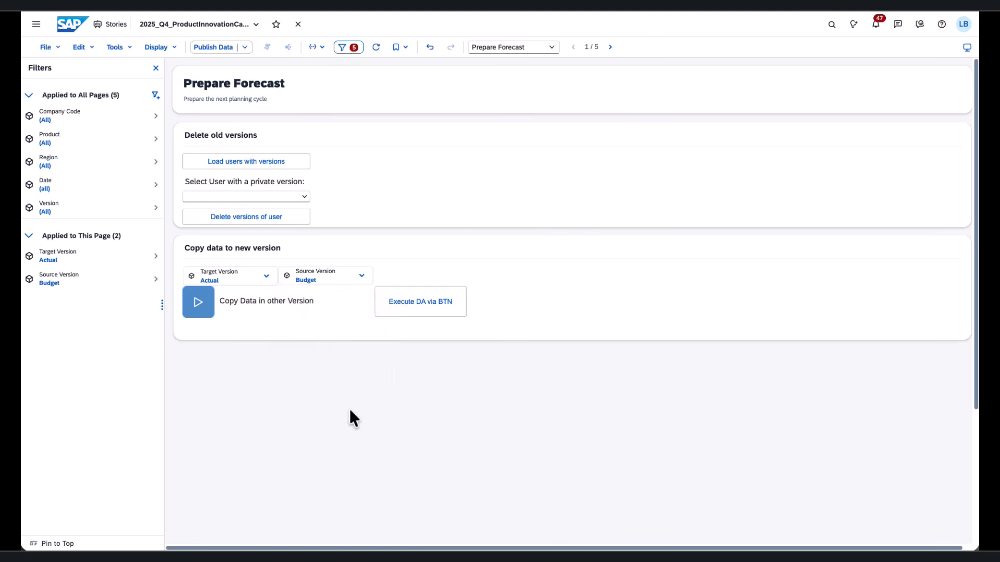
Execute the scripted data action from the story, and refresh the Job Monitor to inspect its latest run.
{"action": "left_click", "coordinate": [417, 319]}
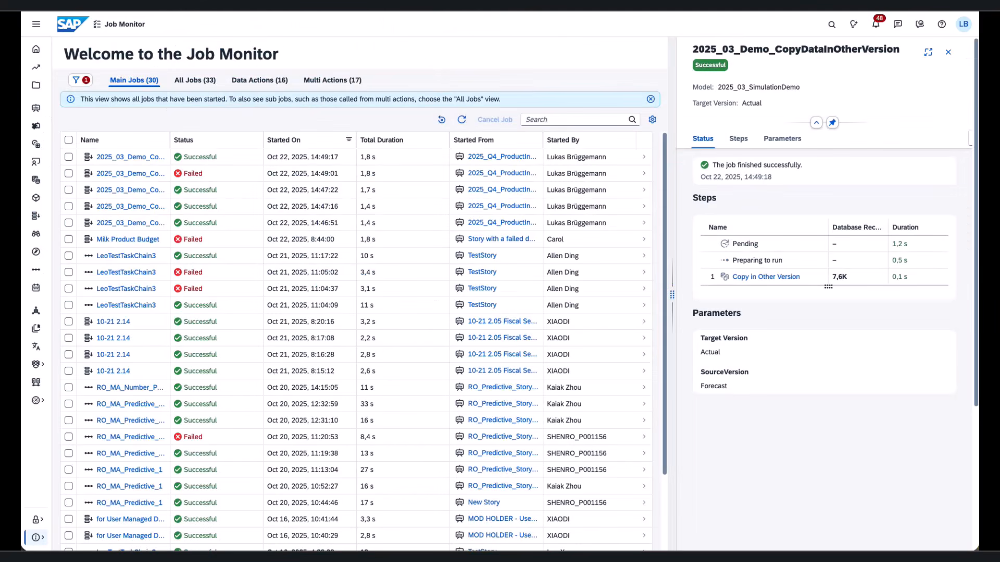
{"action": "left_click", "coordinate": [461, 119]}
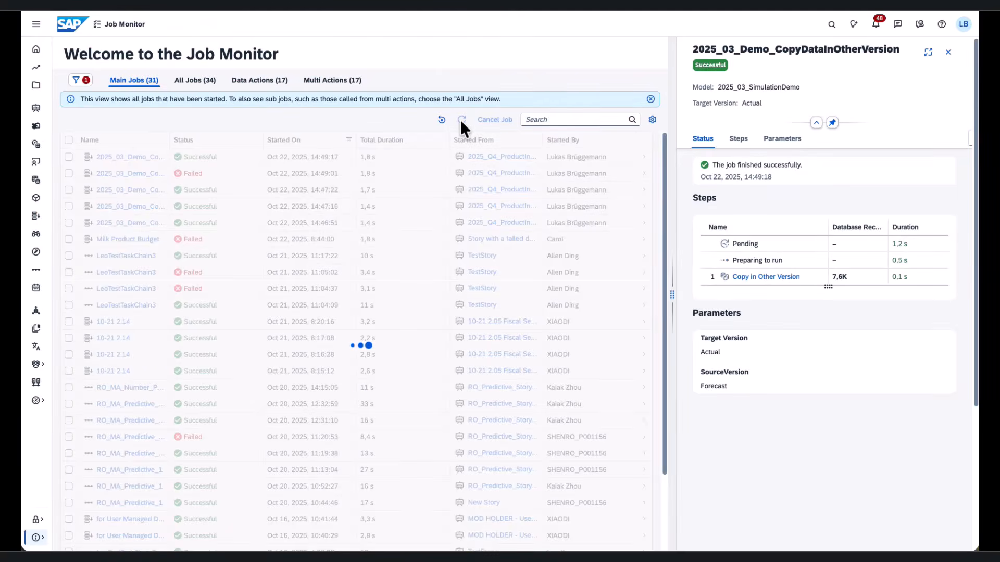
{"action": "left_click", "coordinate": [427, 158]}
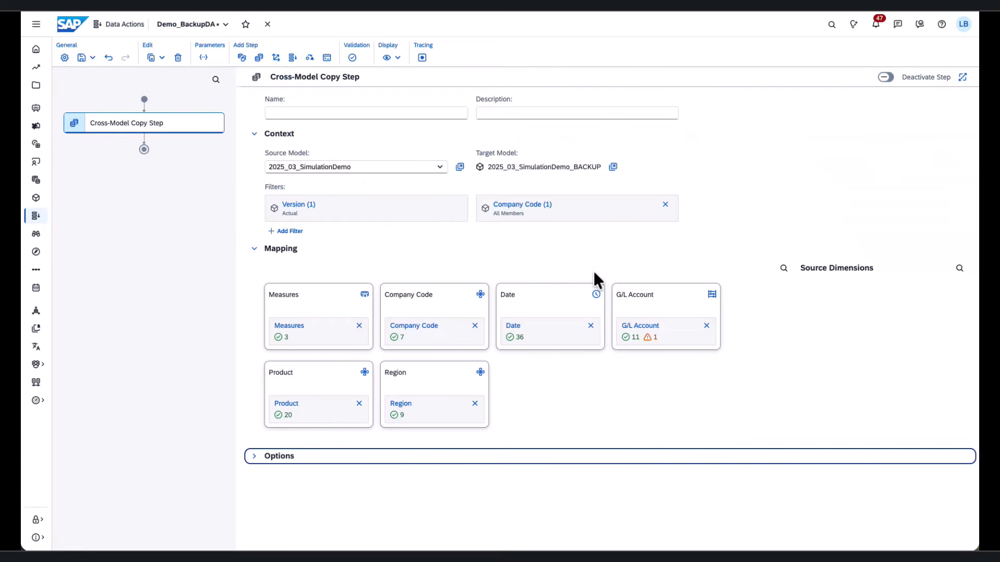
Reorder the Demo_BackupDA parameters to SourceVersion, CompanyCode, TargetVersion, and save the data action.
{"action": "left_click", "coordinate": [203, 58]}
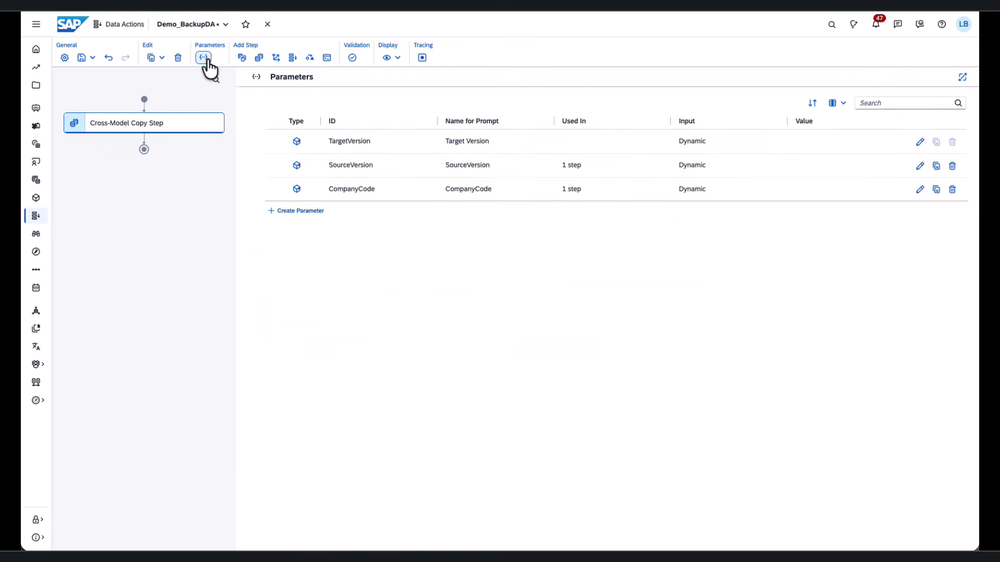
{"action": "left_click", "coordinate": [812, 103]}
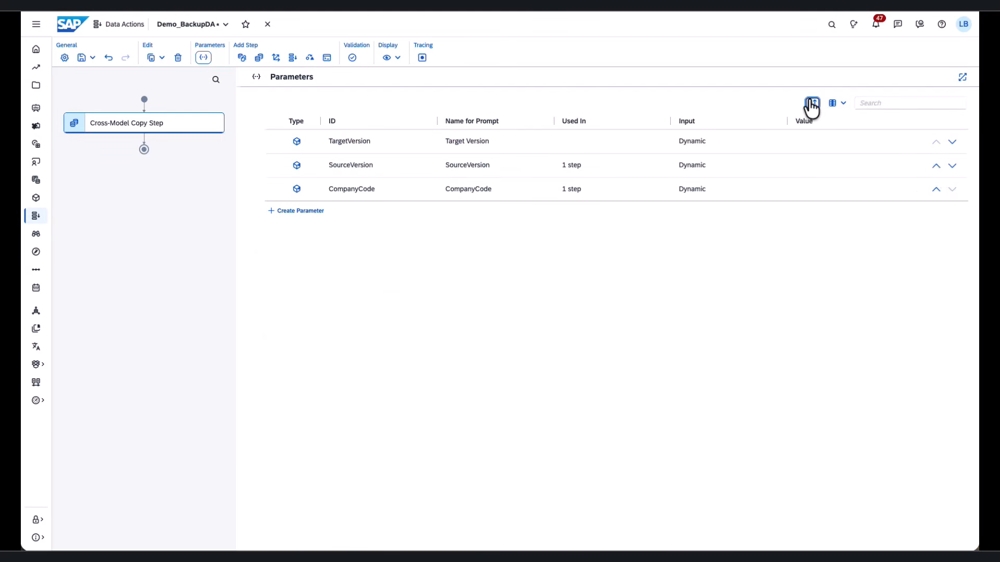
{"action": "left_click", "coordinate": [938, 165]}
{"action": "left_click", "coordinate": [937, 189]}
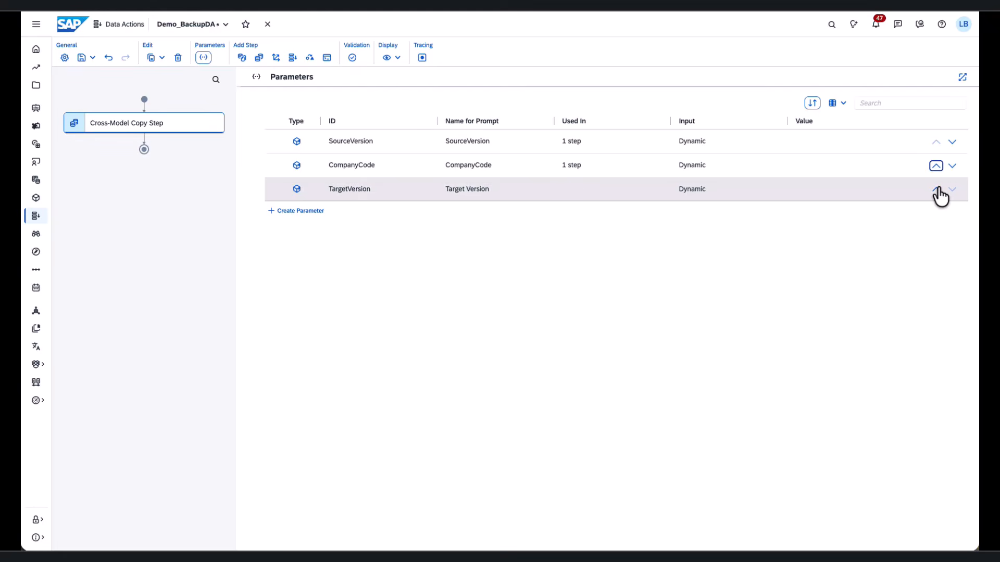
{"action": "left_click", "coordinate": [203, 57]}
{"action": "left_click", "coordinate": [82, 58]}
{"action": "left_click", "coordinate": [83, 71]}
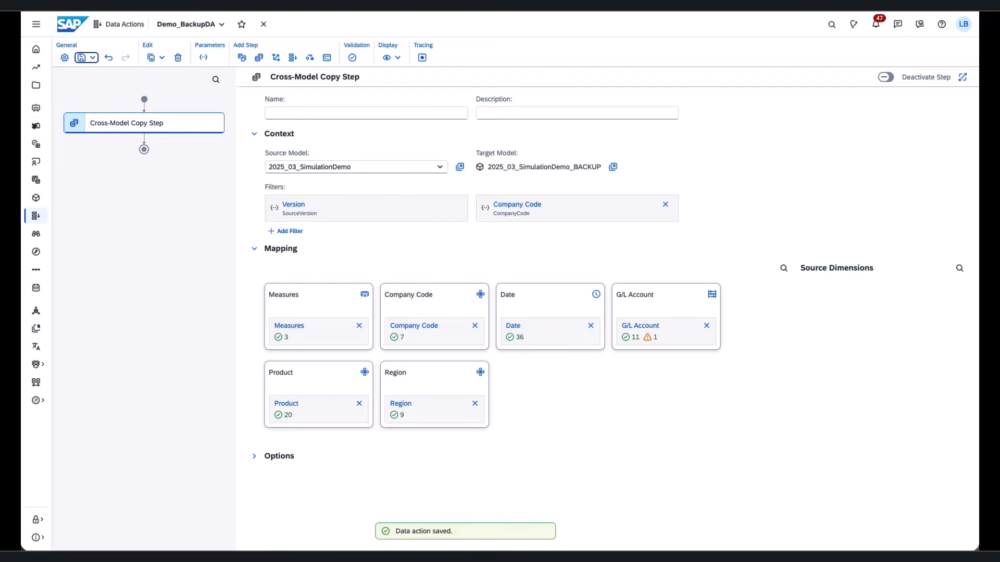
Switch to the Prepare Forecast story and open the Backup Data starter's prompt to check its parameter order.
{"action": "left_click", "coordinate": [76, 10]}
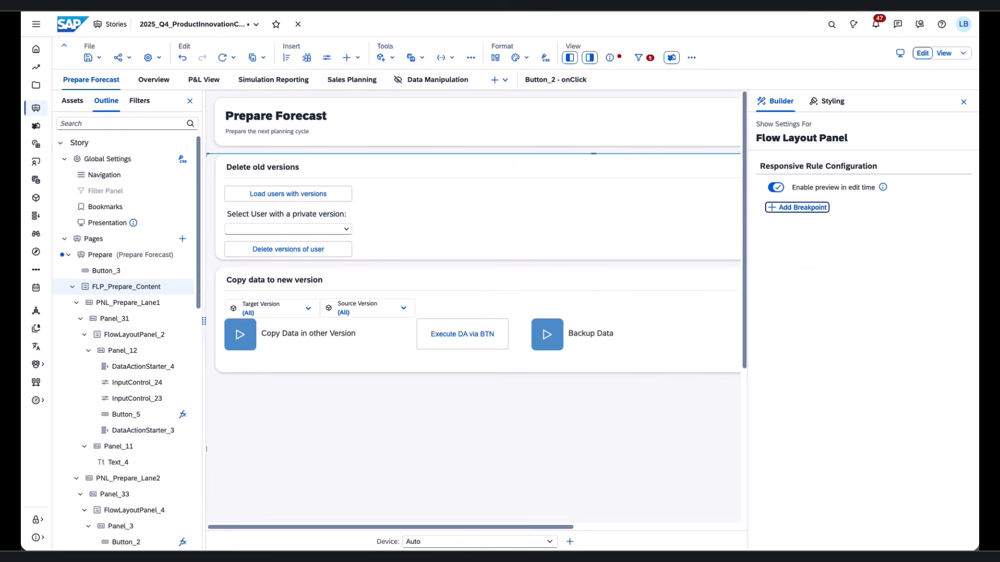
{"action": "left_click", "coordinate": [548, 338]}
{"action": "left_click", "coordinate": [548, 336]}
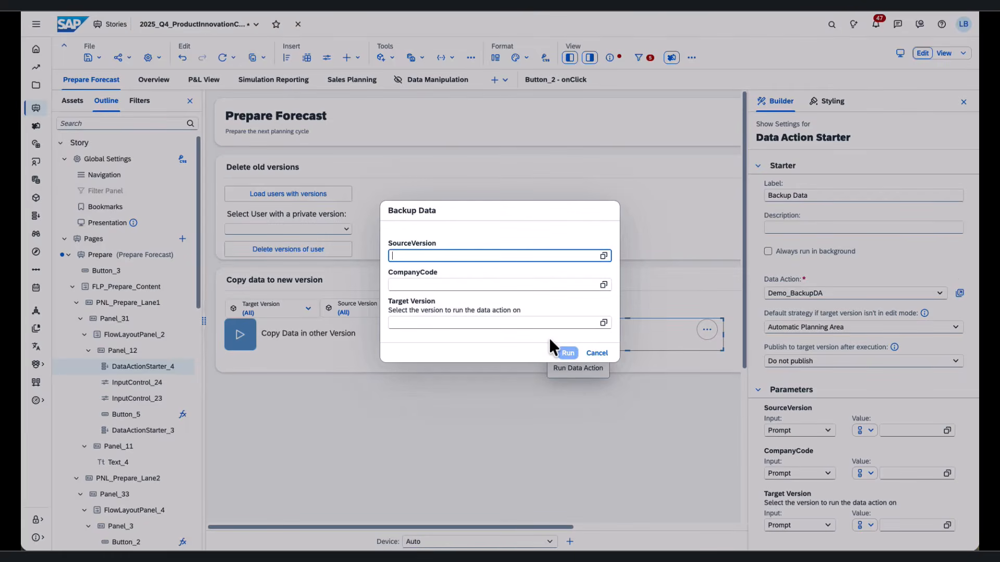
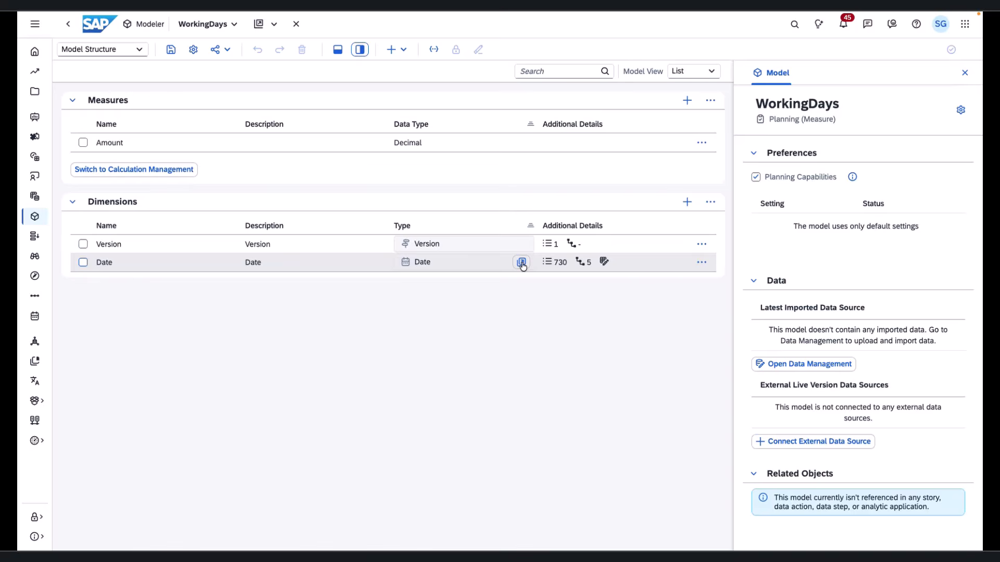
Open the WorkingDays model's Date dimension and hide the Month Day, Year; Month, Day; Calendar Week; Week; Calendar Month; and Month columns.
{"action": "left_click", "coordinate": [522, 261]}
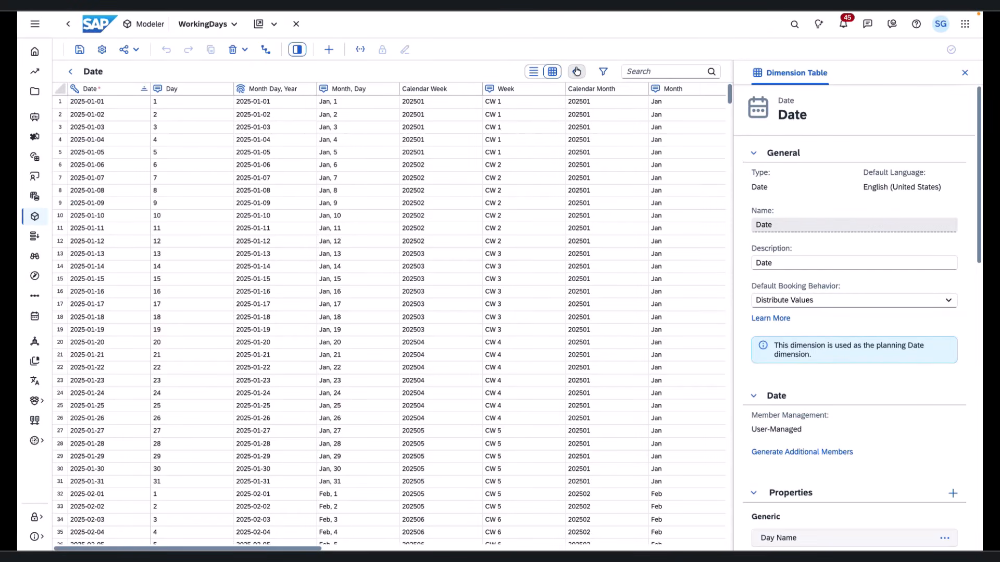
{"action": "left_click", "coordinate": [576, 73]}
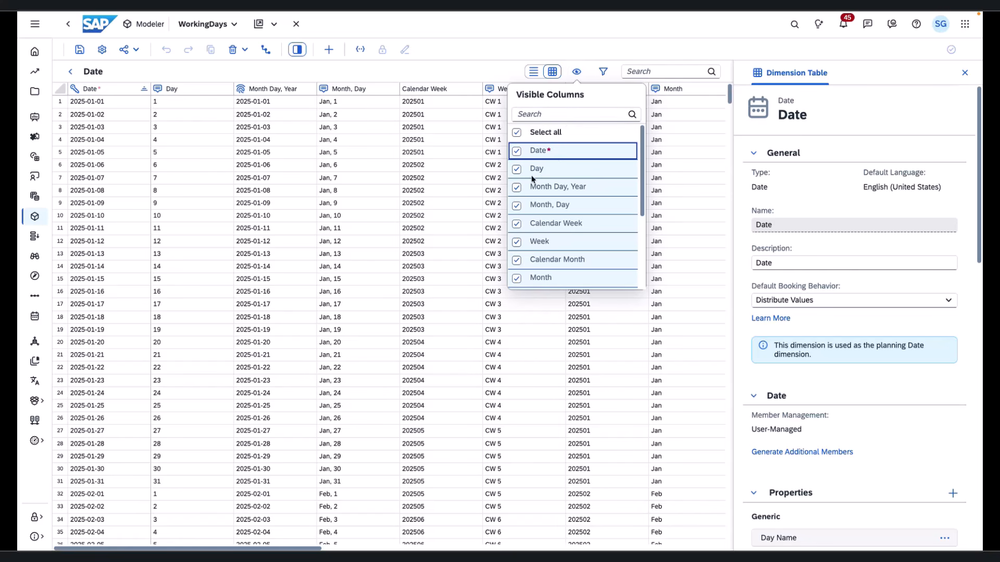
{"action": "left_click", "coordinate": [517, 186]}
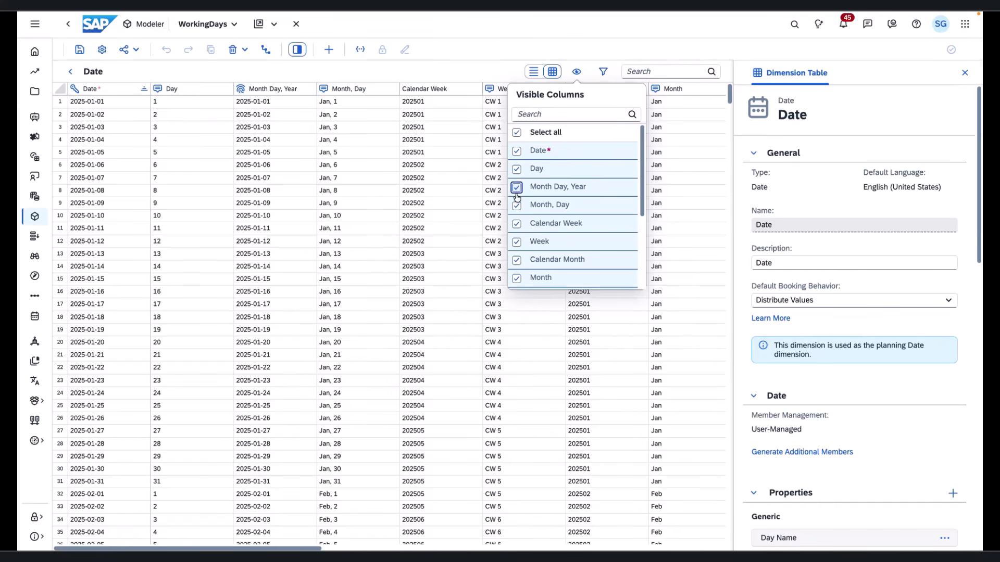
{"action": "left_click", "coordinate": [517, 205]}
{"action": "left_click", "coordinate": [517, 224]}
{"action": "left_click", "coordinate": [517, 243]}
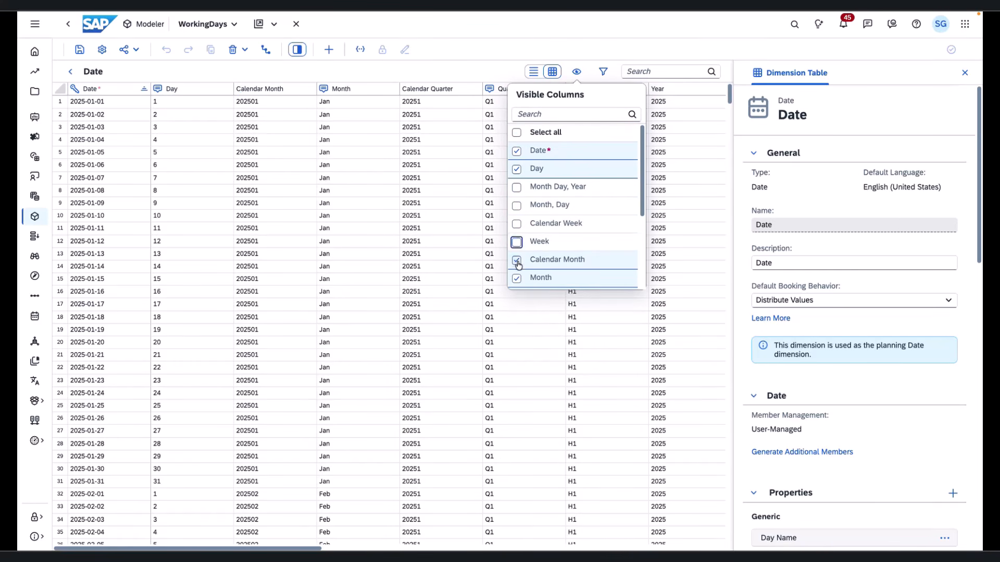
{"action": "left_click", "coordinate": [517, 261]}
{"action": "left_click", "coordinate": [517, 278]}
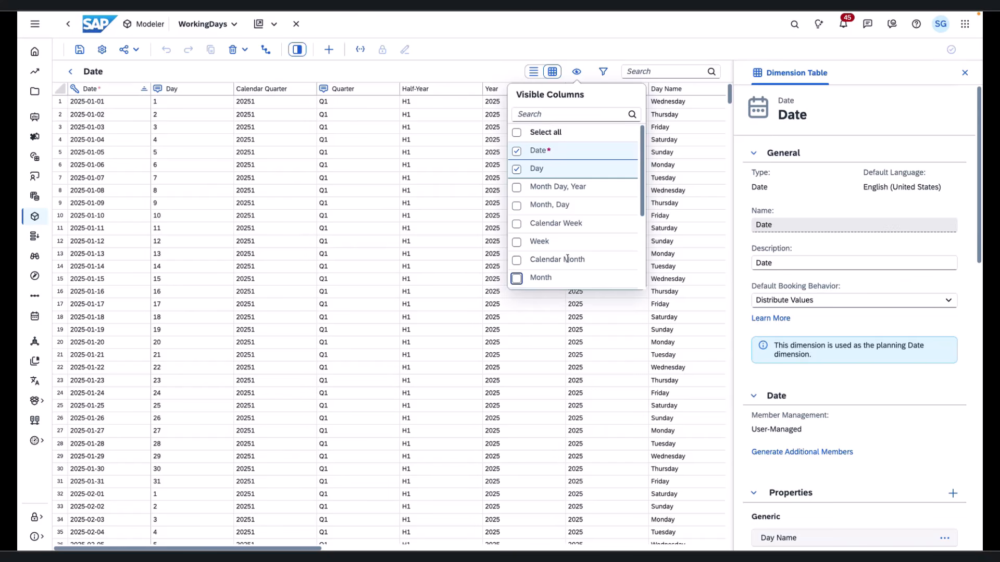
Hide the Calendar Quarter, Quarter and Half-Year columns of the Date dimension table.
{"action": "scroll", "coordinate": [567, 259], "scroll_direction": "down", "scroll_amount": 3}
{"action": "left_click", "coordinate": [517, 212]}
{"action": "left_click", "coordinate": [517, 230]}
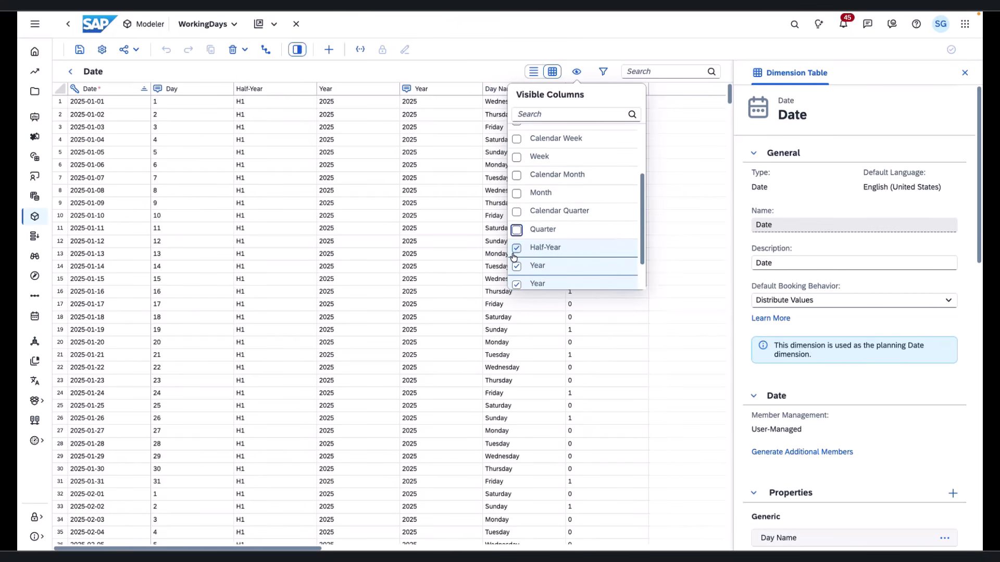
{"action": "left_click", "coordinate": [517, 248]}
{"action": "left_click", "coordinate": [698, 255]}
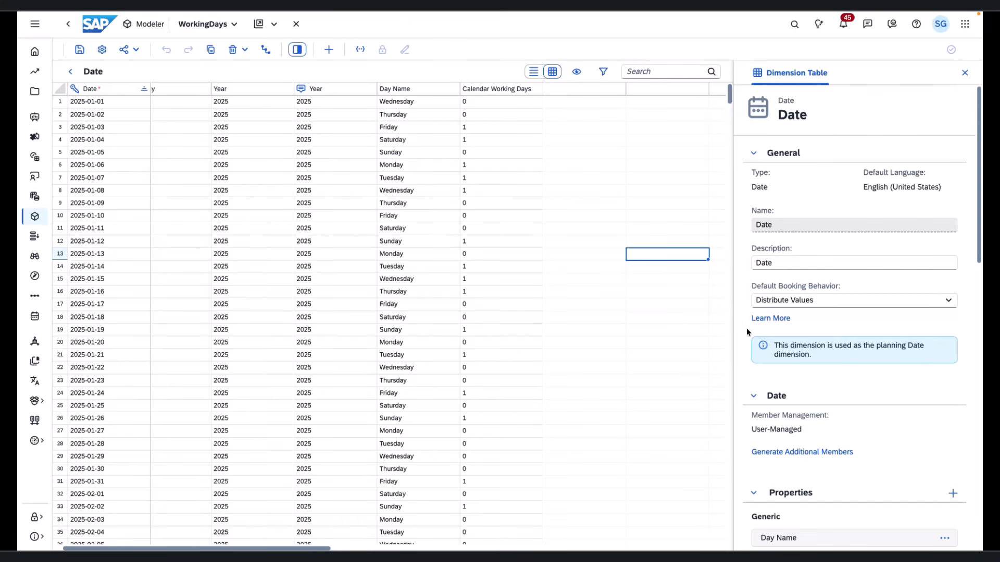
Examine the ID prefix, data type and text length of the Date dimension's Calendar Working Days property, and close its settings.
{"action": "scroll", "coordinate": [814, 427], "scroll_direction": "down", "scroll_amount": 3}
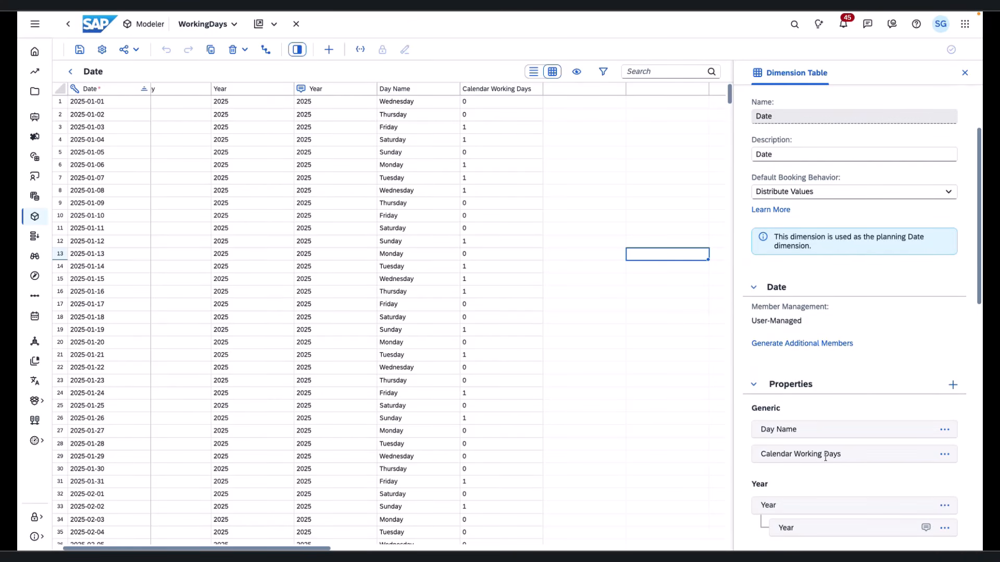
{"action": "left_click", "coordinate": [825, 454]}
{"action": "left_click", "coordinate": [944, 454]}
{"action": "left_click", "coordinate": [936, 471]}
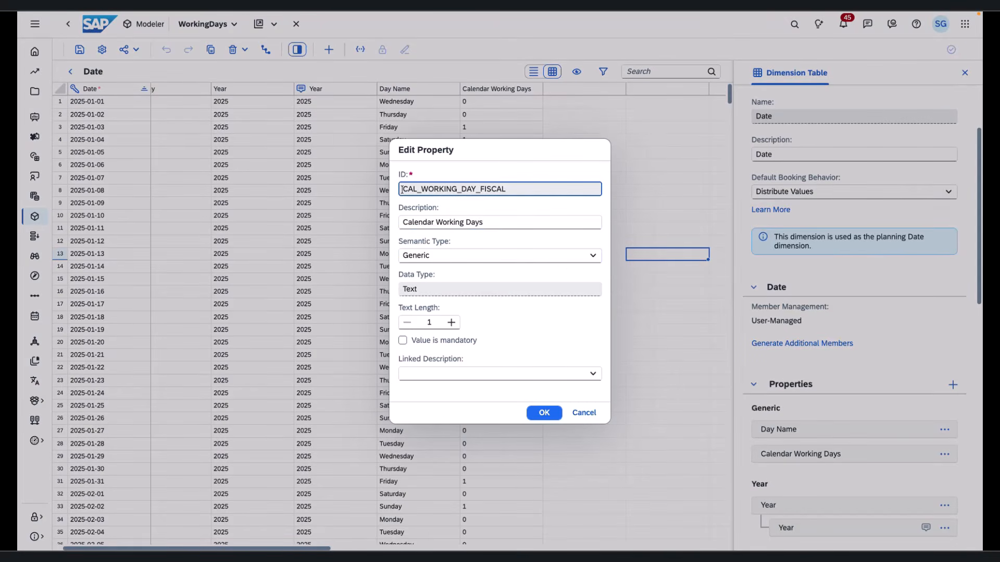
{"action": "left_click_drag", "start_coordinate": [402, 189], "coordinate": [476, 191]}
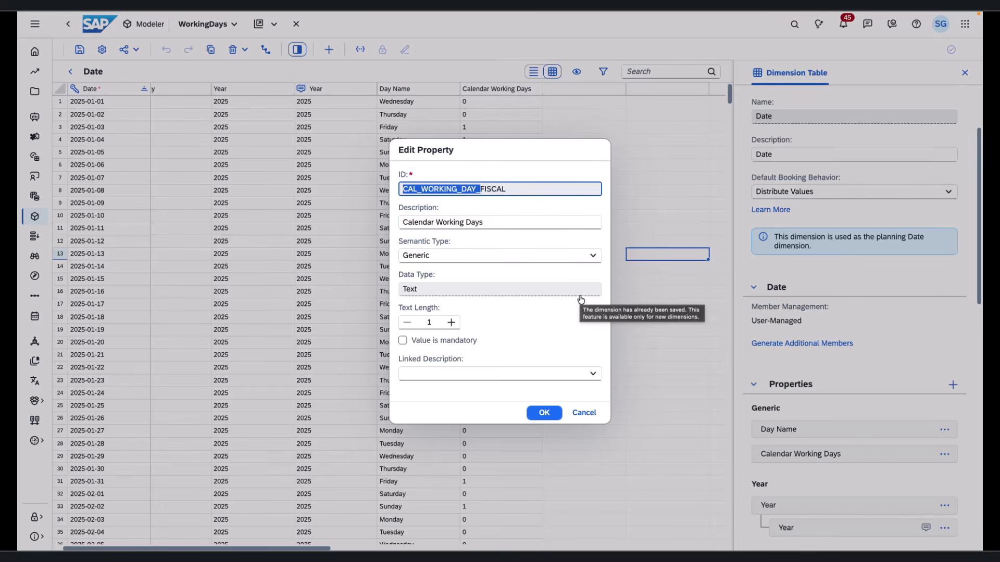
{"action": "left_click", "coordinate": [430, 323]}
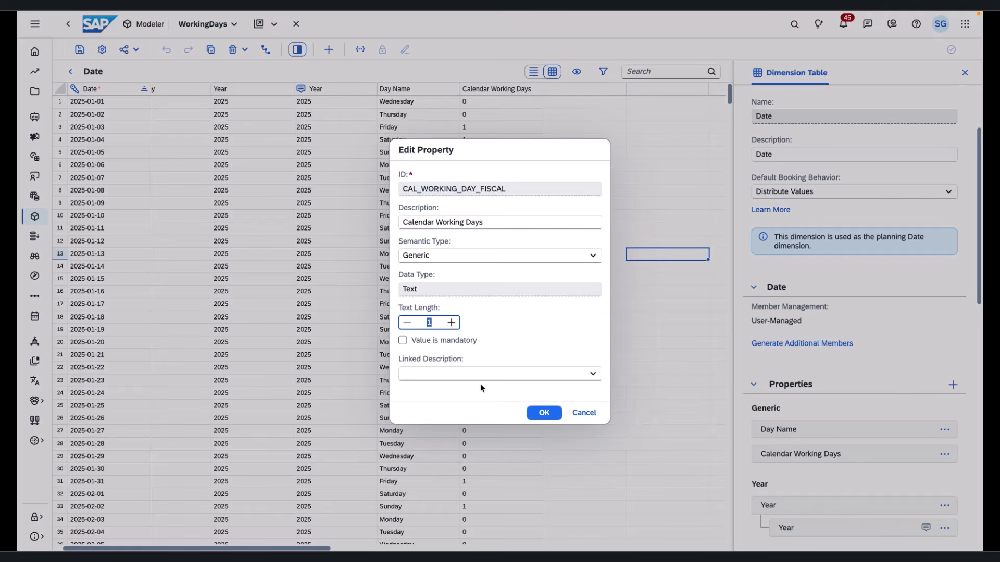
{"action": "left_click", "coordinate": [541, 413]}
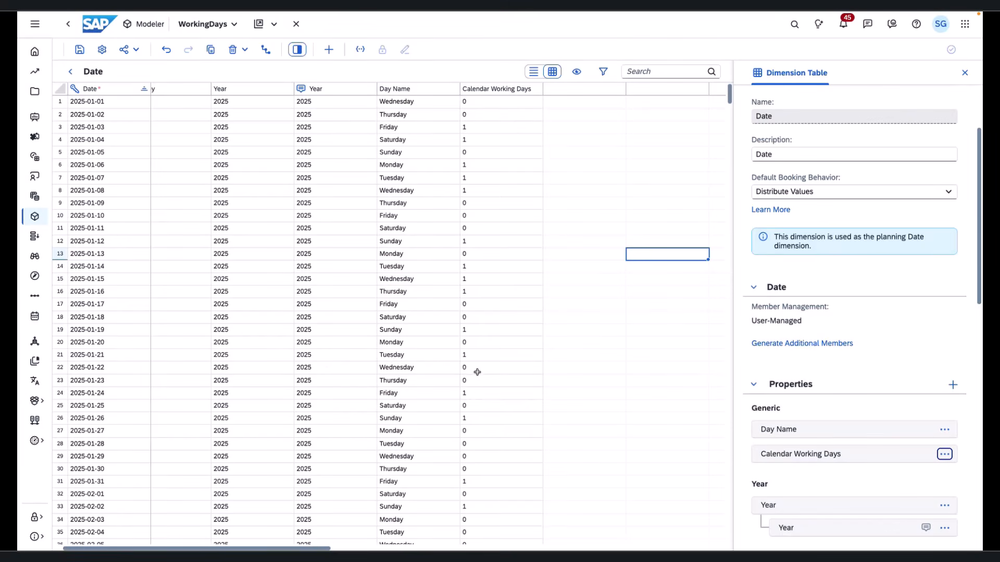
Examine the Calendar Working Days values for November 2025, starting with the entry for 2025-11-01.
{"action": "scroll", "coordinate": [728, 100], "scroll_direction": "down", "scroll_amount": 1}
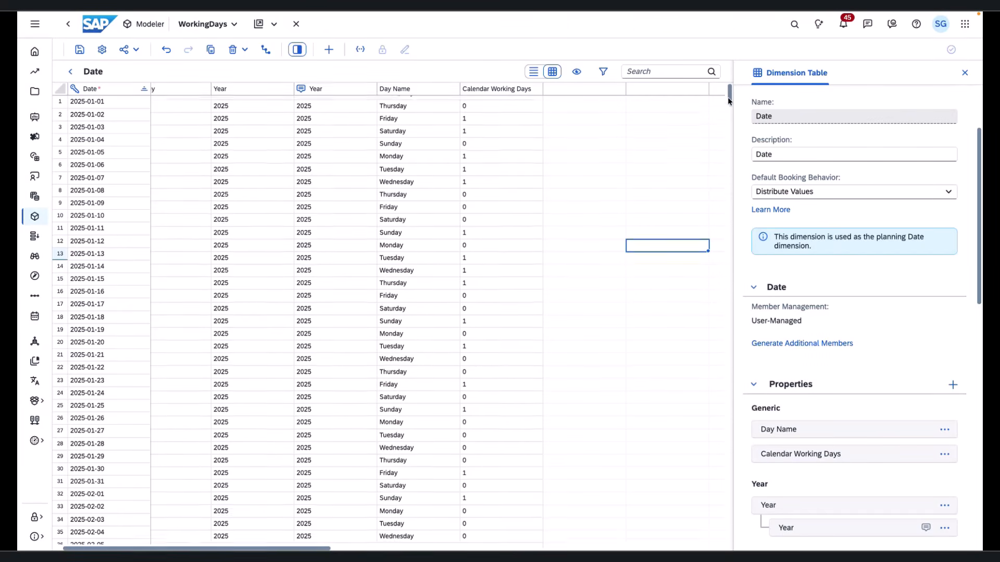
{"action": "left_click_drag", "start_coordinate": [729, 101], "coordinate": [713, 274]}
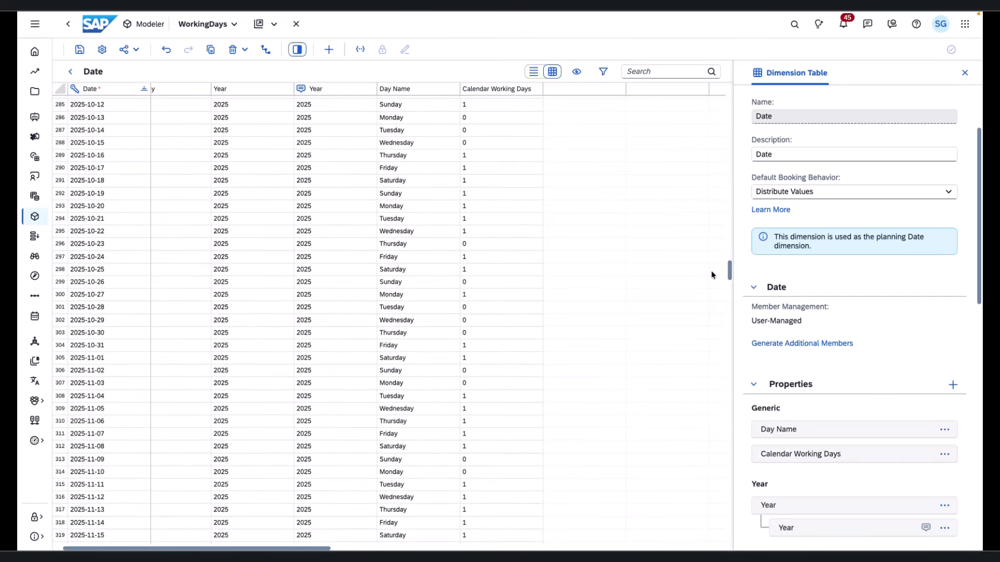
{"action": "left_click", "coordinate": [470, 363]}
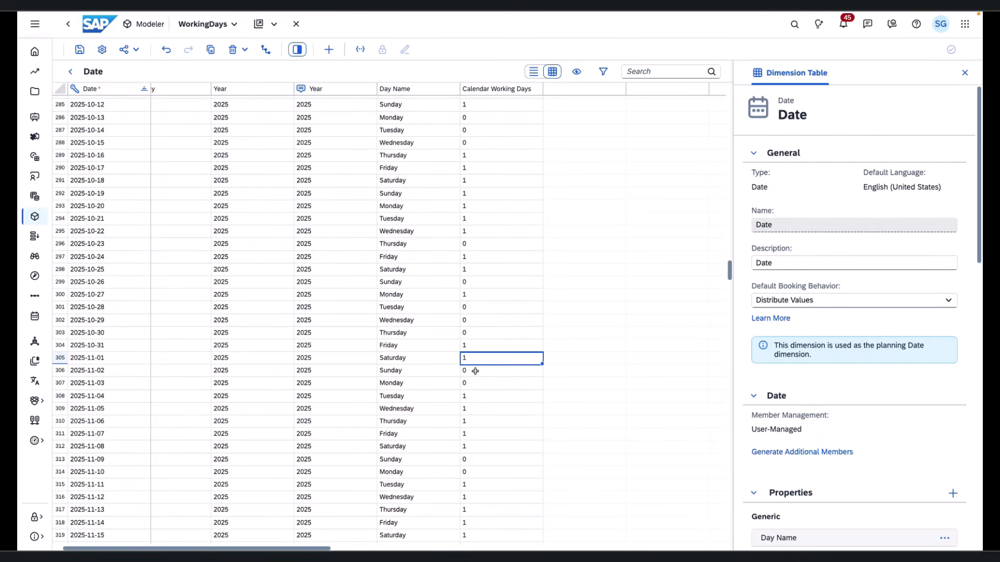
Examine the Calendar Working Days values of the Date dimension for the days from 2025-11-02 through 2025-11-10.
{"action": "left_click", "coordinate": [476, 371]}
{"action": "left_click", "coordinate": [474, 382]}
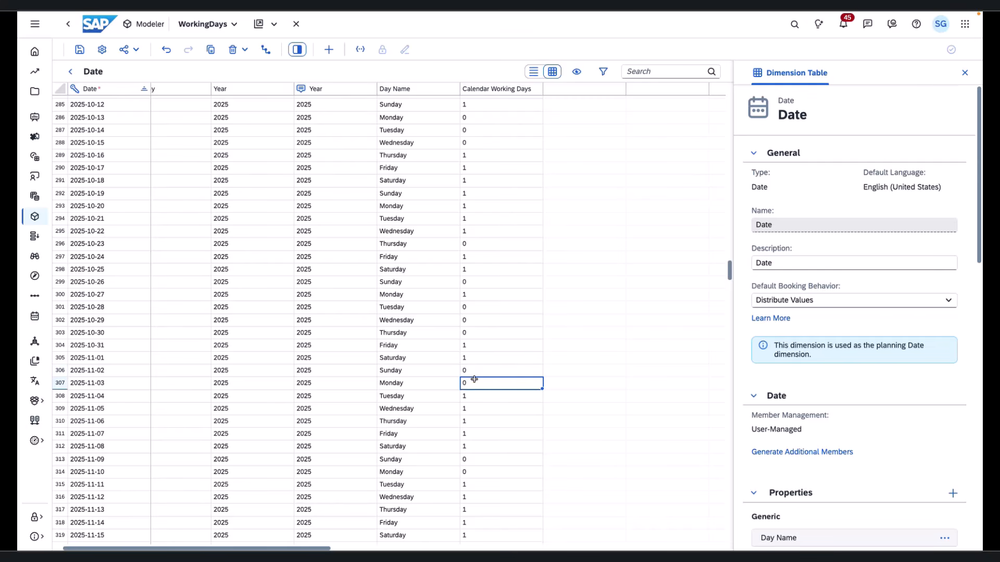
{"action": "left_click", "coordinate": [483, 410]}
{"action": "left_click", "coordinate": [482, 420]}
{"action": "left_click", "coordinate": [480, 434]}
{"action": "left_click", "coordinate": [478, 448]}
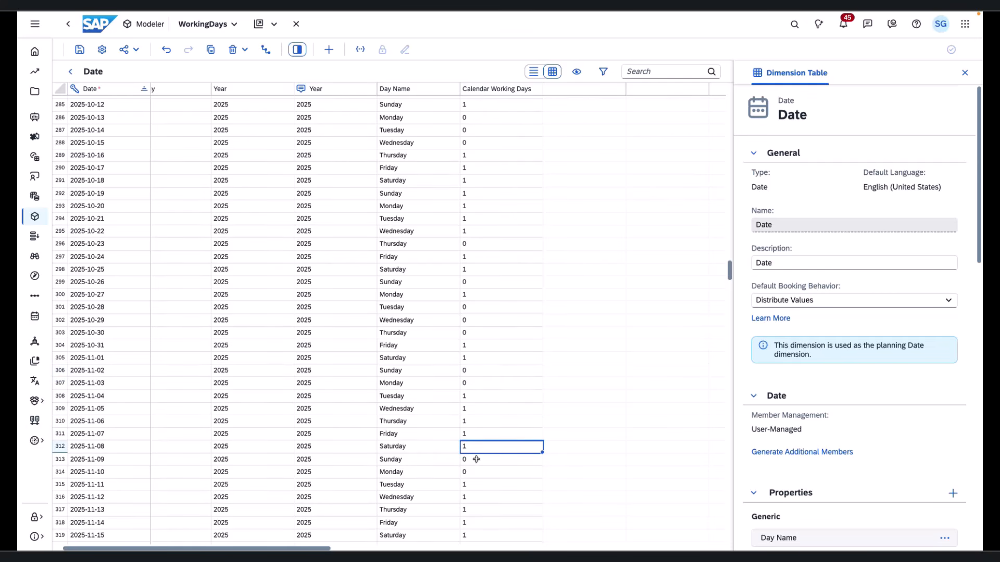
{"action": "left_click", "coordinate": [476, 460]}
{"action": "left_click", "coordinate": [475, 471]}
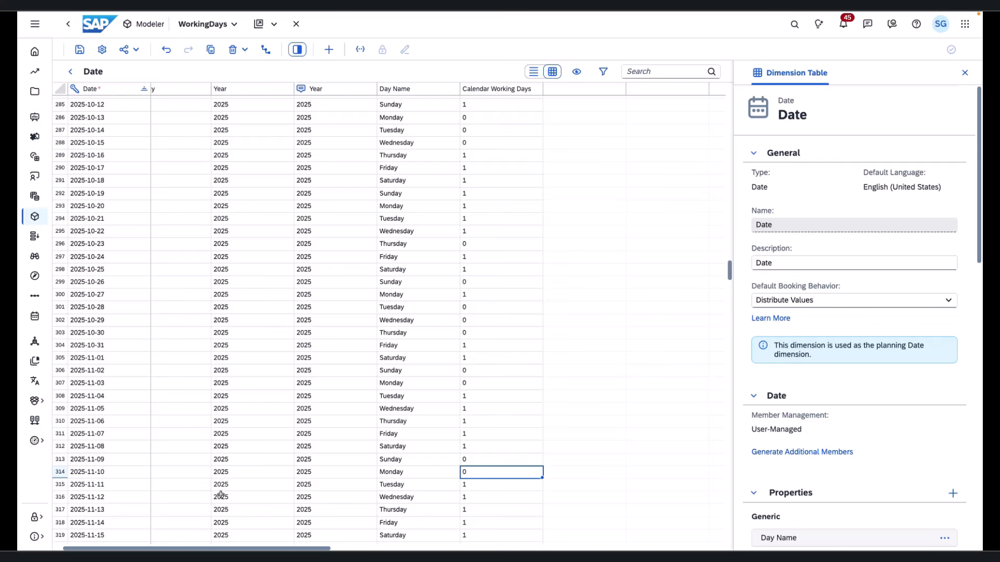
Switch to the November 2025 Calendar and turn off the working day calendar in its Gantt chart settings.
{"action": "key", "text": "Tab"}
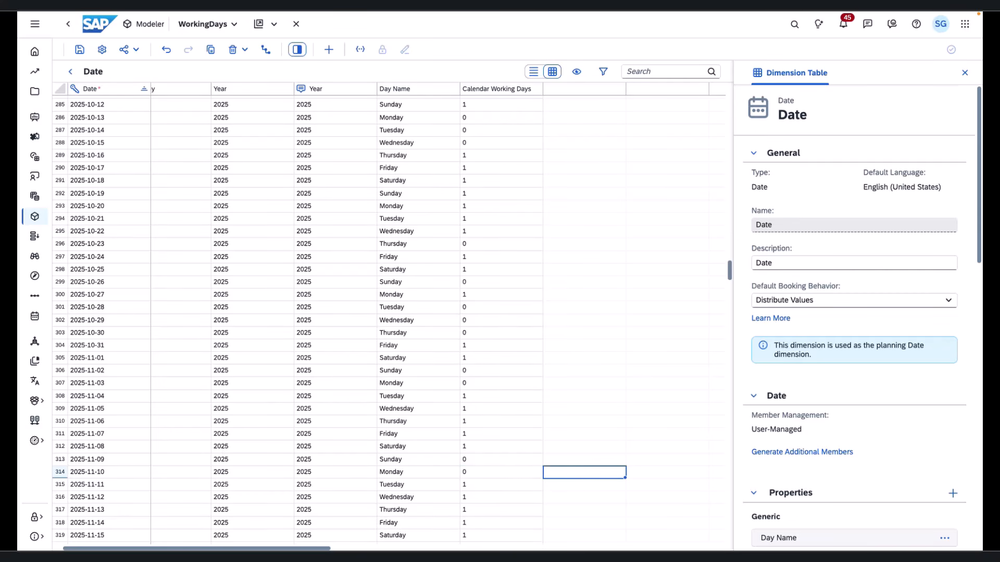
{"action": "key", "text": "Tab"}
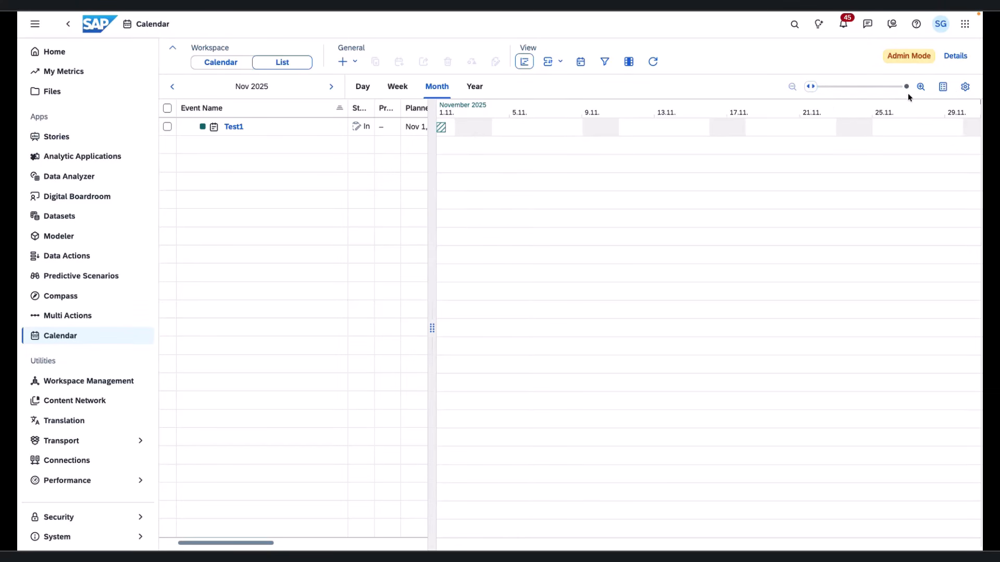
{"action": "left_click", "coordinate": [964, 90]}
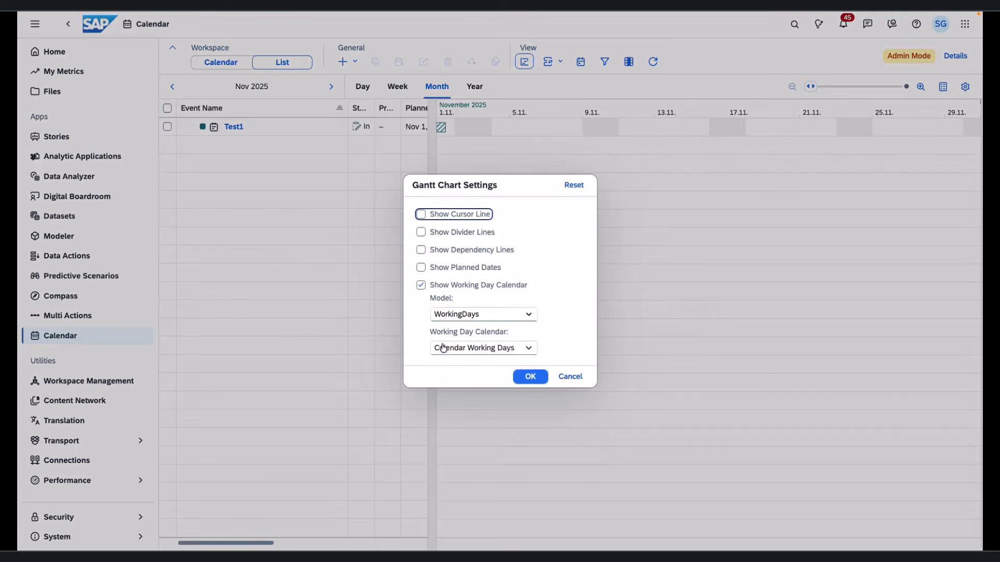
{"action": "left_click", "coordinate": [421, 286]}
{"action": "left_click", "coordinate": [525, 346]}
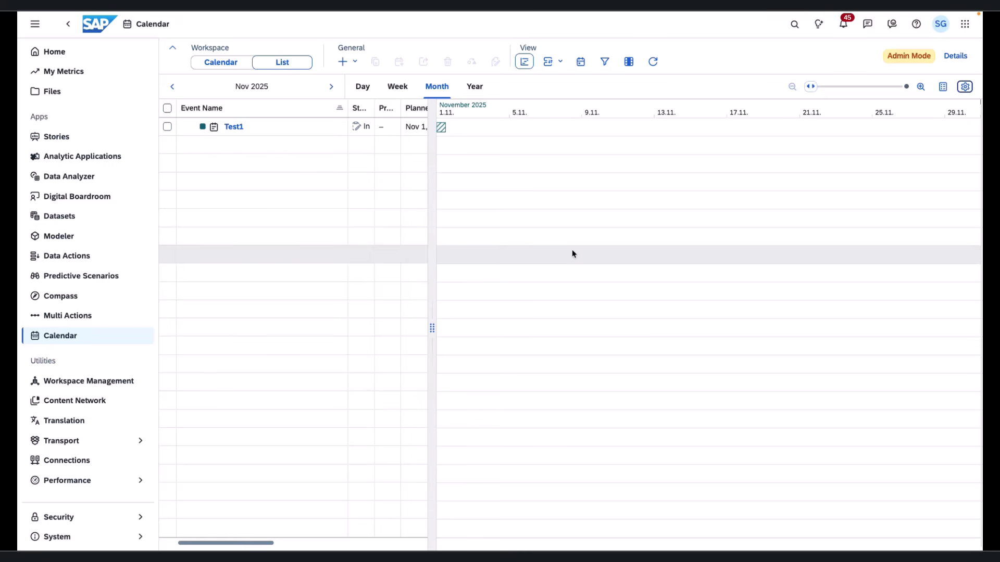
Show the working day calendar in the Gantt chart again, using the WorkingDays model and Calendar Working Days.
{"action": "left_click", "coordinate": [966, 87]}
{"action": "left_click", "coordinate": [451, 317]}
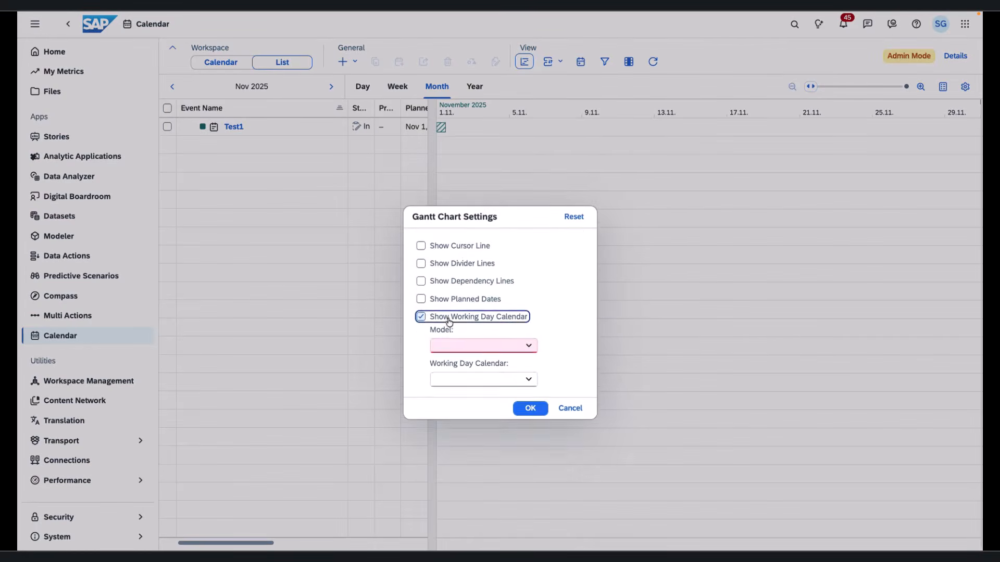
{"action": "left_click", "coordinate": [508, 313]}
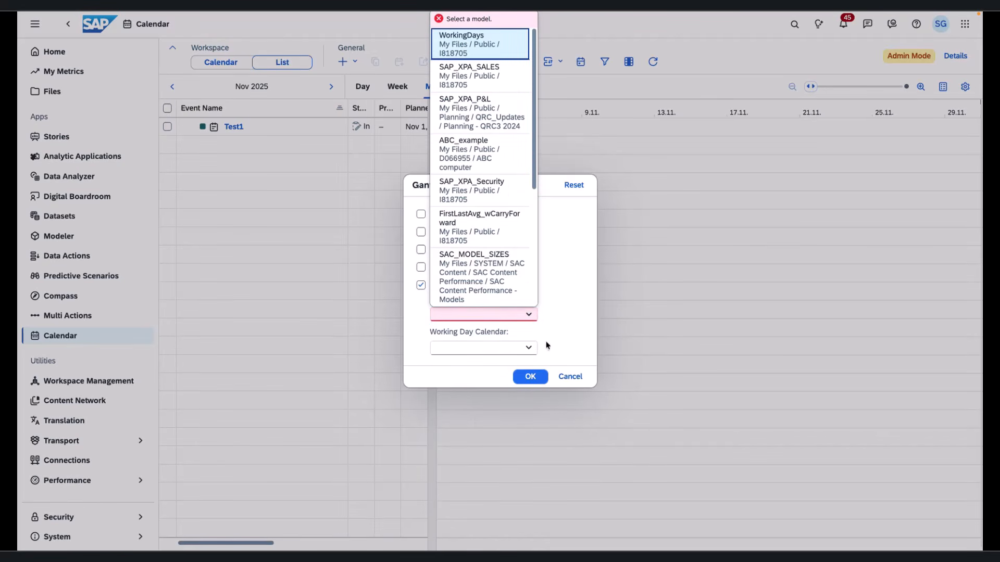
{"action": "left_click", "coordinate": [528, 347]}
{"action": "left_click", "coordinate": [523, 363]}
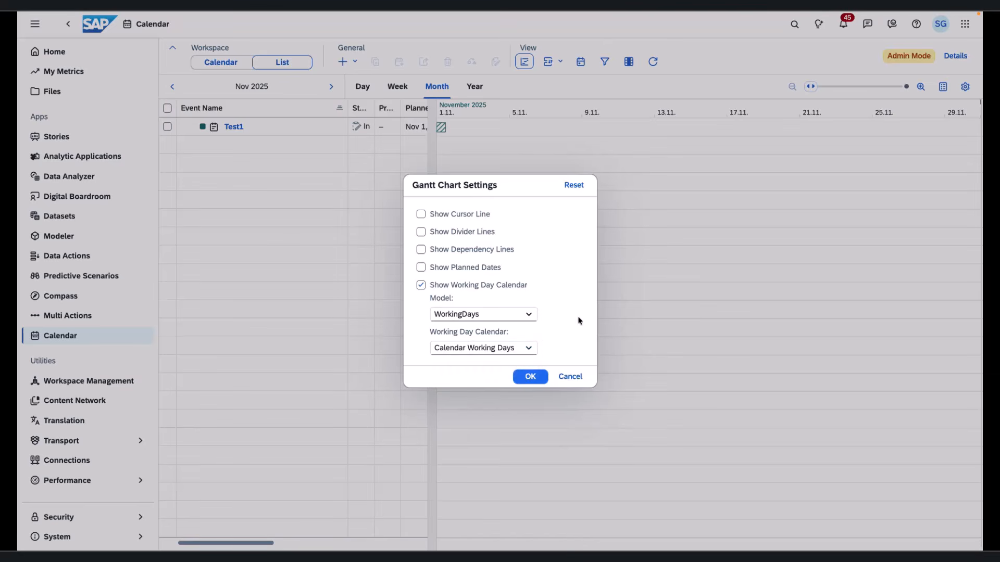
{"action": "left_click", "coordinate": [529, 380]}
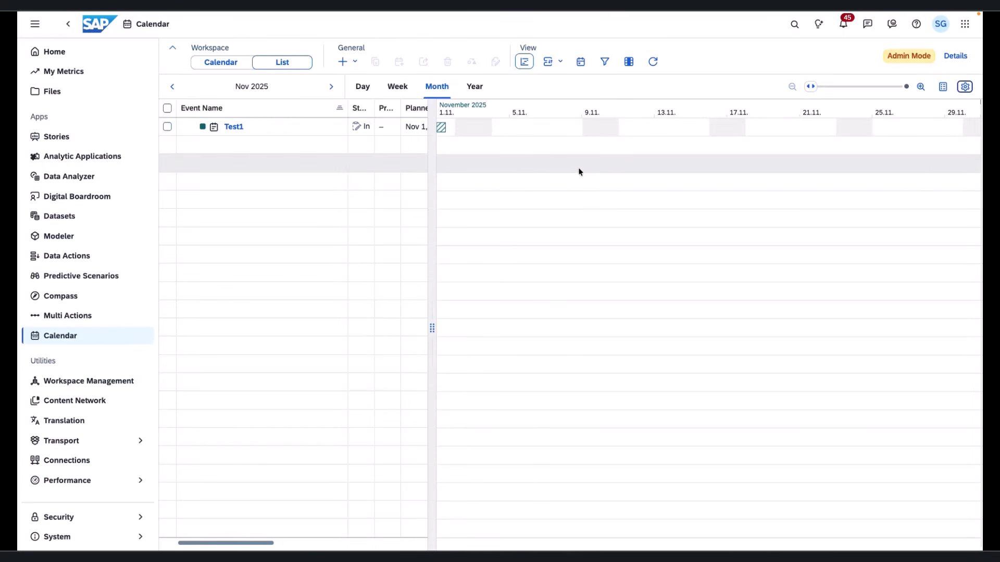
Look at the non-working days across the 2025 year view, dismiss the warning, and return to the month view.
{"action": "left_click", "coordinate": [475, 87]}
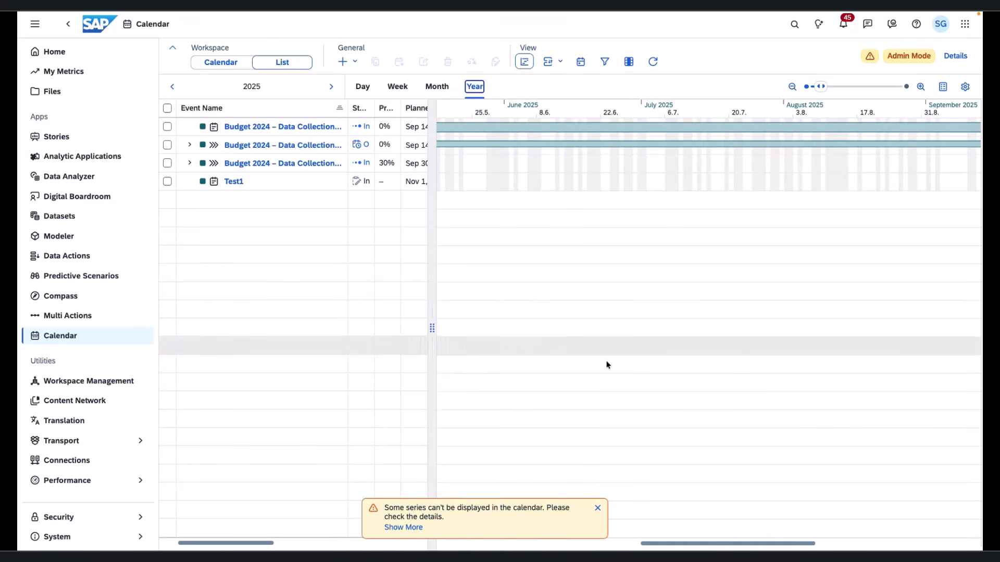
{"action": "left_click", "coordinate": [597, 508]}
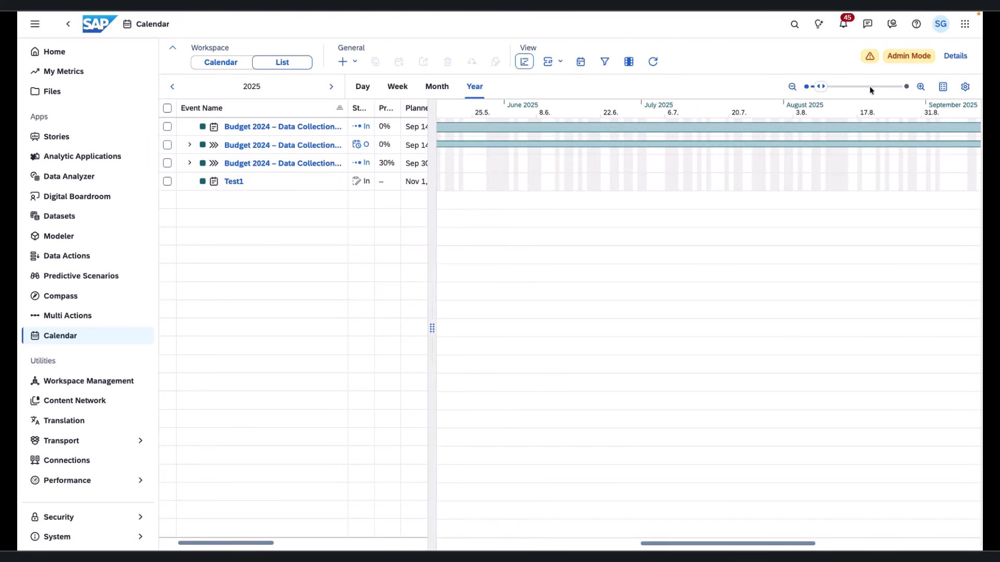
{"action": "left_click", "coordinate": [437, 87]}
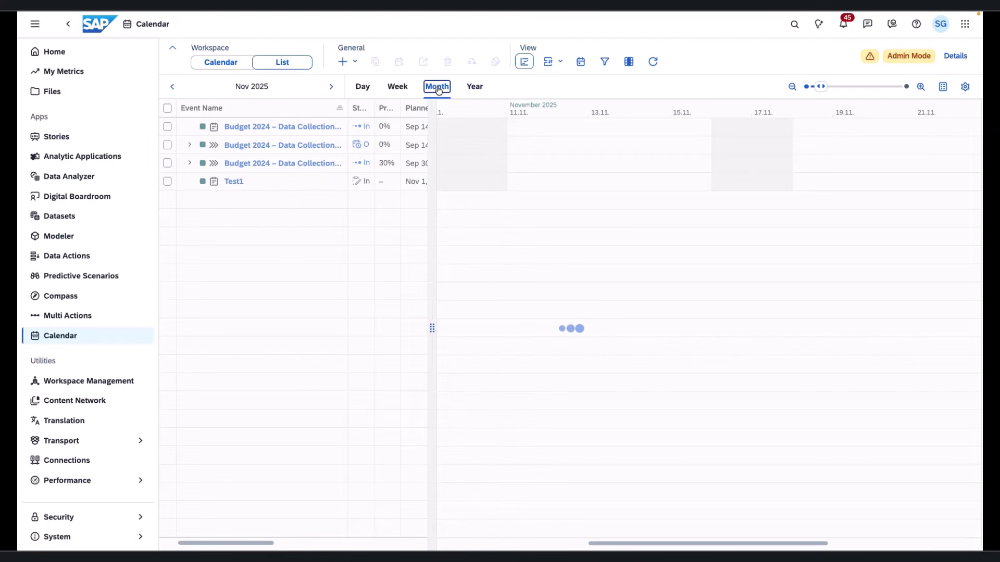
Start a new data action task in the Calendar with the event name Copy Plan.
{"action": "left_click", "coordinate": [343, 62]}
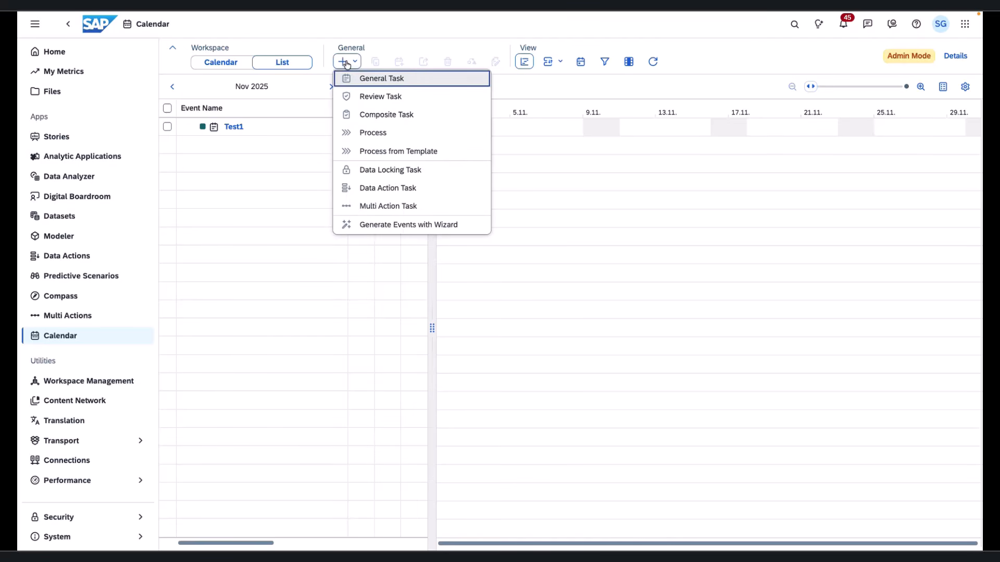
{"action": "left_click", "coordinate": [367, 189]}
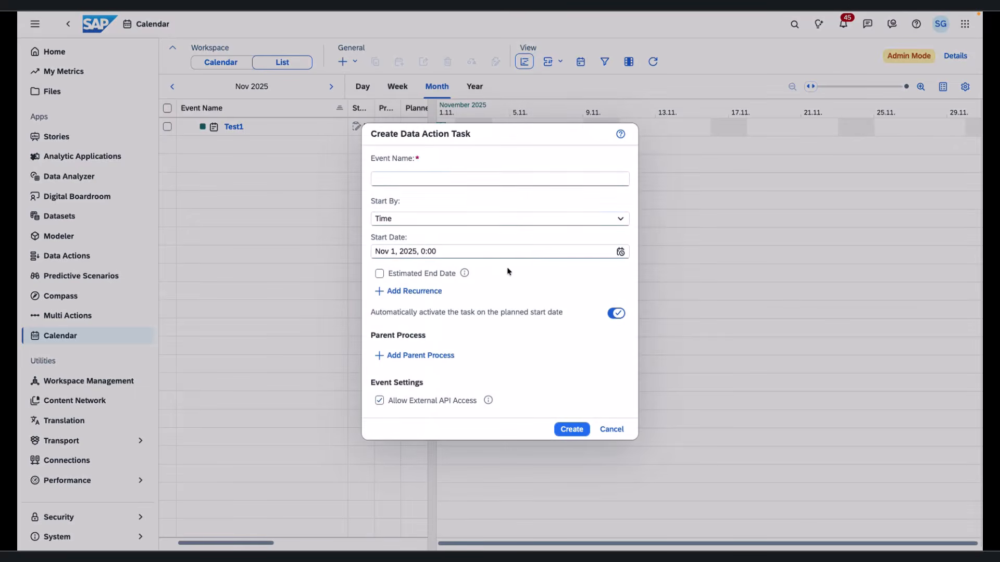
{"action": "type", "text": "Copy Plan"}
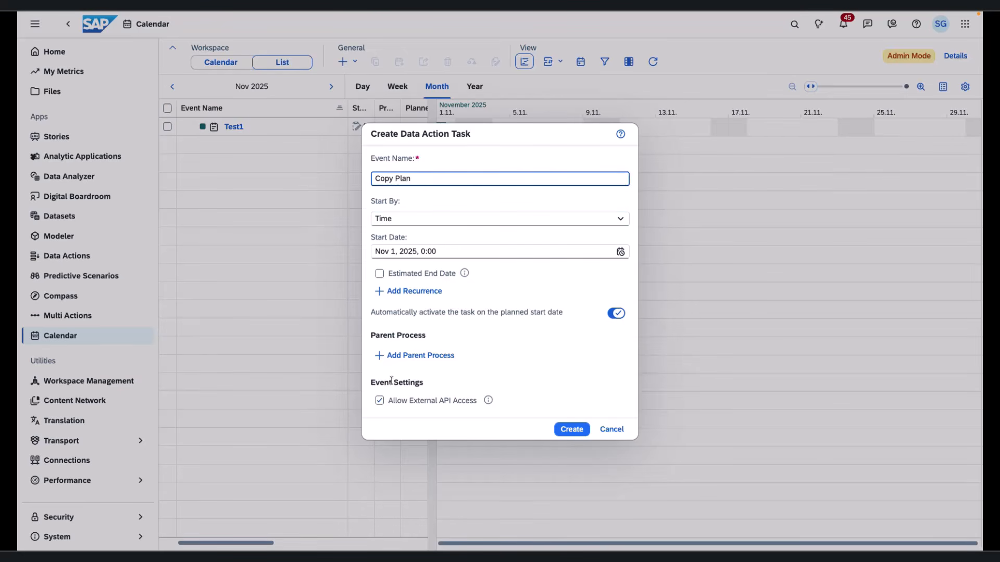
Add a daily recurrence to the Copy Plan task that repeats every 3 working days.
{"action": "left_click", "coordinate": [400, 292]}
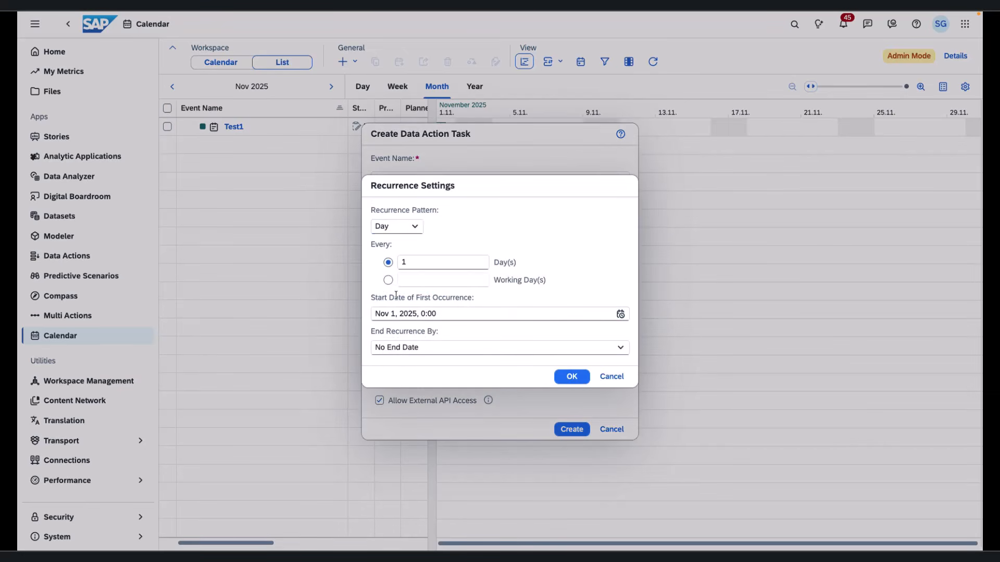
{"action": "left_click", "coordinate": [389, 280]}
{"action": "left_click", "coordinate": [388, 280]}
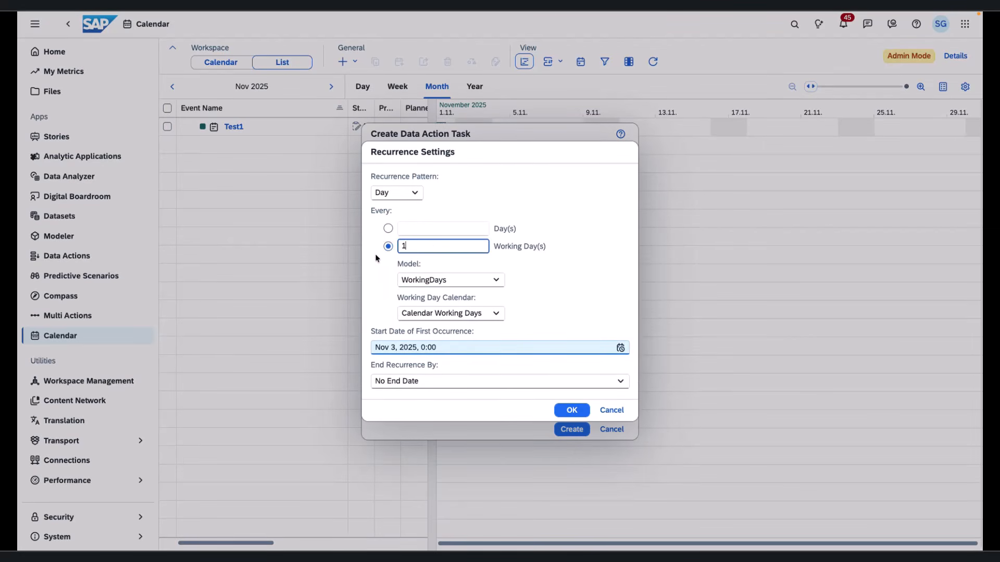
{"action": "key", "text": "BackSpace"}
{"action": "type", "text": "3"}
{"action": "left_click", "coordinate": [393, 347]}
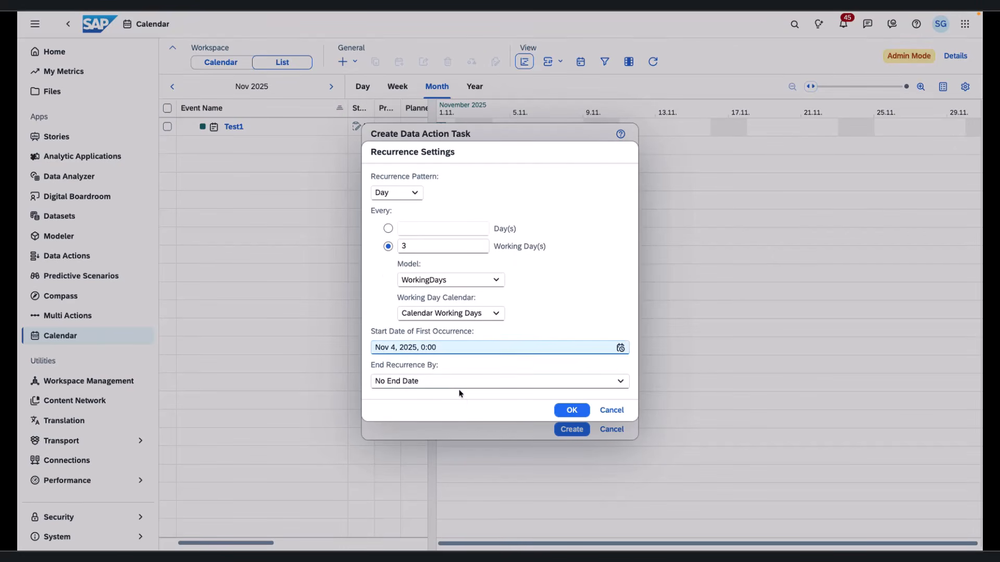
End the recurrence after 4 occurrences, accept the recurrence settings, and create the Copy Plan task.
{"action": "left_click", "coordinate": [511, 387]}
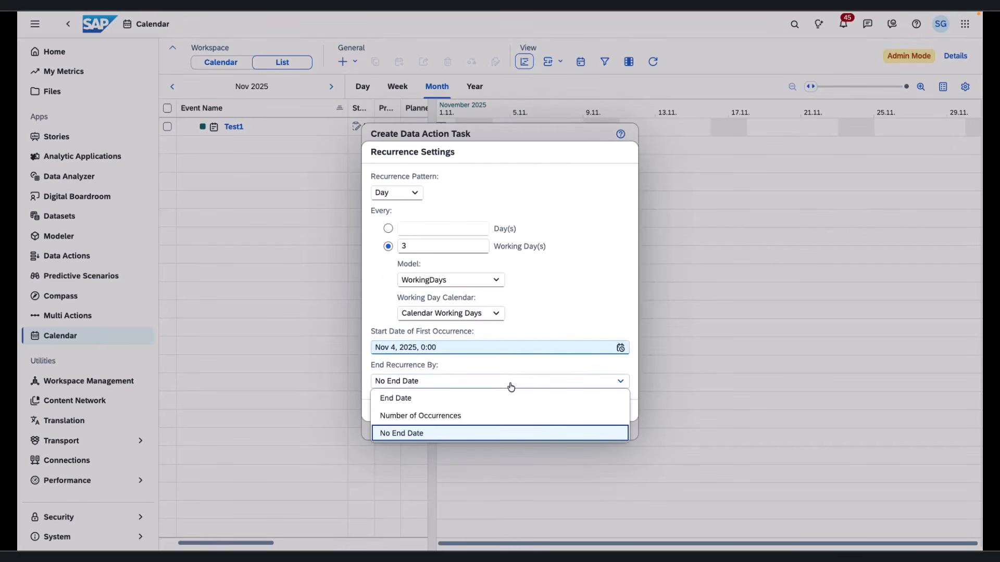
{"action": "left_click", "coordinate": [475, 415]}
{"action": "double_click", "coordinate": [395, 392]}
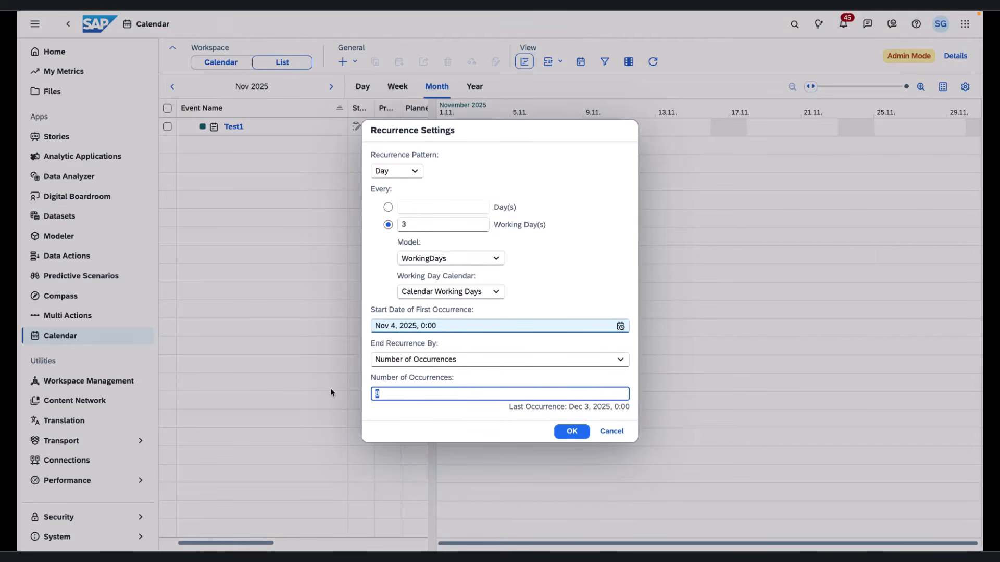
{"action": "type", "text": "4"}
{"action": "left_click", "coordinate": [571, 431]}
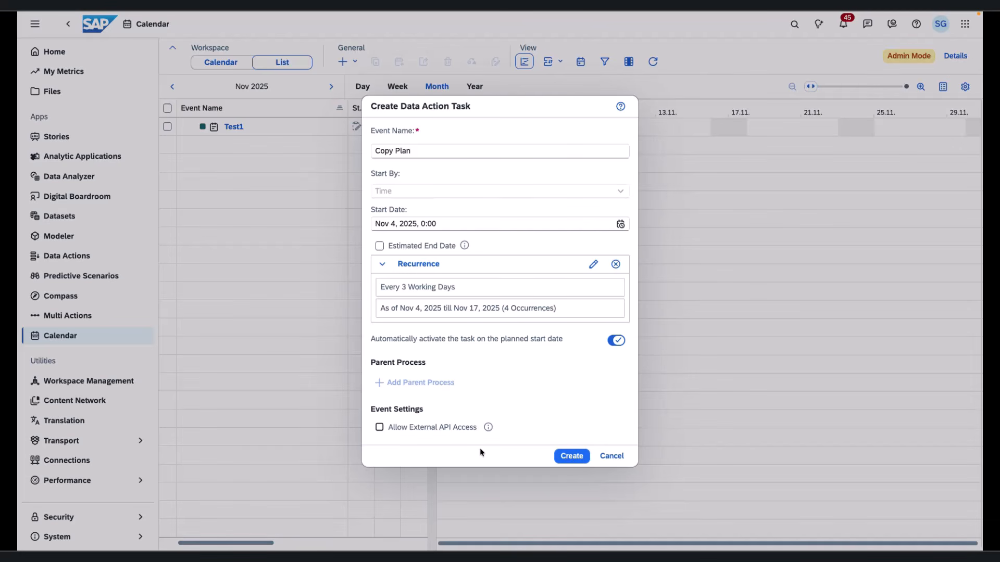
{"action": "left_click", "coordinate": [568, 456]}
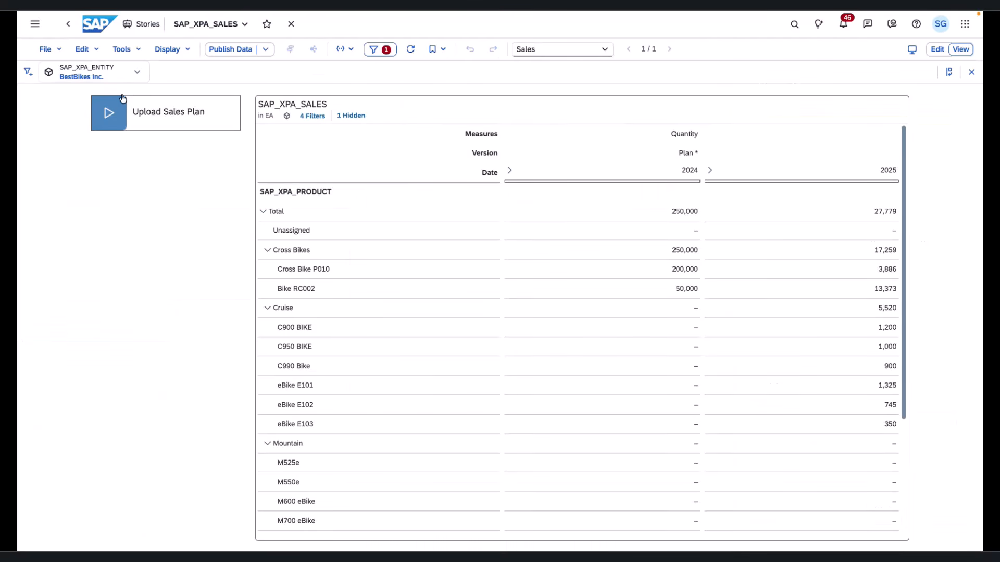
Open publication scheduling for the SAP_XPA_SALES story and add a recurrence with the Week pattern.
{"action": "left_click", "coordinate": [46, 49]}
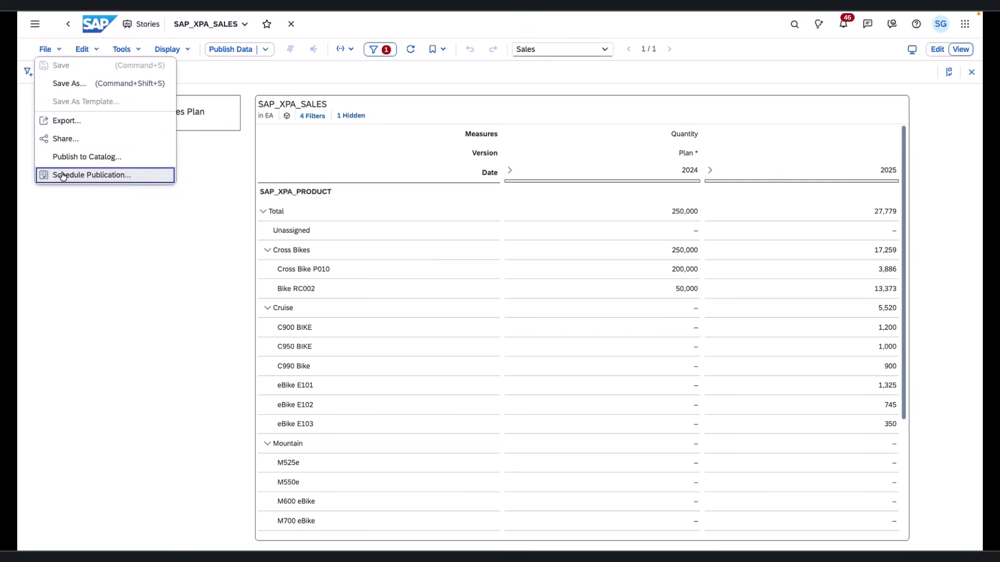
{"action": "key", "text": "Return"}
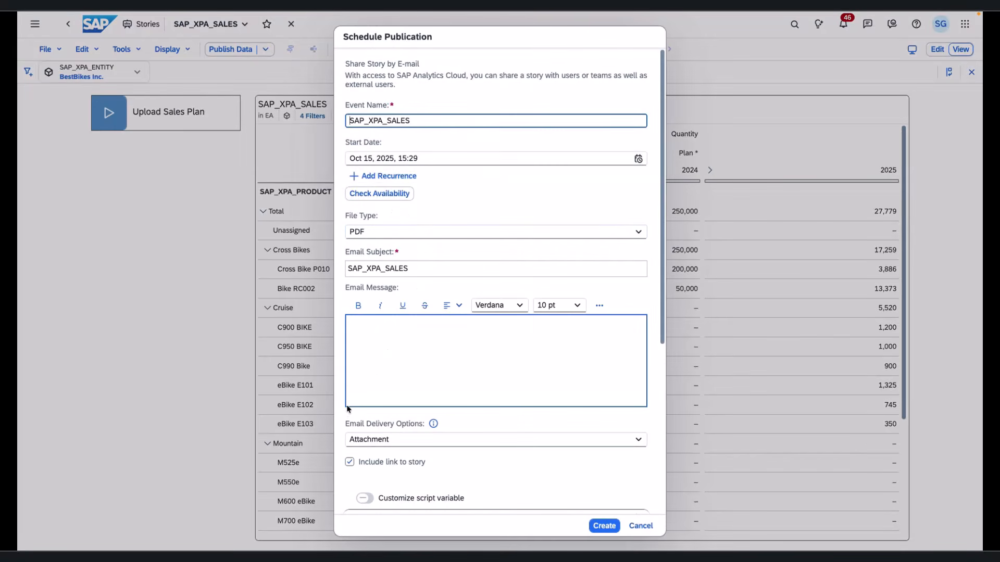
{"action": "left_click", "coordinate": [396, 176]}
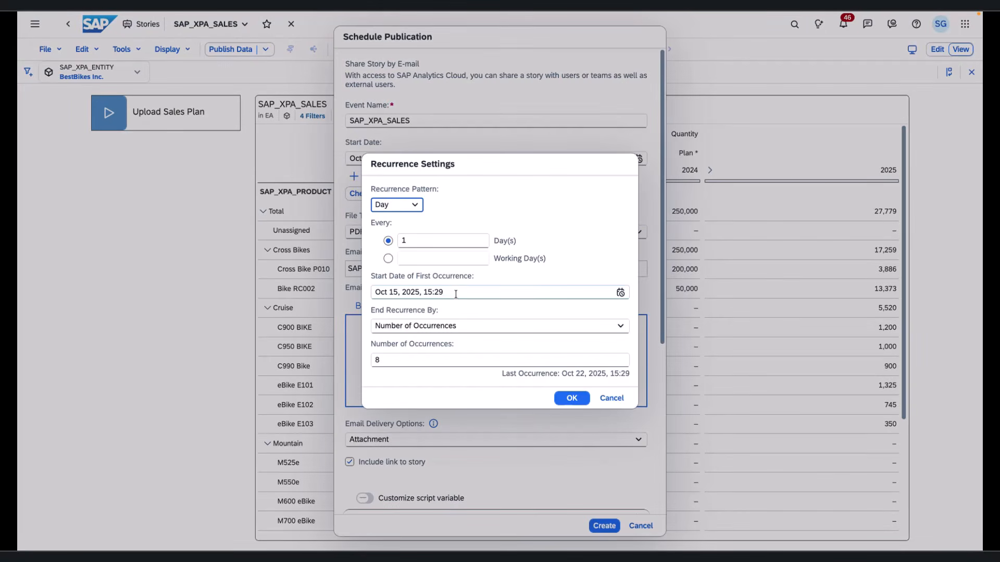
{"action": "left_click", "coordinate": [409, 205]}
{"action": "left_click", "coordinate": [392, 257]}
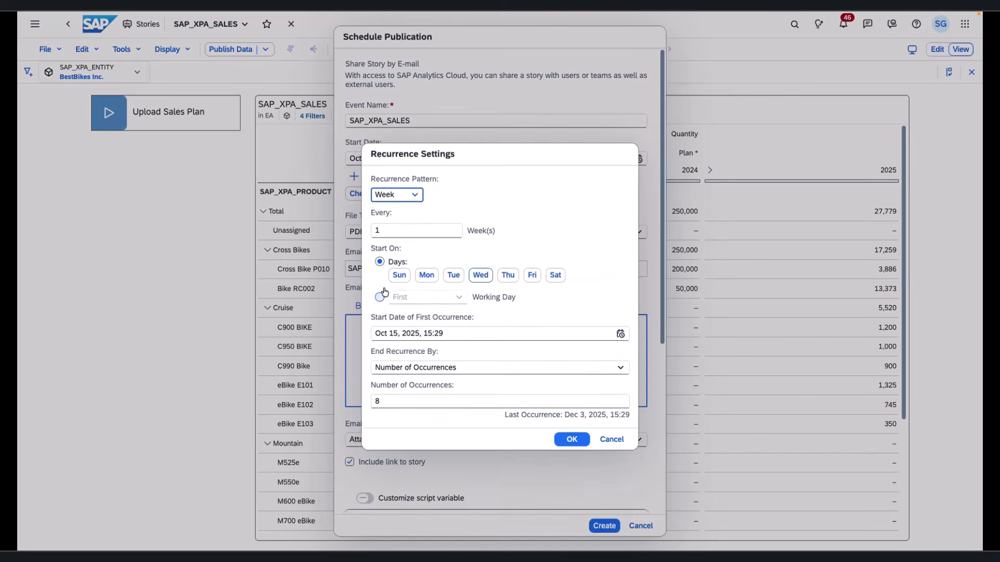
Set the weekly recurrence to start on the first working day, using the WorkingDays model and the Calendar Working Days calendar.
{"action": "left_click", "coordinate": [379, 281]}
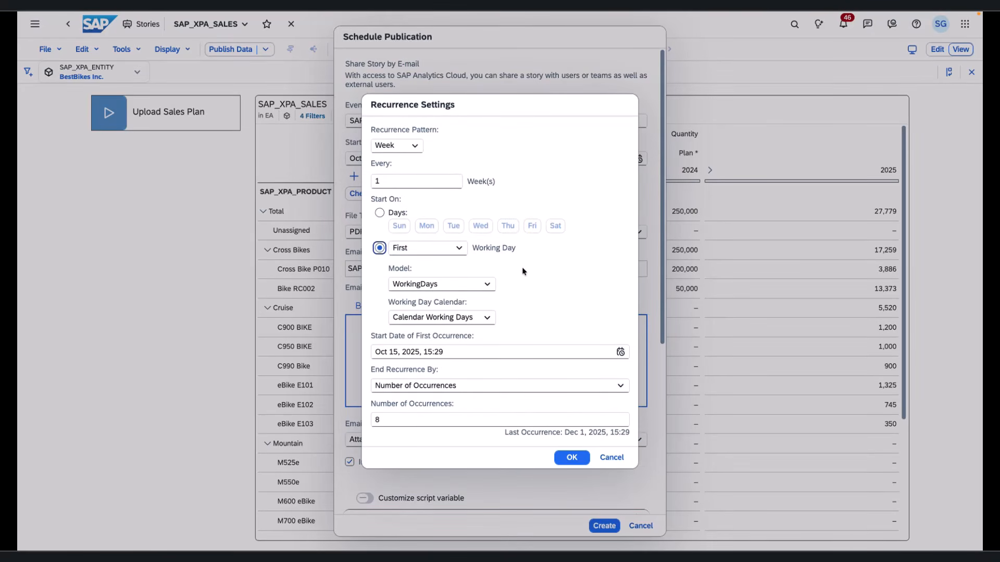
{"action": "left_click", "coordinate": [570, 459]}
Add the SAP Analytics Cloud user as recipient of View 1 and create the scheduled publication.
{"action": "scroll", "coordinate": [534, 471], "scroll_direction": "down", "scroll_amount": 5}
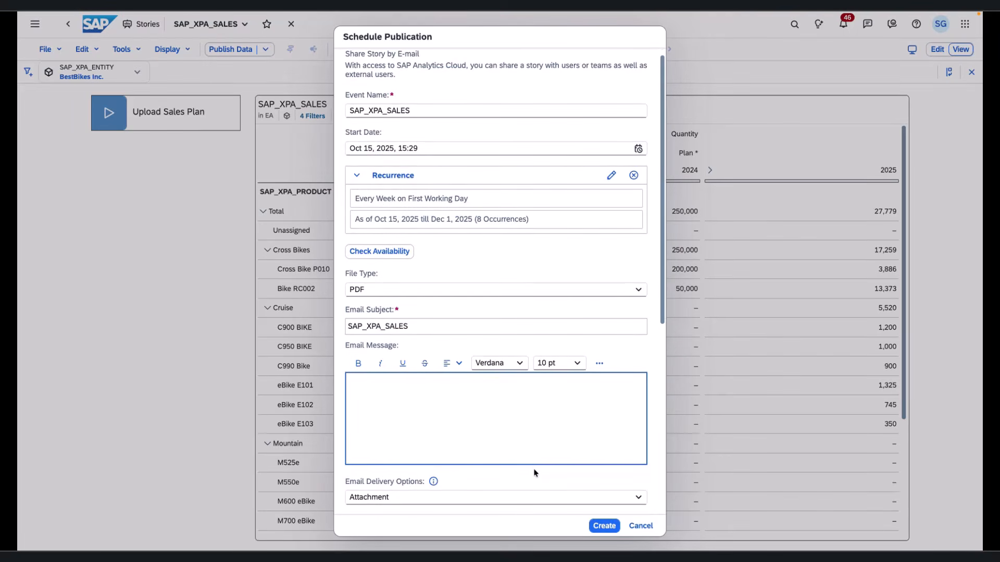
{"action": "left_click", "coordinate": [428, 374]}
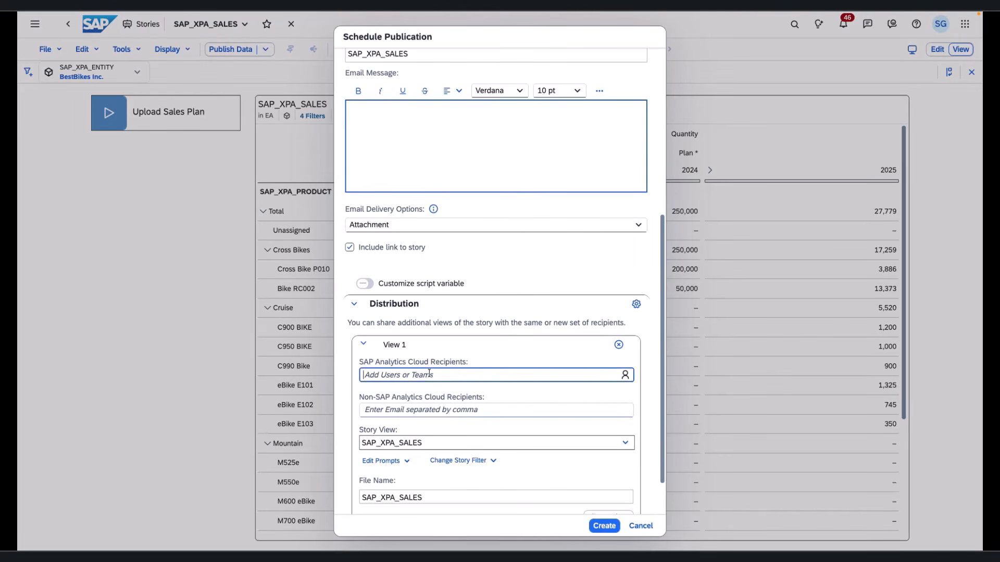
{"action": "type", "text": "Godf"}
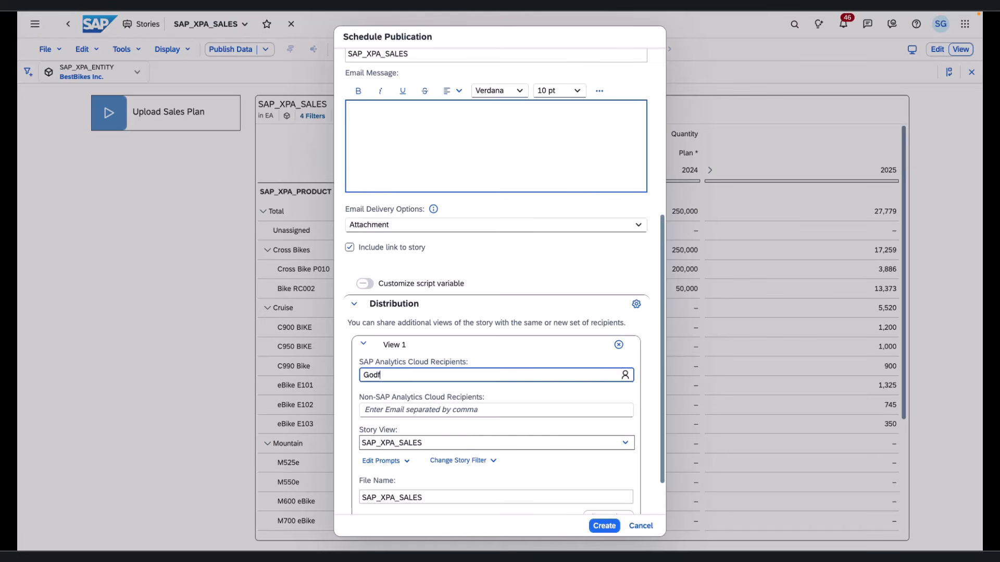
{"action": "type", "text": "ree"}
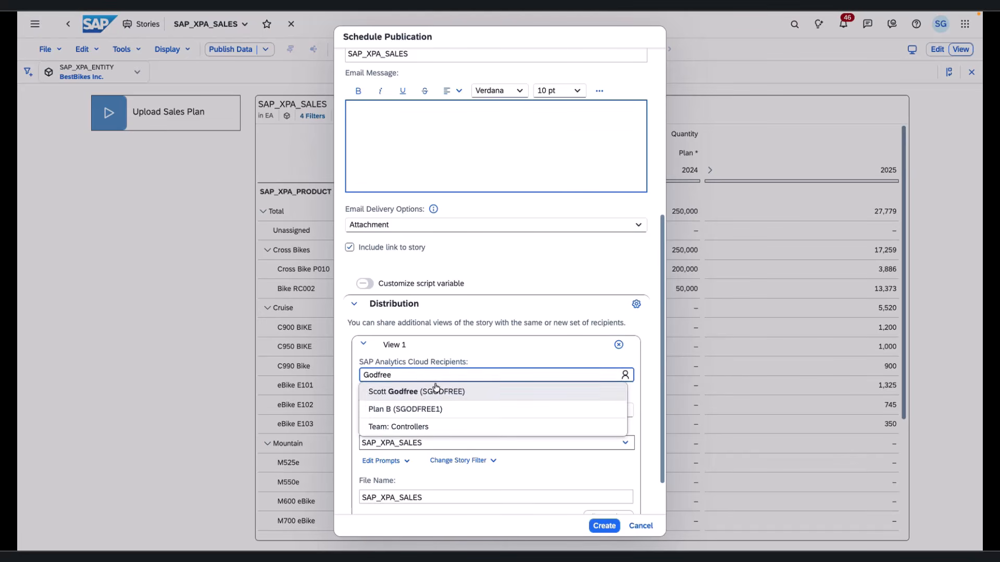
{"action": "left_click", "coordinate": [435, 388]}
{"action": "scroll", "coordinate": [527, 356], "scroll_direction": "up", "scroll_amount": 5}
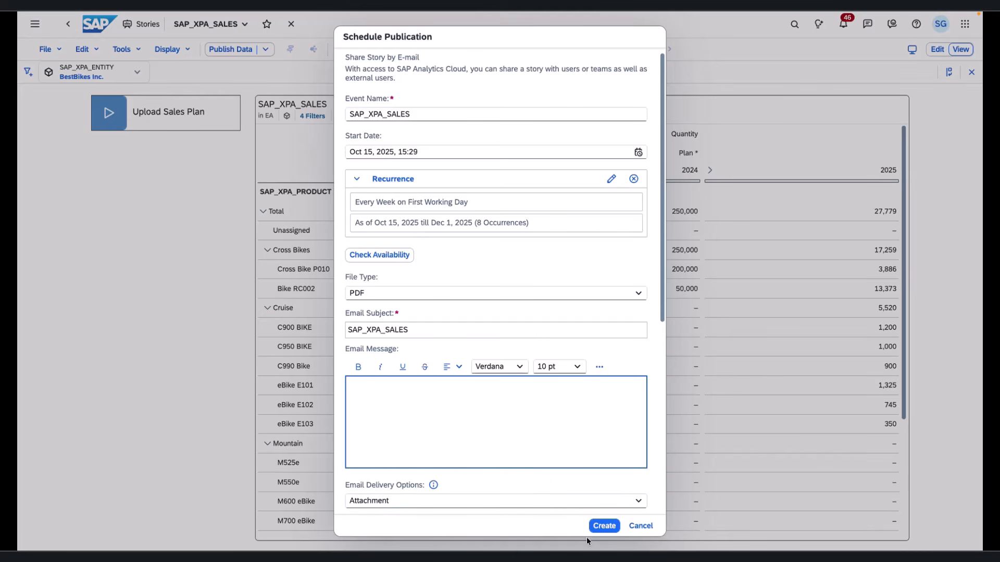
{"action": "left_click", "coordinate": [605, 526]}
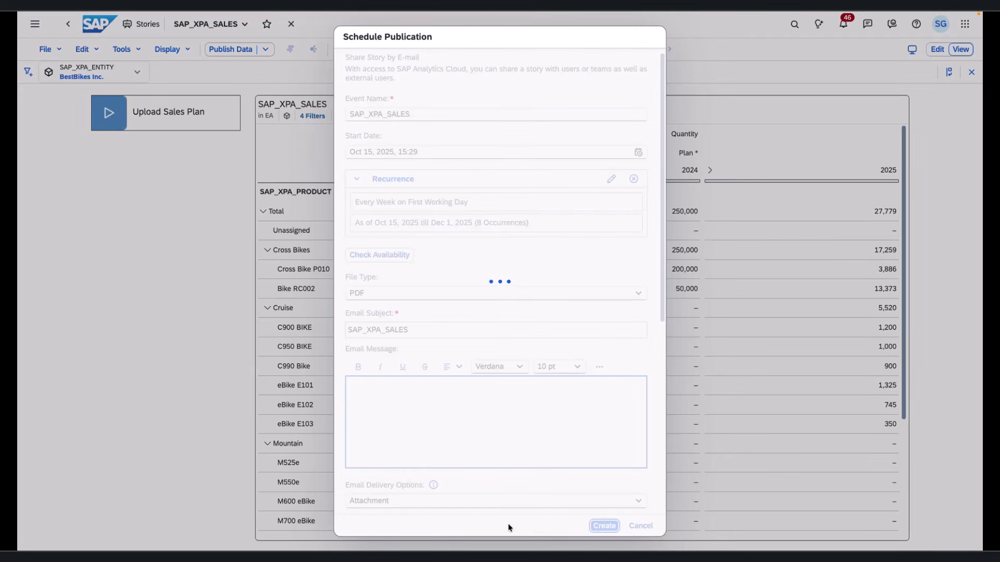
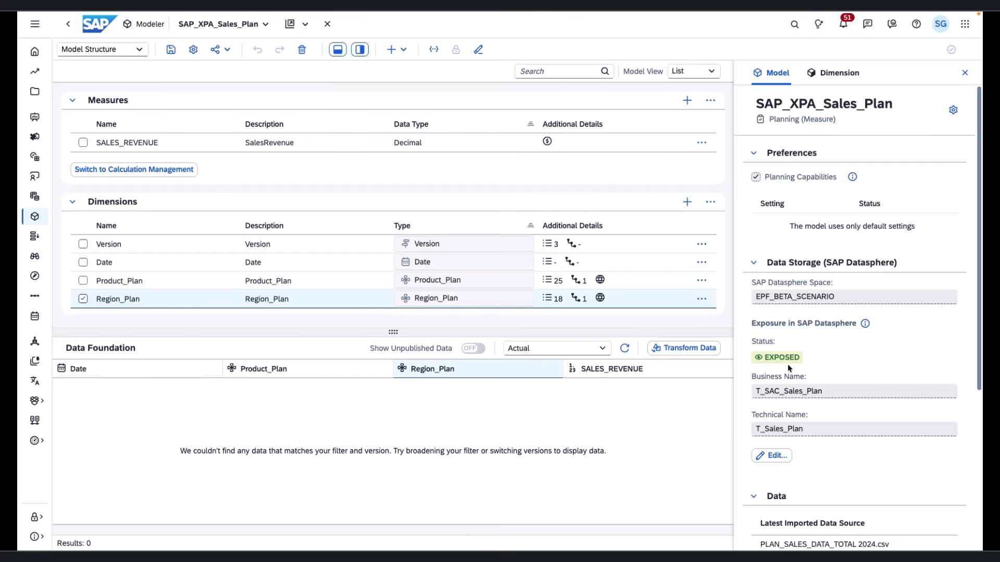
Check the SAP_XPA_Sales_Plan model's exposure status and start connecting an external data source to the model.
{"action": "left_click_drag", "start_coordinate": [765, 355], "coordinate": [833, 355]}
{"action": "scroll", "coordinate": [838, 369], "scroll_direction": "down", "scroll_amount": 4}
{"action": "scroll", "coordinate": [913, 350], "scroll_direction": "down", "scroll_amount": 2}
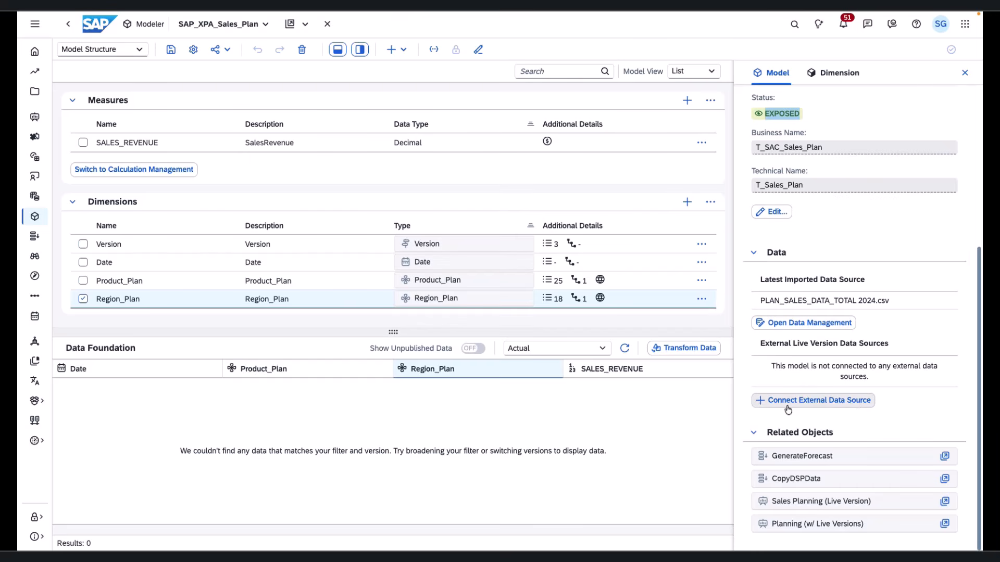
{"action": "left_click", "coordinate": [814, 401]}
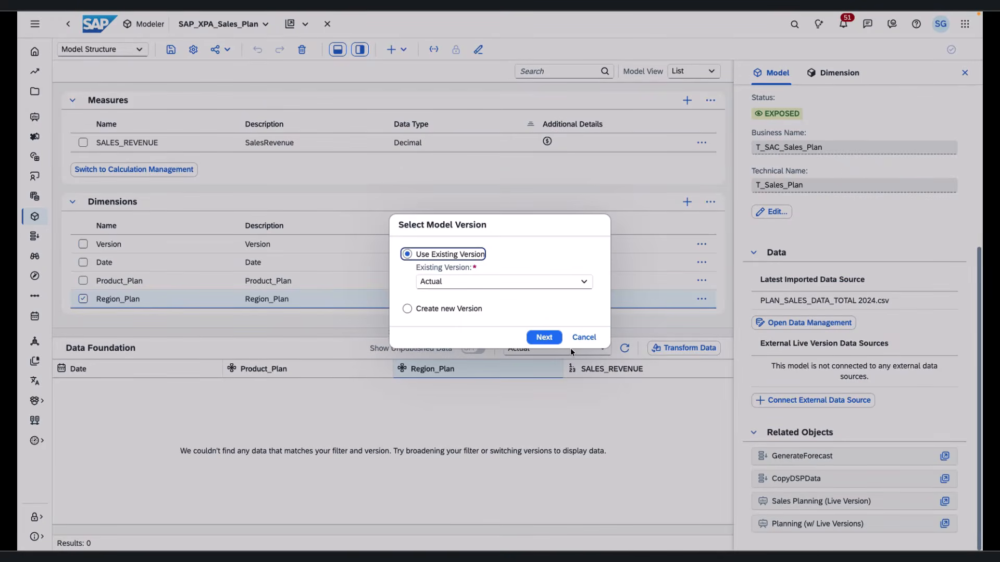
{"action": "left_click", "coordinate": [482, 284]}
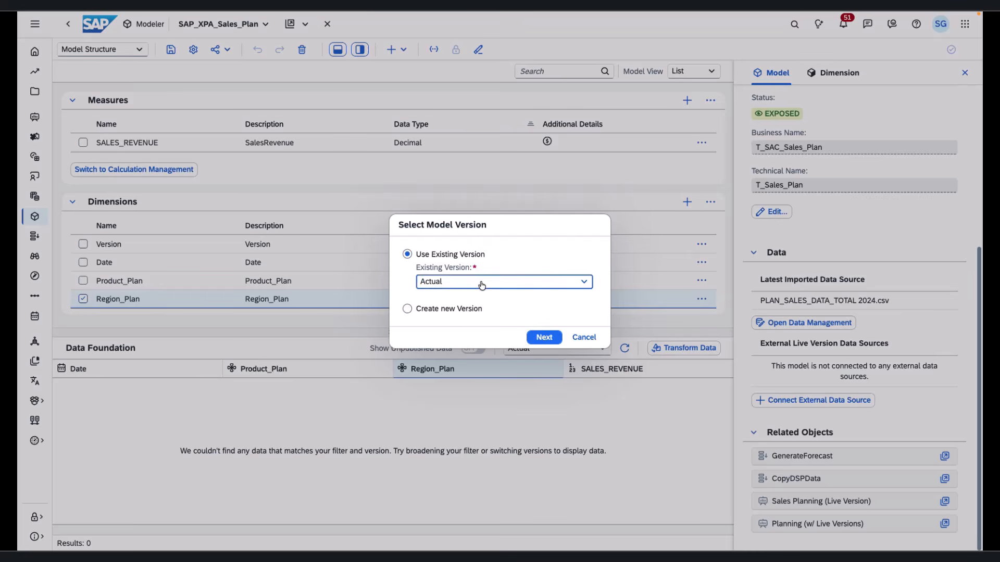
{"action": "left_click", "coordinate": [482, 285]}
{"action": "left_click", "coordinate": [521, 263]}
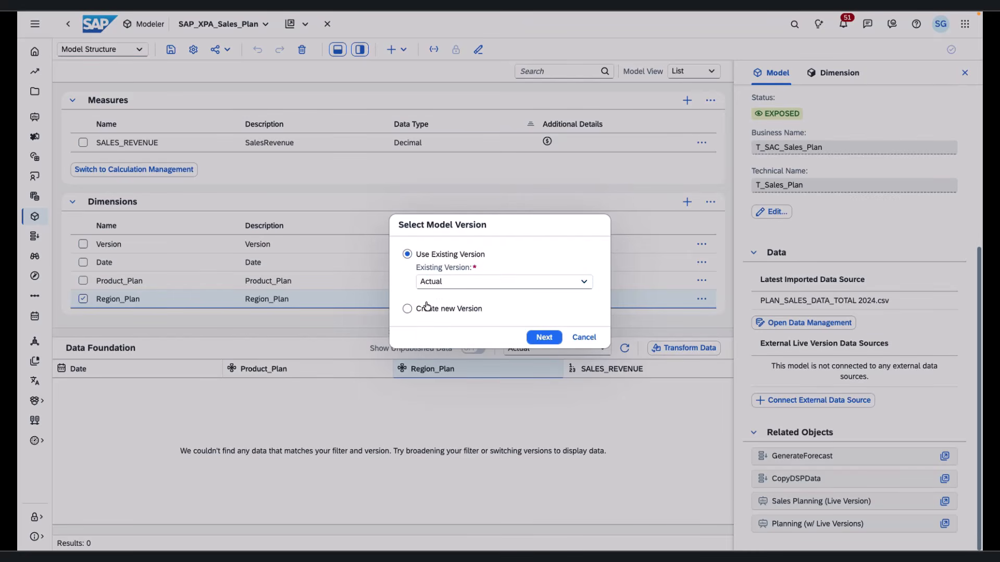
{"action": "left_click", "coordinate": [424, 309]}
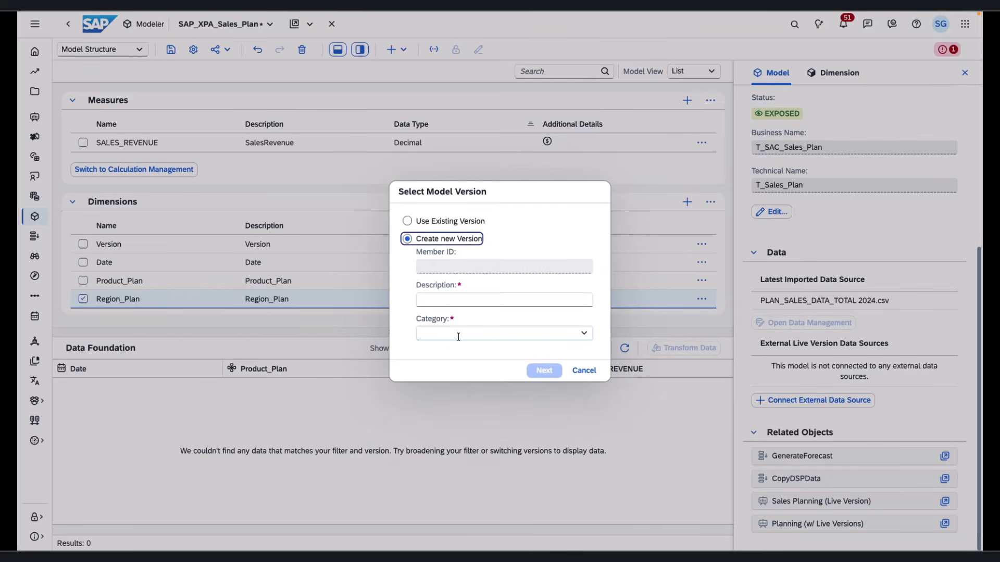
{"action": "left_click", "coordinate": [581, 333]}
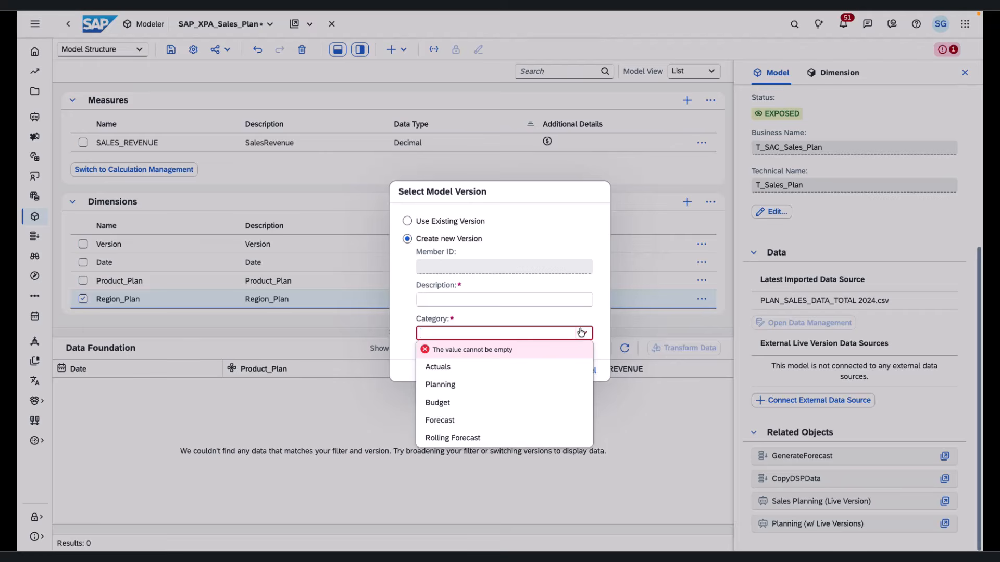
{"action": "left_click", "coordinate": [581, 333]}
{"action": "left_click", "coordinate": [407, 221]}
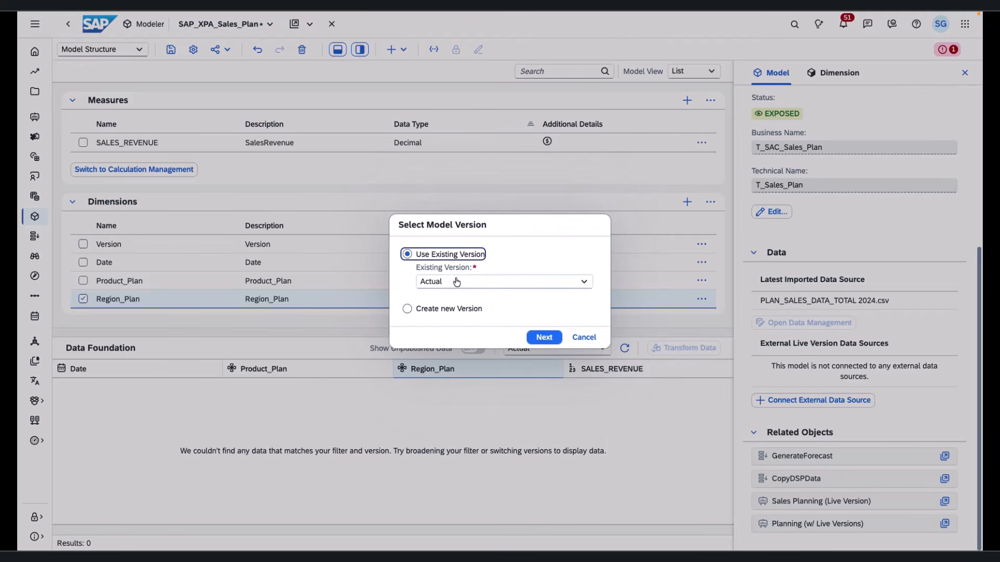
Keep the existing Actual version and choose the V_DSP_Sales_Actual view from the Sales_Planning folder as its external source.
{"action": "left_click", "coordinate": [542, 339]}
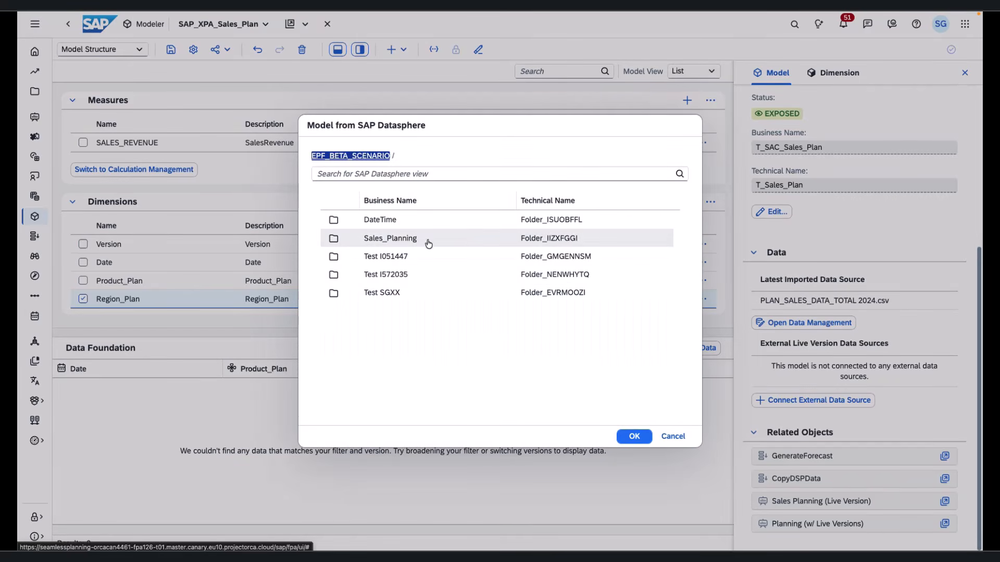
{"action": "left_click", "coordinate": [428, 243]}
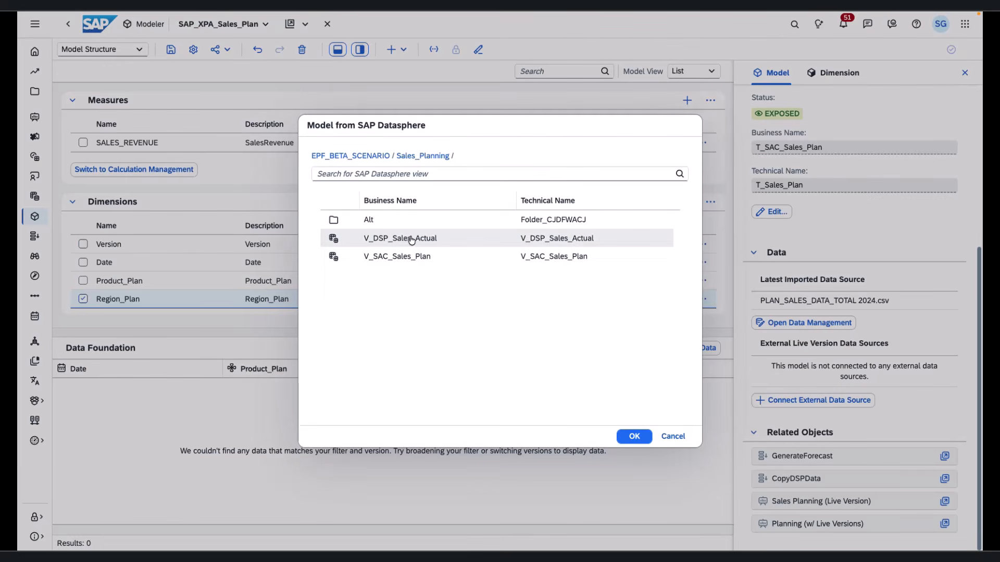
{"action": "left_click", "coordinate": [411, 240]}
{"action": "left_click", "coordinate": [624, 436]}
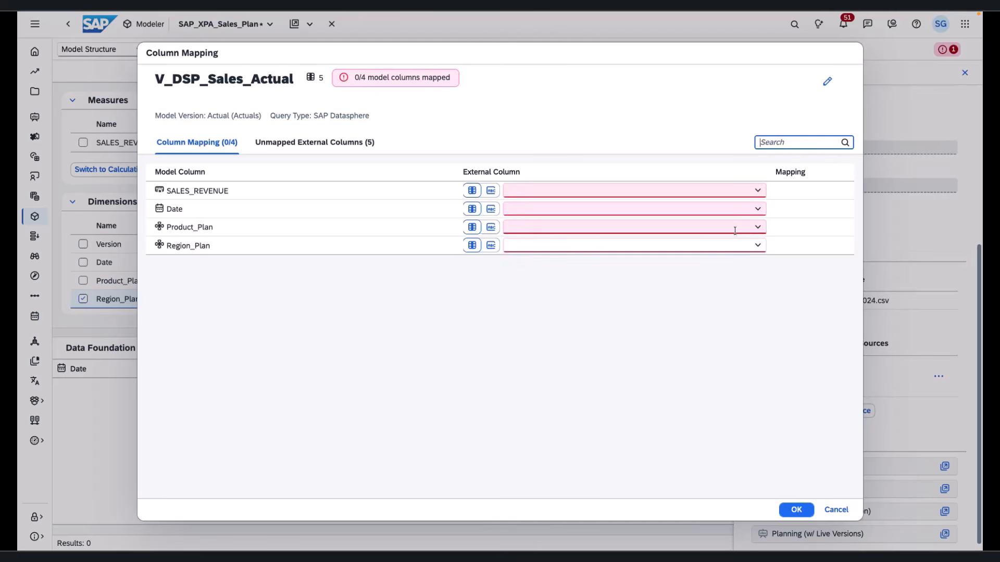
Map SALES_REVENUE to SalesRevenue, Date to Month, Product_Plan to Product and Region_Plan to Regions, and confirm the column mapping.
{"action": "left_click", "coordinate": [757, 191]}
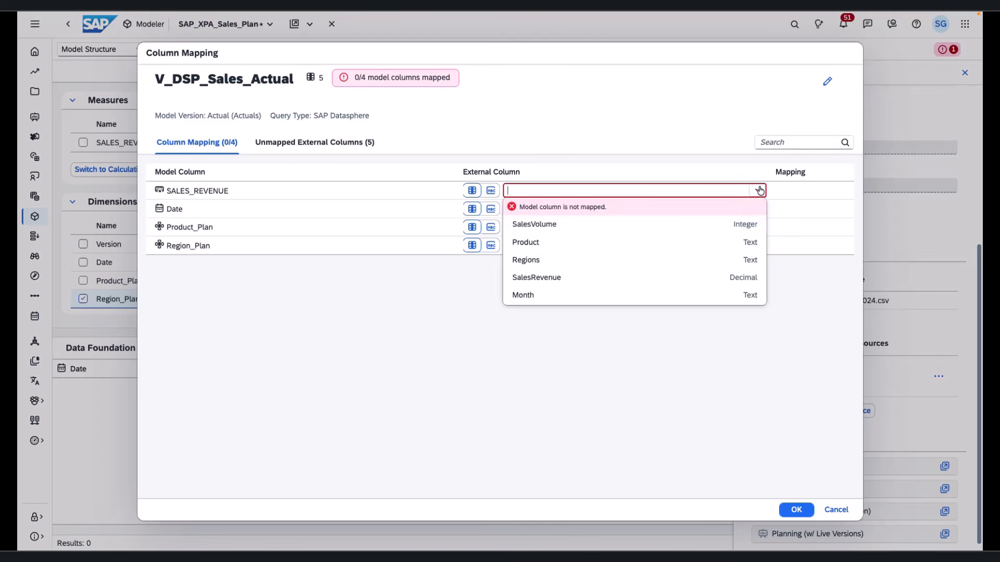
{"action": "left_click", "coordinate": [610, 277]}
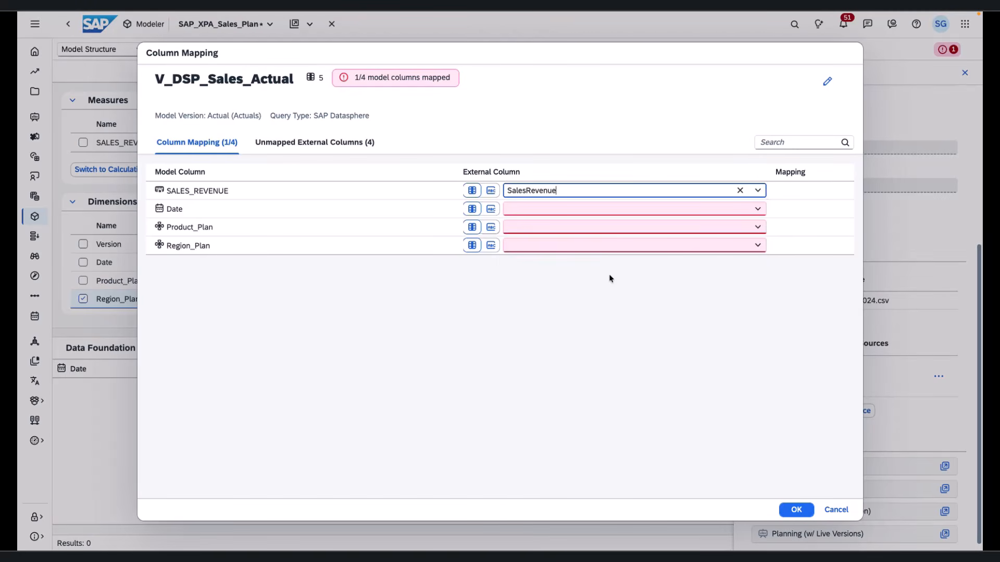
{"action": "left_click", "coordinate": [716, 210]}
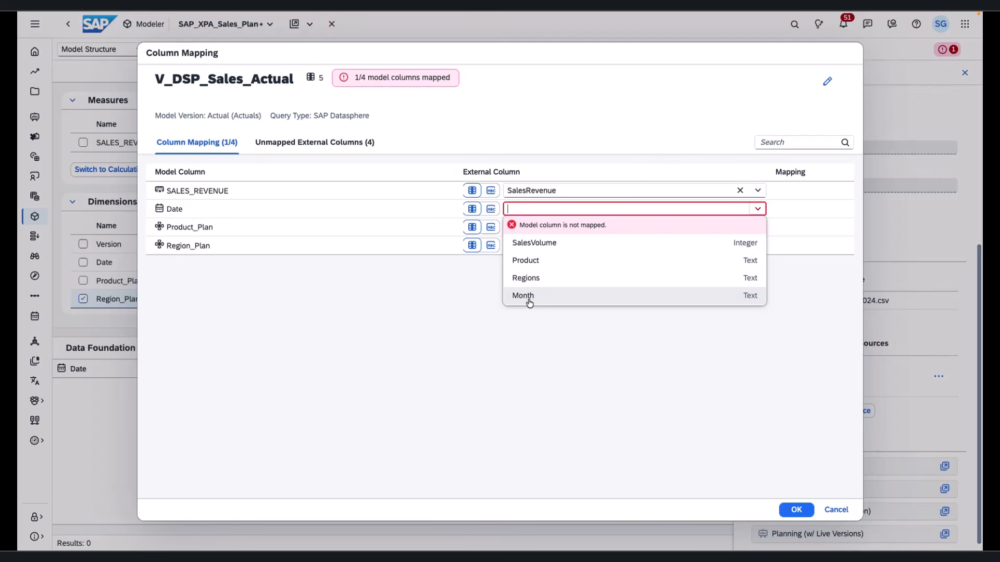
{"action": "left_click", "coordinate": [529, 297]}
{"action": "left_click", "coordinate": [757, 226]}
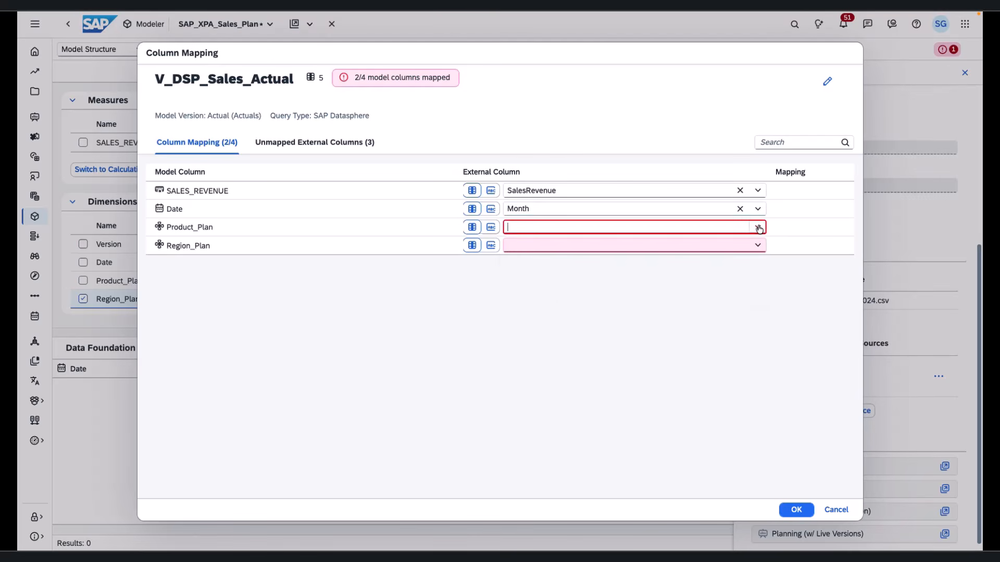
{"action": "left_click", "coordinate": [630, 278]}
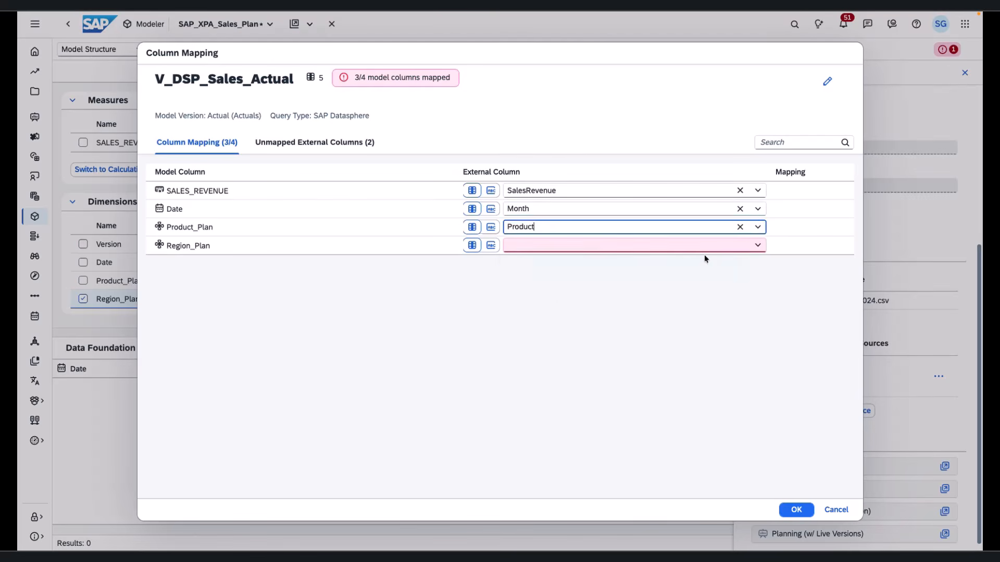
{"action": "left_click", "coordinate": [757, 245]}
{"action": "left_click", "coordinate": [557, 302]}
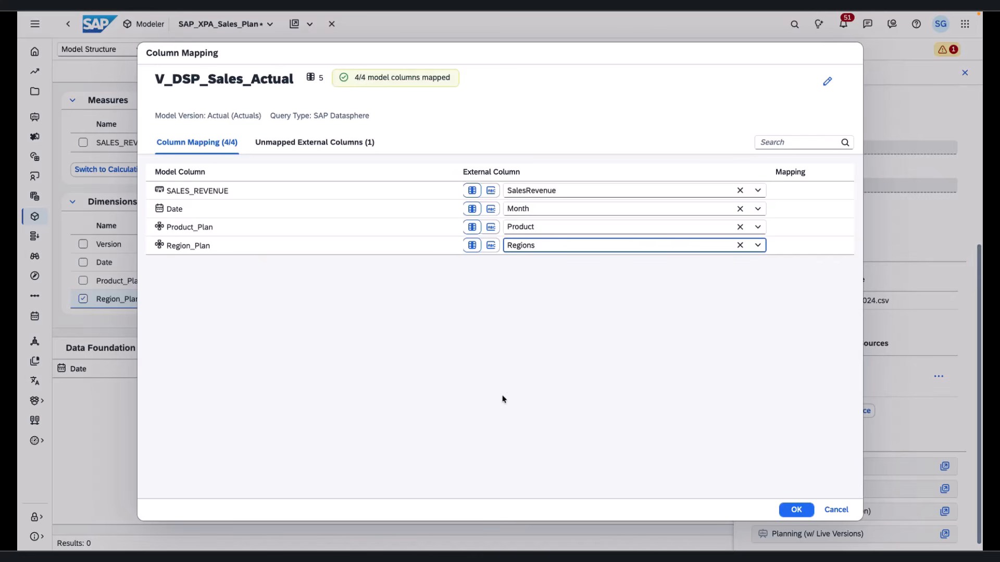
{"action": "left_click", "coordinate": [792, 512]}
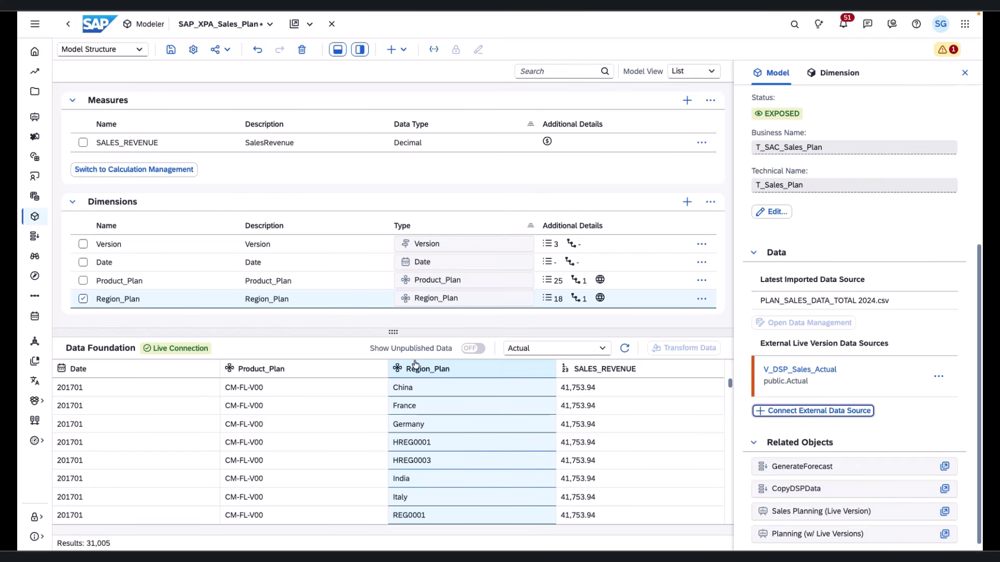
Review the live data preview of the Actual version and the column mapping of the V_DSP_Sales_Actual source.
{"action": "left_click_drag", "start_coordinate": [153, 348], "coordinate": [210, 348]}
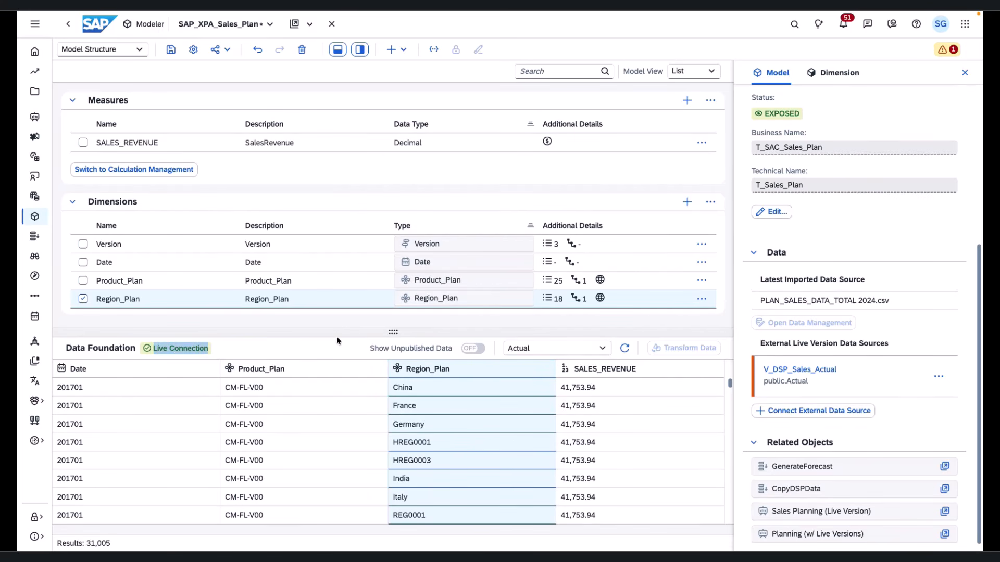
{"action": "left_click", "coordinate": [625, 348]}
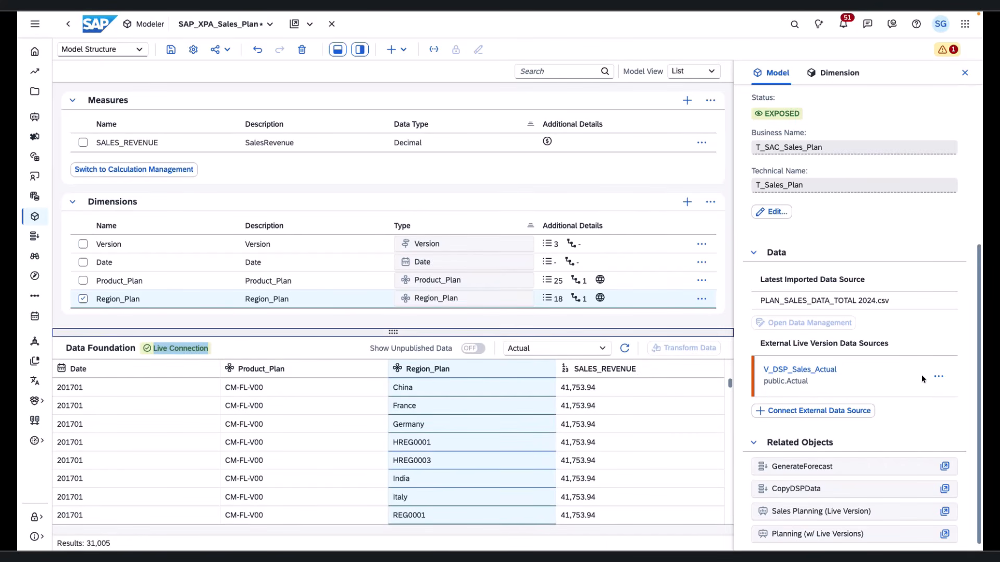
{"action": "left_click", "coordinate": [941, 376]}
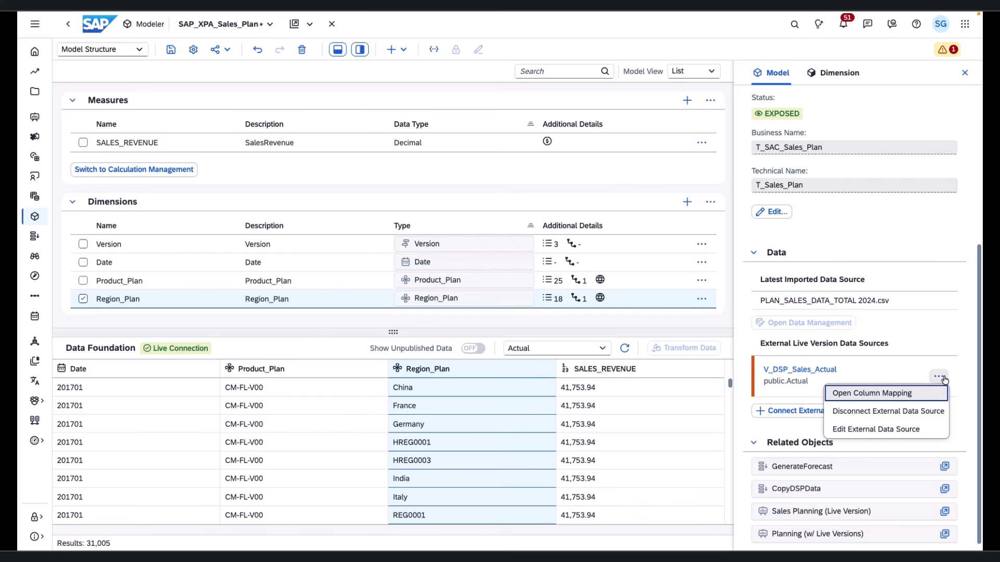
{"action": "left_click", "coordinate": [896, 394]}
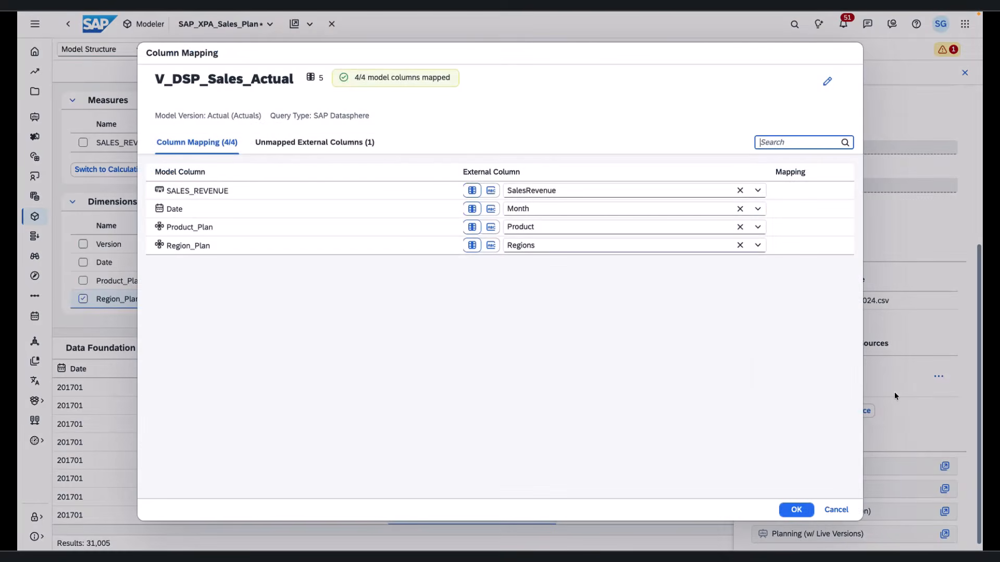
{"action": "left_click", "coordinate": [836, 509]}
Save the model and refresh the data in the Planning (w/ Live Versions) story.
{"action": "left_click", "coordinate": [171, 50]}
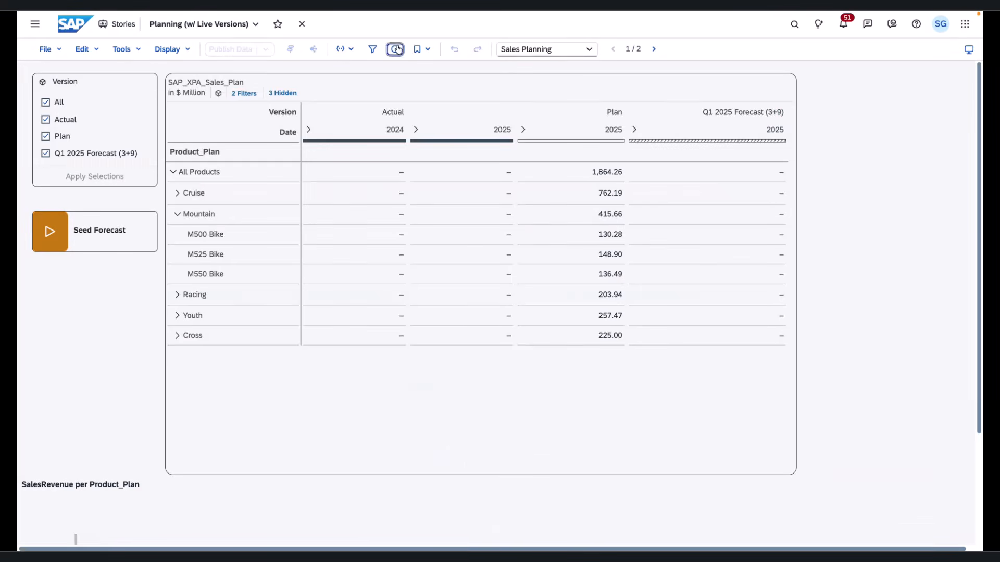
{"action": "left_click", "coordinate": [395, 49]}
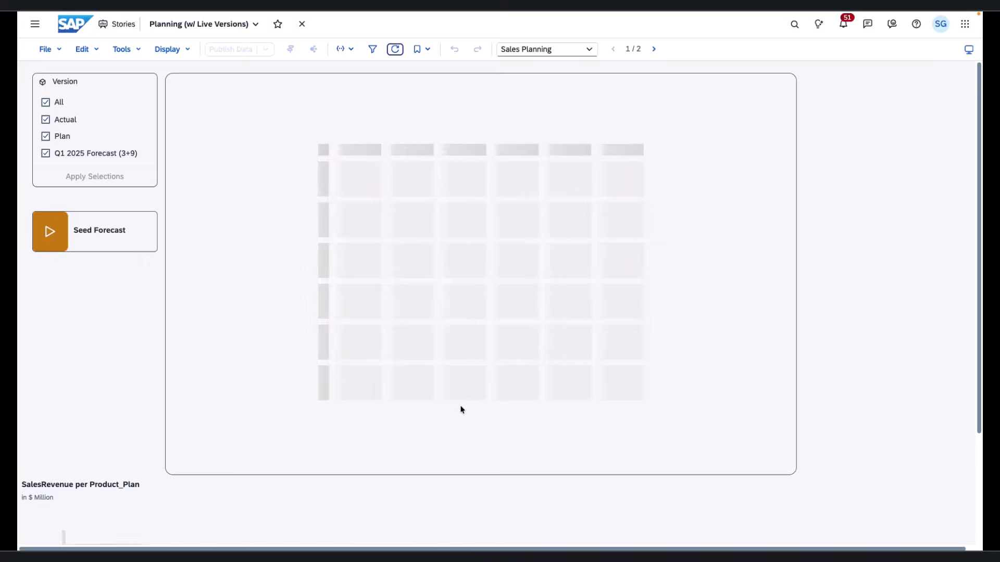
Examine the 2024 and 2025 Actual values against the 2025 Plan total for All Products in the sales planning table.
{"action": "left_click_drag", "start_coordinate": [401, 172], "coordinate": [489, 330]}
{"action": "left_click", "coordinate": [448, 235]}
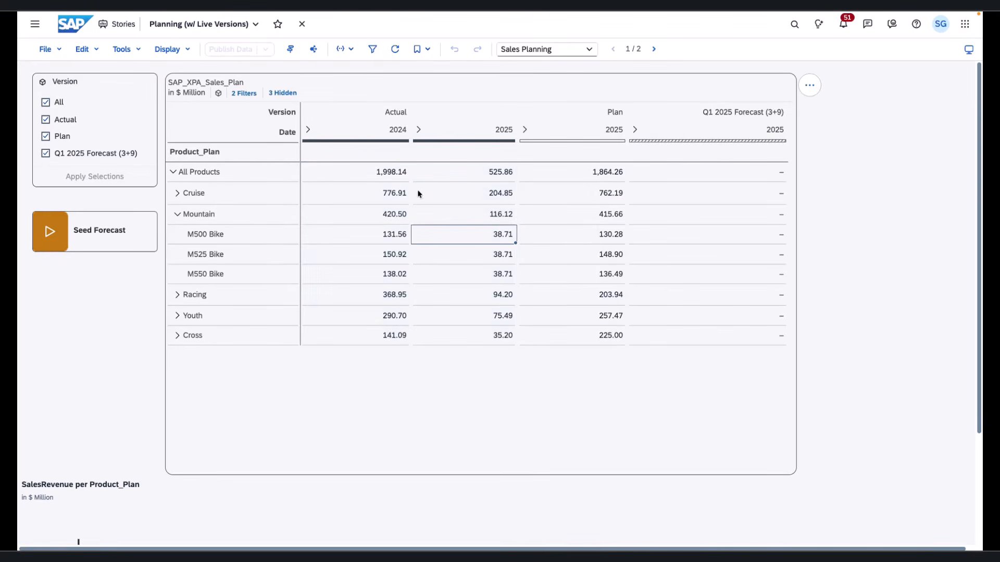
{"action": "left_click", "coordinate": [386, 175]}
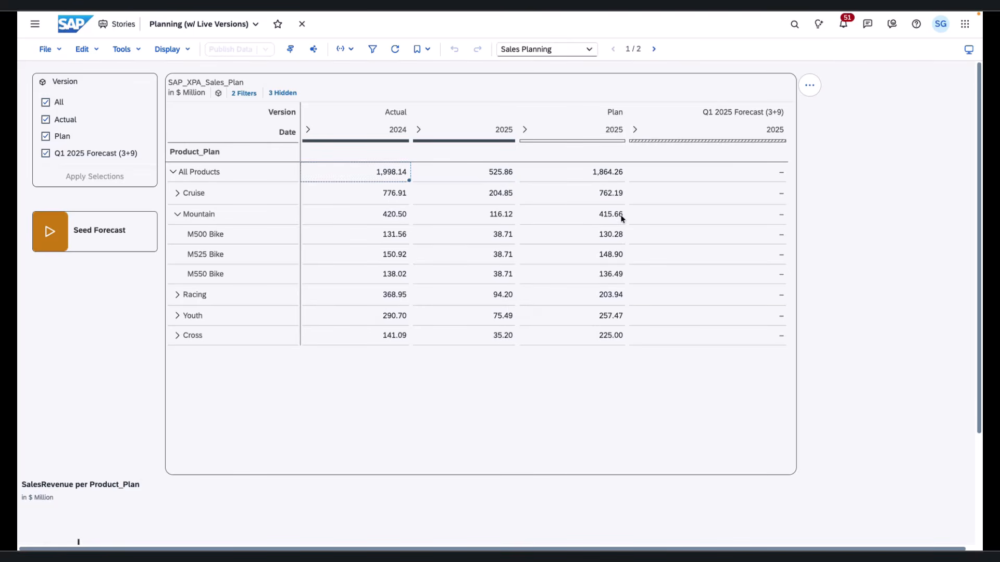
{"action": "left_click", "coordinate": [606, 173]}
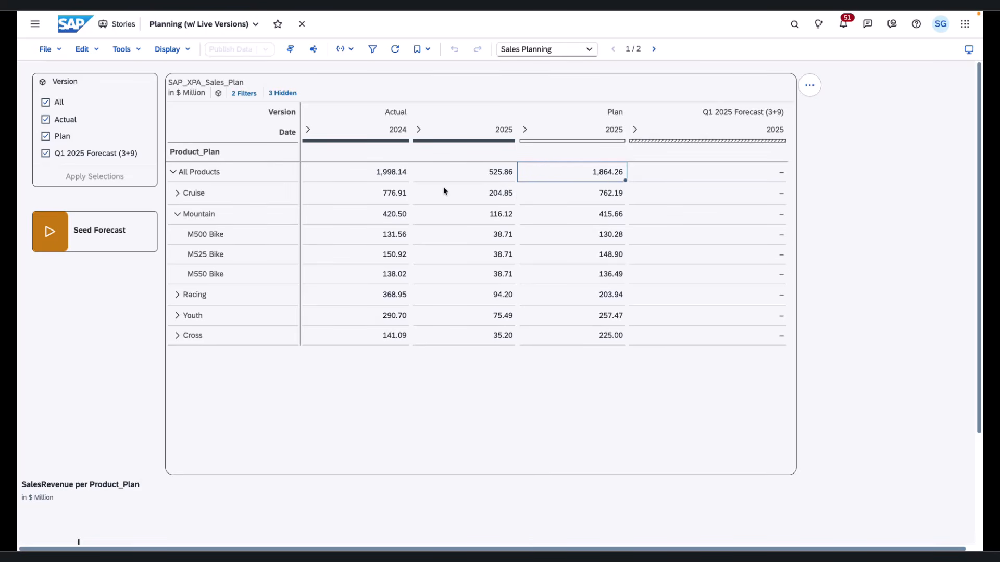
{"action": "left_click", "coordinate": [381, 178]}
{"action": "key", "text": "ctrl+c"}
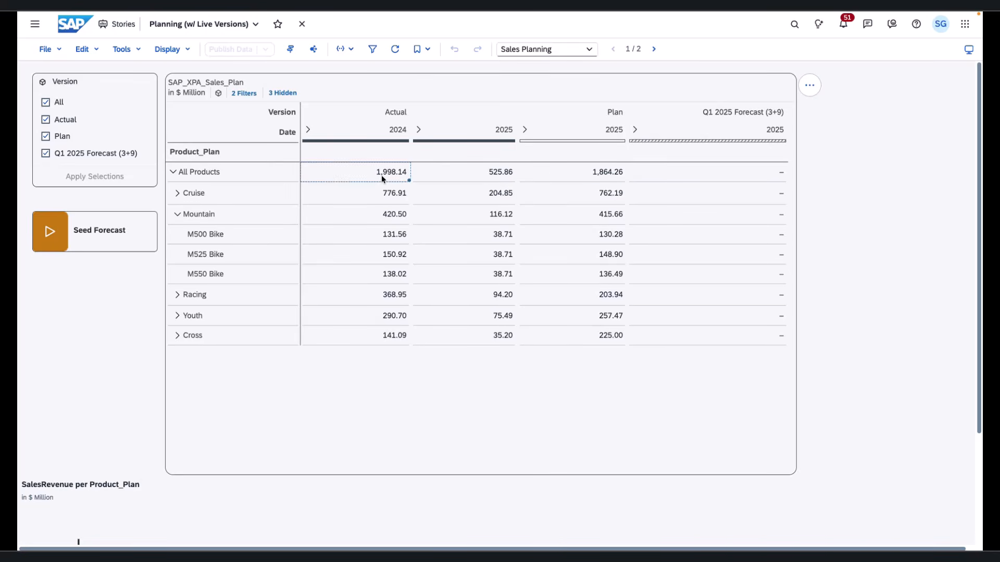
Compare the 2024 Actual and 2025 Plan values across all product rows, and check the All Products cell of the Q1 2025 Forecast (3+9).
{"action": "left_click", "coordinate": [624, 174]}
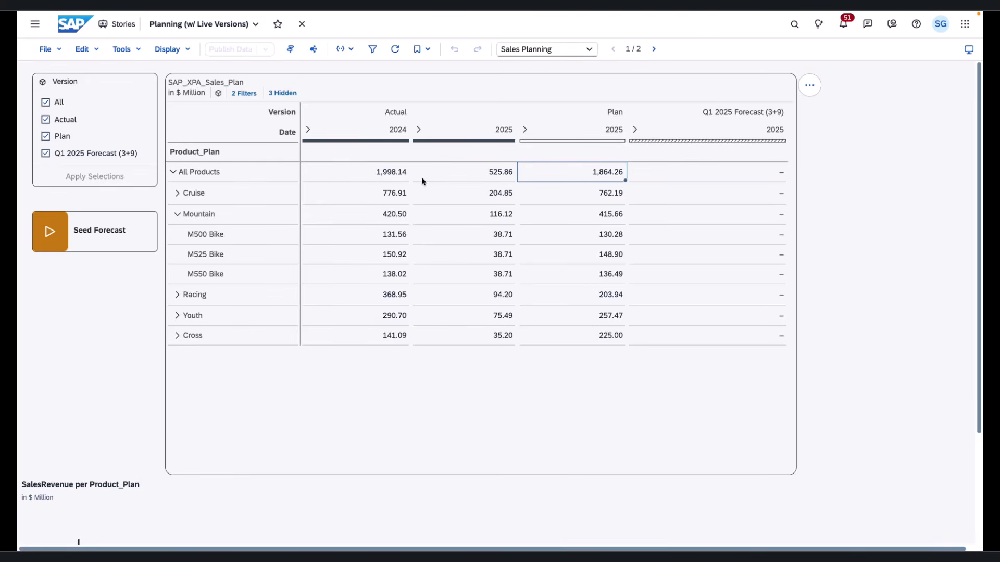
{"action": "left_click_drag", "start_coordinate": [399, 172], "coordinate": [407, 330]}
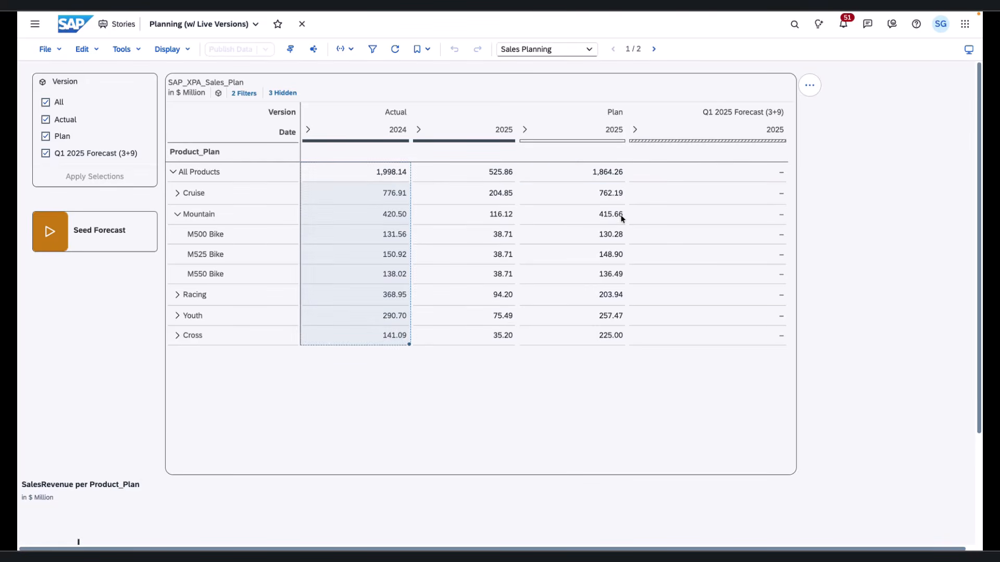
{"action": "left_click_drag", "start_coordinate": [611, 174], "coordinate": [616, 353]}
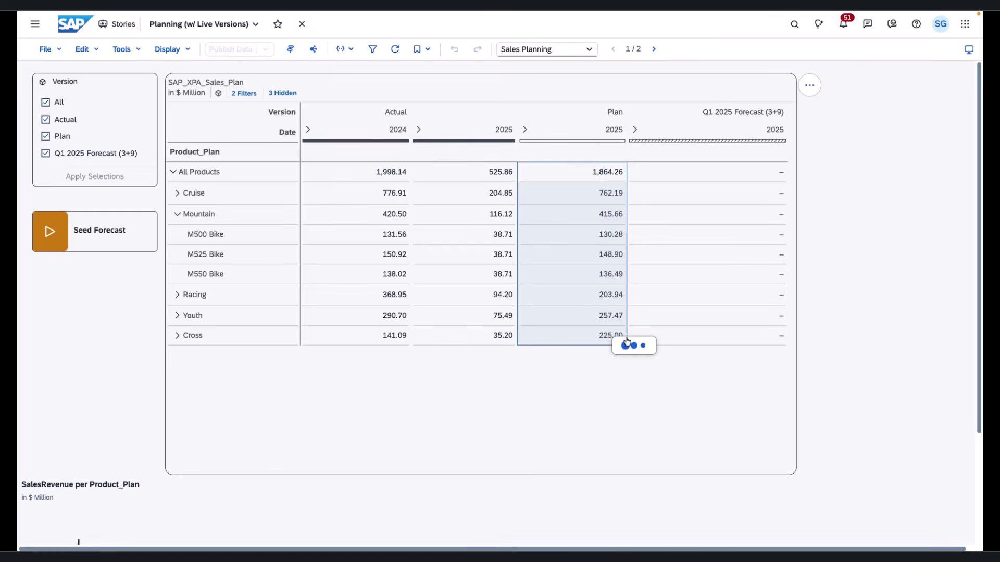
{"action": "left_click", "coordinate": [569, 390]}
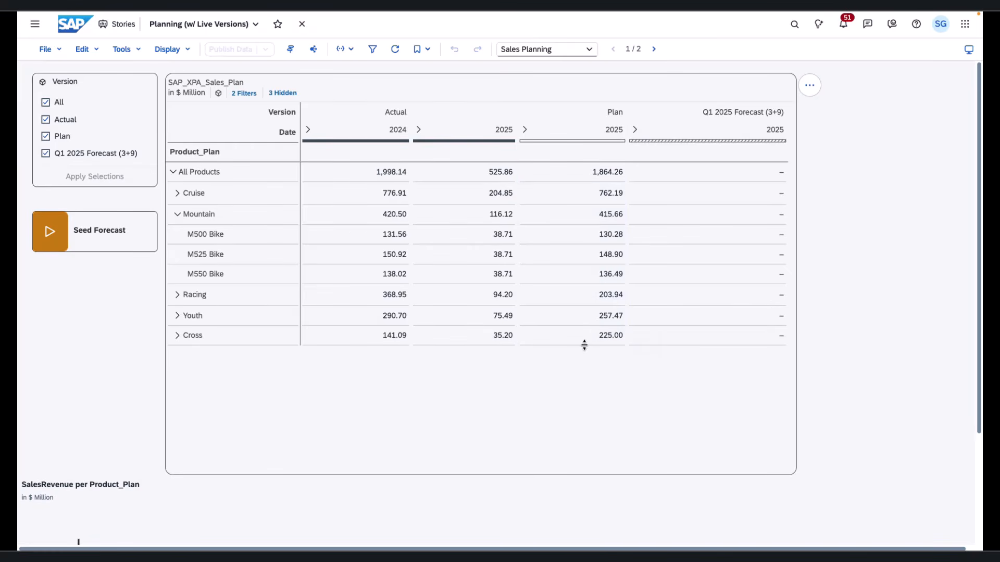
{"action": "left_click", "coordinate": [718, 175]}
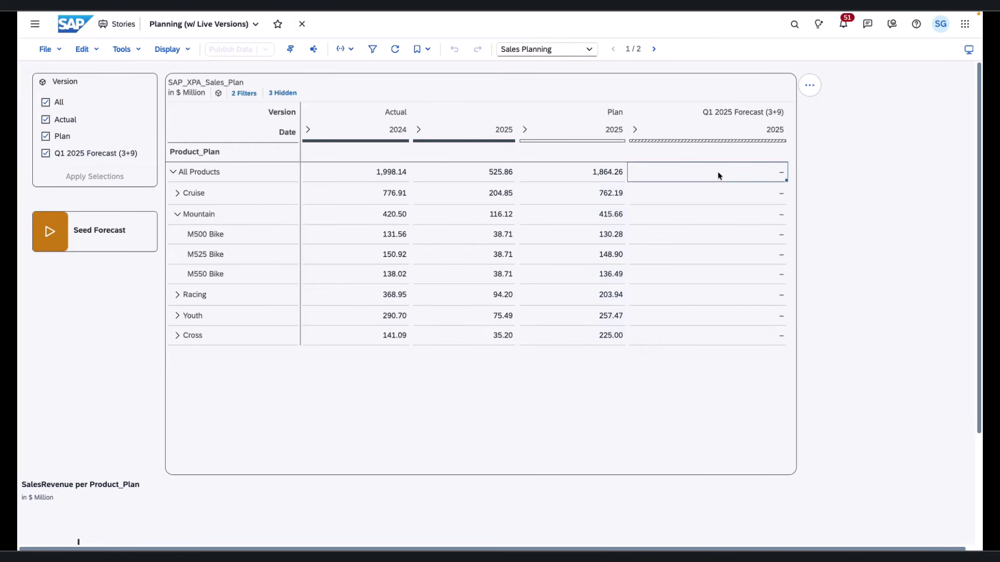
Copy the 2024 Actual total for All Products into the 2025 cell of Q1 2025 Forecast (3+9) and raise it by 10%.
{"action": "left_click", "coordinate": [379, 172]}
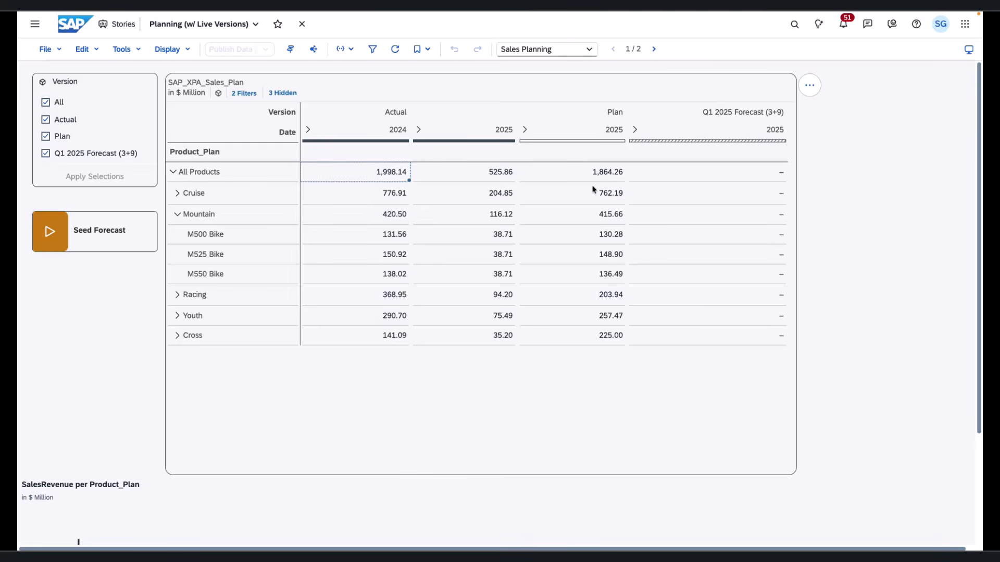
{"action": "left_click", "coordinate": [729, 172]}
{"action": "key", "text": "ctrl+v"}
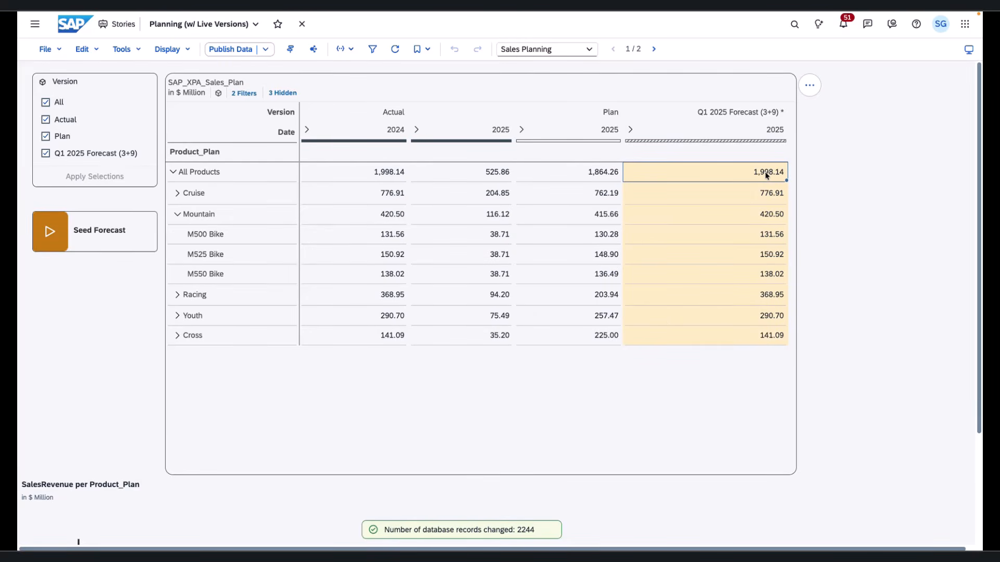
{"action": "type", "text": "+10"}
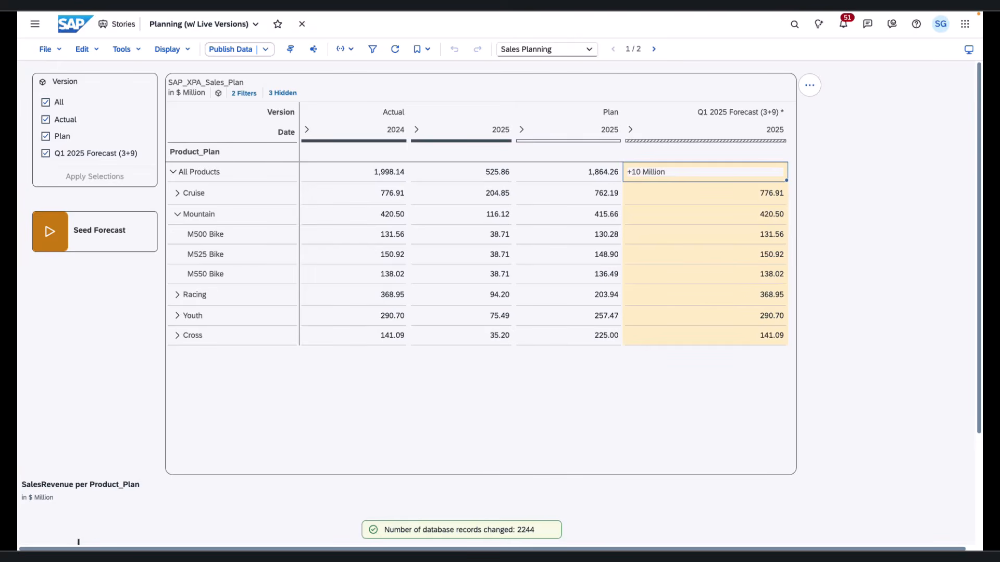
{"action": "key", "text": "Return"}
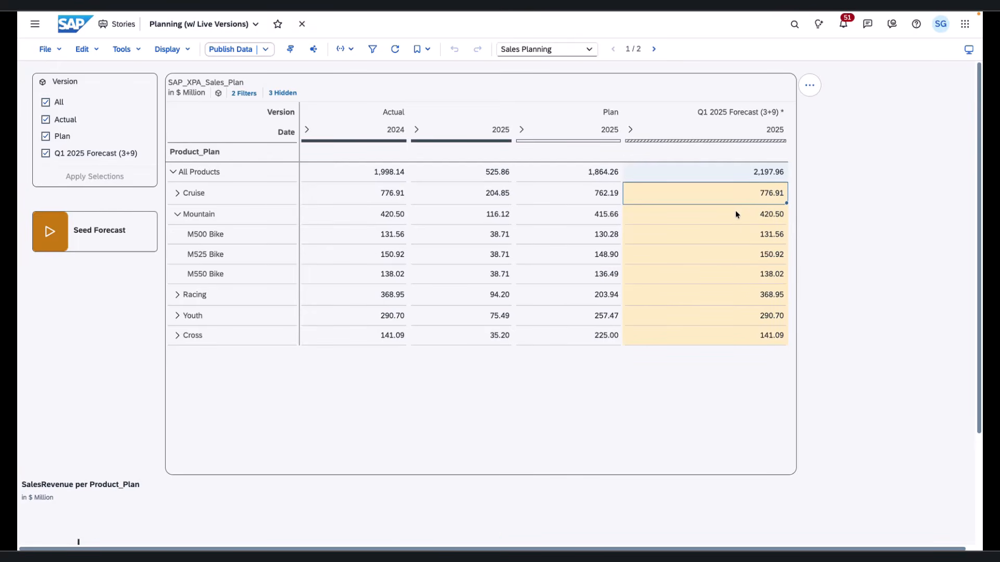
Clear the All Products value in the 2025 column of Q1 2025 Forecast (3+9).
{"action": "left_click", "coordinate": [756, 177]}
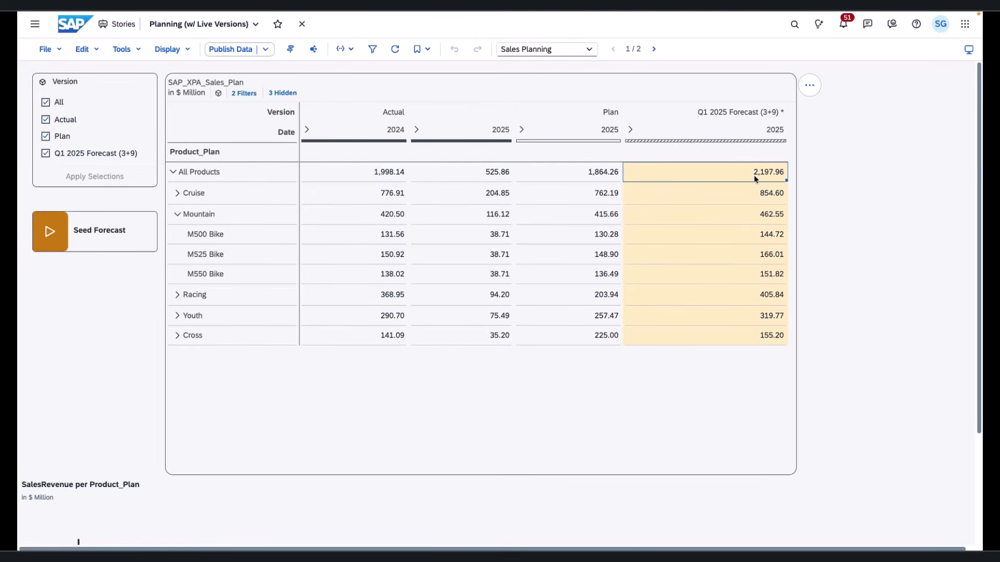
{"action": "key", "text": "Delete"}
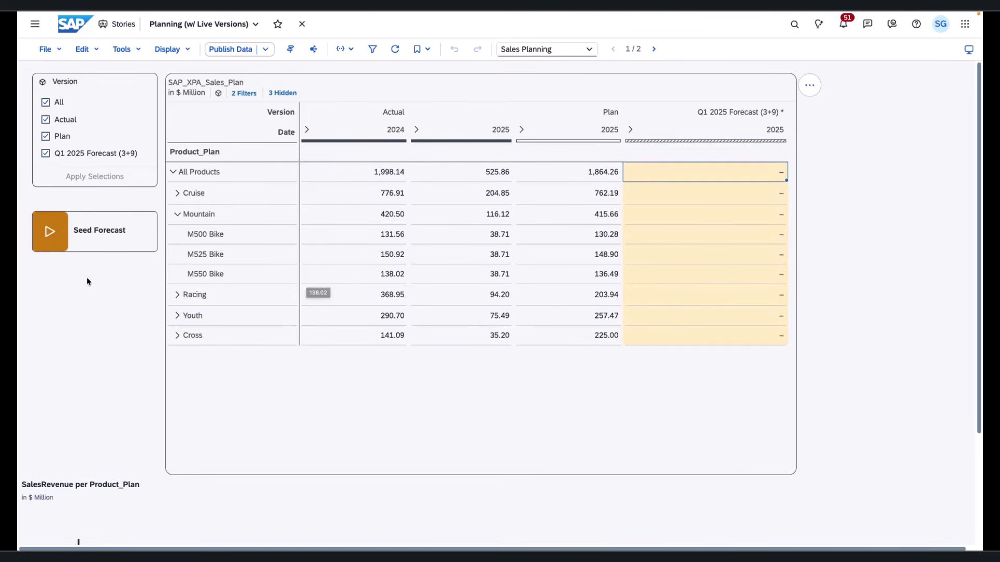
{"action": "left_click", "coordinate": [425, 260]}
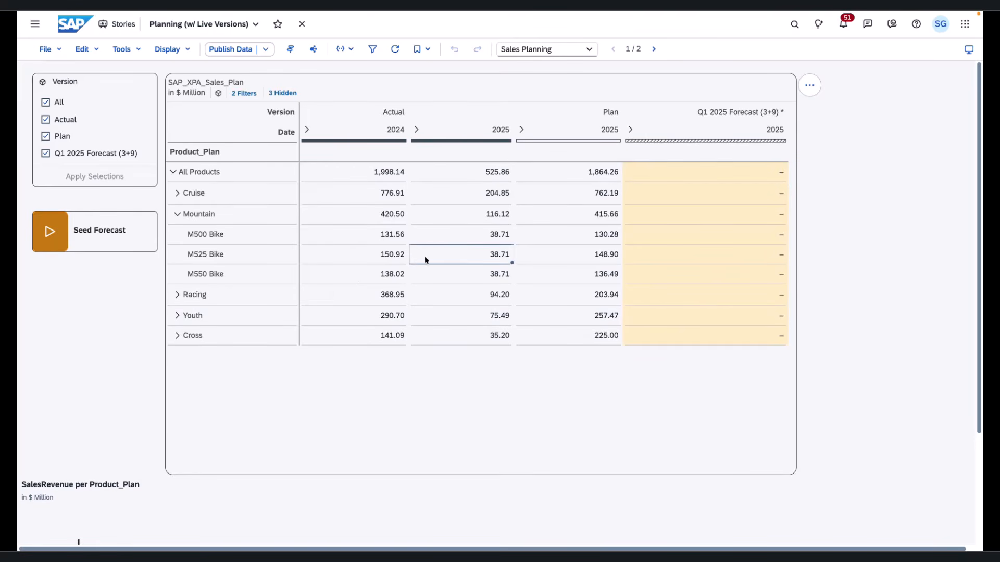
Run the Seed Forecast data action on Q1 2025 Forecast (3+9) for Q1 (2025), with Actual as the source version.
{"action": "left_click", "coordinate": [45, 240]}
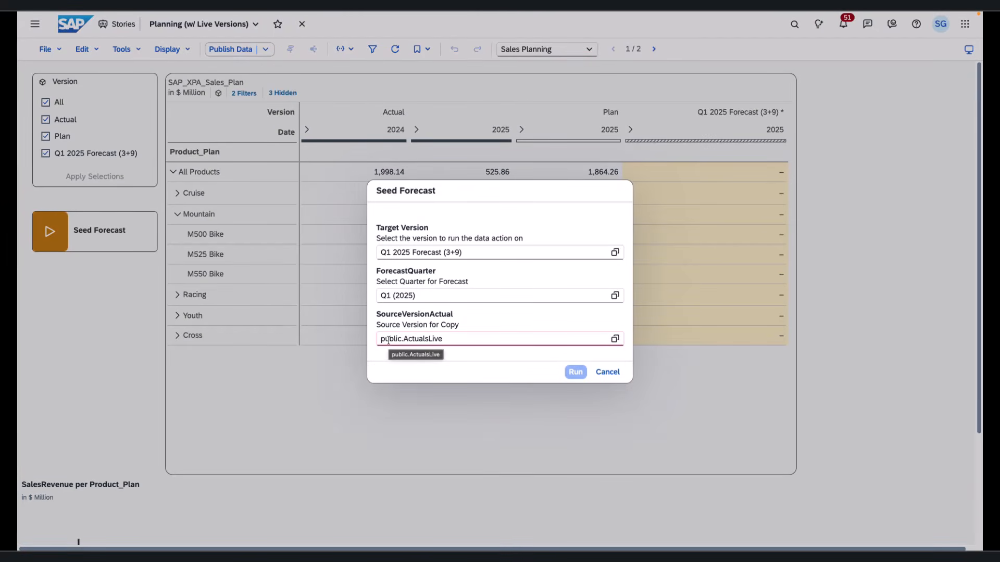
{"action": "left_click", "coordinate": [615, 338]}
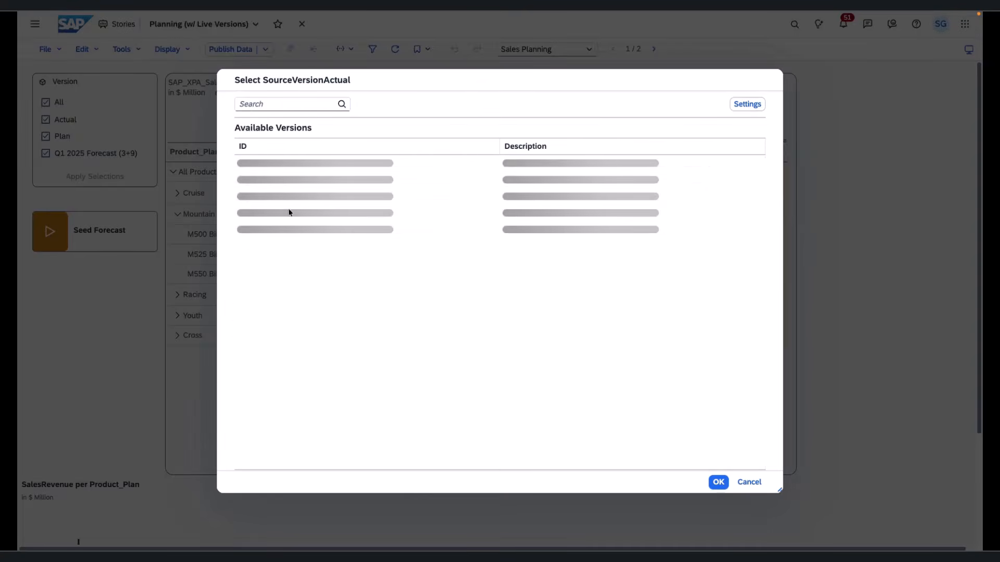
{"action": "left_click", "coordinate": [254, 163]}
{"action": "left_click", "coordinate": [718, 482]}
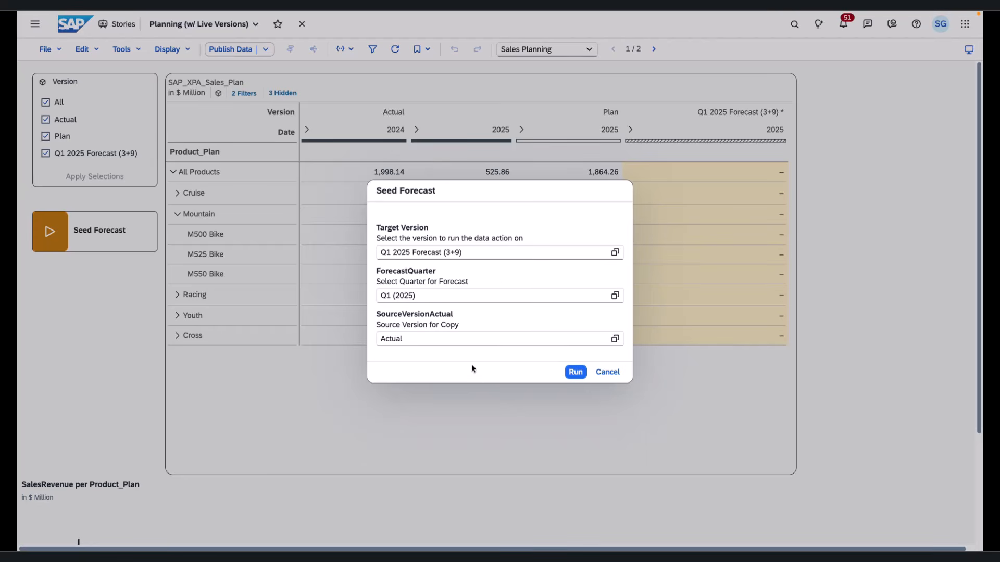
{"action": "left_click", "coordinate": [575, 371]}
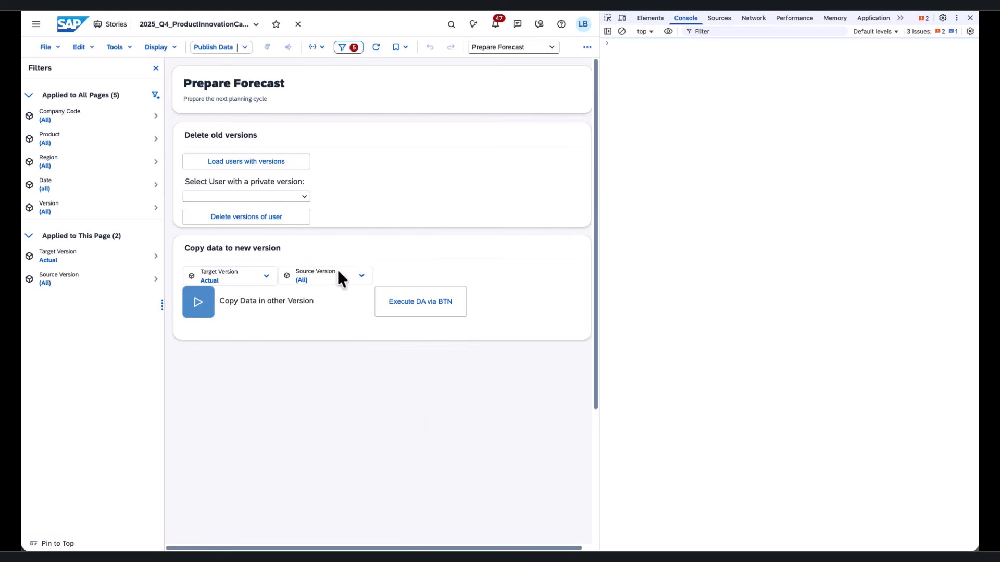
Load the users with private versions and examine the owners and version IDs logged in the browser console.
{"action": "left_click", "coordinate": [253, 161]}
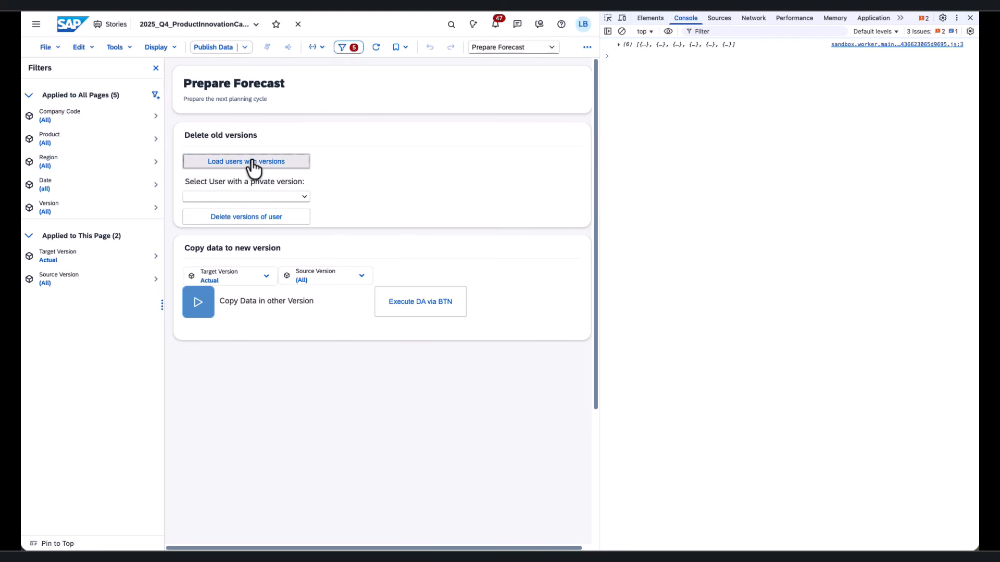
{"action": "left_click", "coordinate": [618, 45]}
{"action": "left_click_drag", "start_coordinate": [659, 57], "coordinate": [736, 96]}
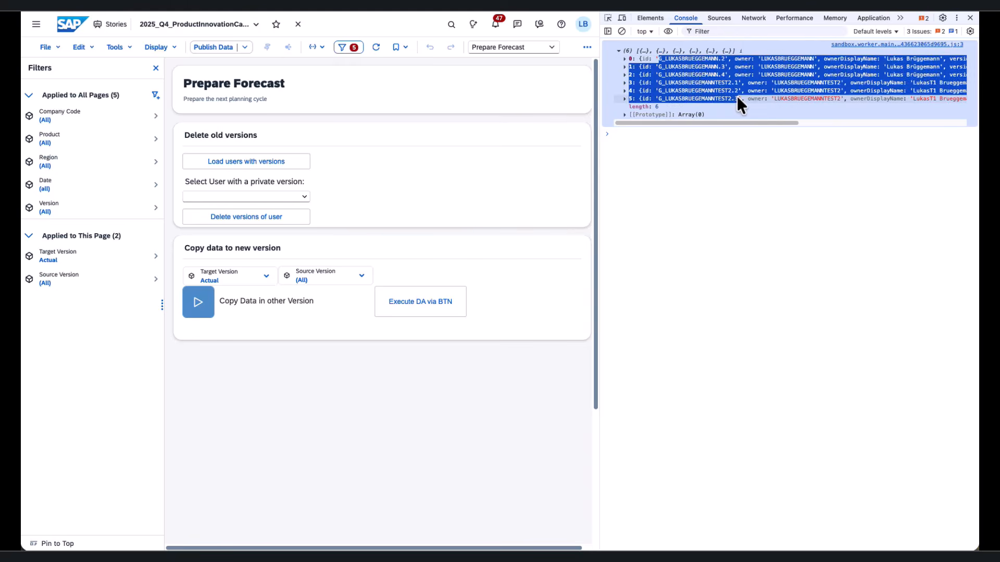
{"action": "left_click", "coordinate": [744, 97]}
{"action": "scroll", "coordinate": [744, 97], "scroll_direction": "right", "scroll_amount": 10}
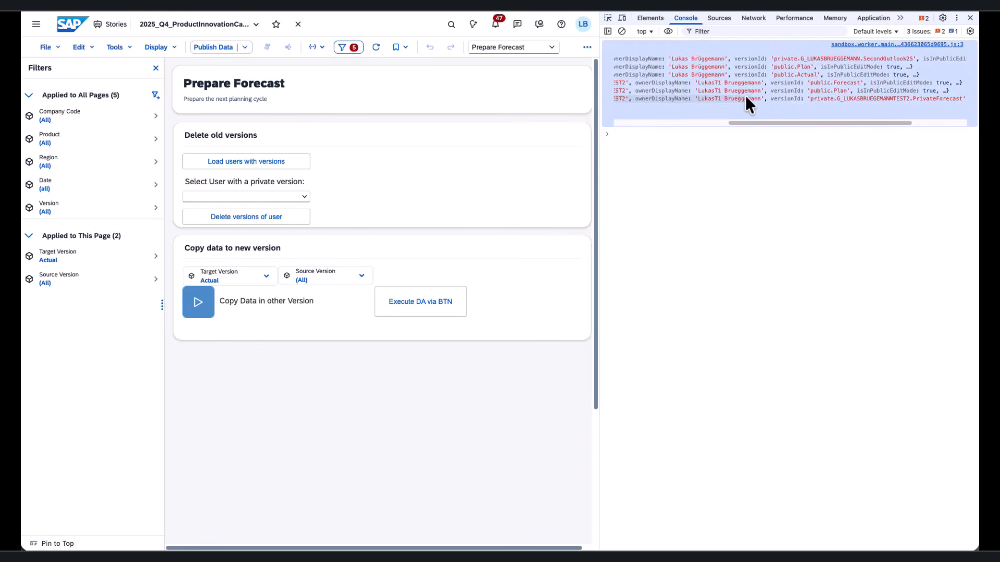
{"action": "left_click_drag", "start_coordinate": [805, 83], "coordinate": [823, 95]}
{"action": "left_click", "coordinate": [824, 96]}
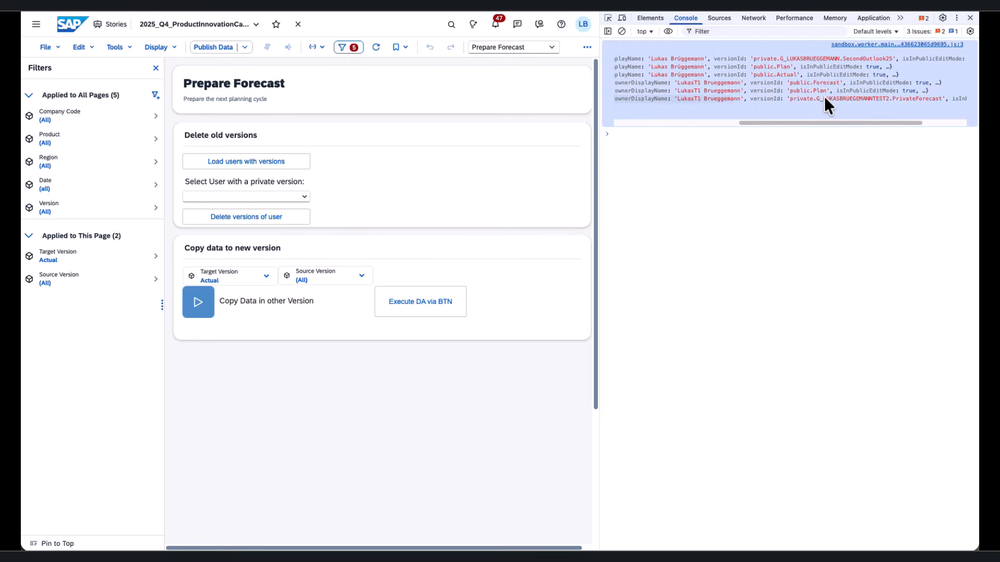
Delete the private versions of the test user, the second entry among the loaded users, and expand the logged IDs.
{"action": "left_click", "coordinate": [297, 196]}
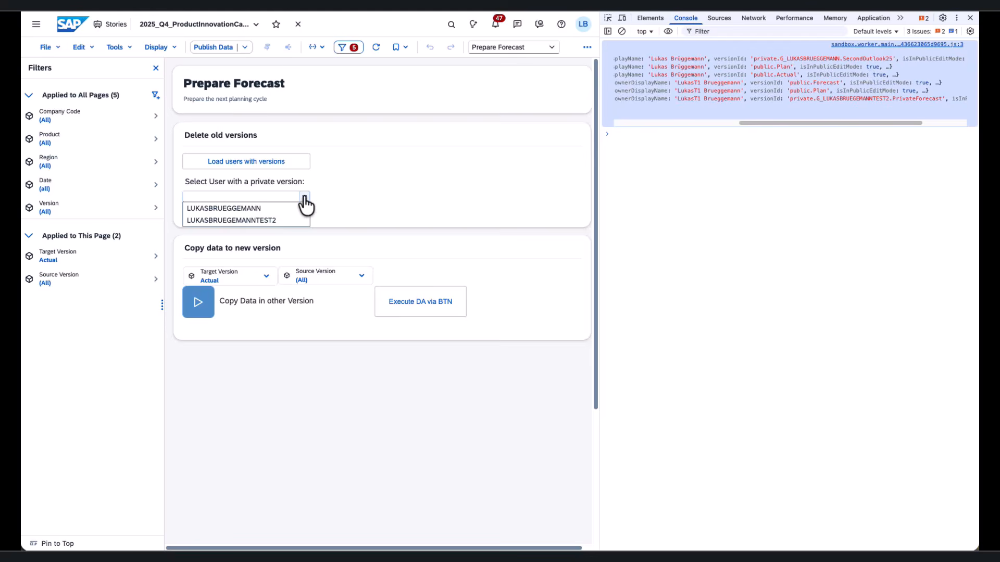
{"action": "left_click", "coordinate": [271, 221]}
{"action": "left_click", "coordinate": [271, 219]}
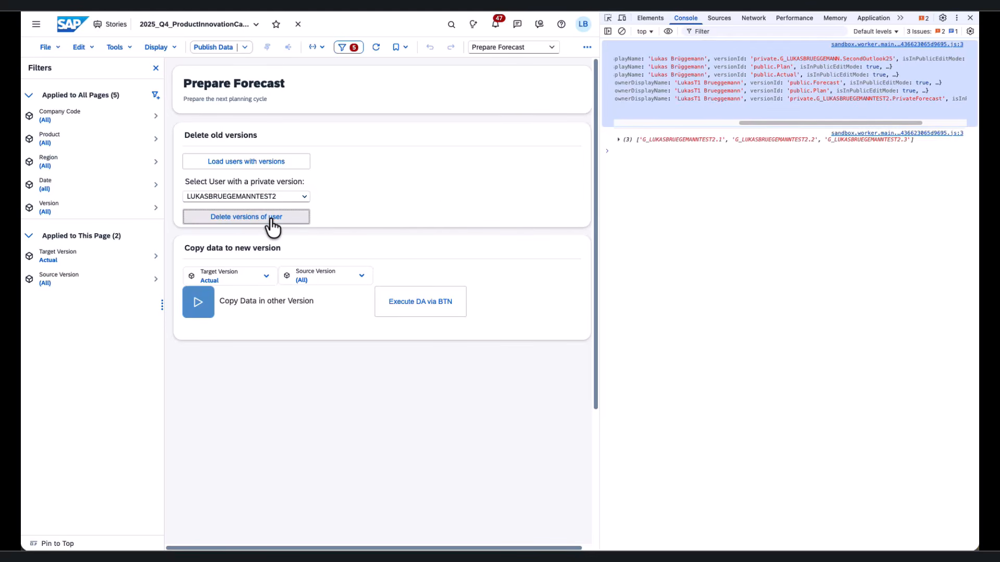
{"action": "left_click", "coordinate": [619, 139]}
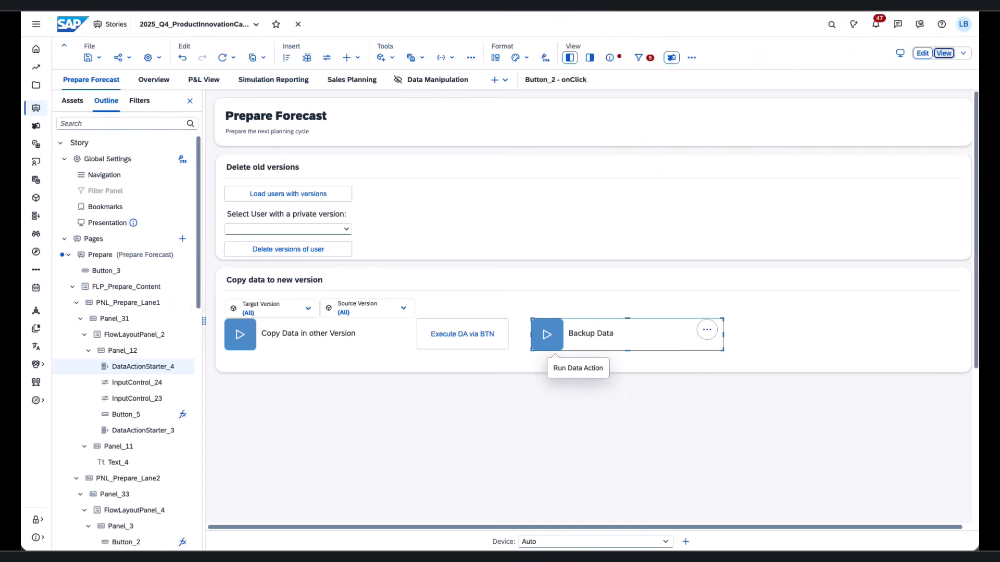
Open the onClick script of the Load users with versions button and examine its PLM_Demo.getModelPrivateVersions call.
{"action": "left_click", "coordinate": [285, 195]}
{"action": "left_click", "coordinate": [369, 197]}
{"action": "mouse_move", "coordinate": [427, 208]}
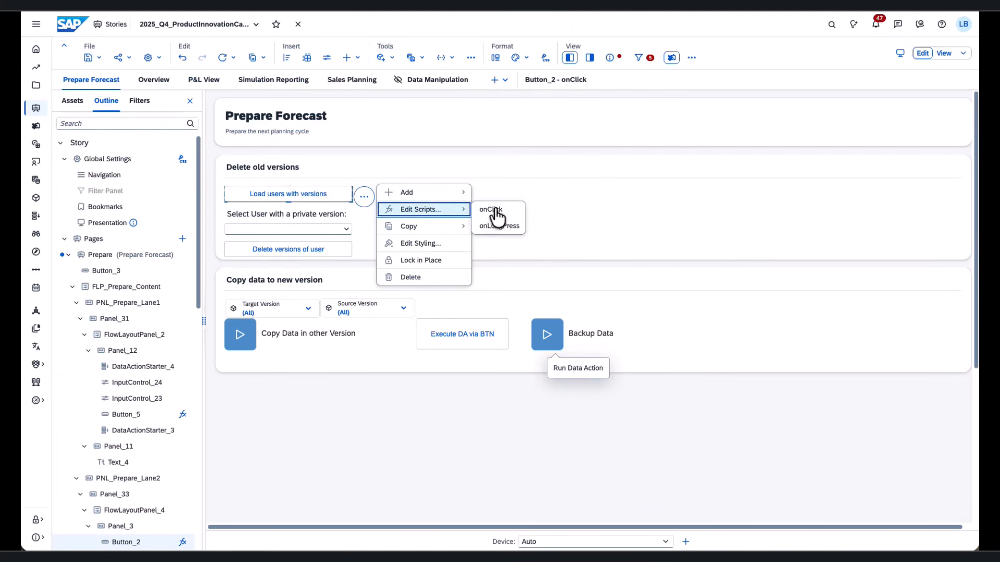
{"action": "left_click", "coordinate": [481, 214]}
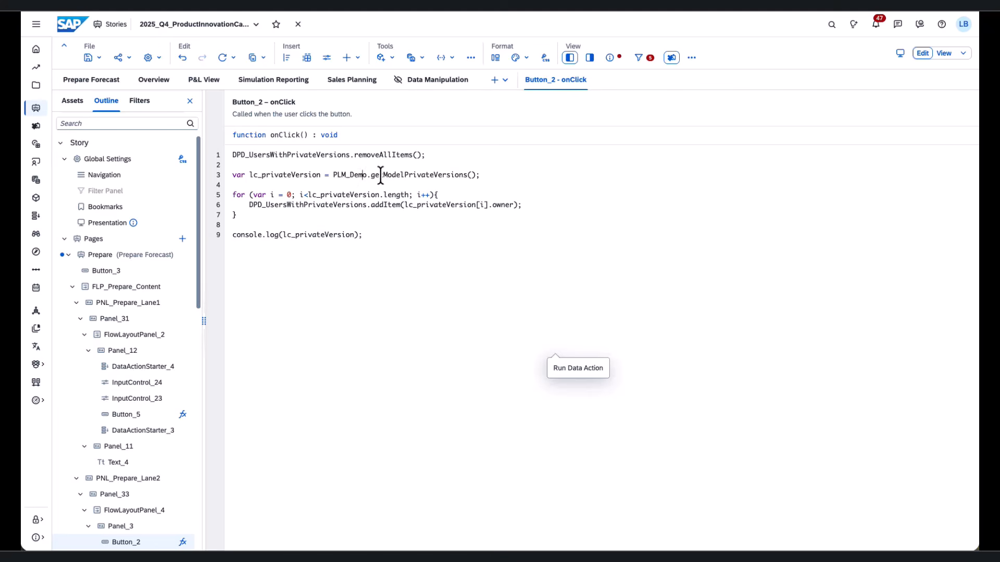
{"action": "left_click_drag", "start_coordinate": [467, 175], "coordinate": [333, 175]}
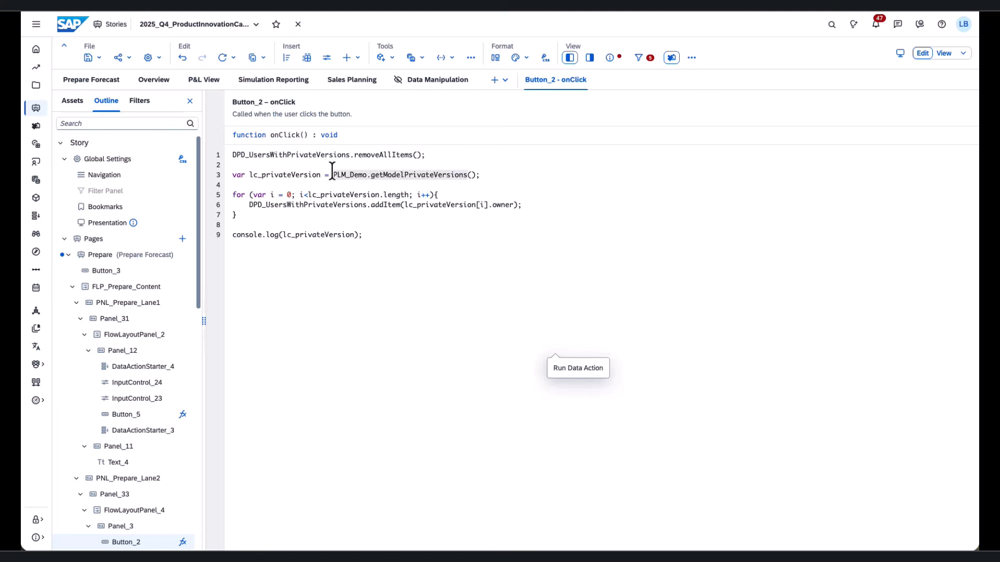
{"action": "left_click", "coordinate": [333, 176]}
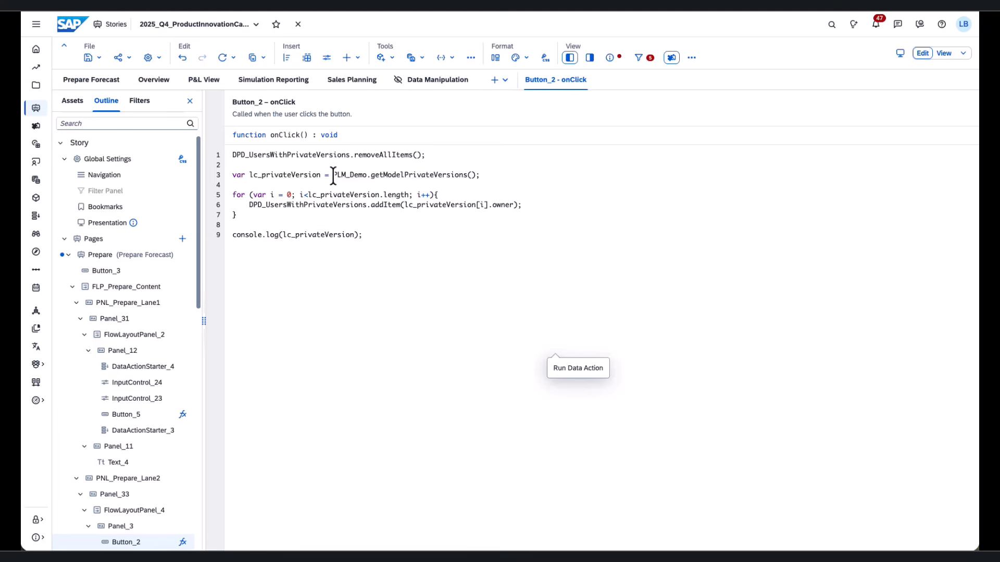
Open the onClick script of the Delete versions of user button and examine its deleteModelPrivateVersions call.
{"action": "left_click", "coordinate": [88, 79]}
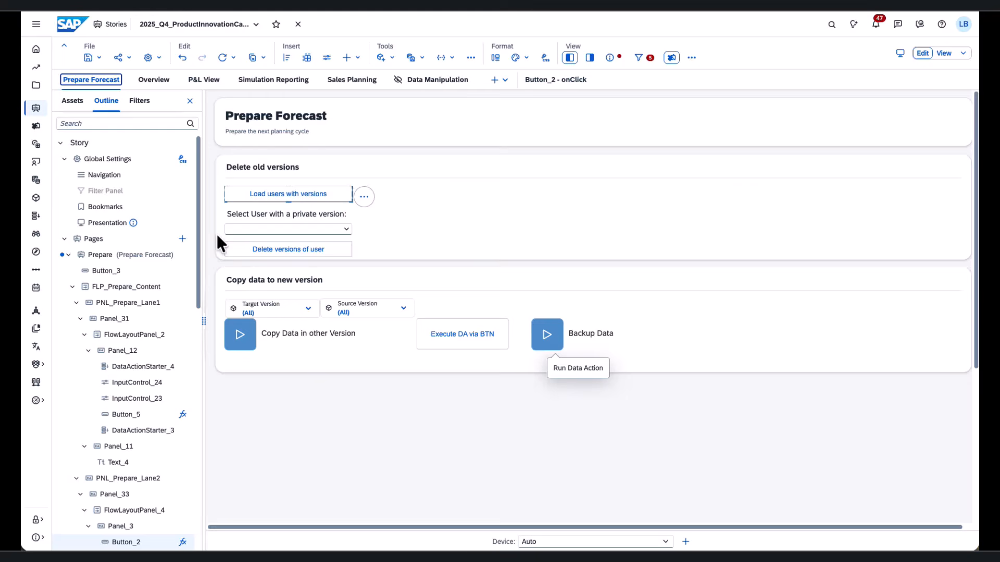
{"action": "left_click", "coordinate": [281, 245]}
{"action": "left_click", "coordinate": [363, 253]}
{"action": "mouse_move", "coordinate": [443, 264]}
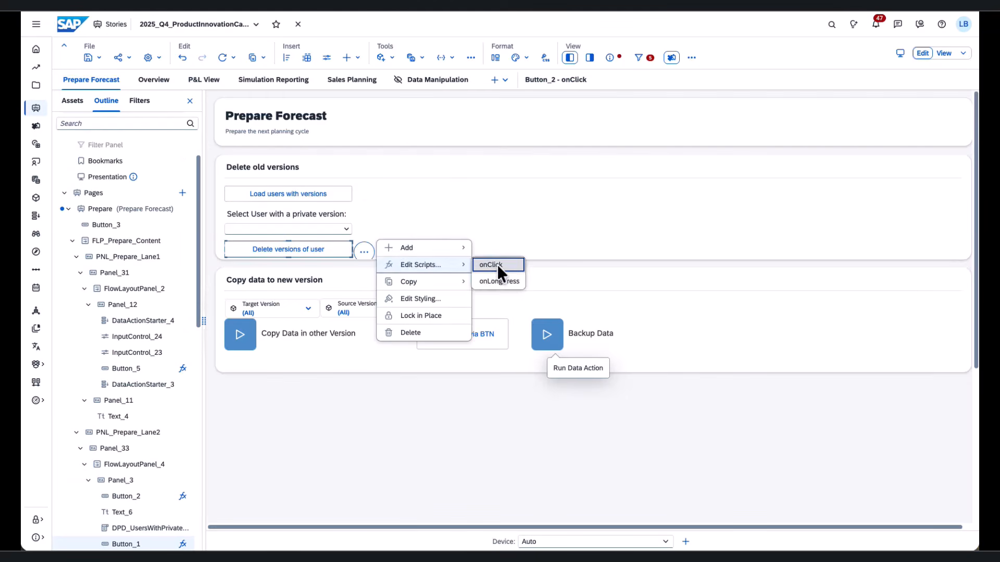
{"action": "left_click", "coordinate": [488, 264]}
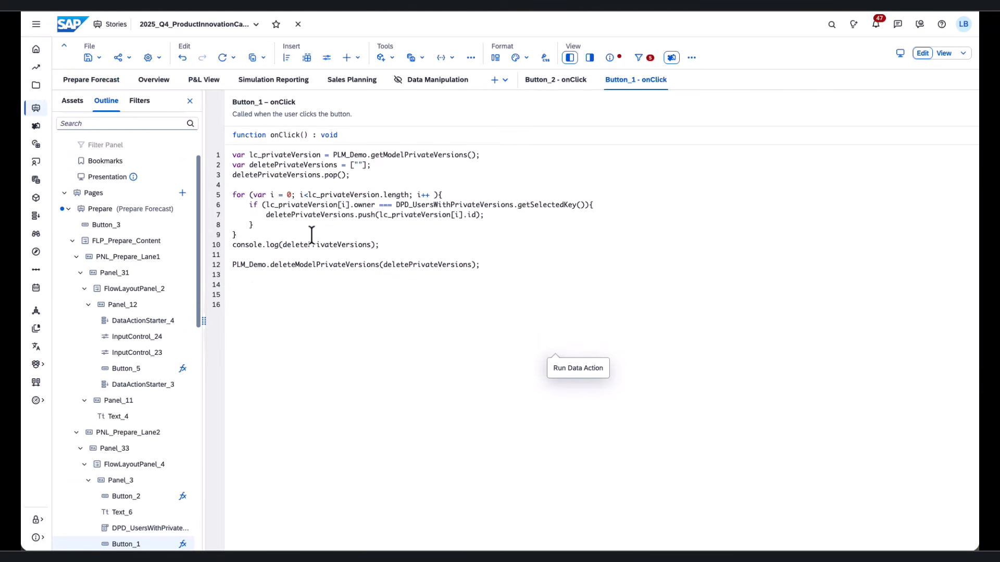
{"action": "left_click_drag", "start_coordinate": [269, 264], "coordinate": [482, 265]}
{"action": "left_click", "coordinate": [482, 265]}
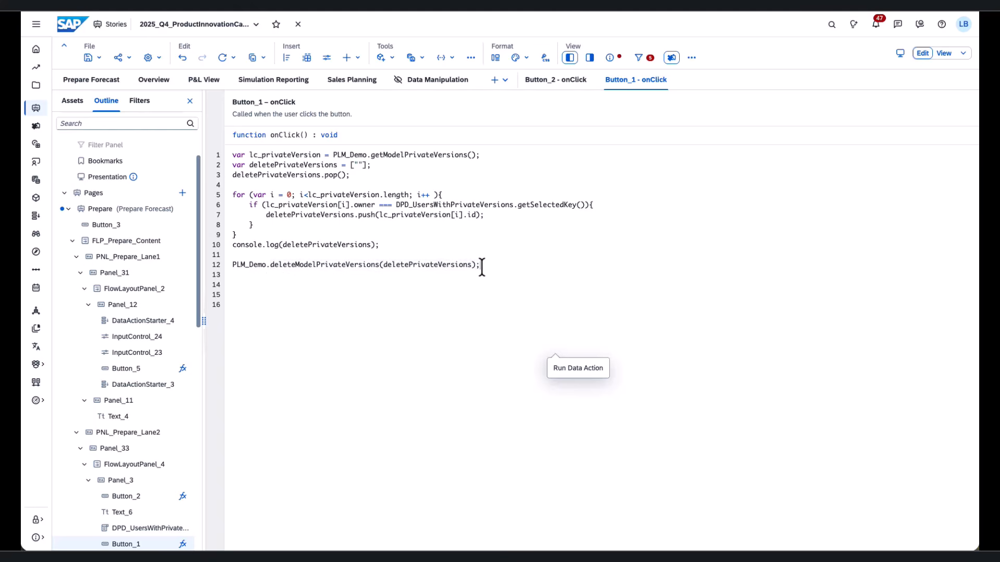
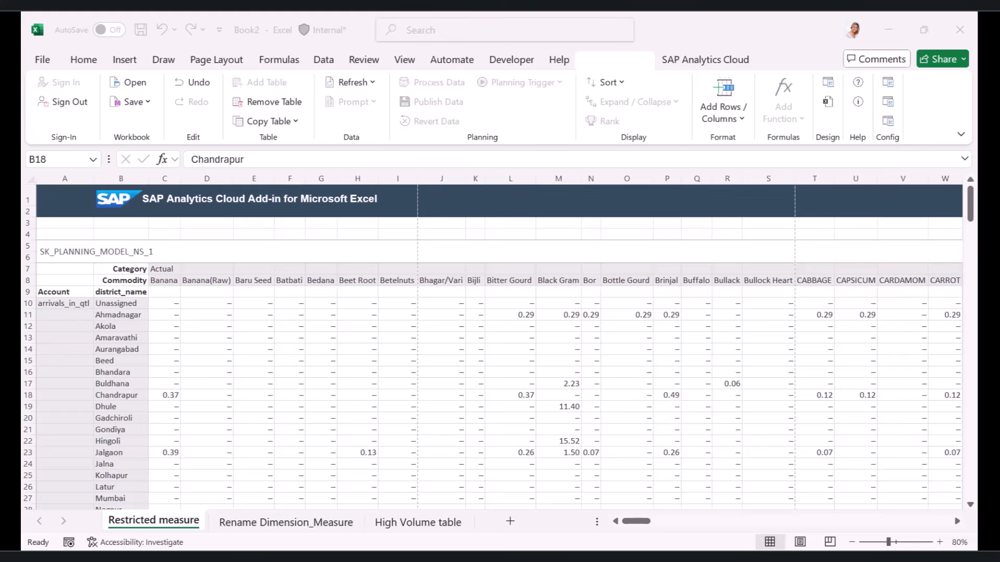
Switch to the Excel workbook and examine the dimensions available for a new restricted account on arrivals_in_qtl, closing without applying.
{"action": "key", "text": "alt+Tab"}
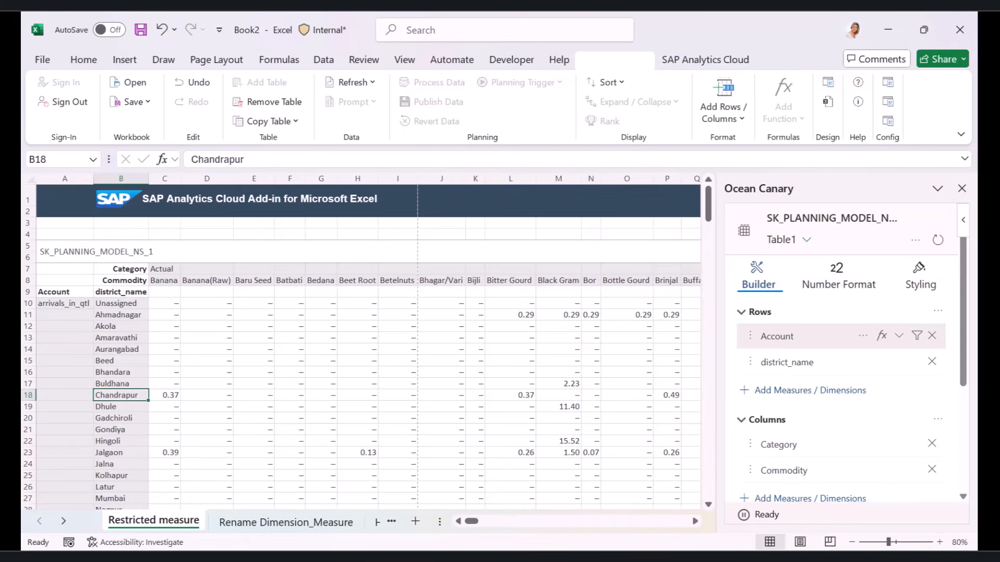
{"action": "left_click", "coordinate": [863, 336]}
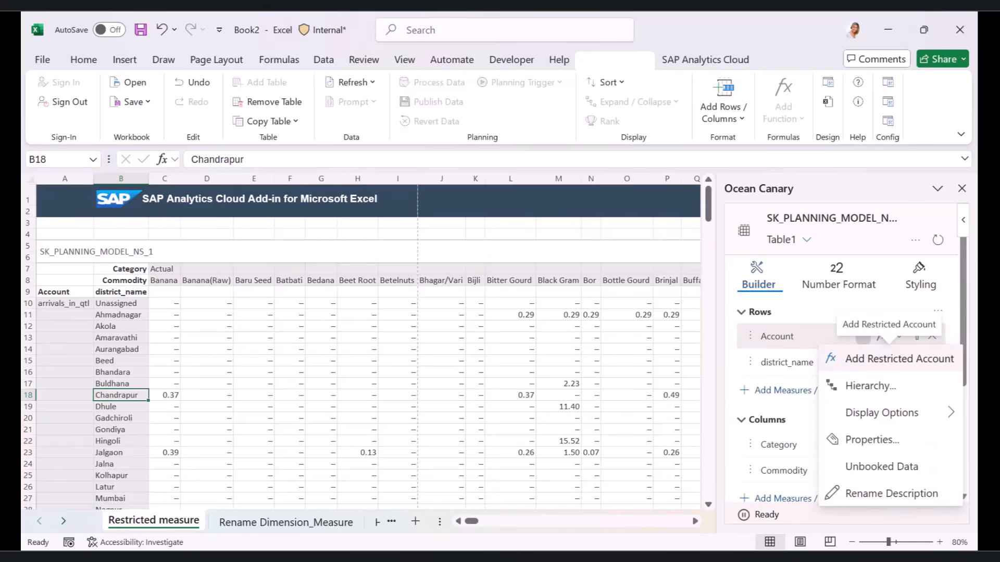
{"action": "left_click", "coordinate": [899, 359]}
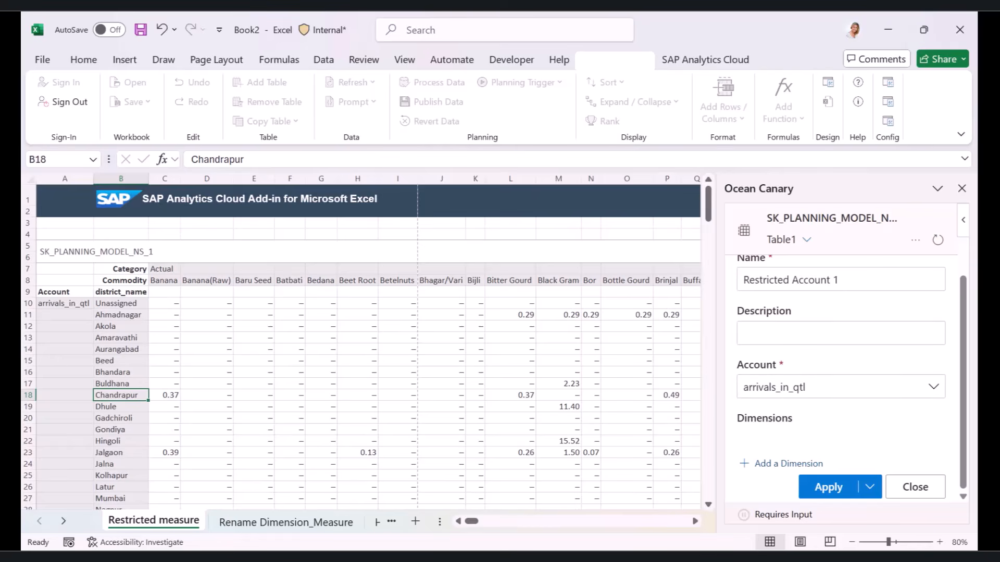
{"action": "left_click", "coordinate": [783, 463]}
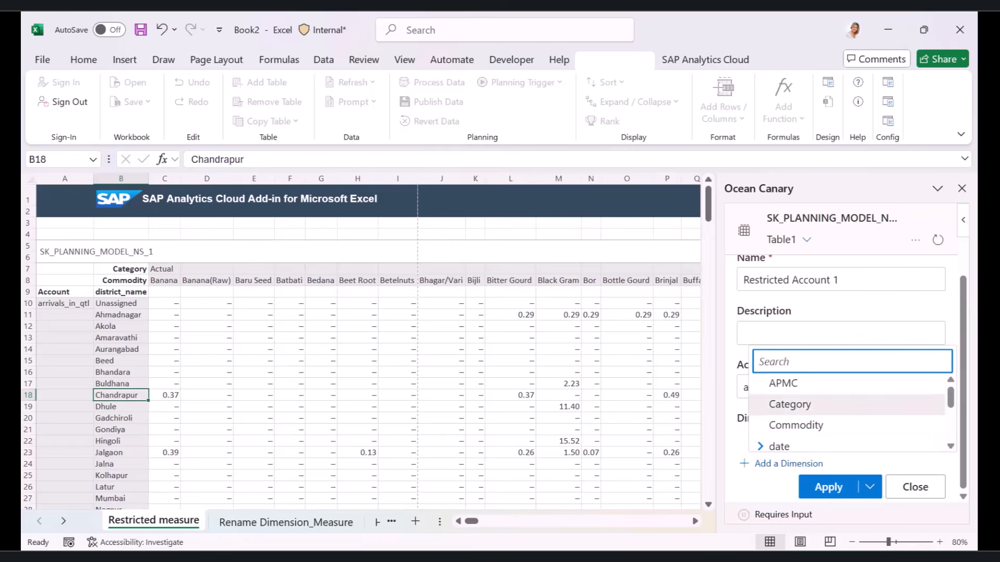
{"action": "scroll", "coordinate": [848, 414], "scroll_direction": "down", "scroll_amount": 5}
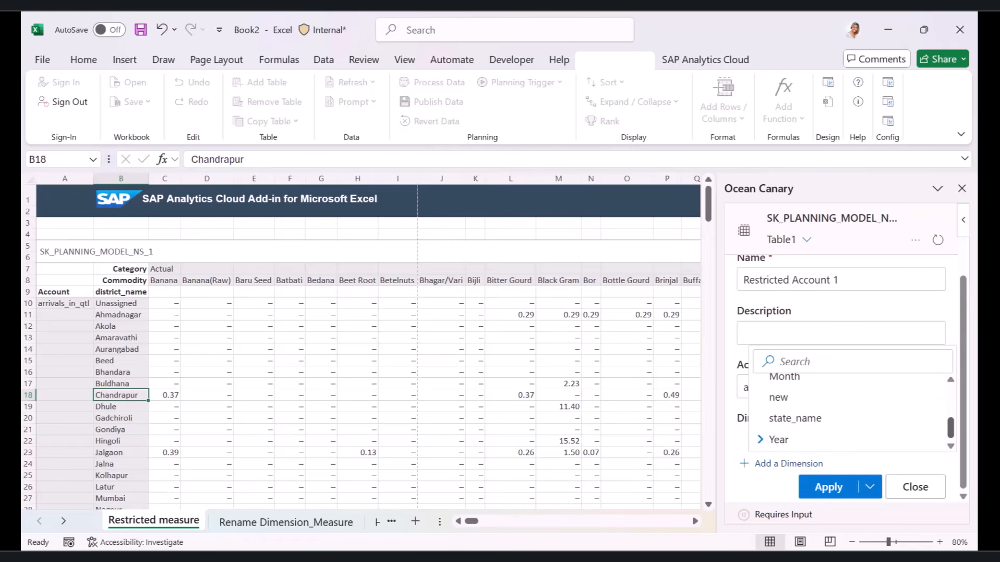
{"action": "scroll", "coordinate": [849, 414], "scroll_direction": "up", "scroll_amount": 5}
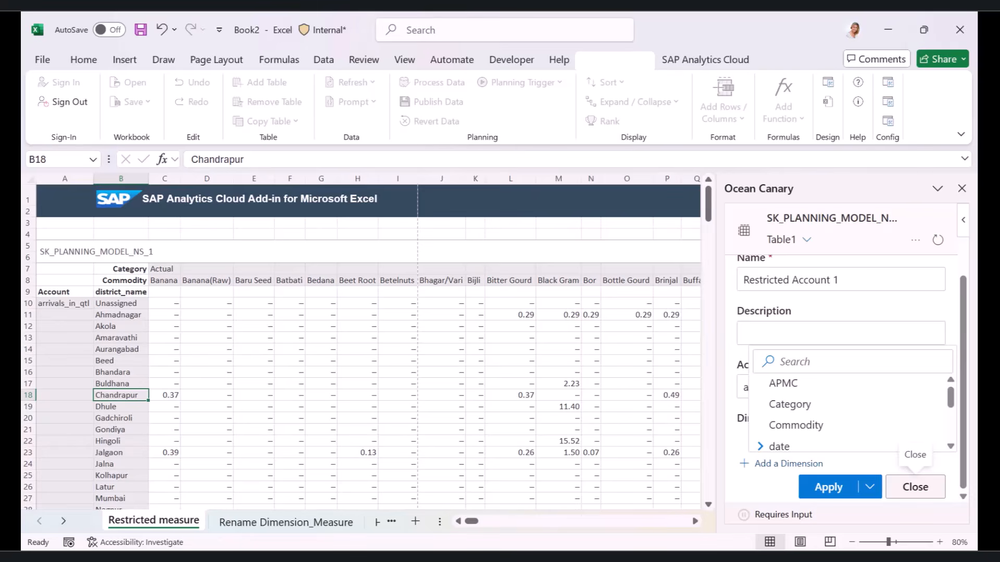
{"action": "left_click", "coordinate": [915, 487]}
{"action": "left_click", "coordinate": [915, 487]}
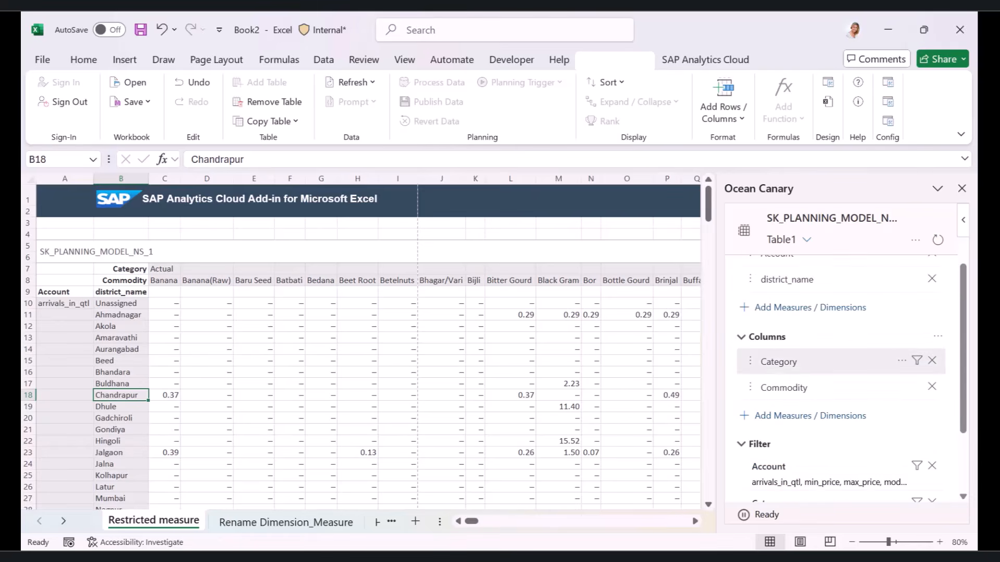
Open the existing restricted account arrivals_in_qtl_car for editing and examine its account and Commodity restriction without changing it.
{"action": "scroll", "coordinate": [841, 364], "scroll_direction": "up", "scroll_amount": 3}
{"action": "left_click", "coordinate": [897, 335]}
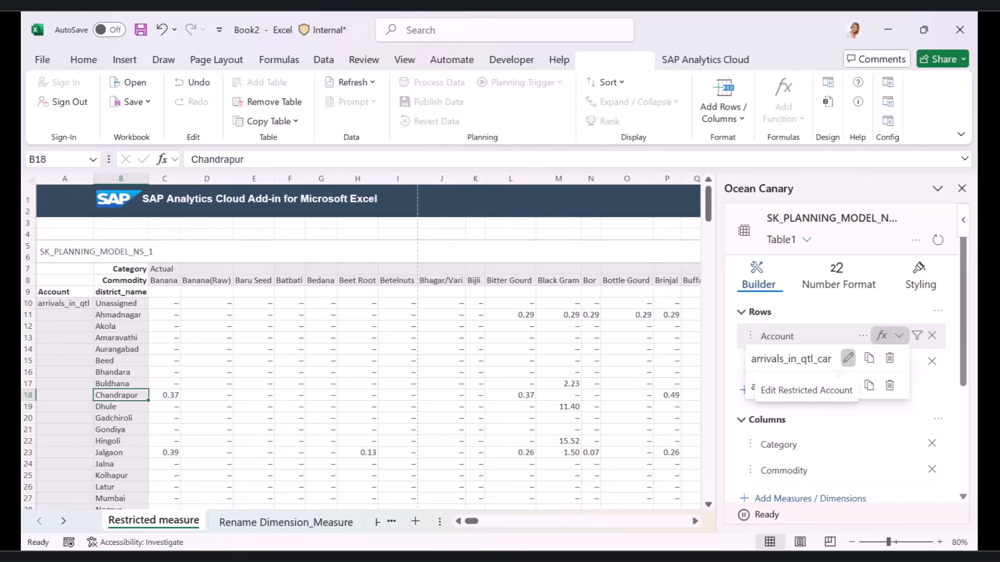
{"action": "left_click", "coordinate": [848, 358]}
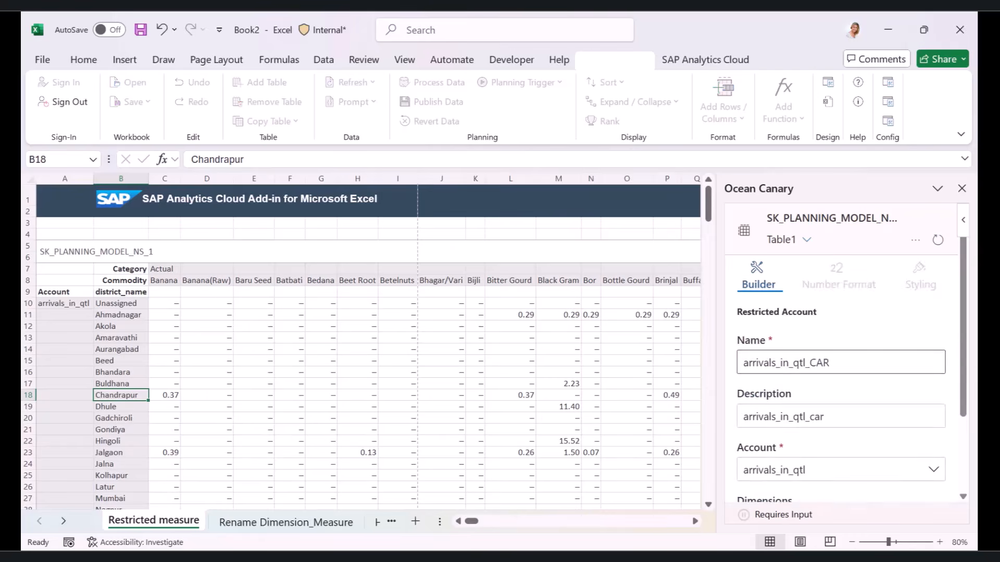
{"action": "scroll", "coordinate": [830, 432], "scroll_direction": "down", "scroll_amount": 1}
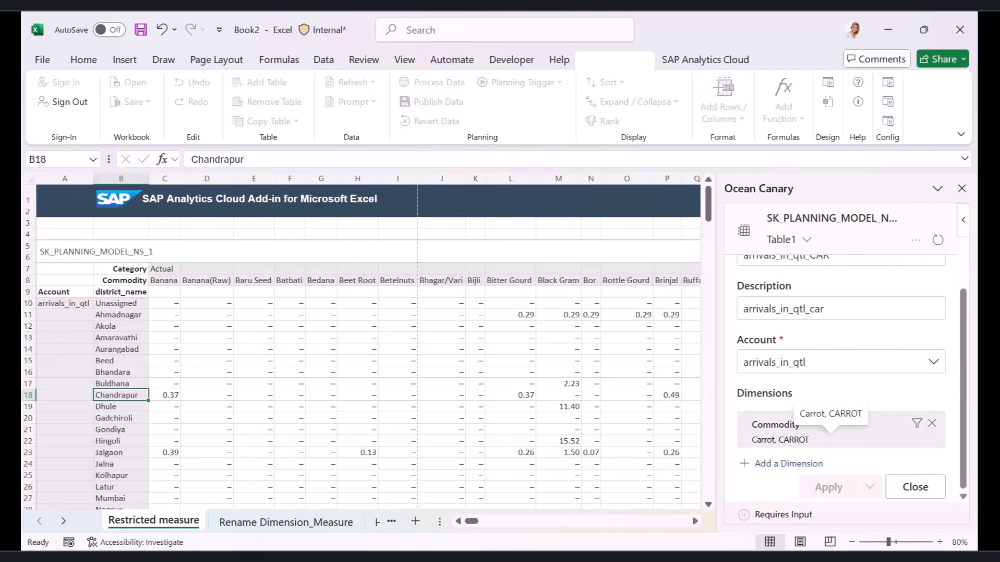
{"action": "left_click", "coordinate": [915, 487]}
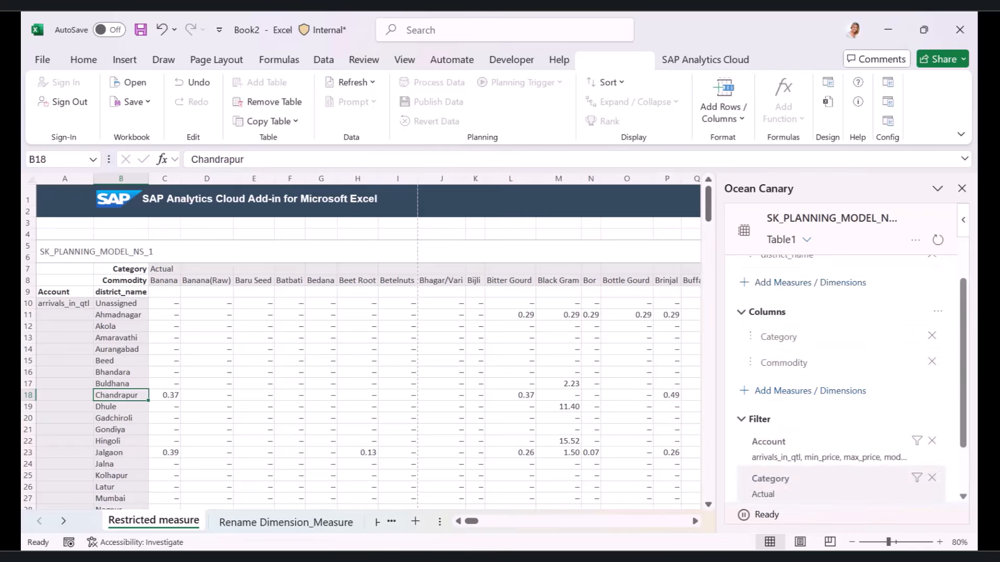
Open the filter of the Account dimension in the rows and remove all of its selected members.
{"action": "scroll", "coordinate": [906, 406], "scroll_direction": "up", "scroll_amount": 2}
{"action": "mouse_move", "coordinate": [916, 336]}
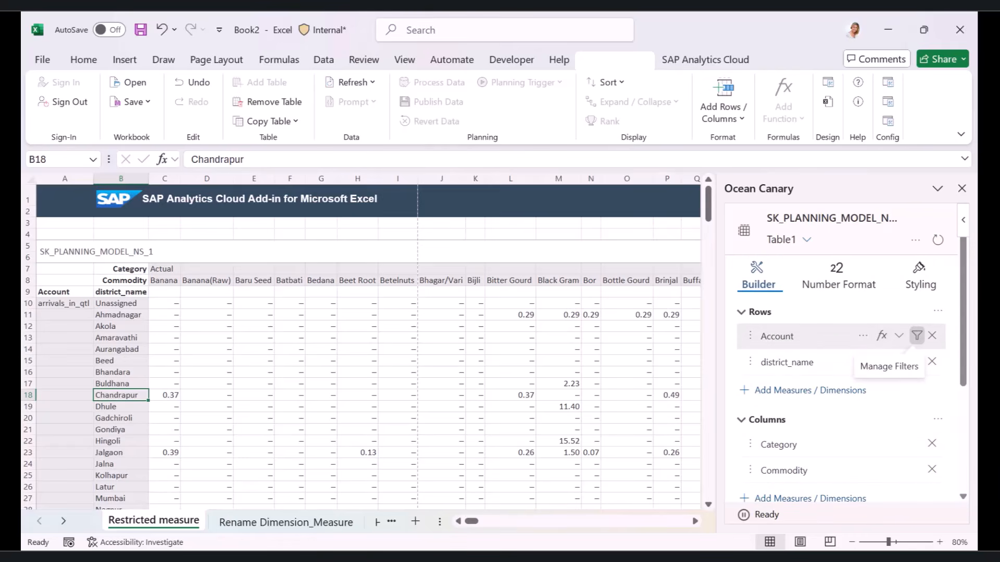
{"action": "left_click", "coordinate": [916, 335]}
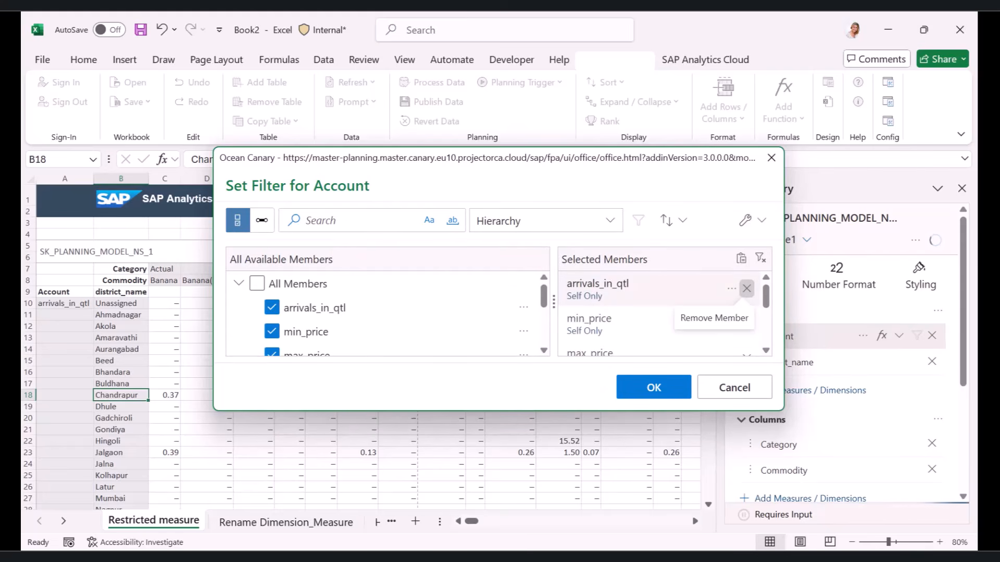
{"action": "left_click", "coordinate": [747, 288]}
{"action": "left_click", "coordinate": [747, 289]}
{"action": "left_click", "coordinate": [747, 288]}
{"action": "left_click", "coordinate": [746, 288]}
{"action": "left_click", "coordinate": [747, 288]}
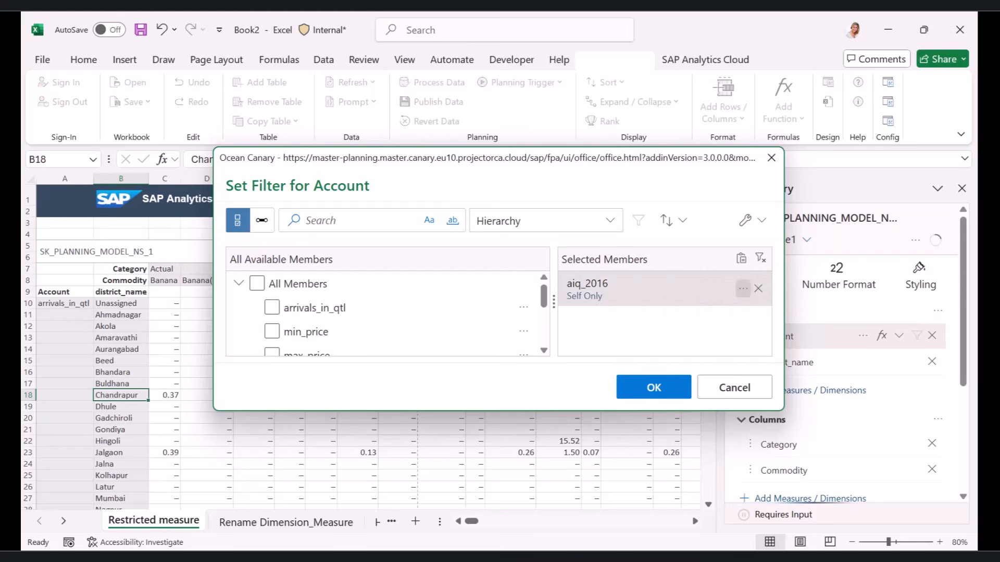
{"action": "left_click", "coordinate": [743, 289]}
{"action": "left_click", "coordinate": [758, 289]}
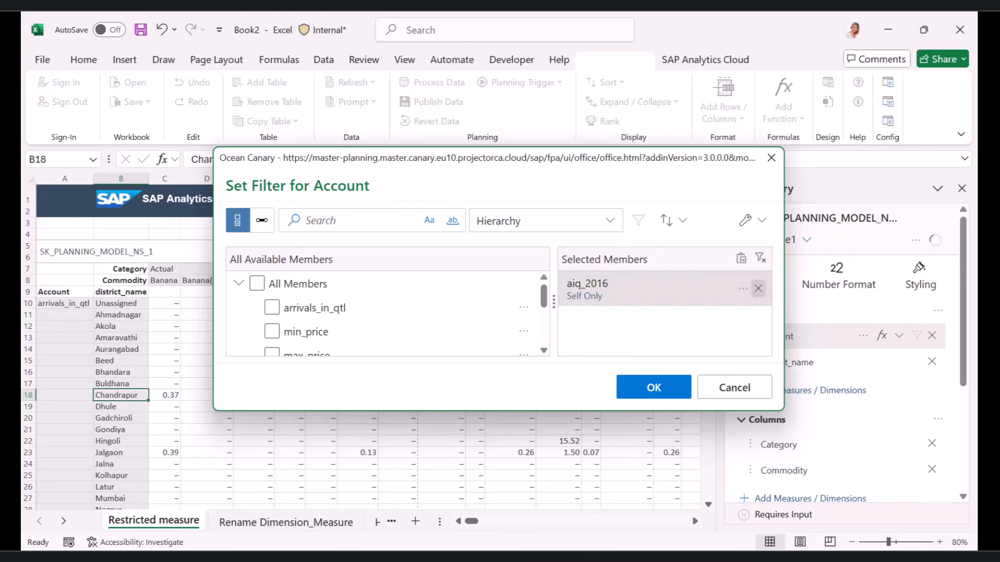
{"action": "left_click", "coordinate": [758, 289]}
Search the account members for "arrival" and apply a filter on arrivals_in_qtl_car and arrivals_in_qtl_Ban.
{"action": "left_click", "coordinate": [343, 221]}
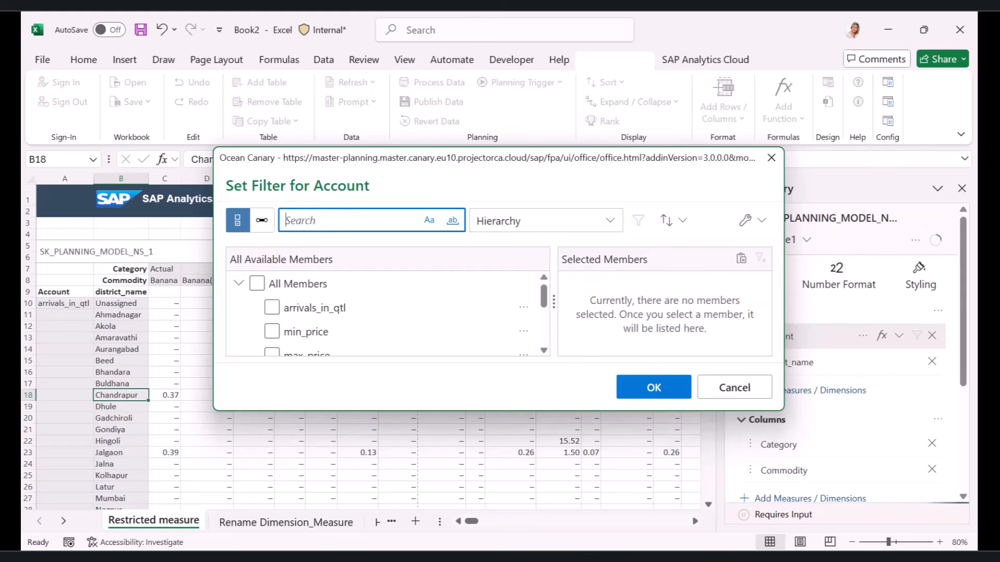
{"action": "type", "text": "arrival"}
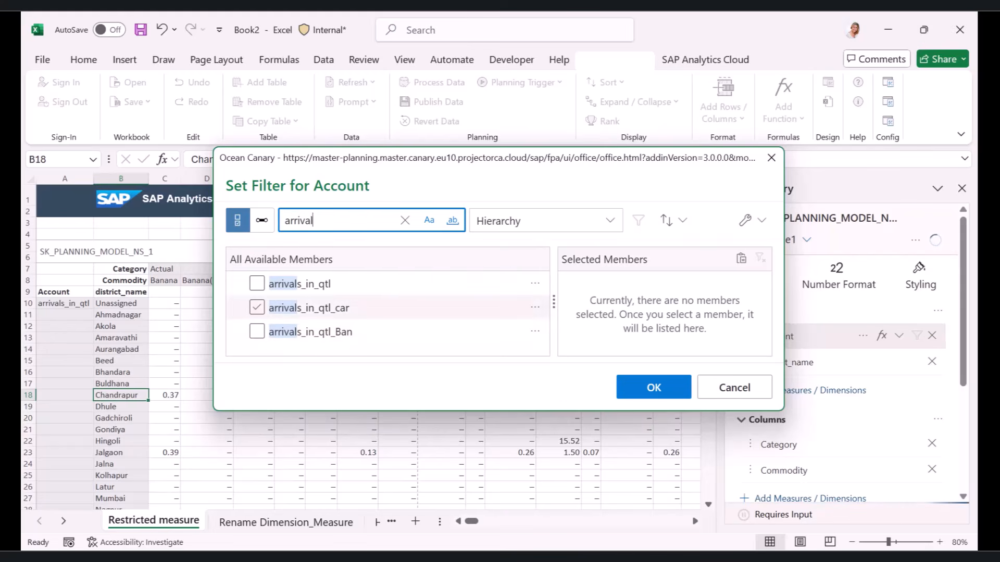
{"action": "left_click", "coordinate": [256, 308]}
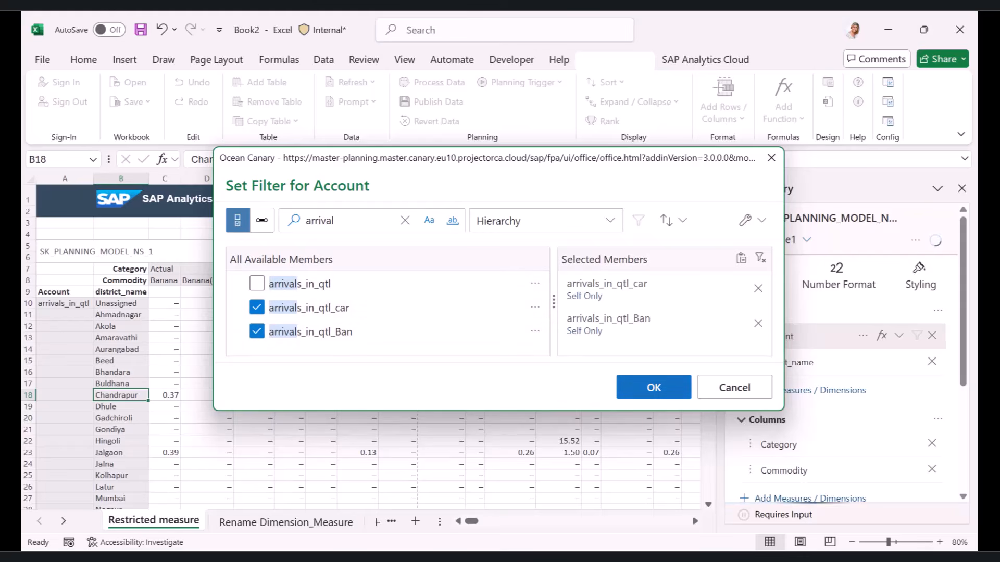
{"action": "left_click", "coordinate": [654, 387]}
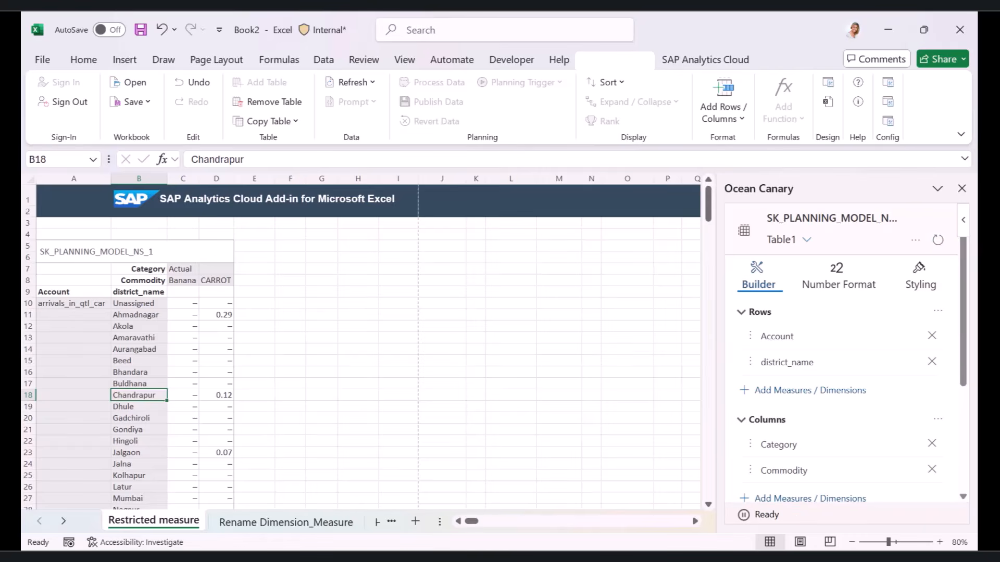
Enter 300,000,000 as the Ahmadnagar value for CARROT under arrivals_in_qtl_car.
{"action": "left_click", "coordinate": [216, 314]}
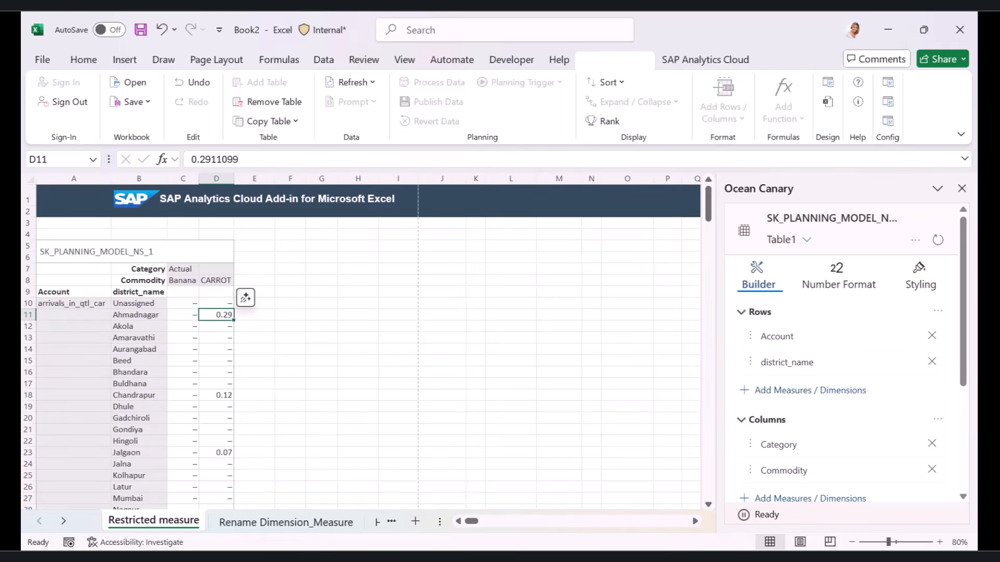
{"action": "type", "text": "3"}
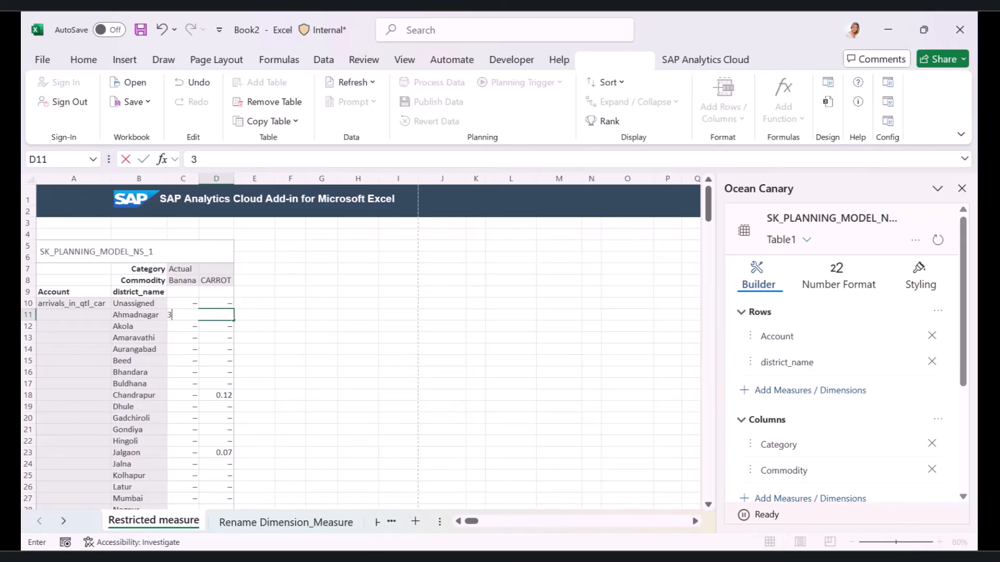
{"action": "type", "text": "00,000,000"}
{"action": "key", "text": "Return"}
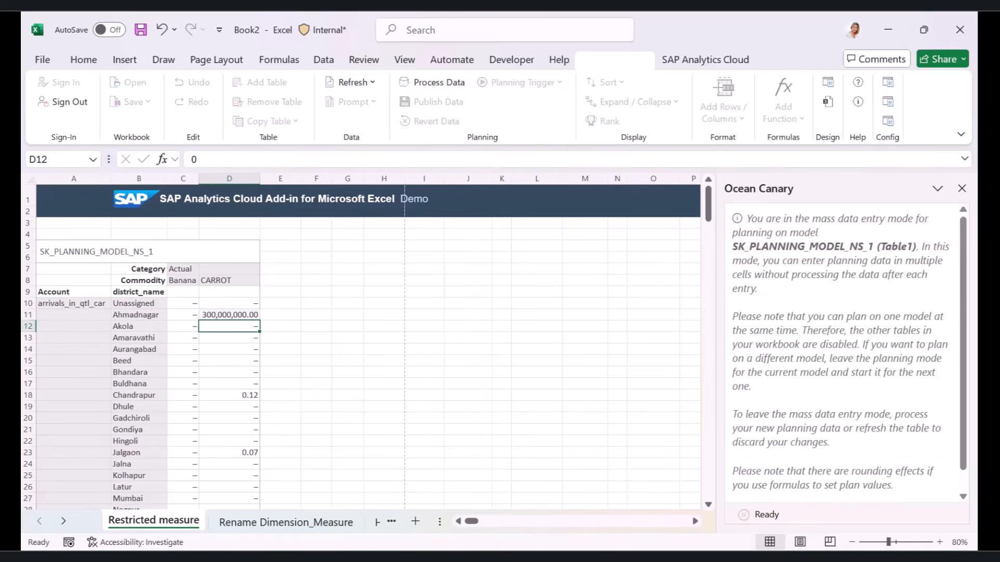
{"action": "key", "text": "Up"}
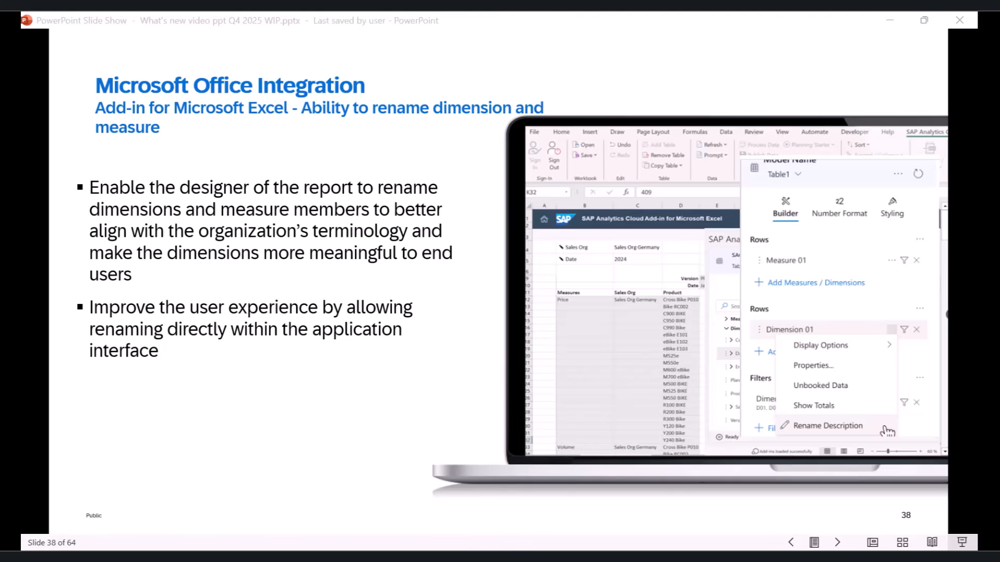
Return to the Excel workbook, rename the Commodity dimension's description in Table2 as Products, and select its header cell in the table.
{"action": "key", "text": "alt+Tab"}
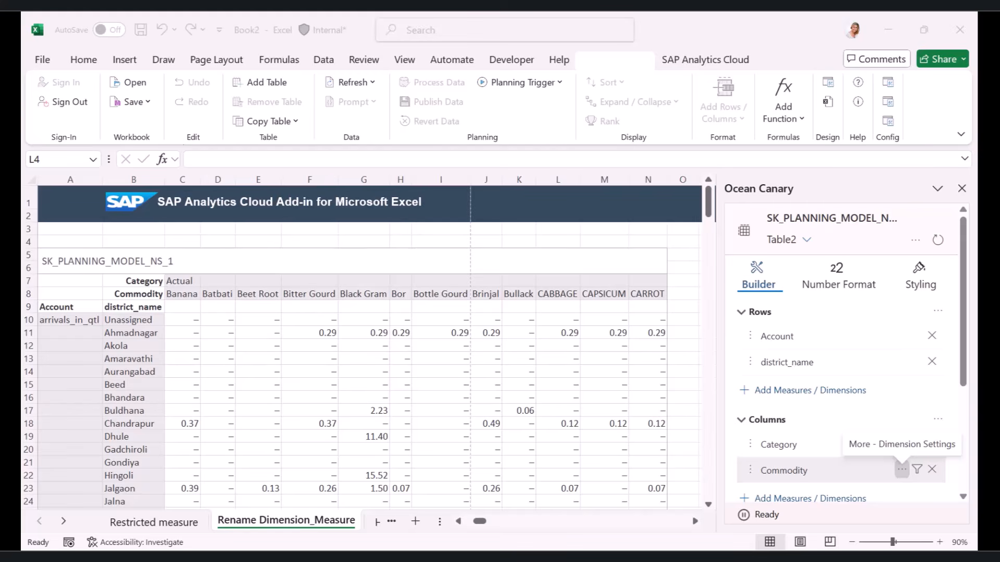
{"action": "left_click", "coordinate": [902, 470]}
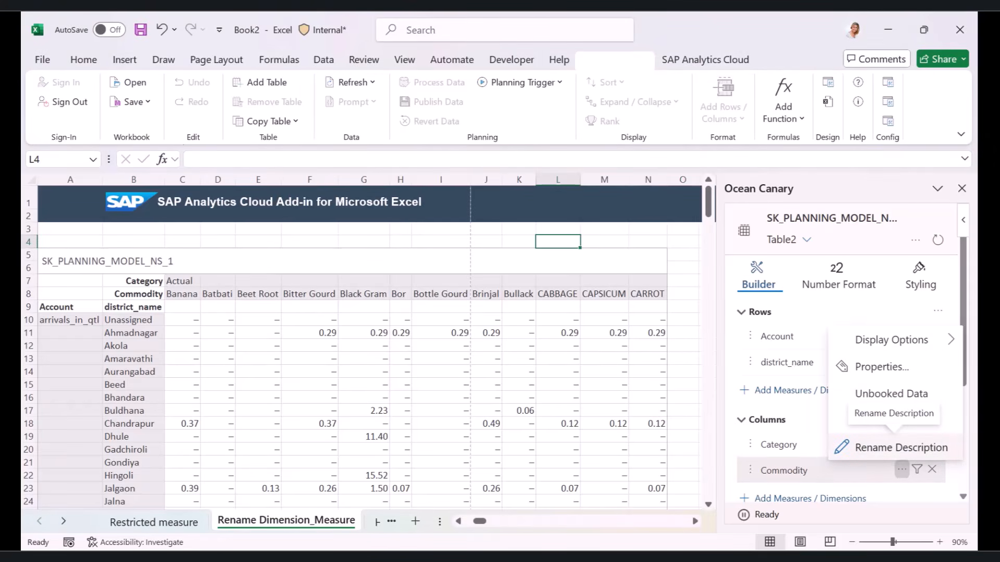
{"action": "left_click", "coordinate": [894, 448]}
{"action": "key", "text": "BackSpace"}
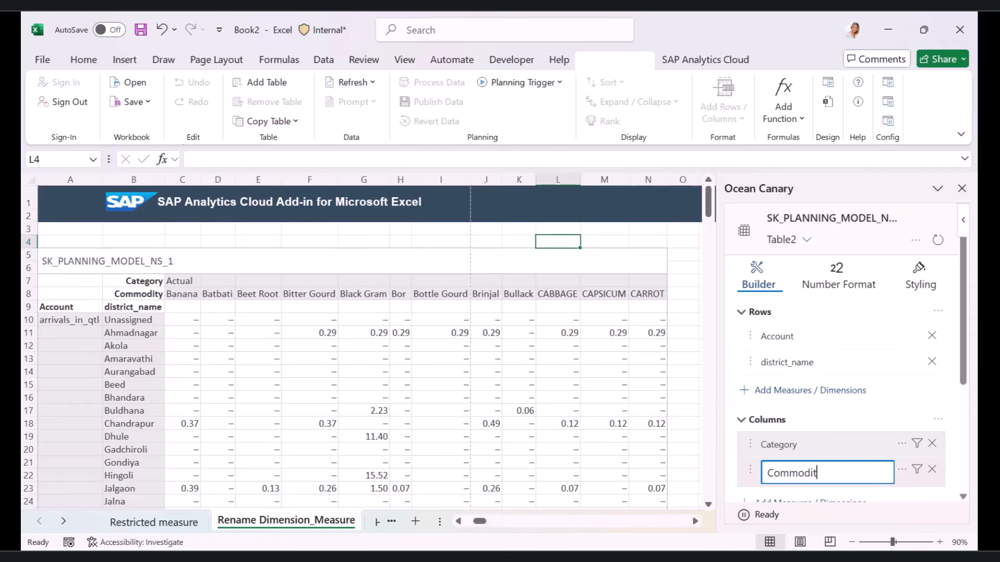
{"action": "key", "text": "BackSpace"}
{"action": "key", "text": "BackSpace"}
{"action": "key", "text": "BackSpace"}
{"action": "key", "text": "BackSpace"}
{"action": "key", "text": "BackSpace"}
{"action": "key", "text": "BackSpace"}
{"action": "key", "text": "BackSpace"}
{"action": "key", "text": "BackSpace"}
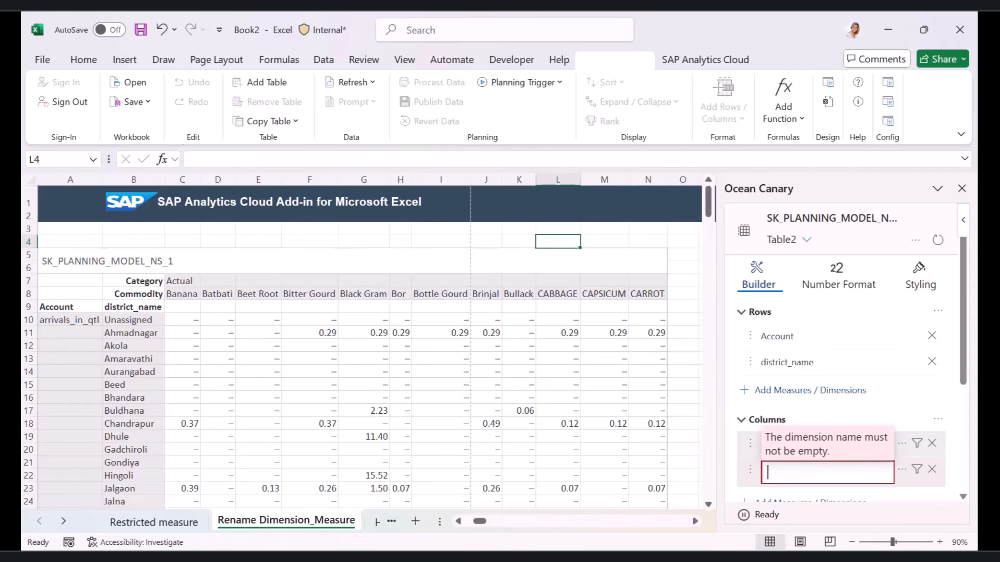
{"action": "type", "text": "Pro"}
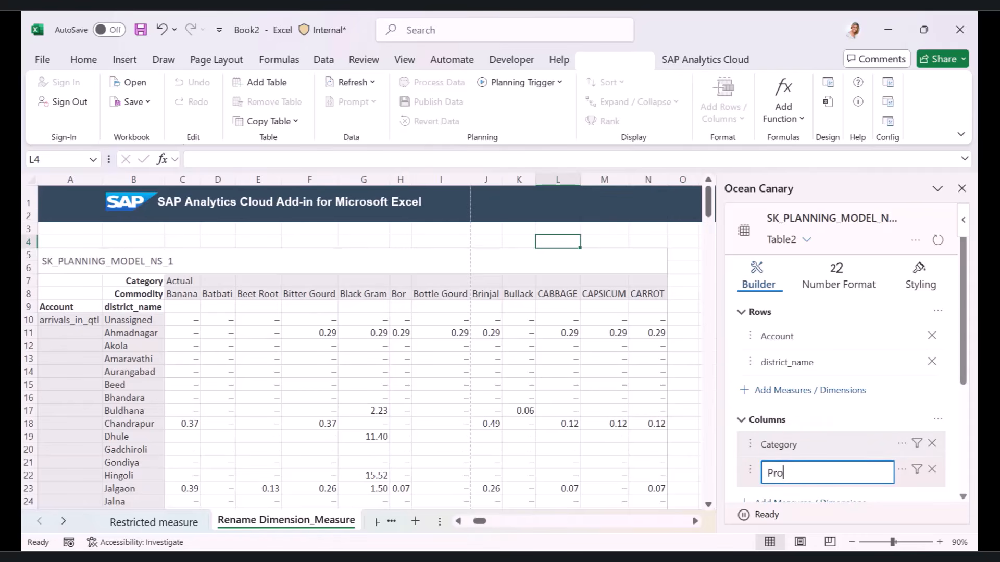
{"action": "type", "text": "ducts"}
{"action": "key", "text": "Return"}
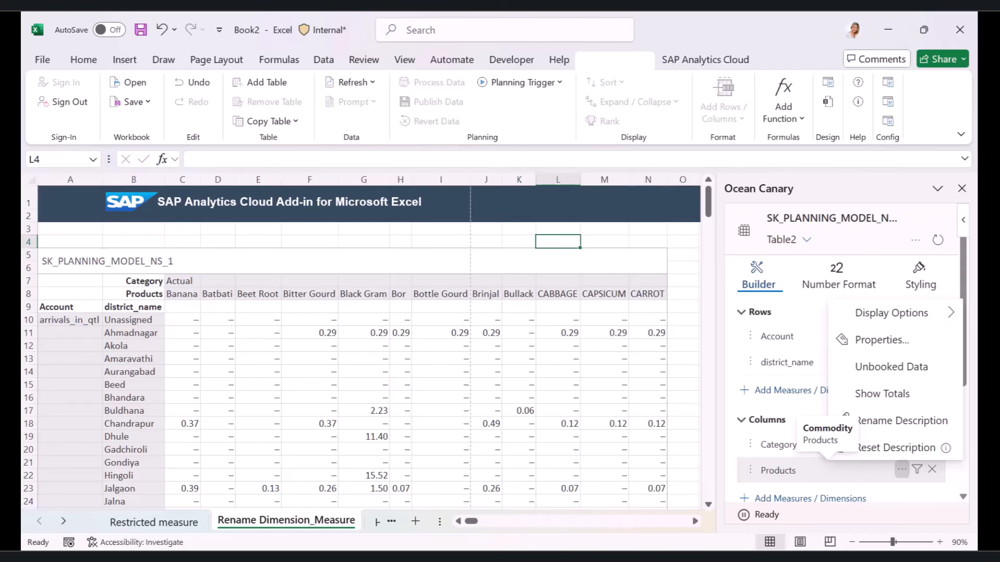
{"action": "left_click", "coordinate": [146, 294]}
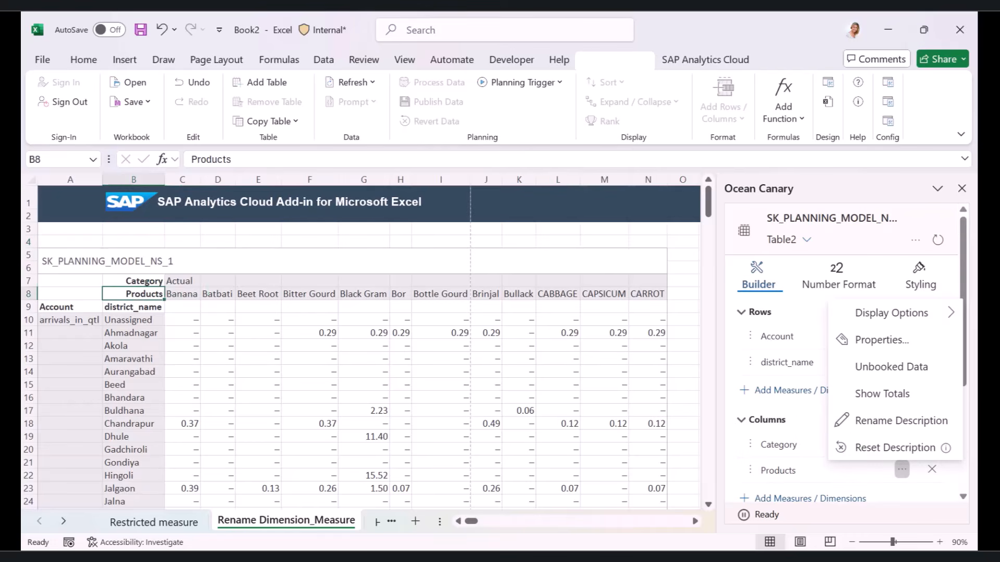
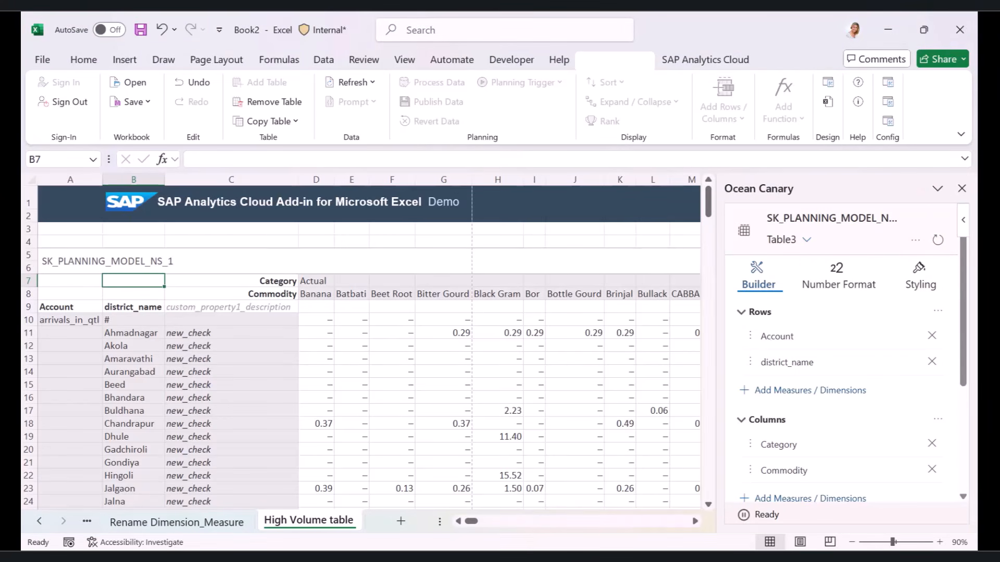
Enable Performance Mode for Table3 on the High Volume table sheet, refresh the table and close the add-in pane.
{"action": "left_click", "coordinate": [915, 240]}
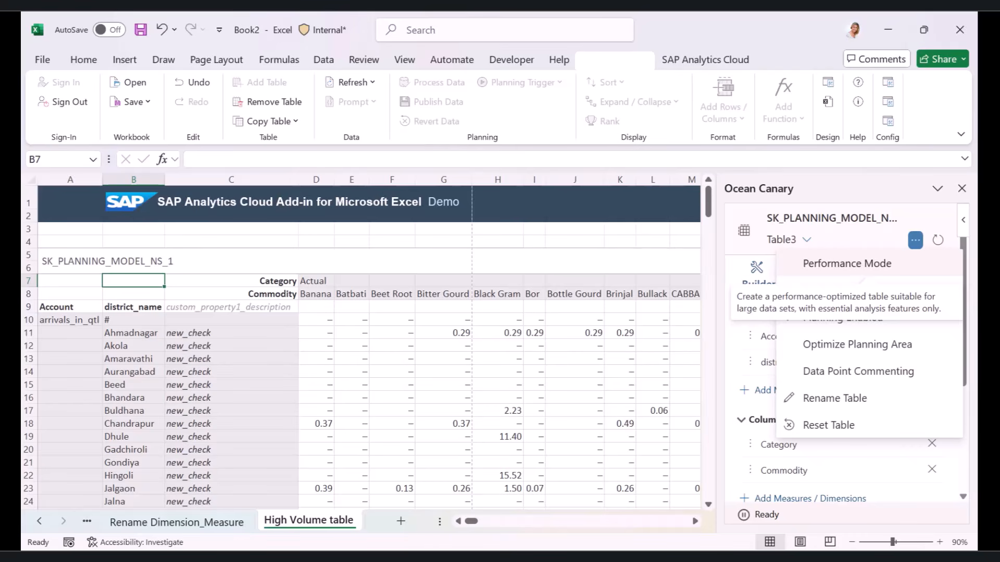
{"action": "left_click", "coordinate": [847, 263]}
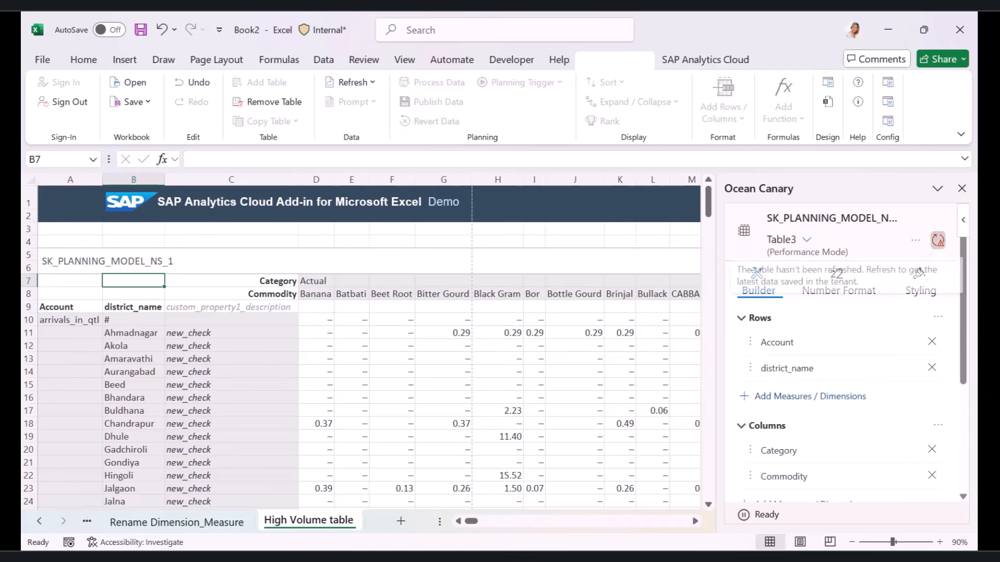
{"action": "left_click", "coordinate": [938, 240]}
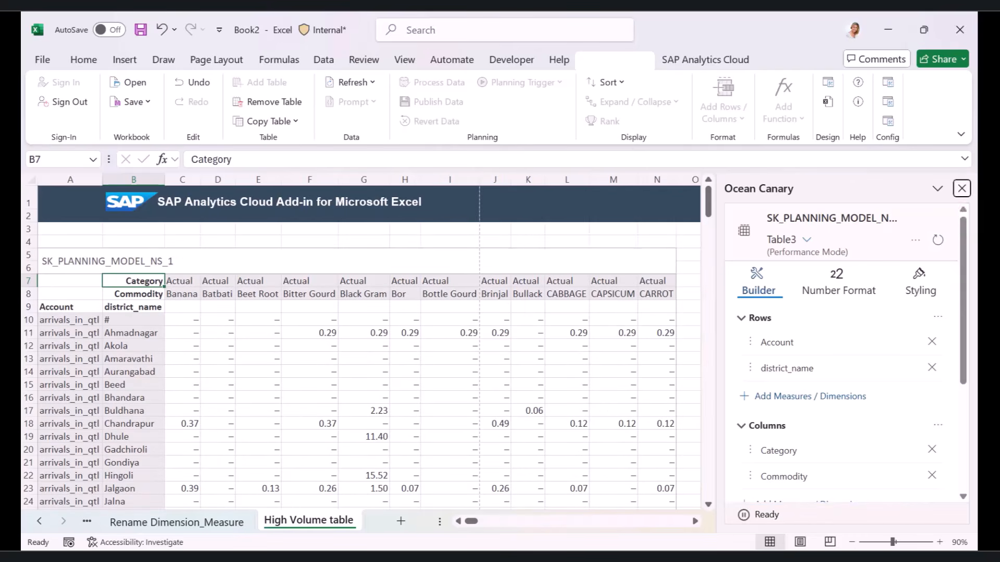
{"action": "left_click", "coordinate": [961, 188]}
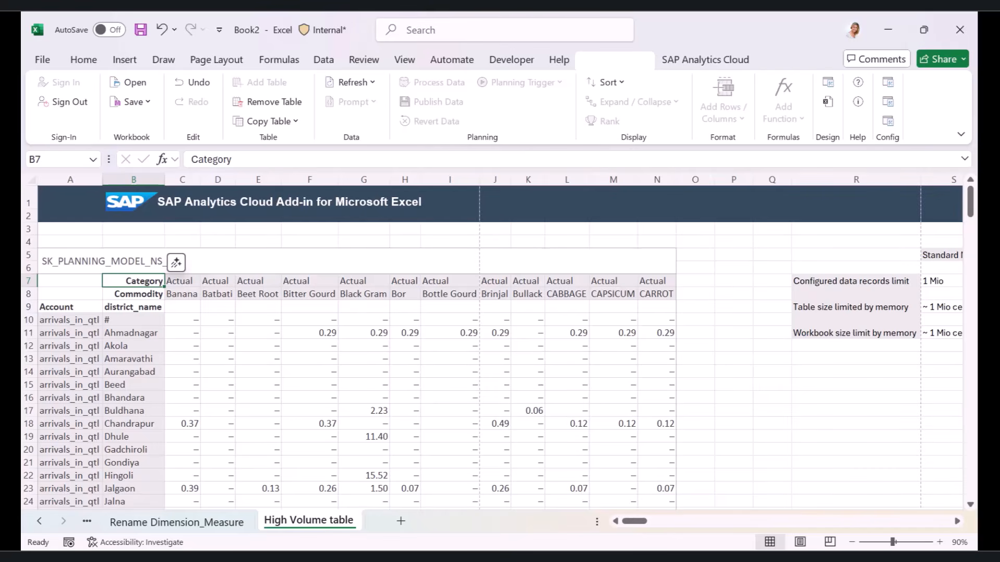
Examine the Standard Mode and Performance Mode limits listed beside the table on the High Volume table sheet.
{"action": "scroll", "coordinate": [499, 344], "scroll_direction": "right", "scroll_amount": 1}
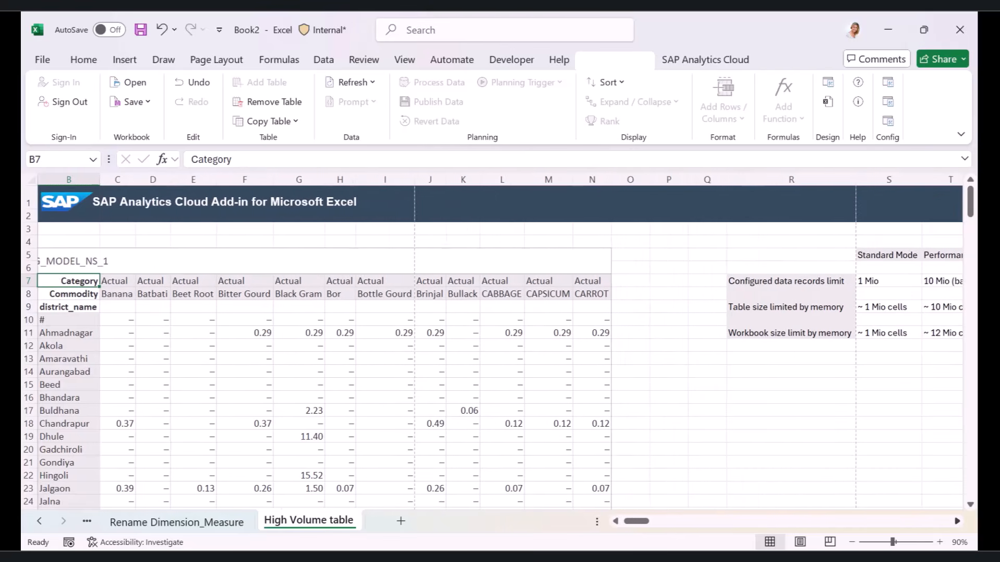
{"action": "scroll", "coordinate": [500, 344], "scroll_direction": "right", "scroll_amount": 2}
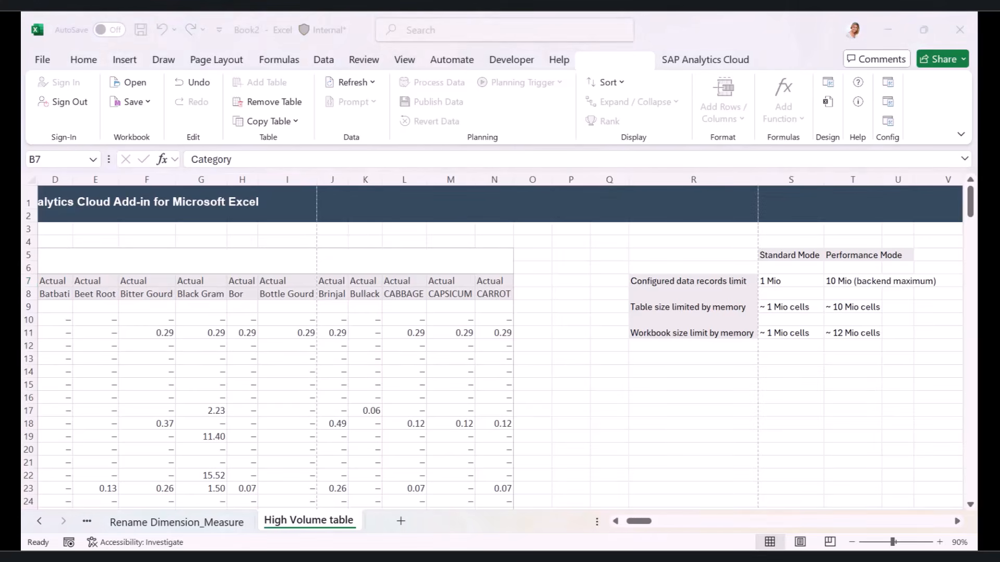
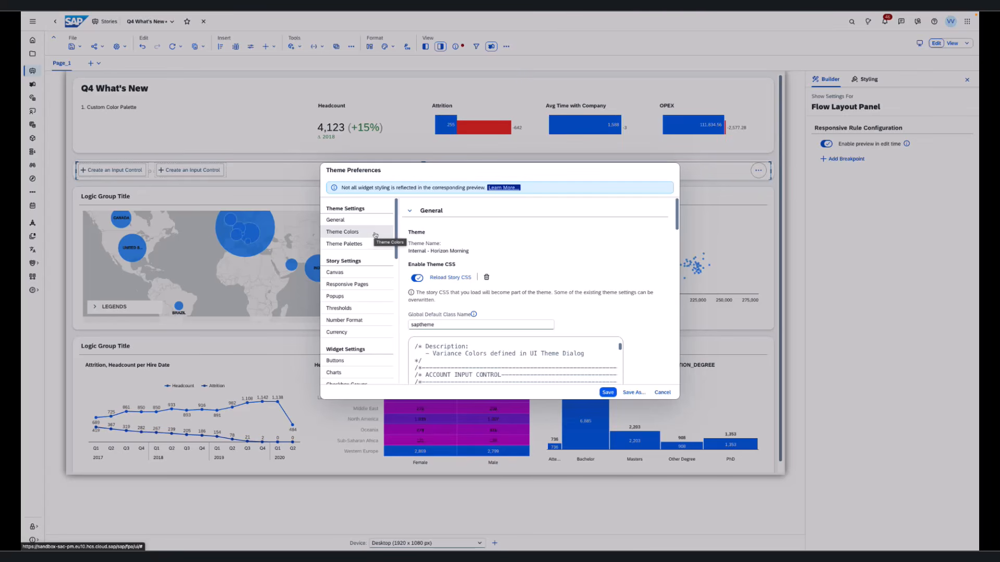
In the story's Theme Preferences, show the Theme Colors settings and collapse the Font, Background, Border and Datapoint Colors groups.
{"action": "left_click", "coordinate": [375, 233]}
{"action": "left_click", "coordinate": [372, 240]}
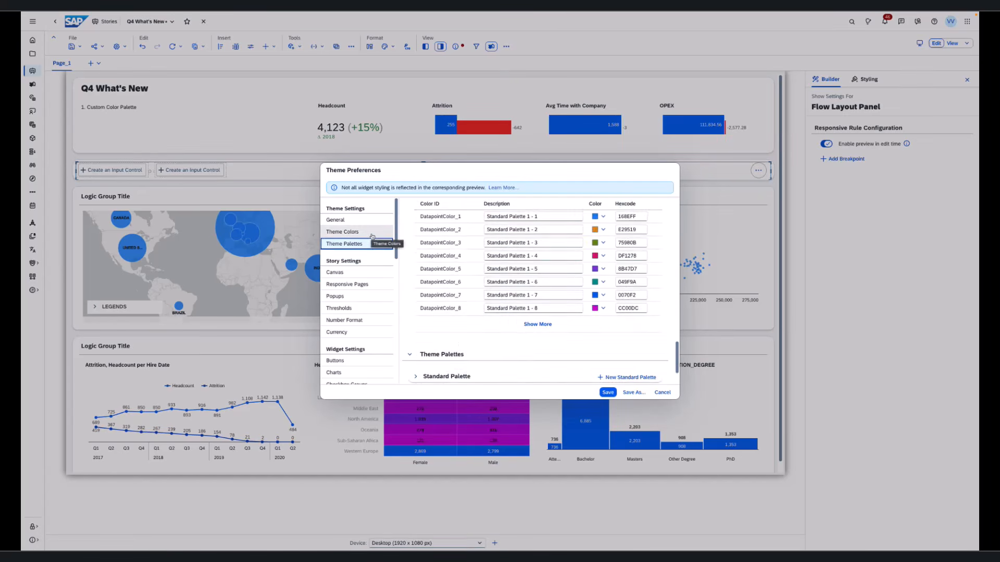
{"action": "left_click", "coordinate": [372, 232]}
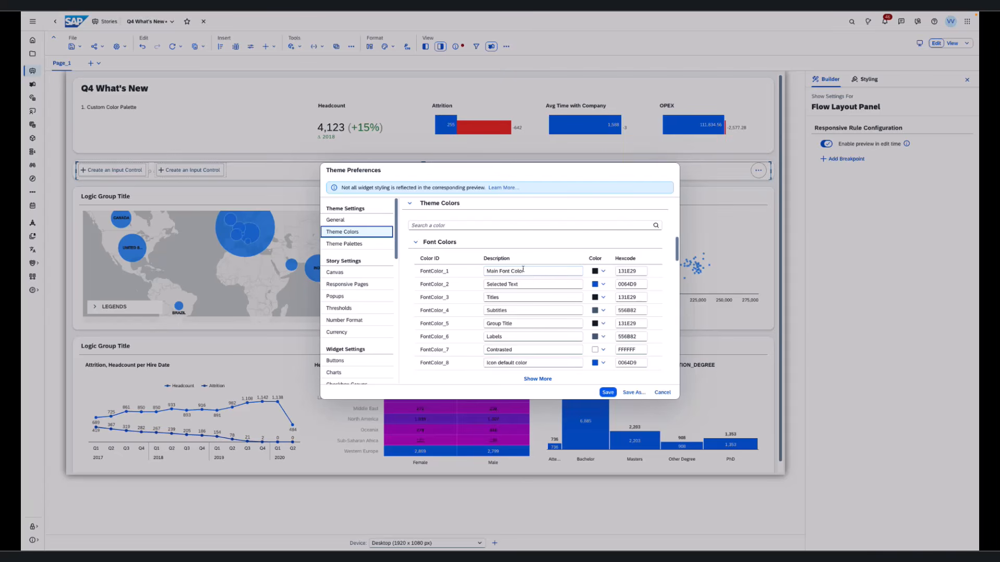
{"action": "scroll", "coordinate": [416, 245], "scroll_direction": "down", "scroll_amount": 2}
{"action": "scroll", "coordinate": [416, 237], "scroll_direction": "up", "scroll_amount": 1}
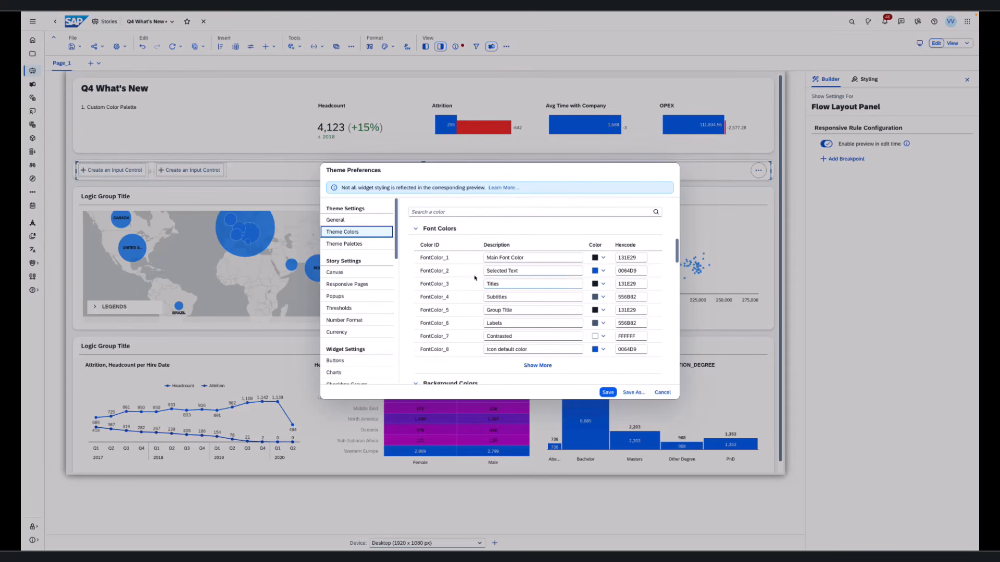
{"action": "left_click", "coordinate": [415, 229]}
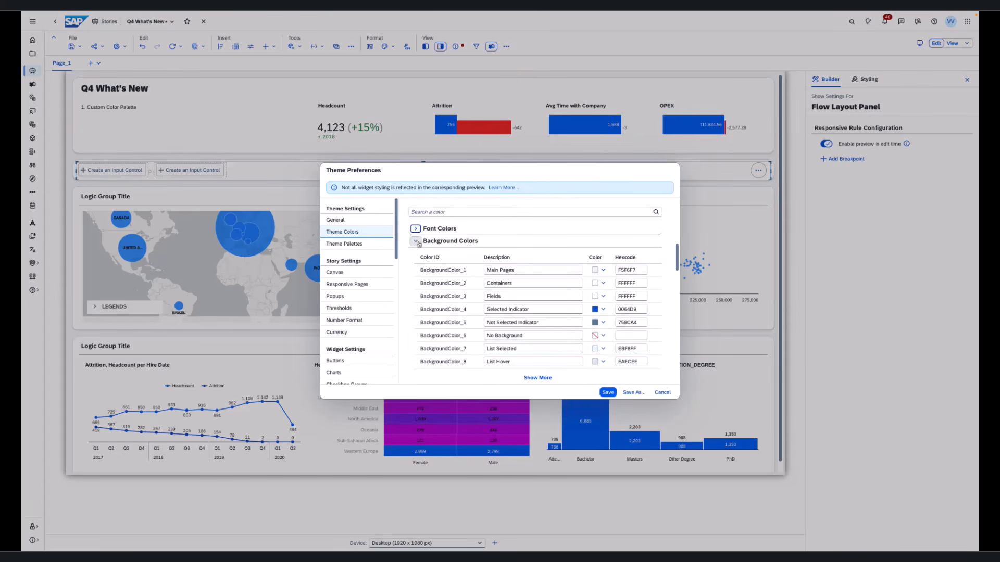
{"action": "left_click", "coordinate": [415, 242]}
{"action": "left_click", "coordinate": [415, 252]}
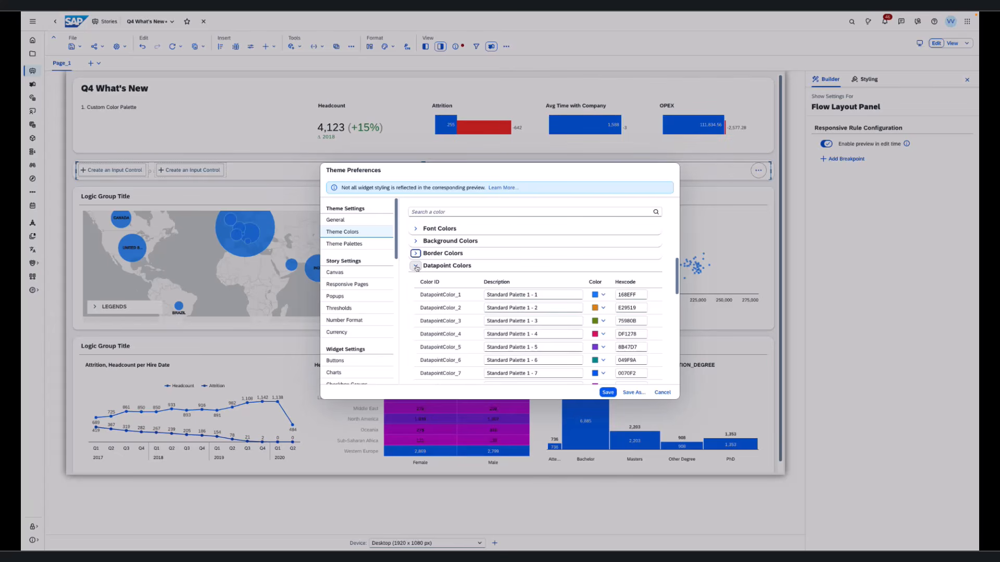
{"action": "left_click", "coordinate": [455, 266]}
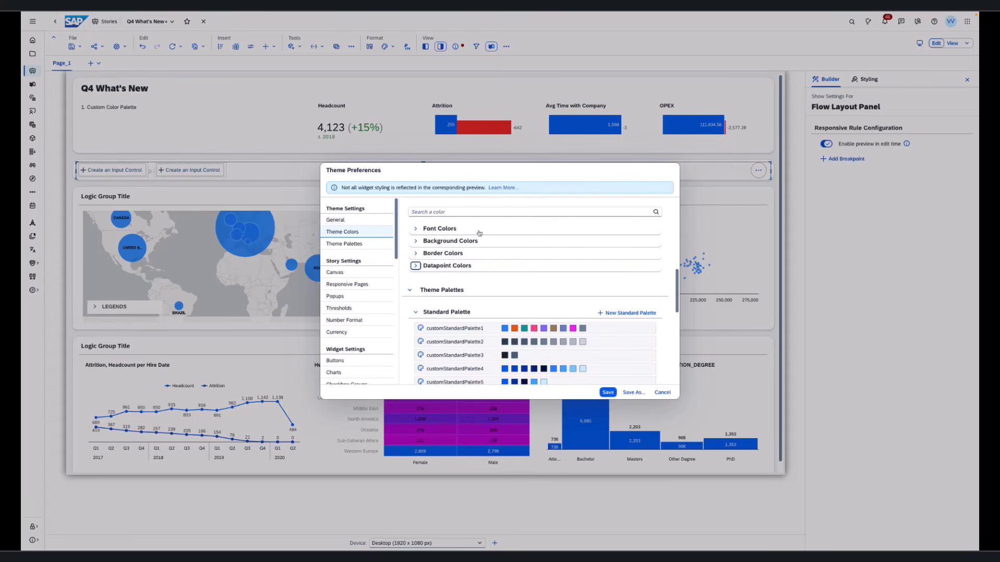
Open the Canvas background color choices and browse their Background, Border and Datapoint theme color groups.
{"action": "left_click", "coordinate": [370, 277]}
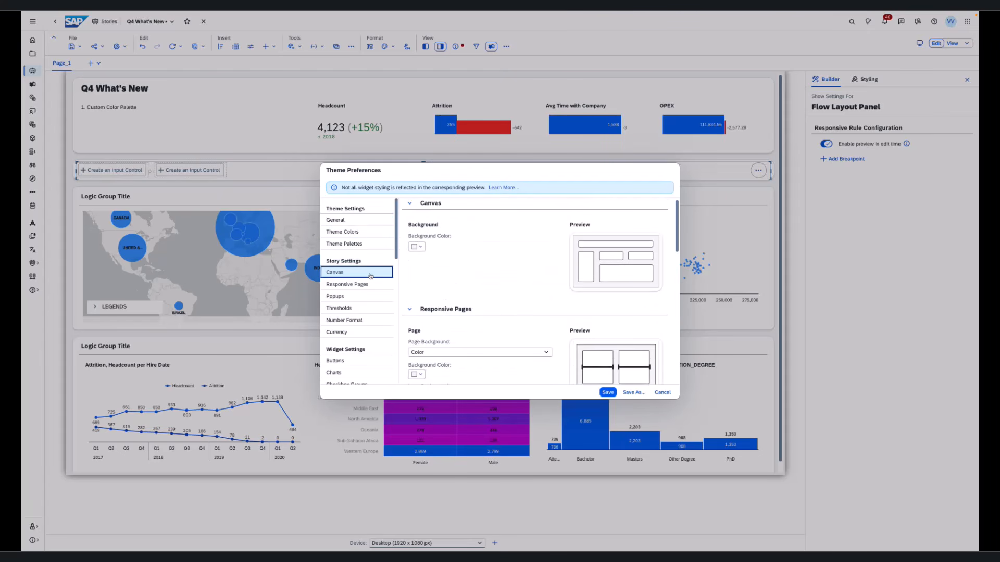
{"action": "left_click", "coordinate": [418, 247]}
{"action": "left_click", "coordinate": [426, 265]}
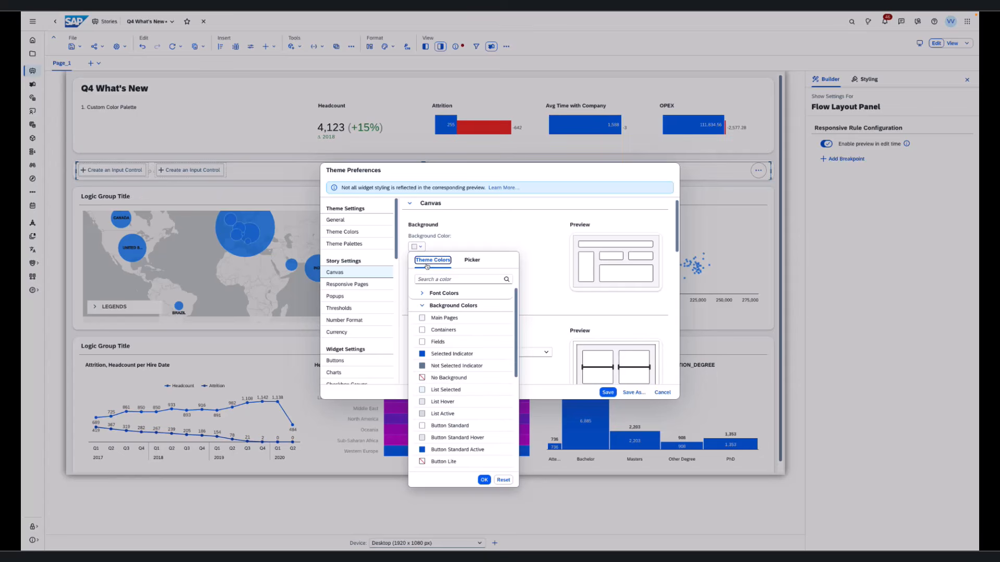
{"action": "left_click", "coordinate": [424, 306]}
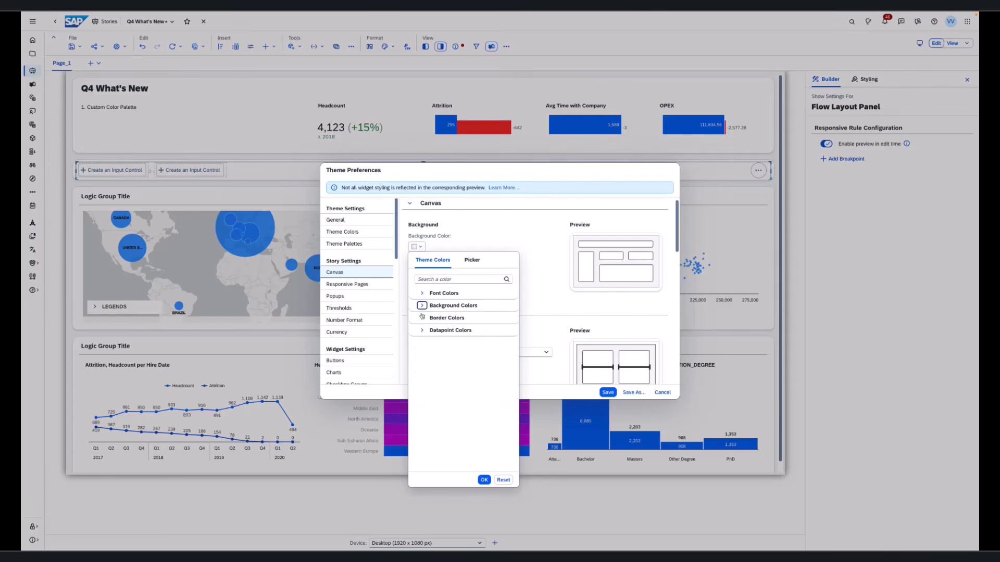
{"action": "left_click", "coordinate": [422, 318]}
{"action": "left_click", "coordinate": [423, 318]}
{"action": "left_click", "coordinate": [421, 331]}
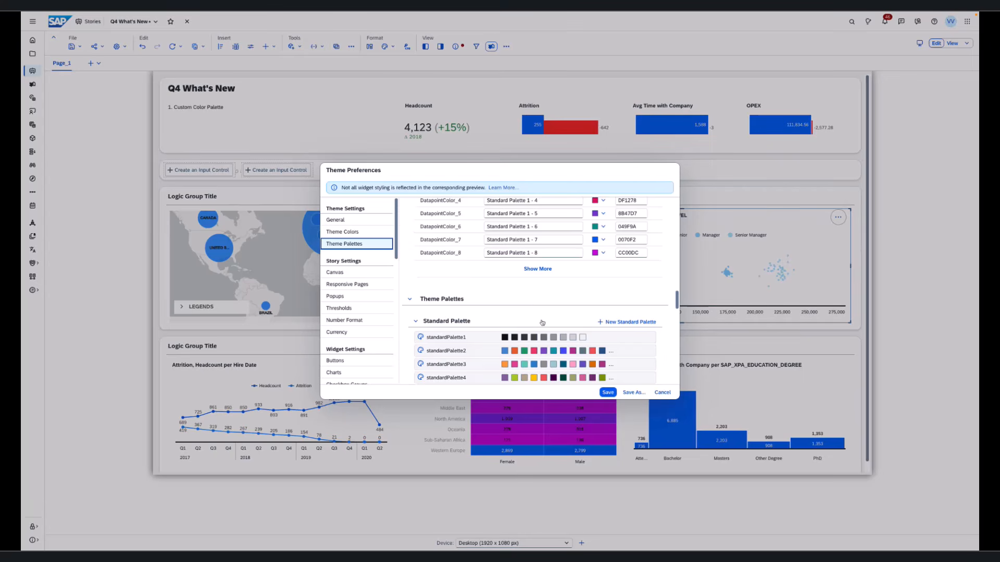
Review the standard palettes under Theme Palettes, including the actions offered for standardPalette5, and cancel the Theme Preferences.
{"action": "scroll", "coordinate": [542, 323], "scroll_direction": "down", "scroll_amount": 2}
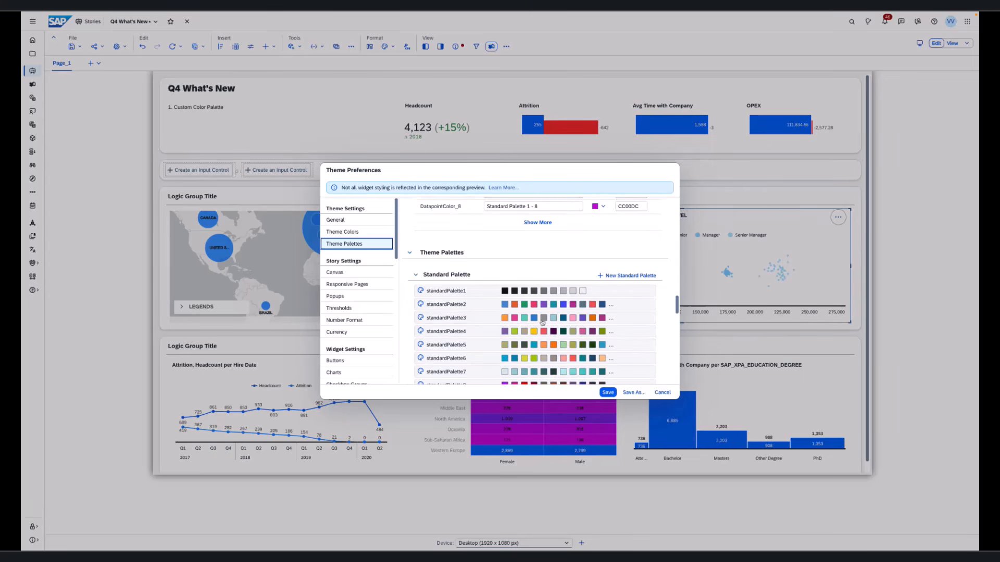
{"action": "mouse_move", "coordinate": [647, 345]}
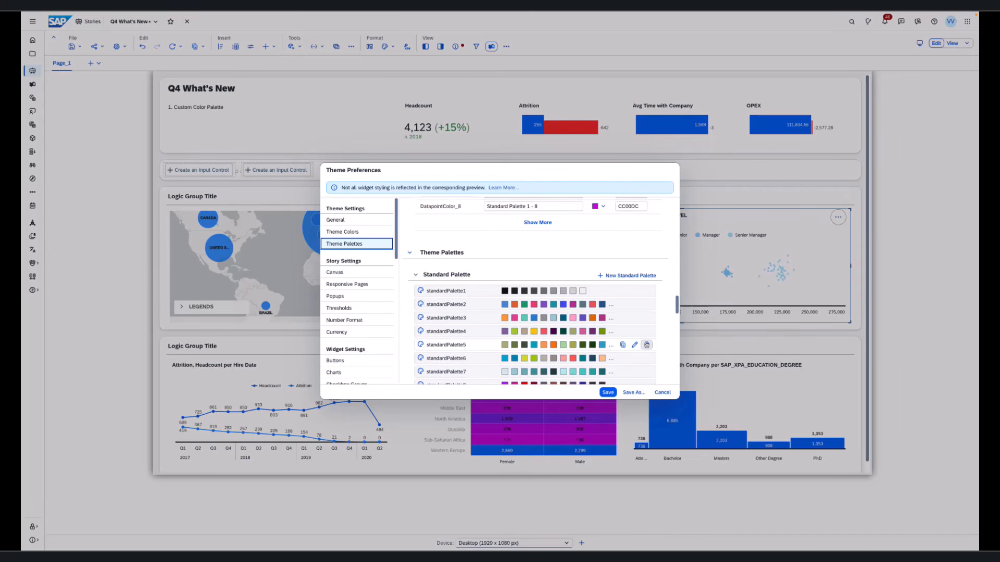
{"action": "left_click", "coordinate": [664, 393]}
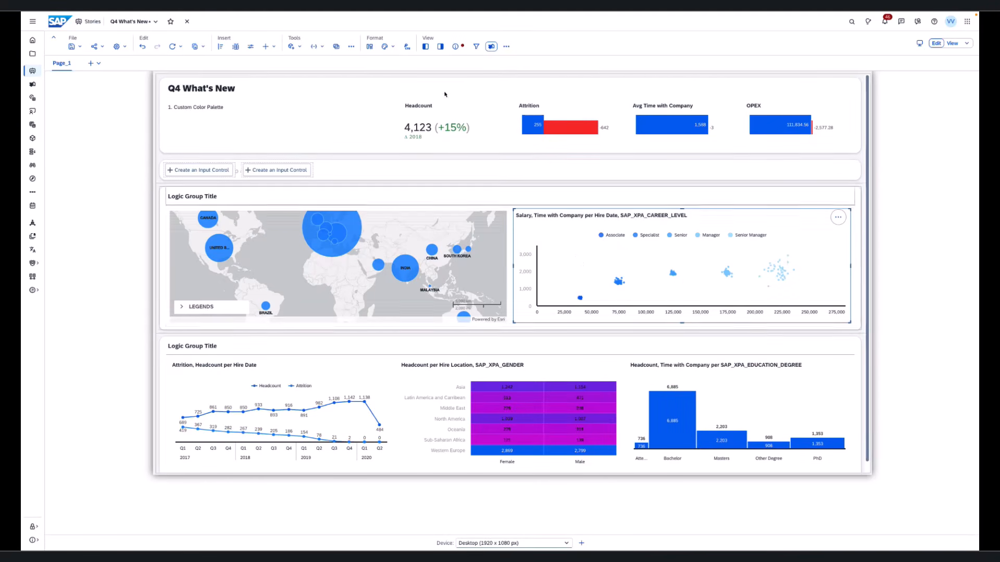
Open the color palette selection for the Salary scatterplot and look through its story and theme palettes without choosing one.
{"action": "left_click", "coordinate": [440, 49]}
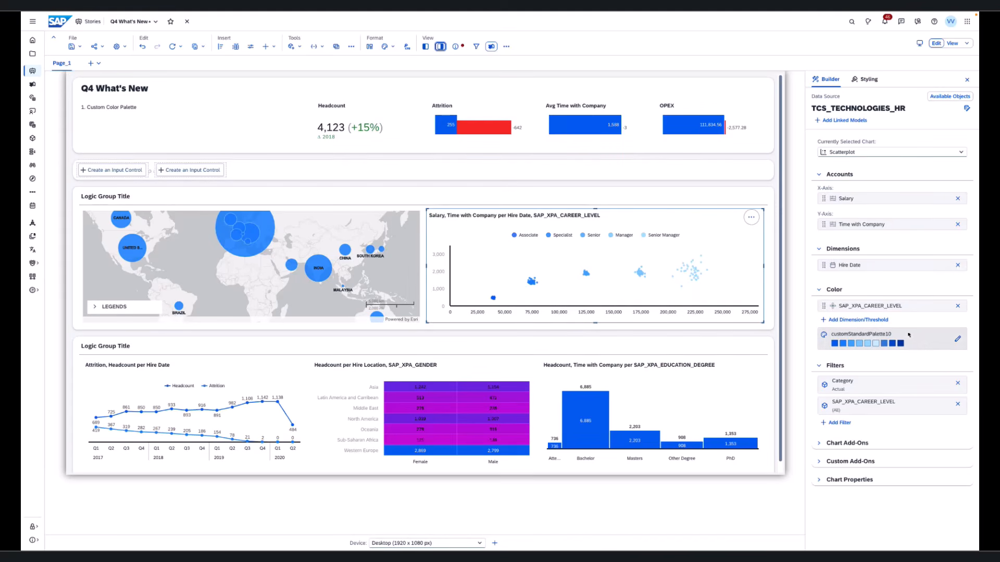
{"action": "left_click", "coordinate": [957, 339]}
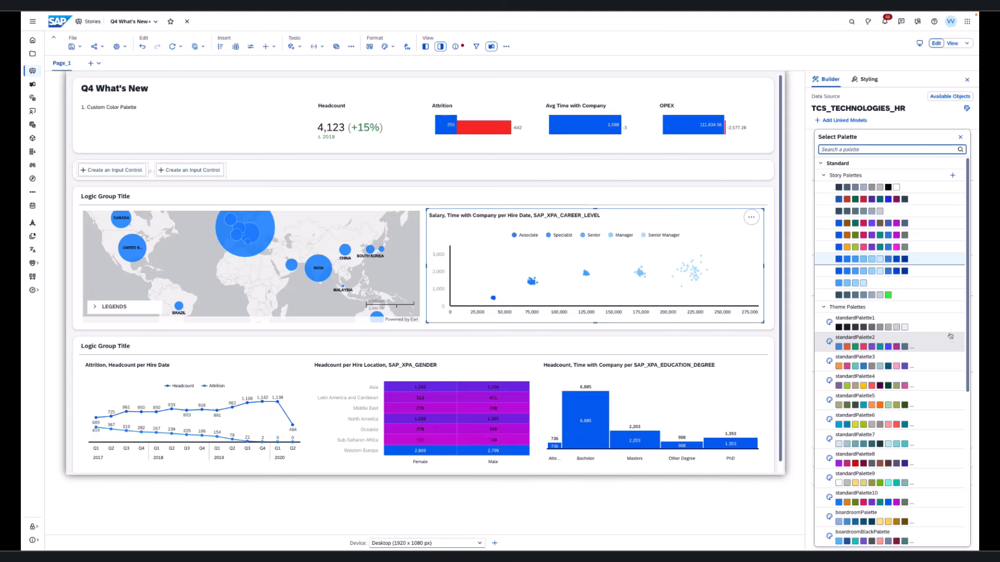
{"action": "scroll", "coordinate": [916, 330], "scroll_direction": "down", "scroll_amount": 2}
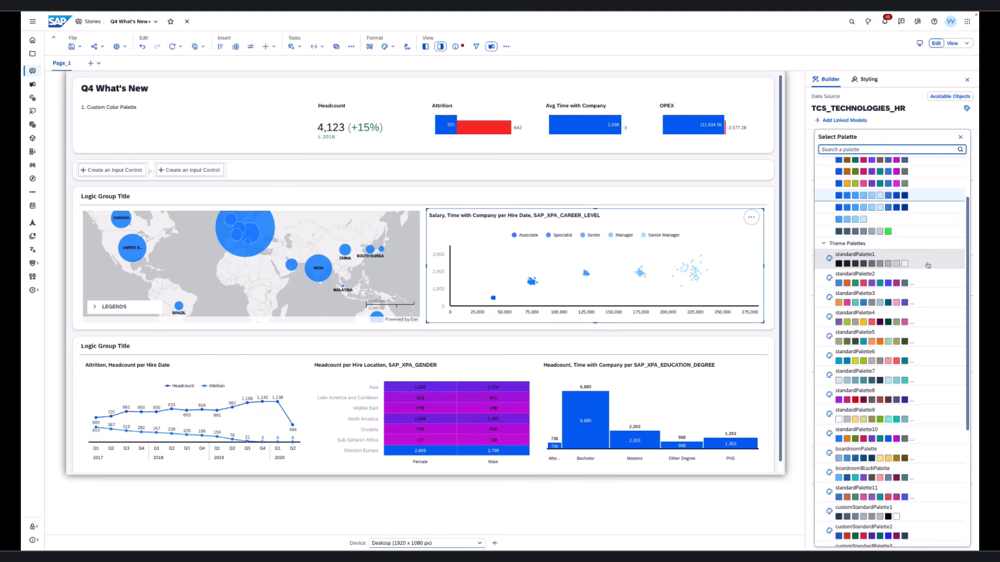
{"action": "scroll", "coordinate": [927, 266], "scroll_direction": "down", "scroll_amount": 4}
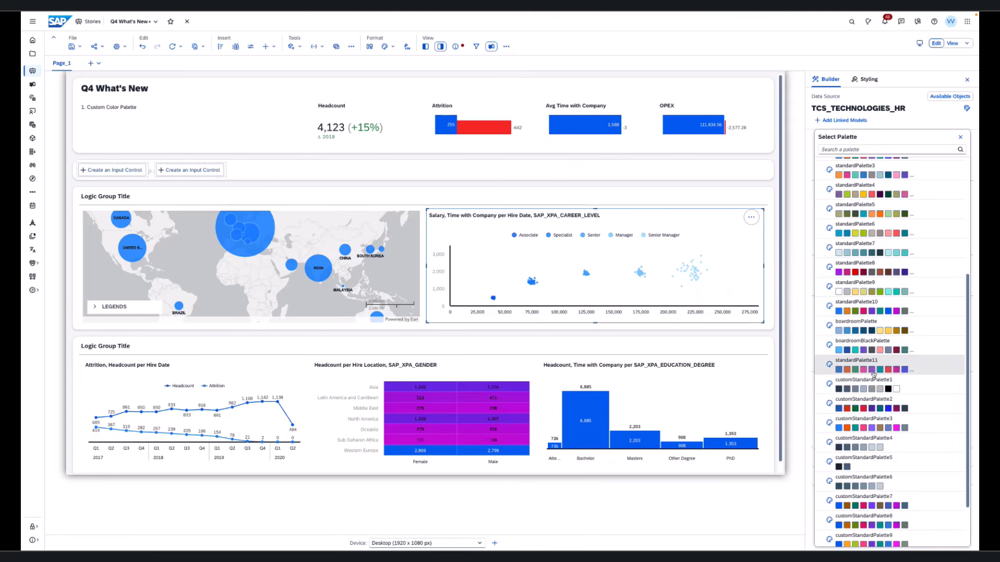
{"action": "left_click", "coordinate": [809, 307]}
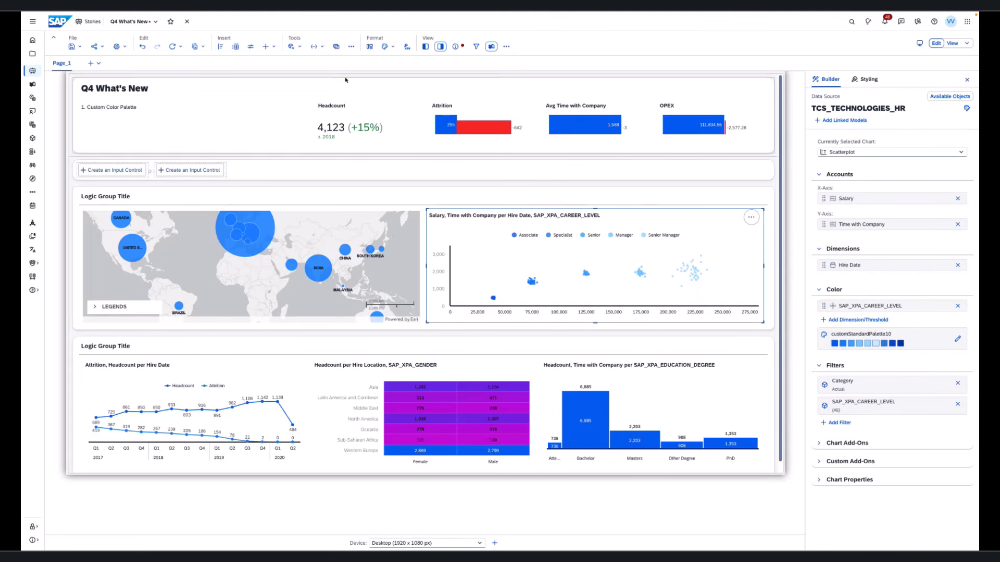
Reopen Theme Preferences and delete the theme's standardPalette1, standardPalette3 through standardPalette10, boardroomPalette and boardroomBlackPalette.
{"action": "left_click", "coordinate": [395, 47]}
{"action": "left_click", "coordinate": [506, 197]}
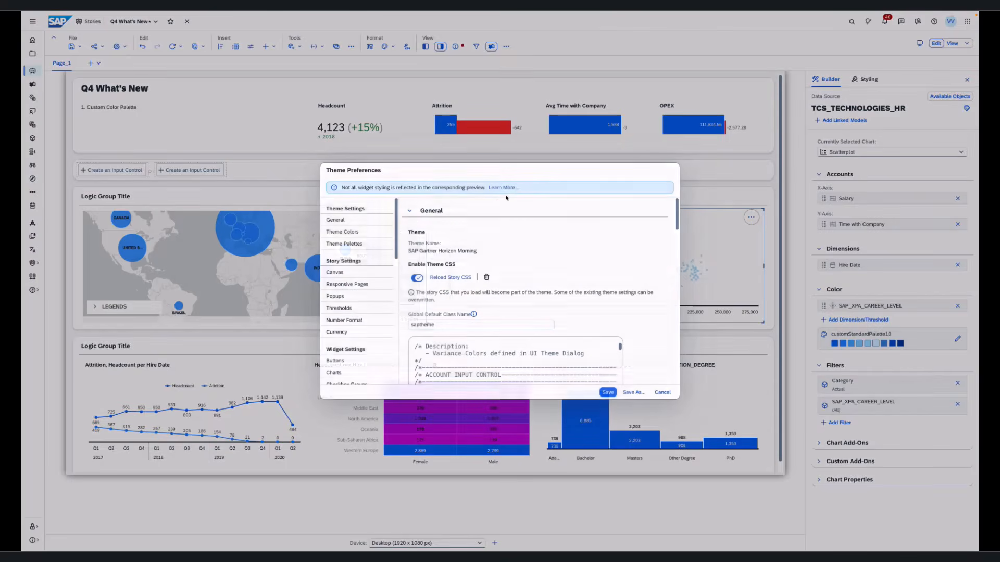
{"action": "left_click", "coordinate": [358, 243]}
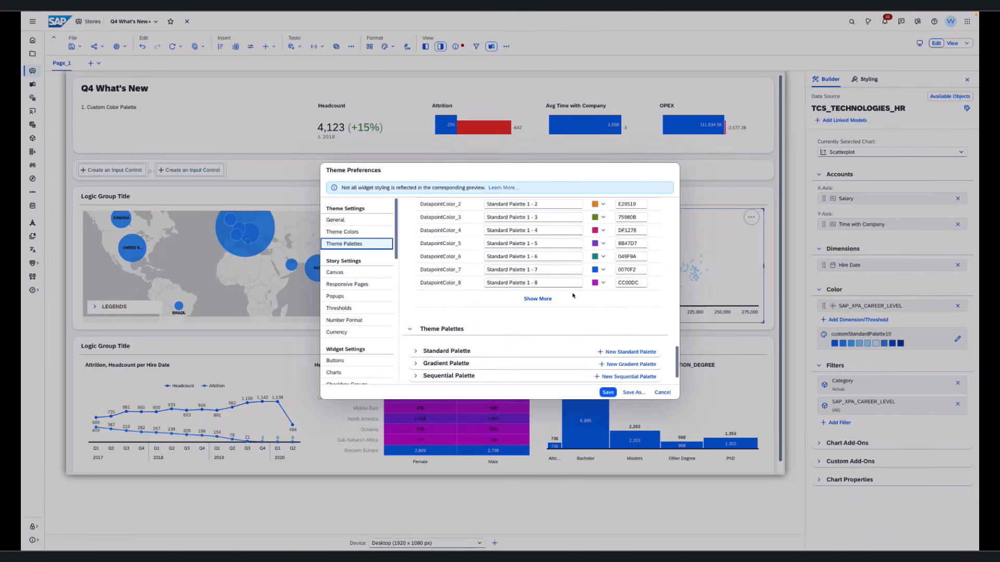
{"action": "scroll", "coordinate": [573, 295], "scroll_direction": "down", "scroll_amount": 1}
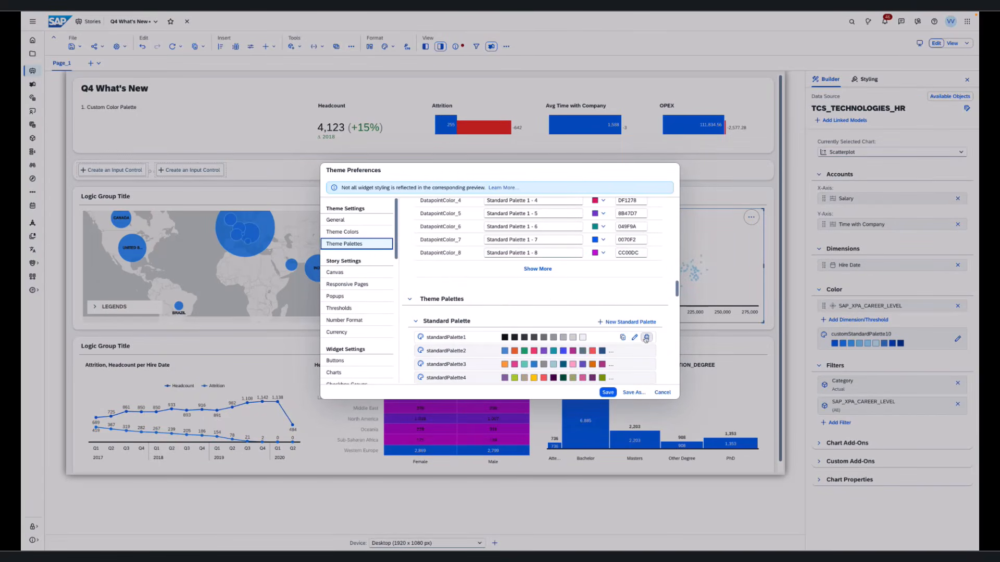
{"action": "scroll", "coordinate": [640, 337], "scroll_direction": "down", "scroll_amount": 1}
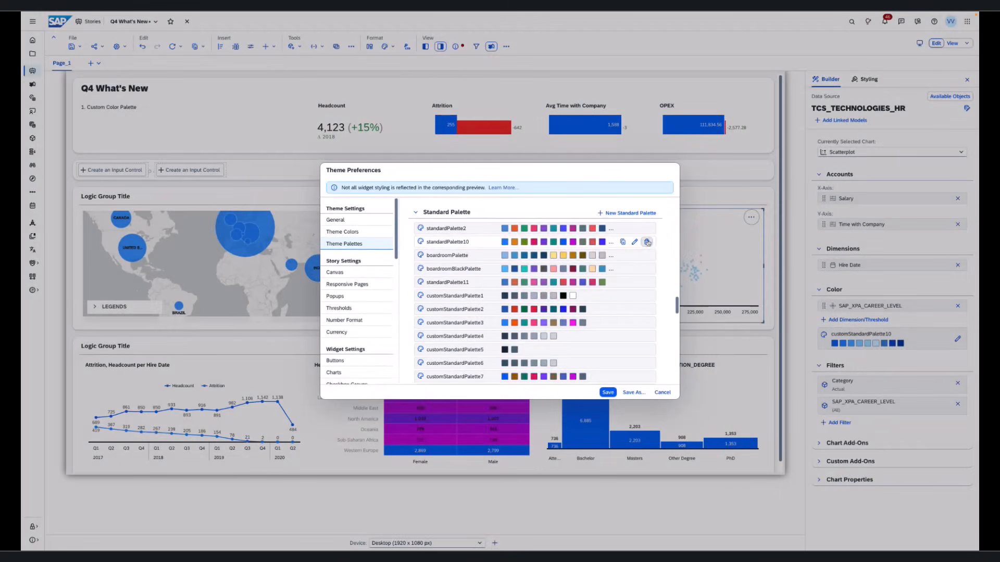
{"action": "scroll", "coordinate": [651, 255], "scroll_direction": "down", "scroll_amount": 1}
{"action": "left_click", "coordinate": [648, 255]}
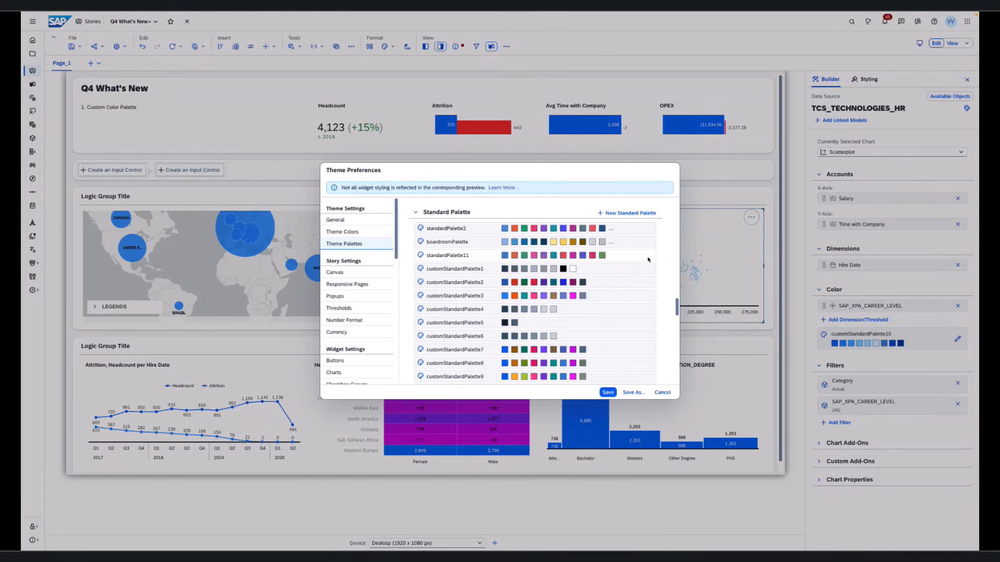
{"action": "left_click", "coordinate": [647, 242]}
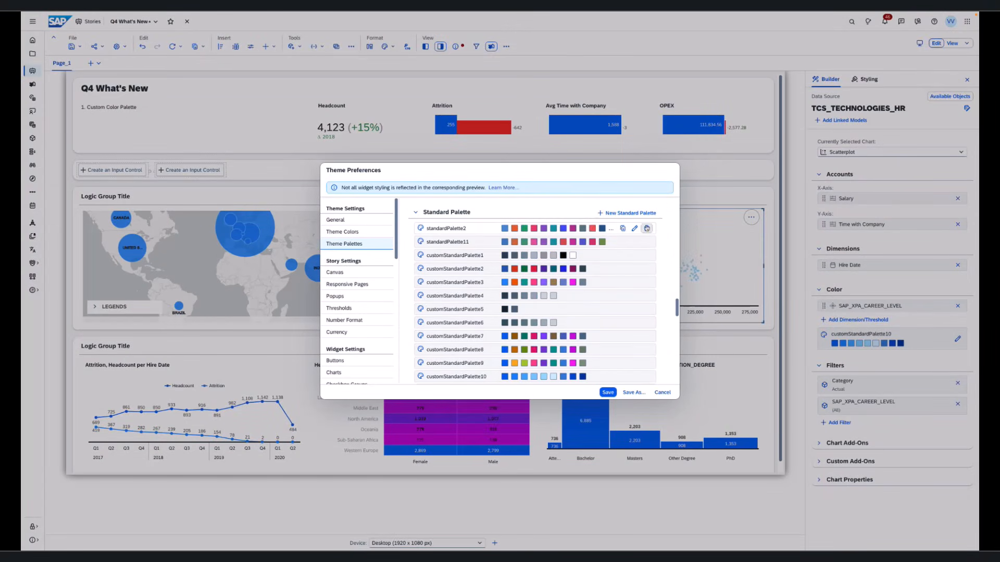
Delete the standard palettes standardPalette2, standardPalette11 and customStandardPalette1 through customStandardPalette6.
{"action": "left_click", "coordinate": [647, 229]}
{"action": "left_click", "coordinate": [646, 230]}
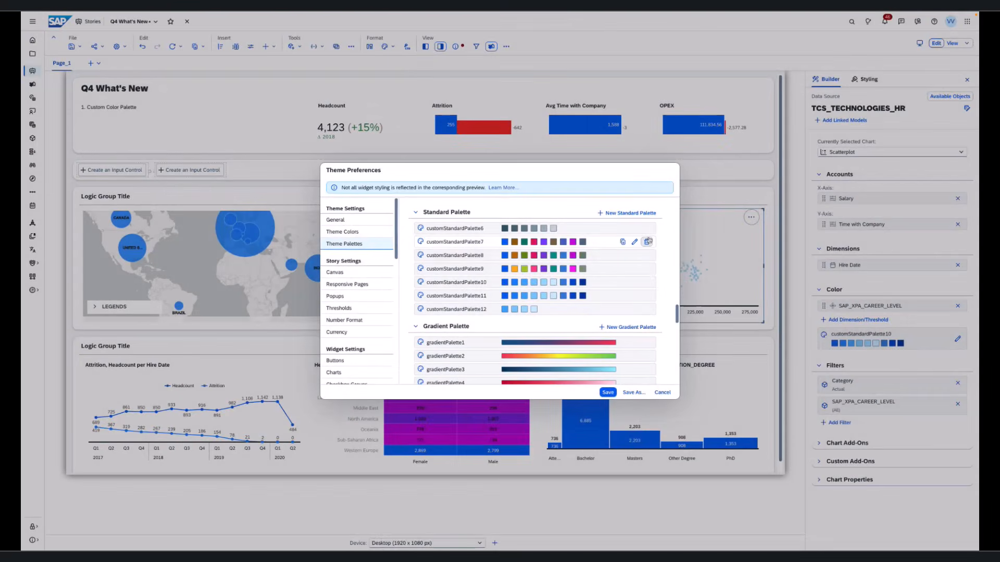
{"action": "left_click", "coordinate": [647, 229]}
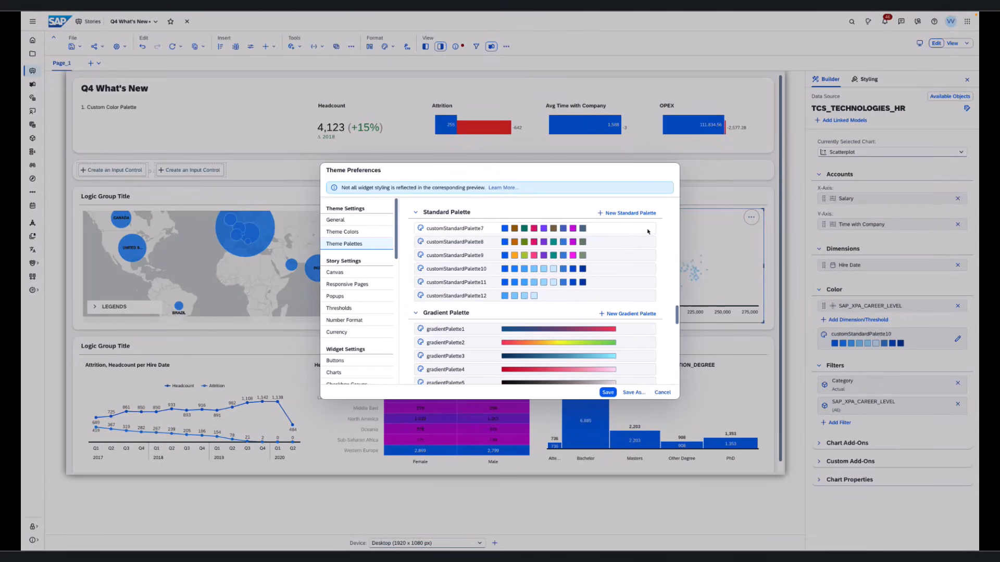
Duplicate customStandardPalette7 with the palette ID CustomPalette and the description "Custom Palette for Demo".
{"action": "left_click", "coordinate": [597, 232]}
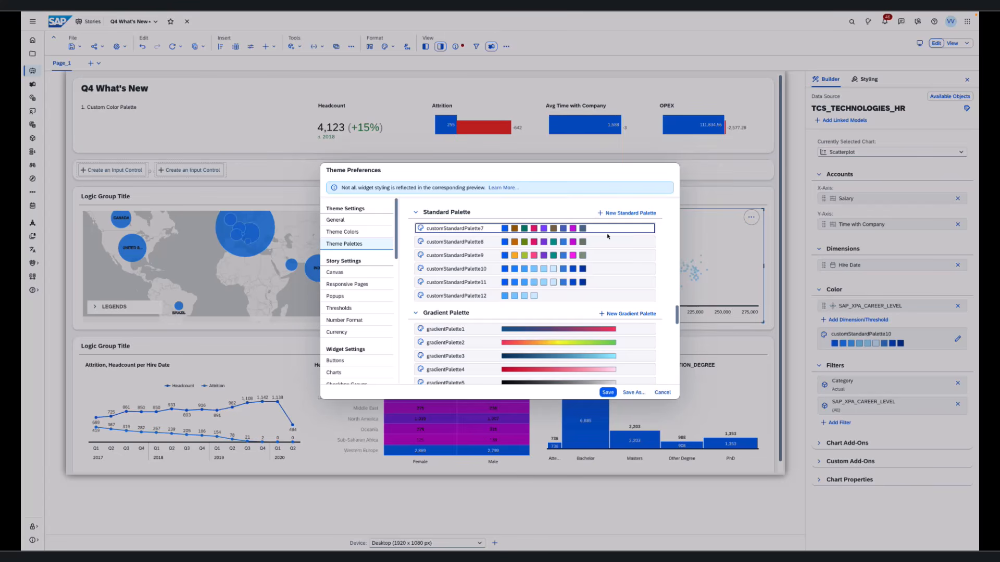
{"action": "left_click", "coordinate": [623, 229]}
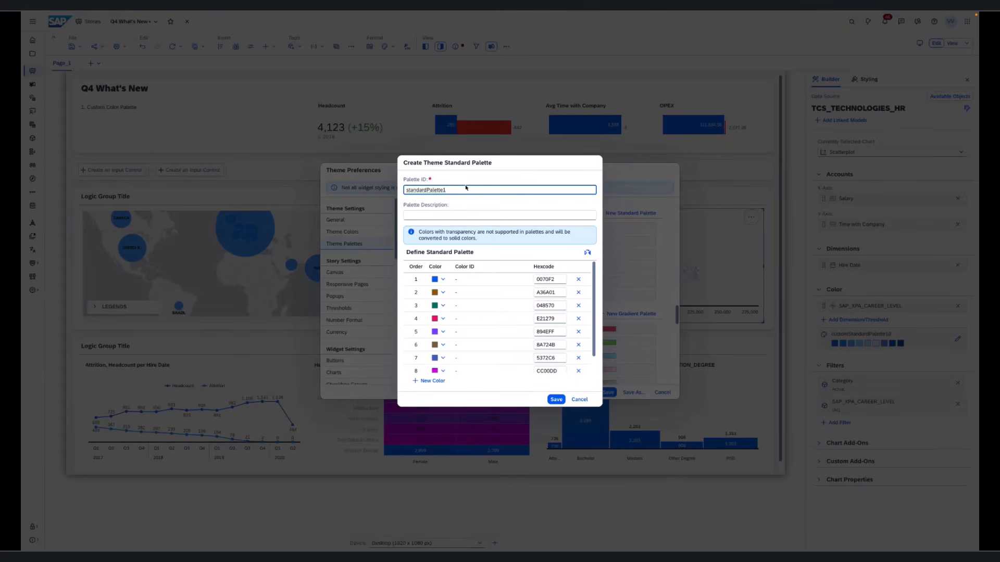
{"action": "key", "text": "ctrl+a"}
{"action": "key", "text": "BackSpace"}
{"action": "type", "text": "CustomPaletee"}
{"action": "key", "text": "Tab"}
{"action": "type", "text": "Cus"}
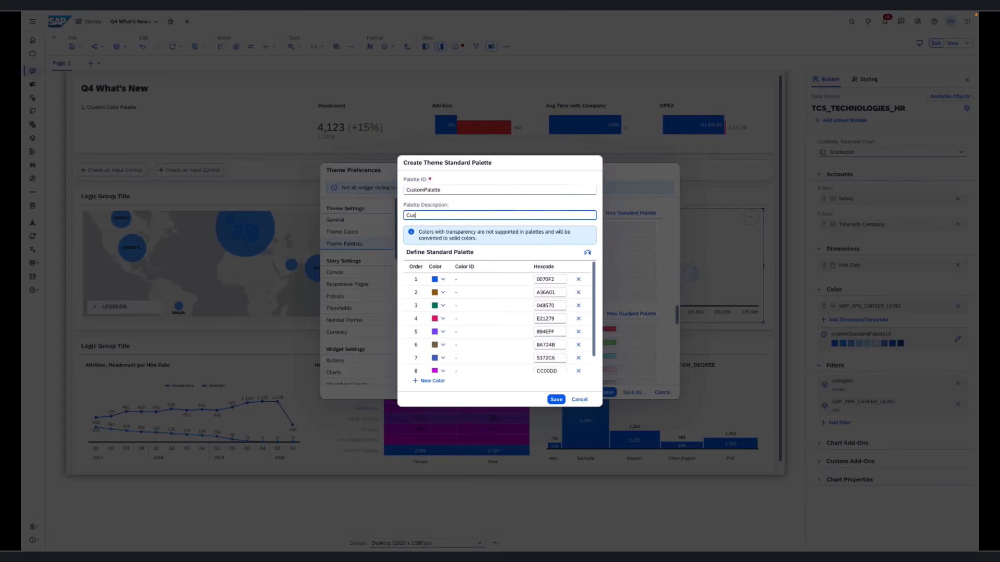
{"action": "type", "text": "tom Palette for Dme"}
{"action": "key", "text": "BackSpace"}
{"action": "type", "text": "emo"}
Add new color entries to the palette definition until it reaches order 18.
{"action": "scroll", "coordinate": [479, 311], "scroll_direction": "down", "scroll_amount": 1}
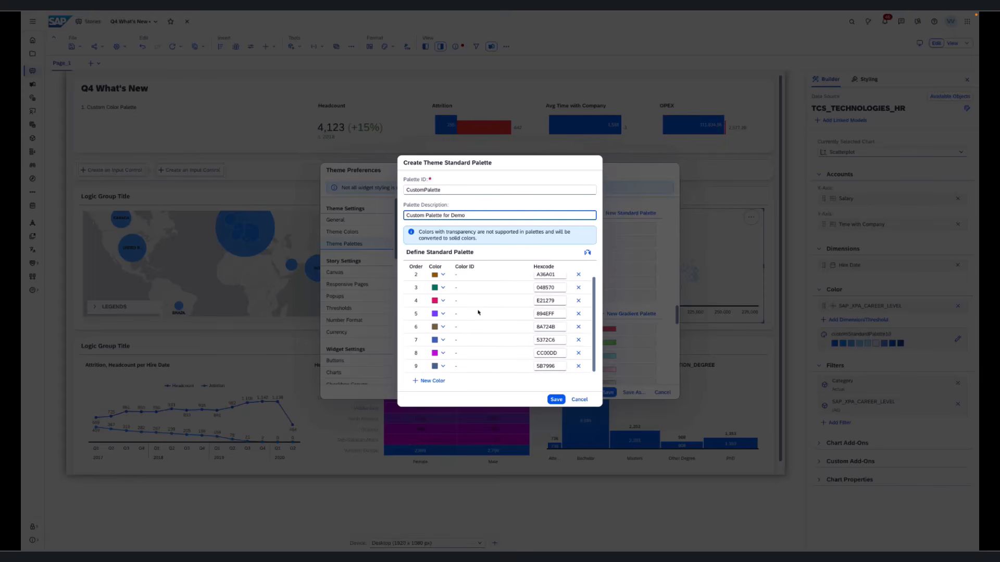
{"action": "left_click", "coordinate": [432, 382]}
{"action": "left_click", "coordinate": [432, 381]}
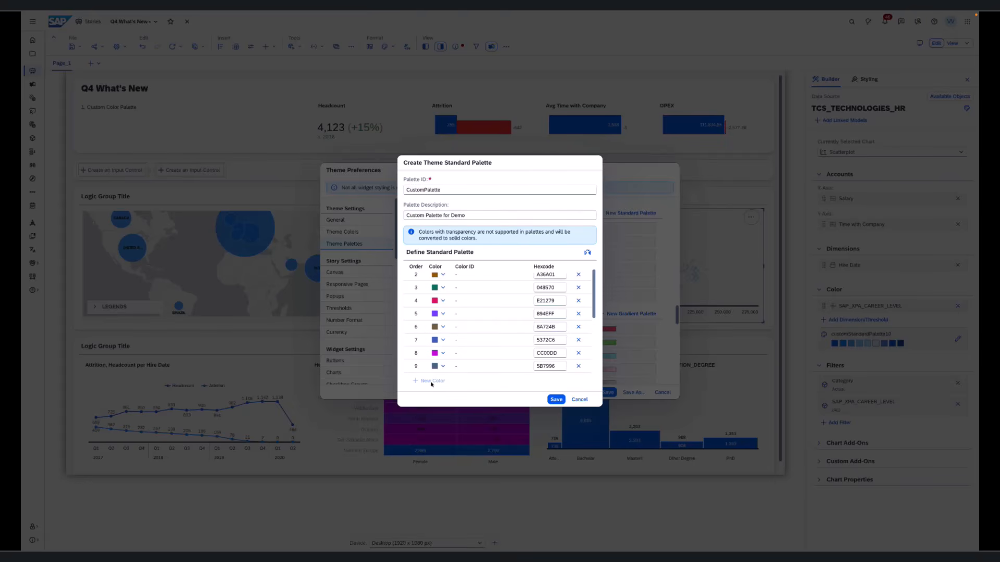
{"action": "scroll", "coordinate": [474, 364], "scroll_direction": "down", "scroll_amount": 3}
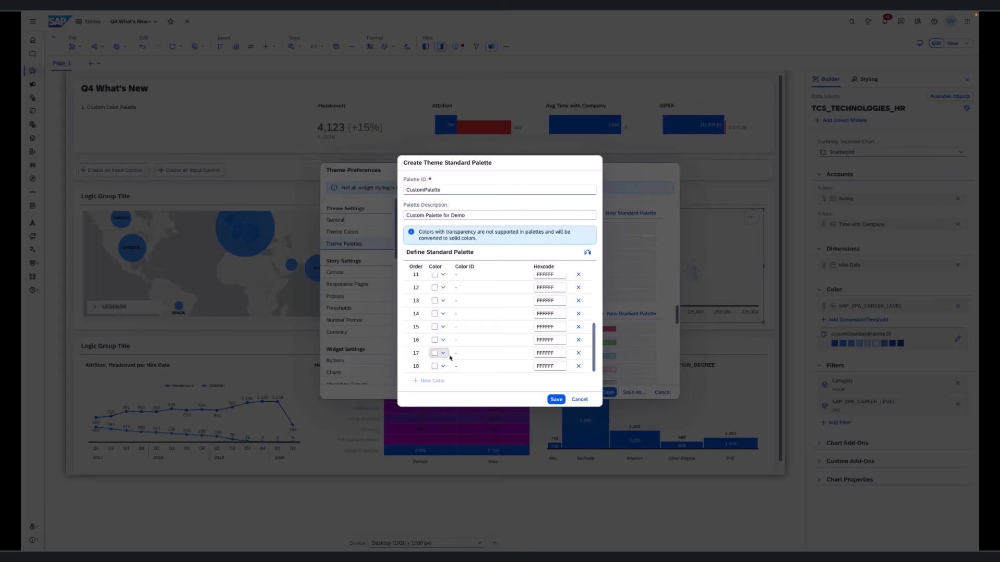
Examine the theme color groups for the palette's first color: Font, Background, Border and Datapoint Colors, keeping the existing color.
{"action": "scroll", "coordinate": [498, 344], "scroll_direction": "up", "scroll_amount": 5}
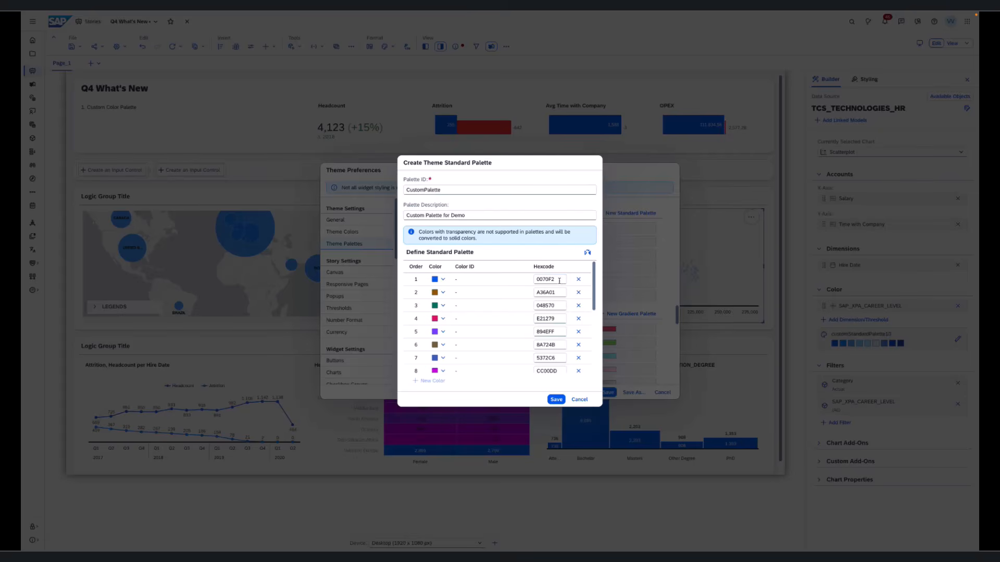
{"action": "left_click", "coordinate": [440, 280]}
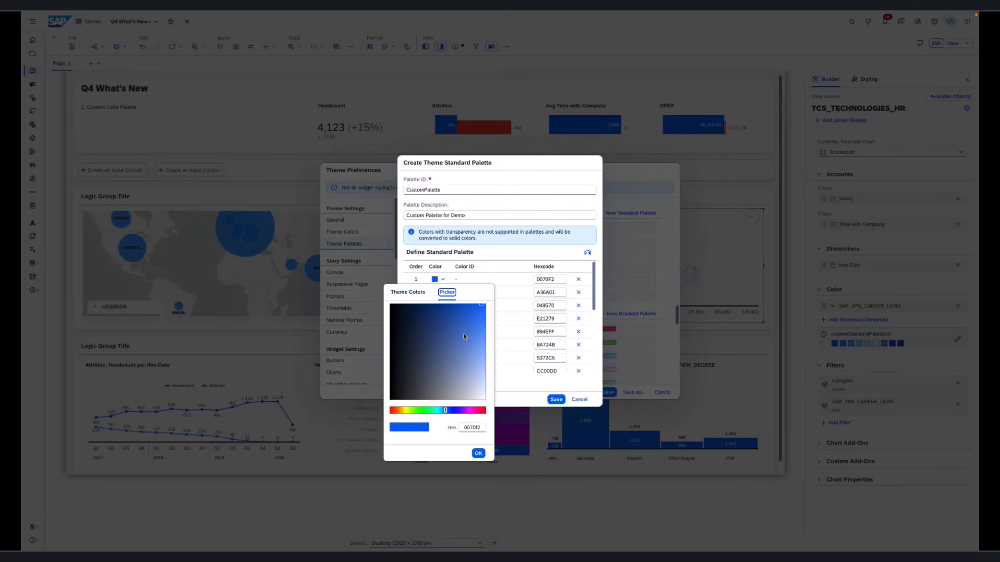
{"action": "left_click", "coordinate": [407, 293]}
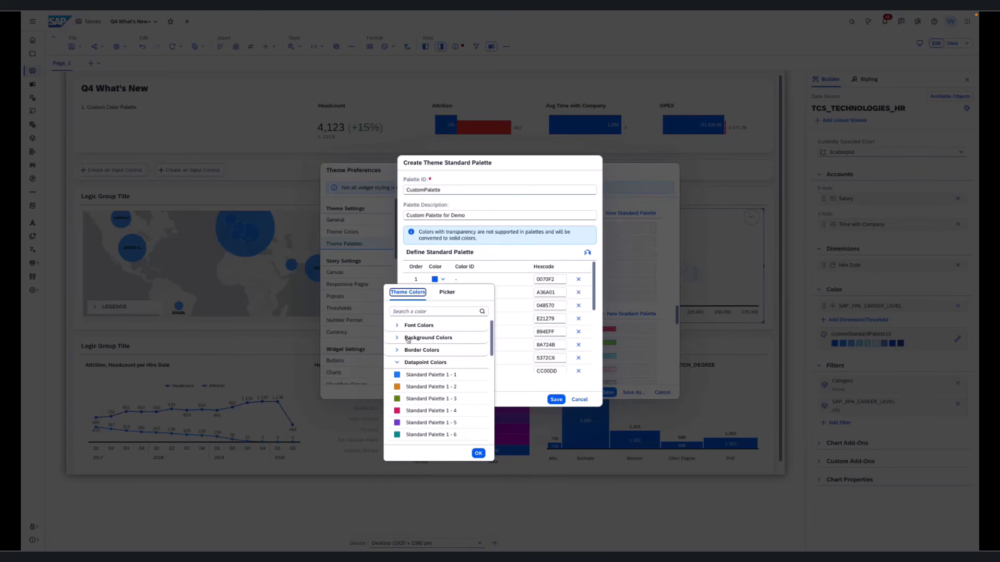
{"action": "left_click", "coordinate": [396, 363]}
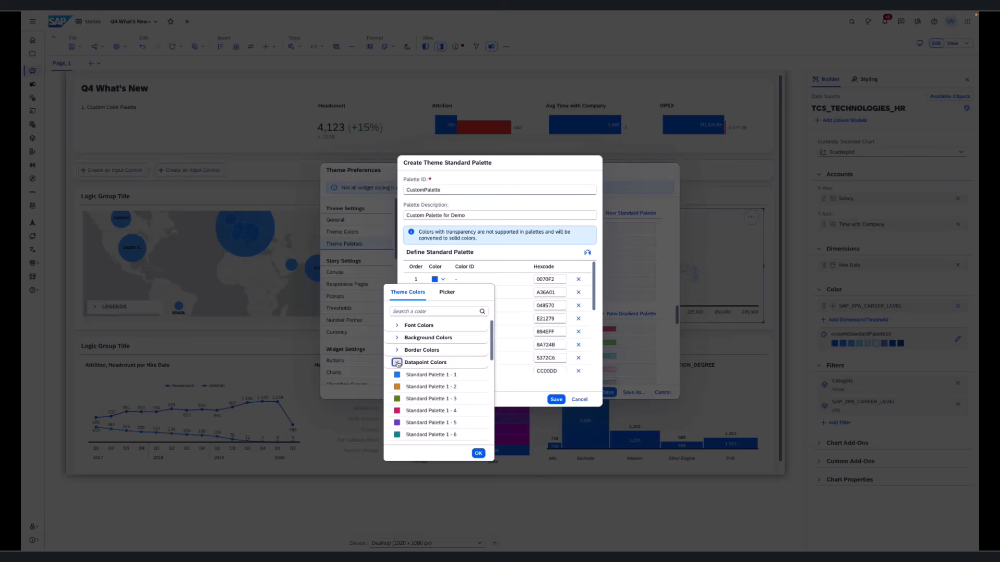
{"action": "left_click", "coordinate": [397, 326]}
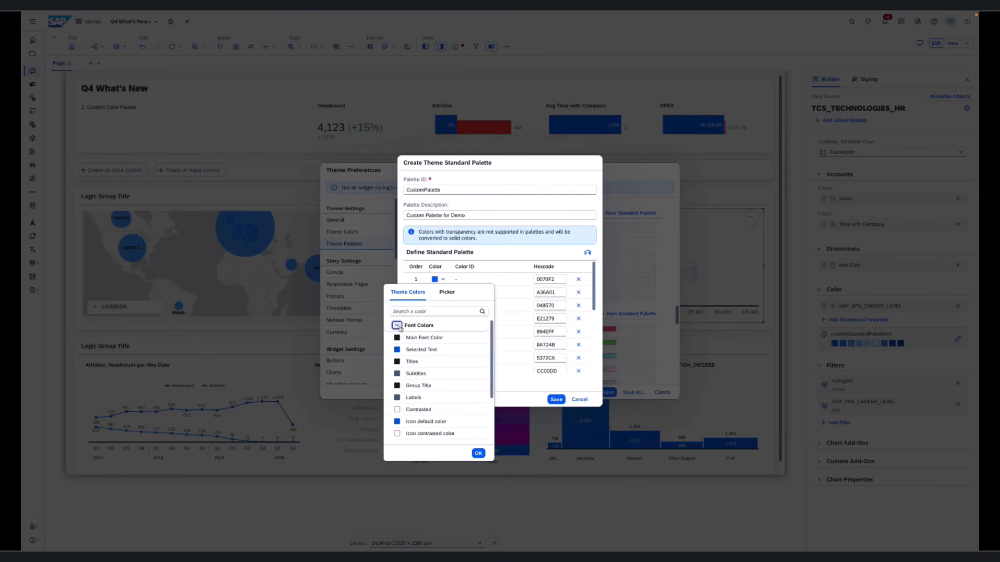
{"action": "left_click", "coordinate": [397, 325]}
{"action": "left_click", "coordinate": [397, 338]}
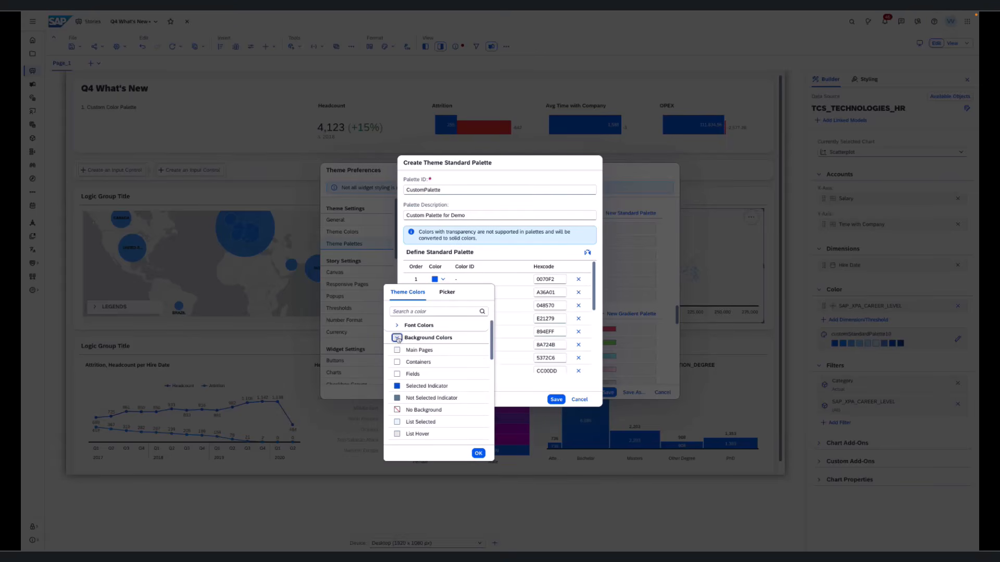
{"action": "left_click", "coordinate": [397, 338]}
{"action": "left_click", "coordinate": [397, 350]}
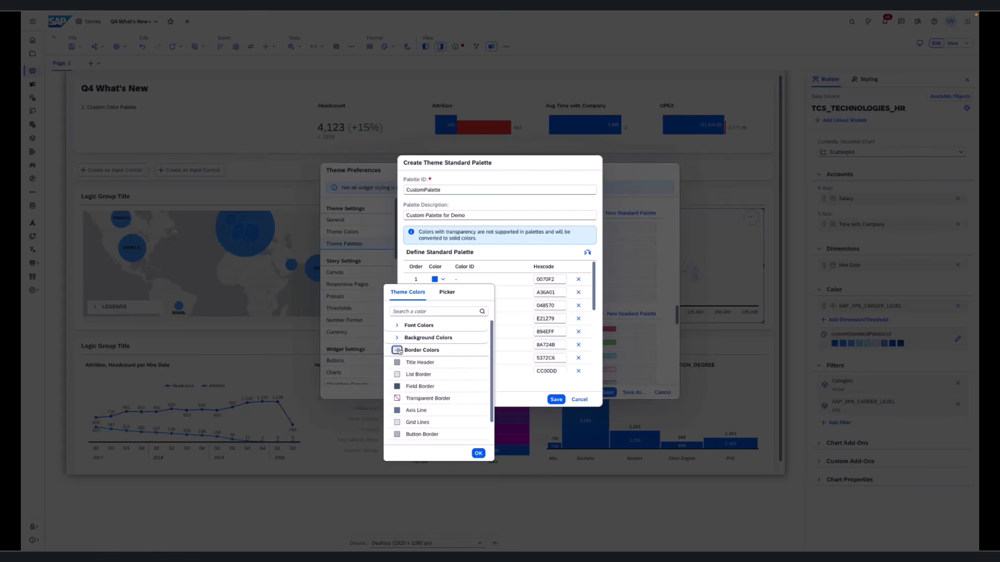
{"action": "left_click", "coordinate": [398, 350]}
{"action": "left_click", "coordinate": [397, 363]}
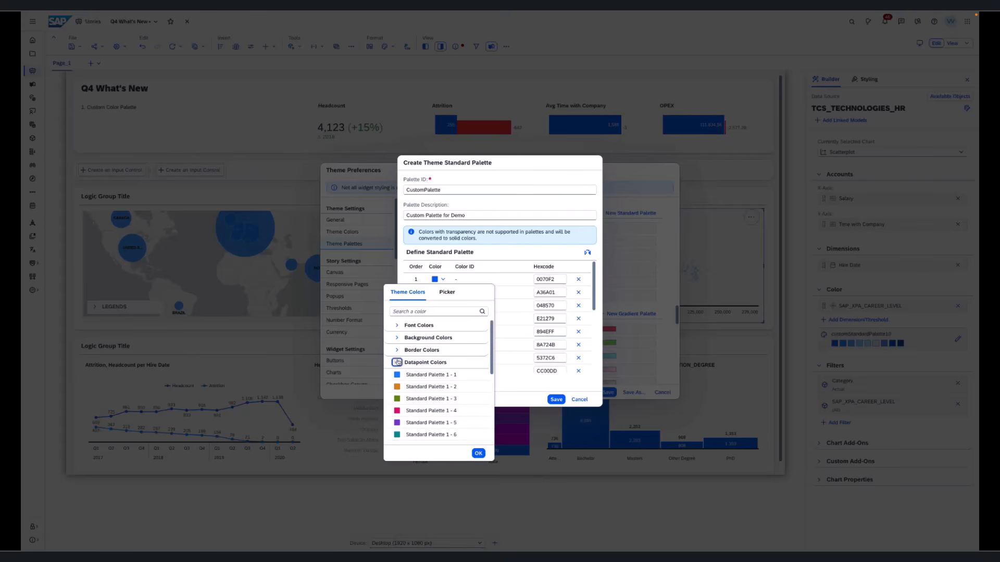
{"action": "left_click", "coordinate": [398, 363]}
{"action": "left_click", "coordinate": [478, 454]}
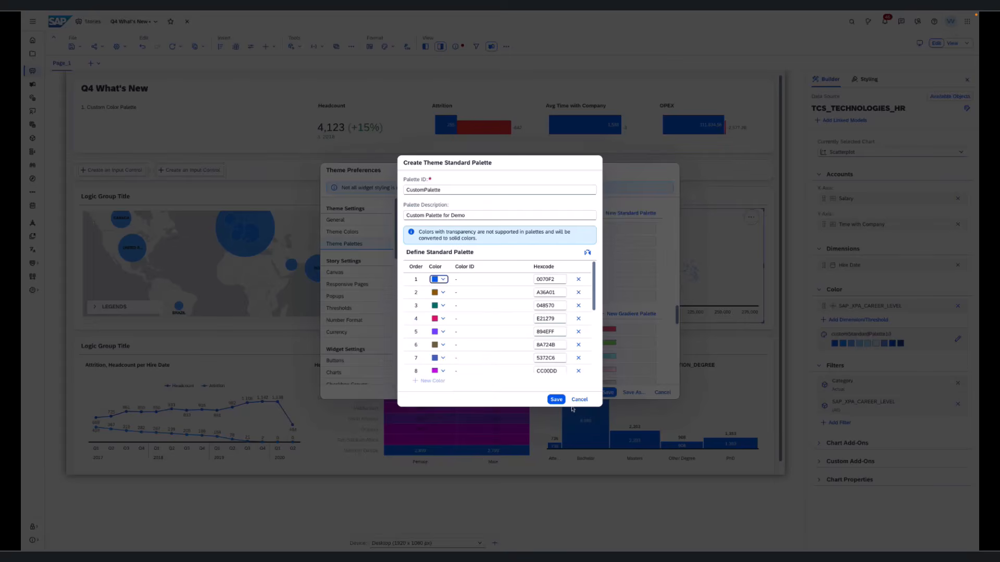
Save CustomPalette and the theme preferences, and review the palettes available for the scatterplot's color.
{"action": "left_click", "coordinate": [553, 400]}
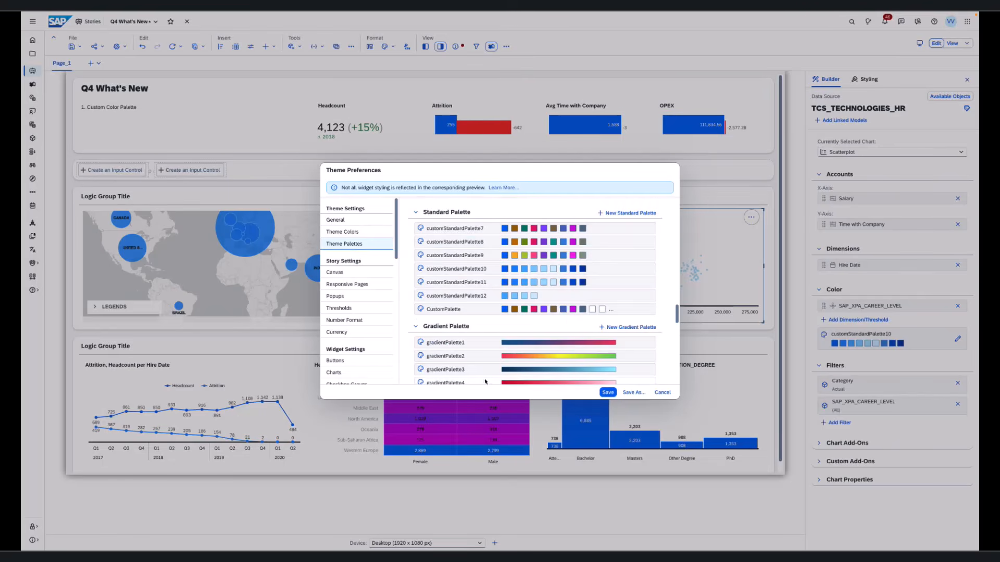
{"action": "left_click", "coordinate": [608, 393]}
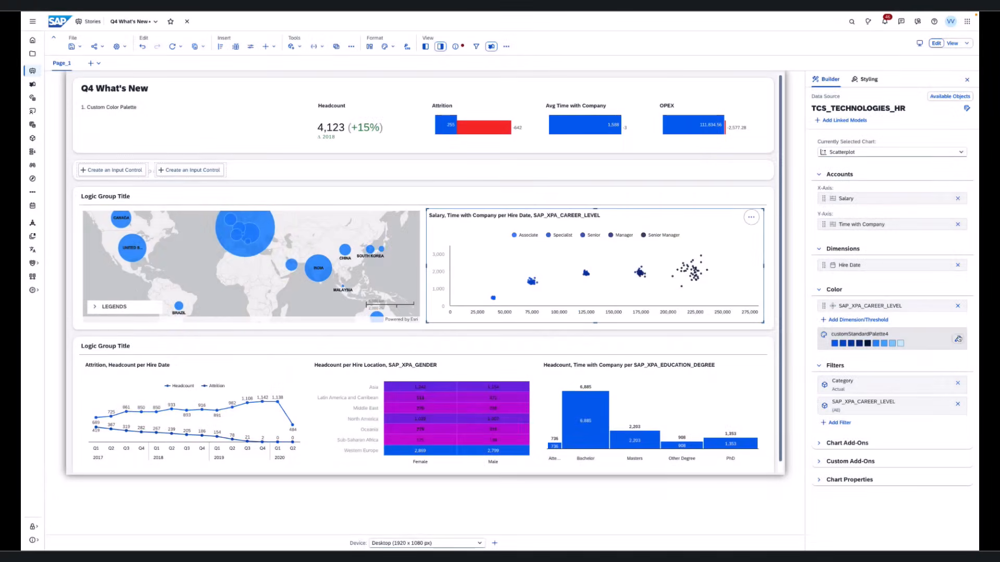
{"action": "left_click", "coordinate": [957, 338]}
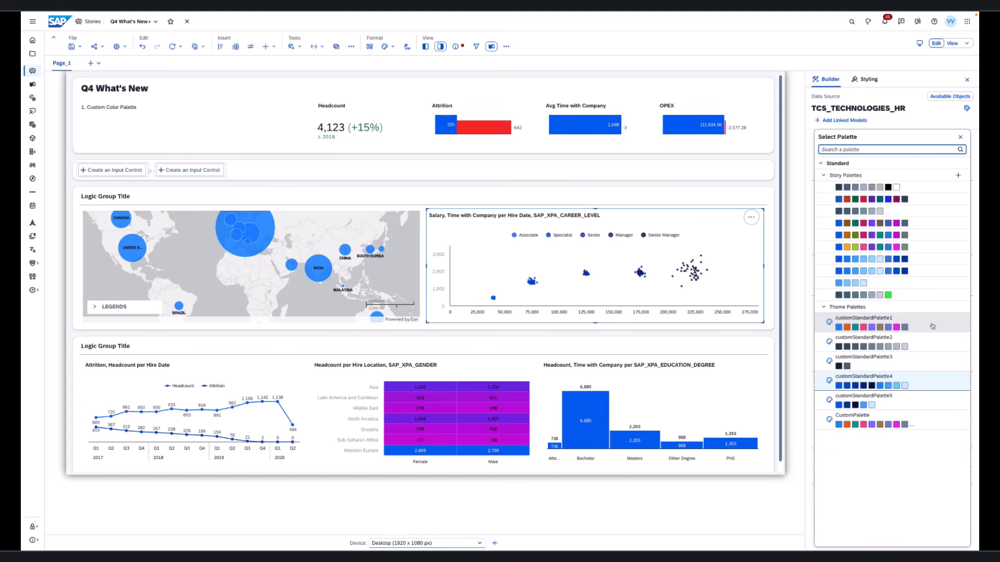
{"action": "left_click", "coordinate": [809, 331]}
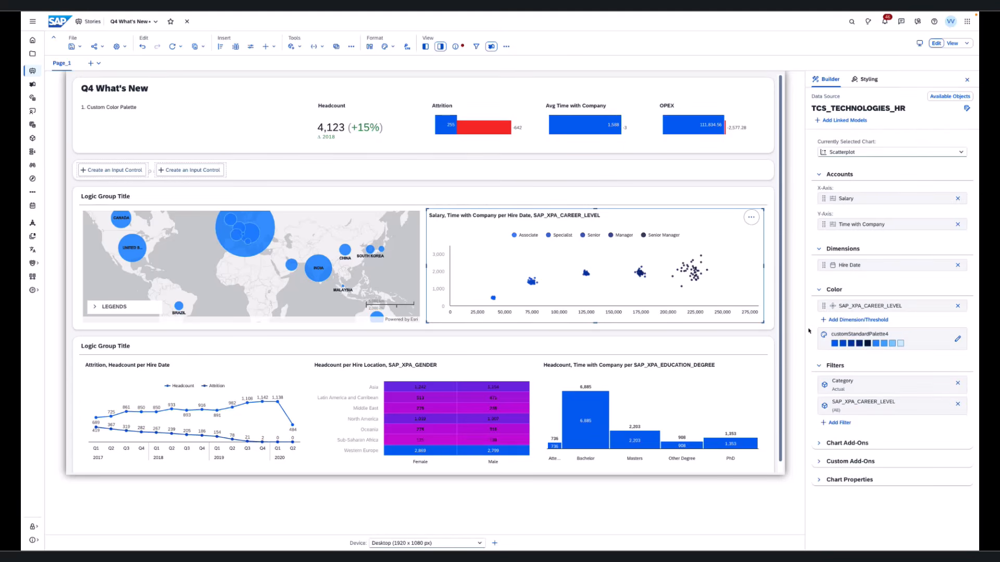
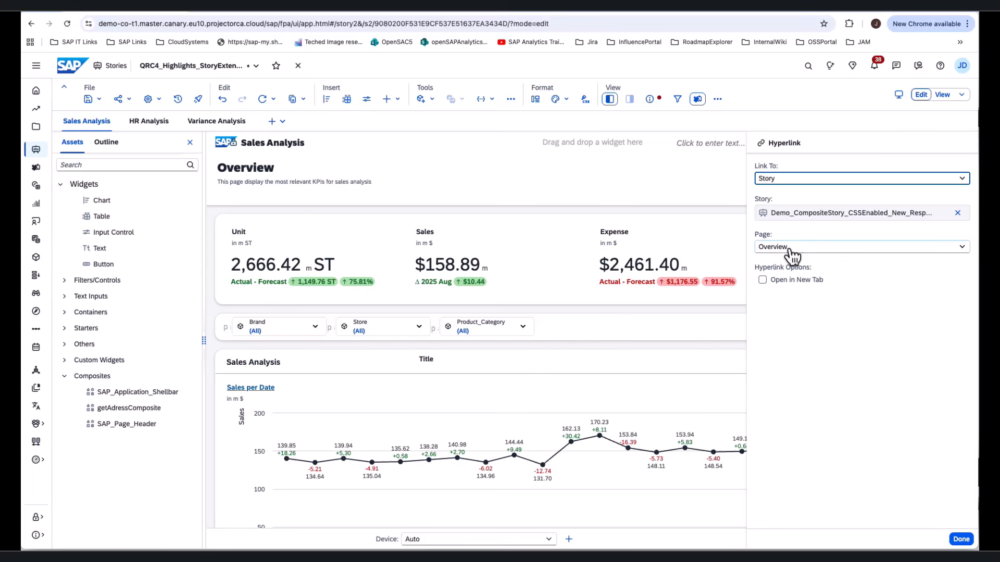
Set the Open KPI Dashboard button's story hyperlink to open in a new tab and save the story.
{"action": "left_click", "coordinate": [763, 280]}
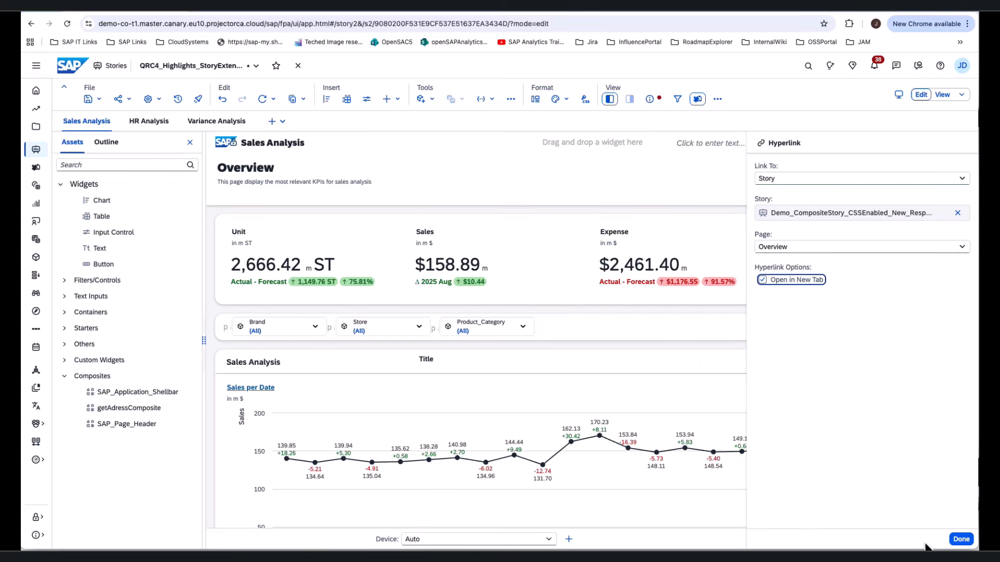
{"action": "left_click", "coordinate": [961, 539]}
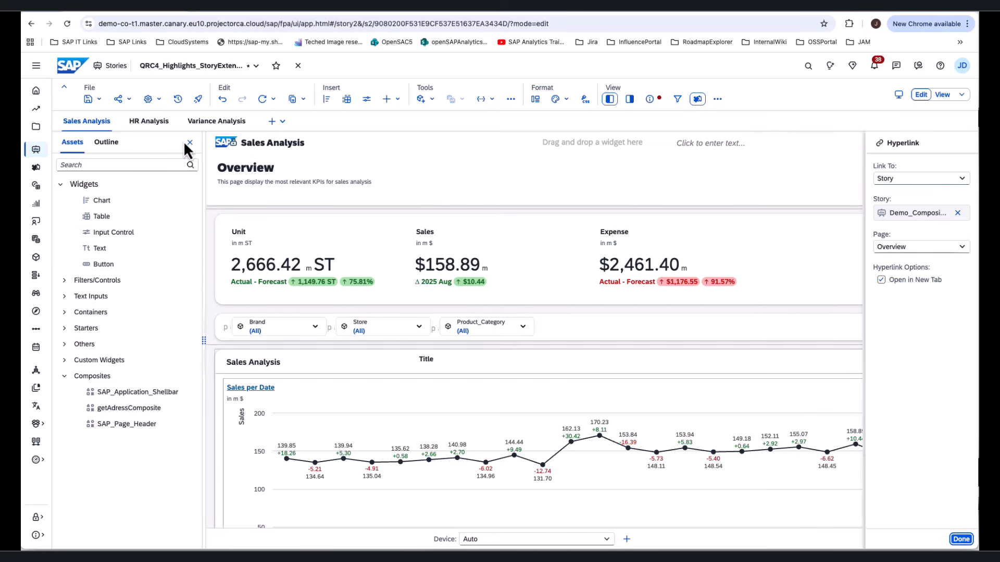
{"action": "left_click", "coordinate": [104, 99]}
{"action": "left_click", "coordinate": [107, 110]}
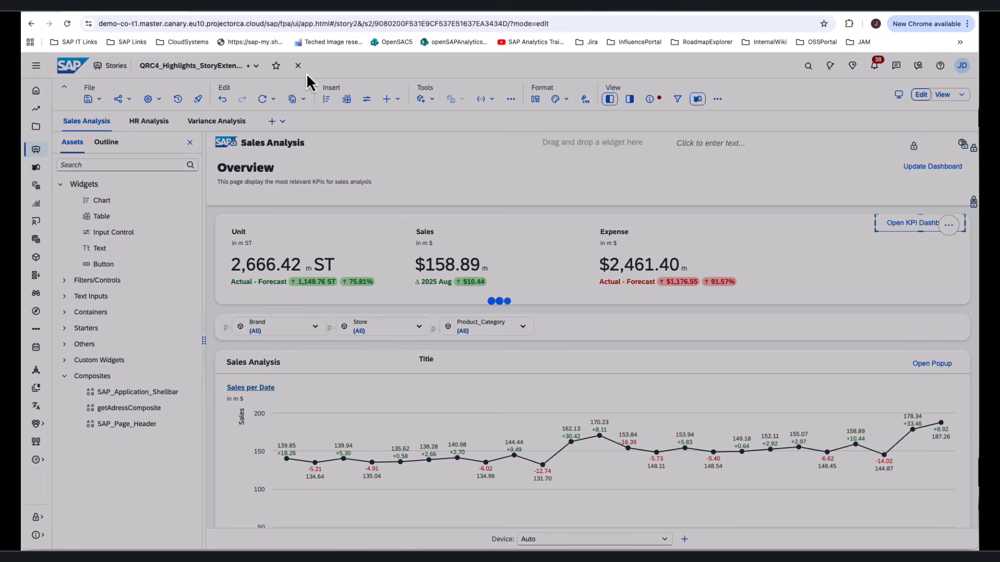
Show the story in view mode and follow the Open KPI Dashboard link.
{"action": "left_click", "coordinate": [944, 94]}
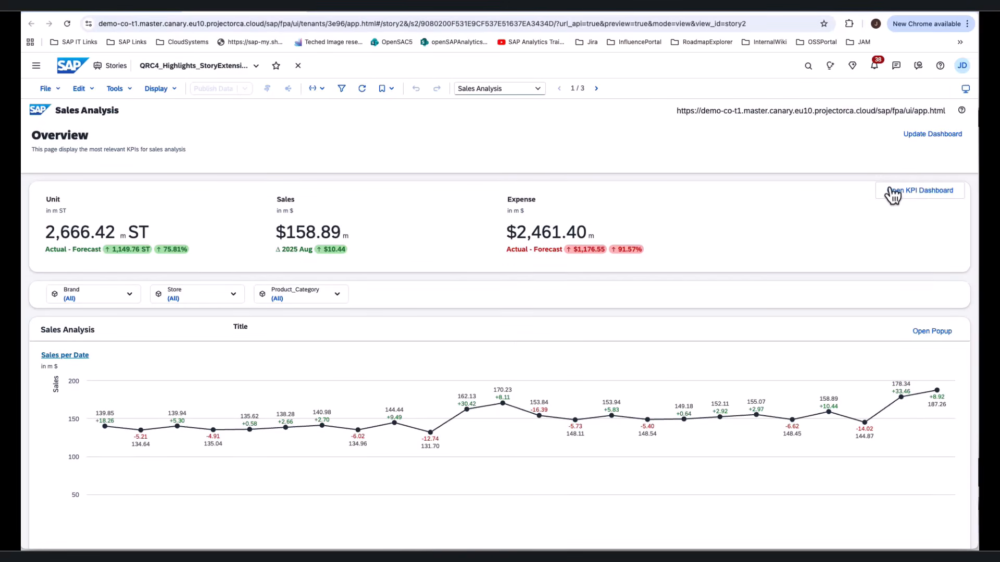
{"action": "left_click", "coordinate": [898, 190]}
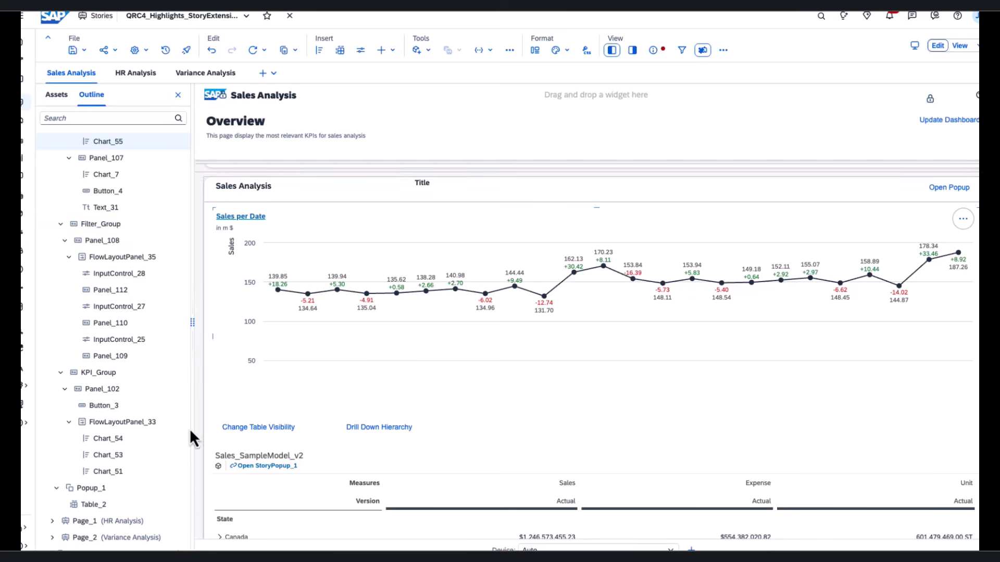
Examine Popup_1's styling and builder settings, including its header and footer options, and return to the Sales Analysis page.
{"action": "left_click", "coordinate": [83, 488]}
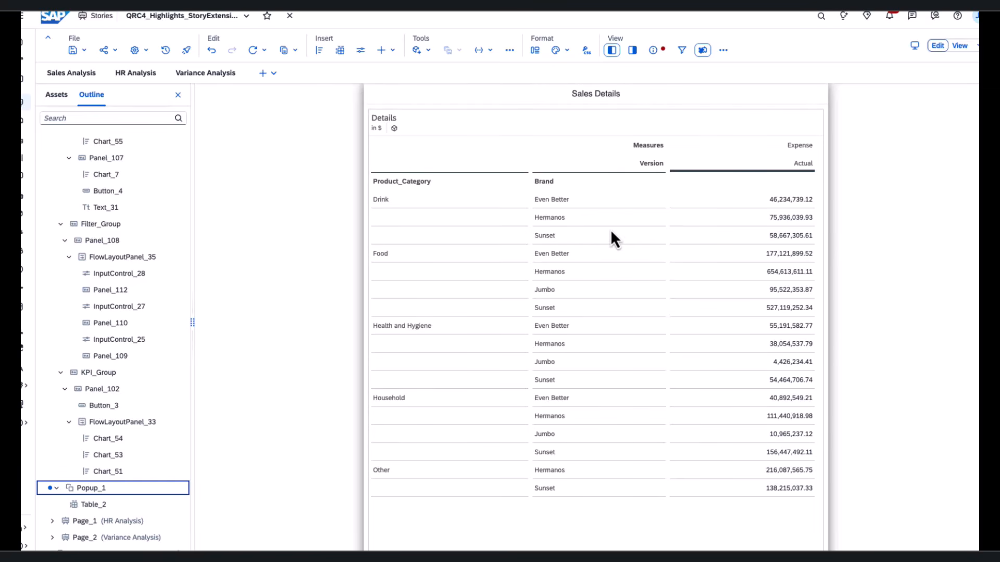
{"action": "left_click", "coordinate": [633, 51]}
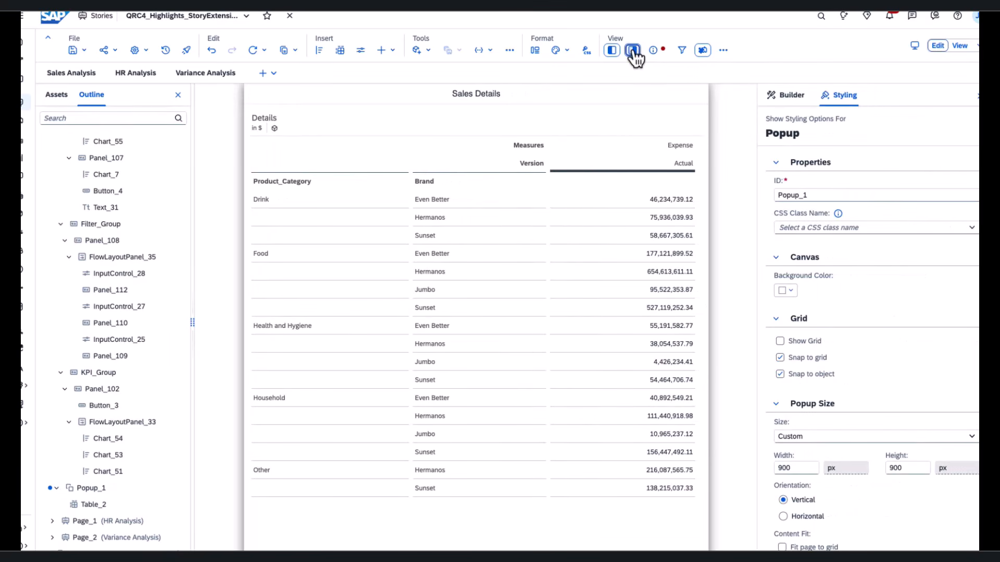
{"action": "left_click", "coordinate": [789, 96]}
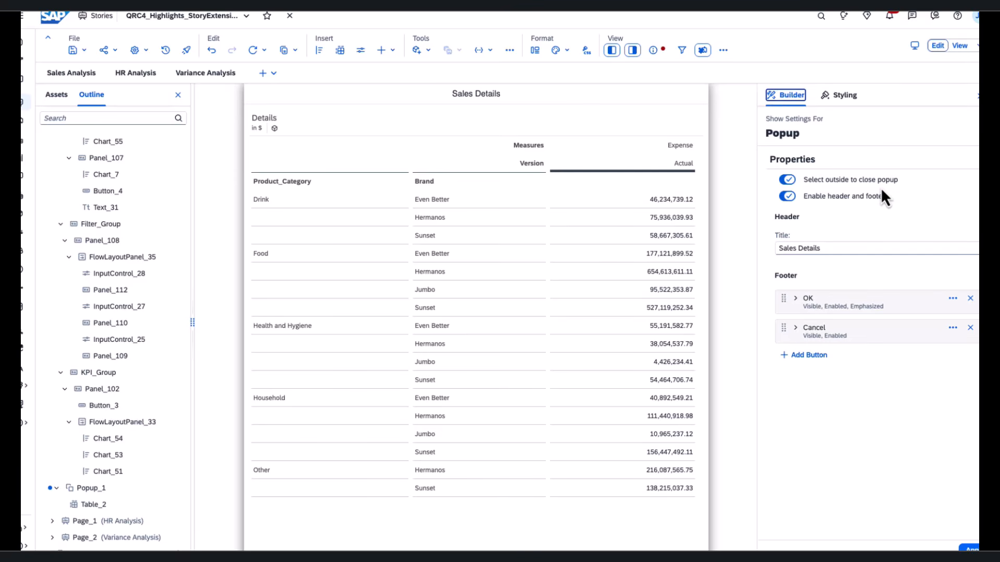
{"action": "left_click", "coordinate": [72, 76]}
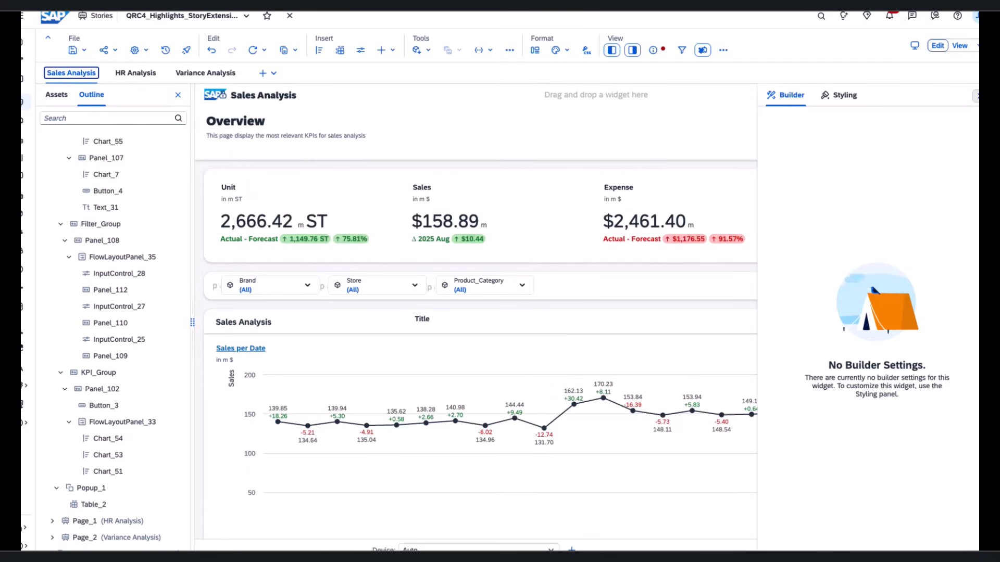
{"action": "left_click", "coordinate": [976, 95]}
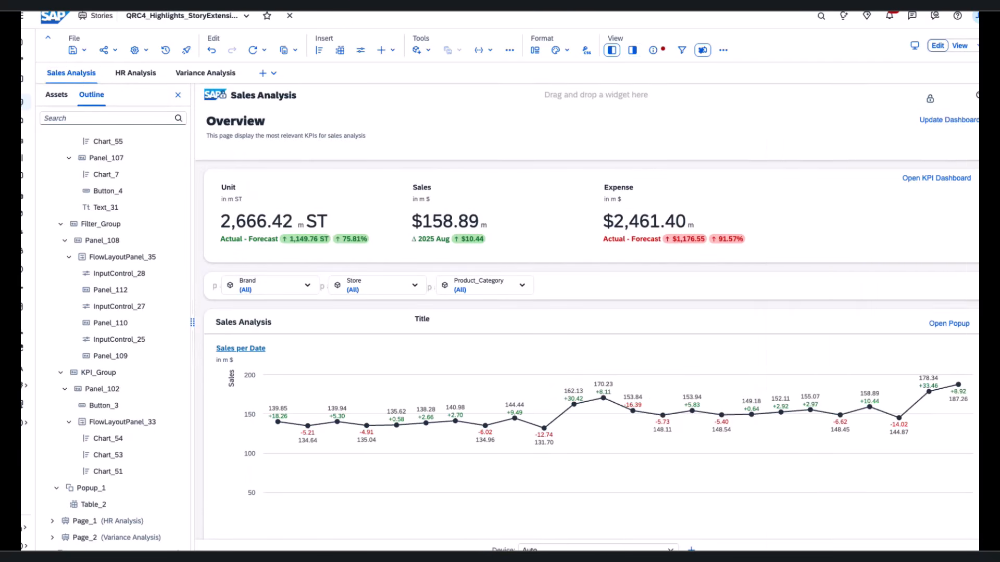
Examine the hyperlink settings and available link targets of the Open Popup button in the Sales Analysis section.
{"action": "left_click", "coordinate": [956, 336]}
{"action": "left_click", "coordinate": [965, 326]}
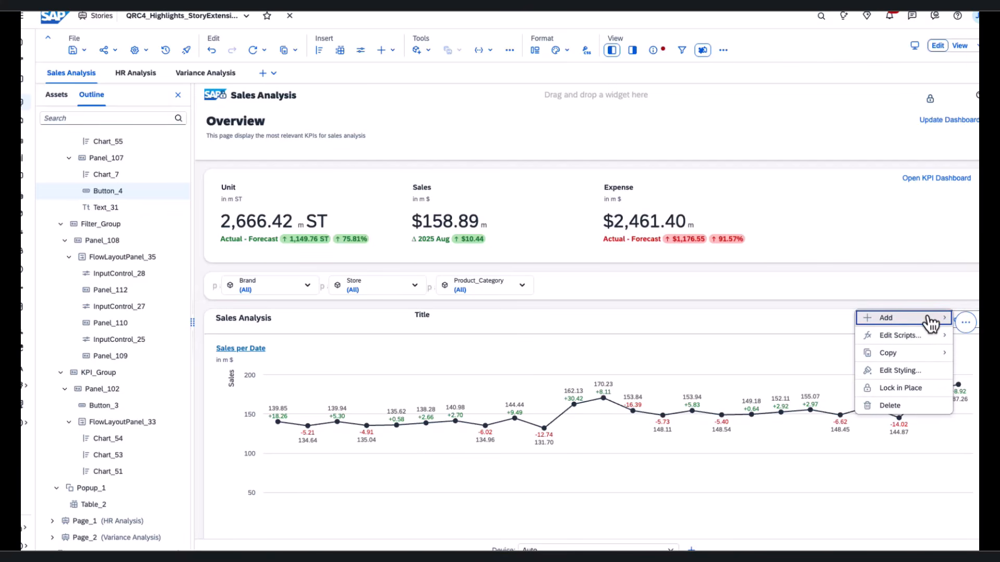
{"action": "mouse_move", "coordinate": [919, 319]}
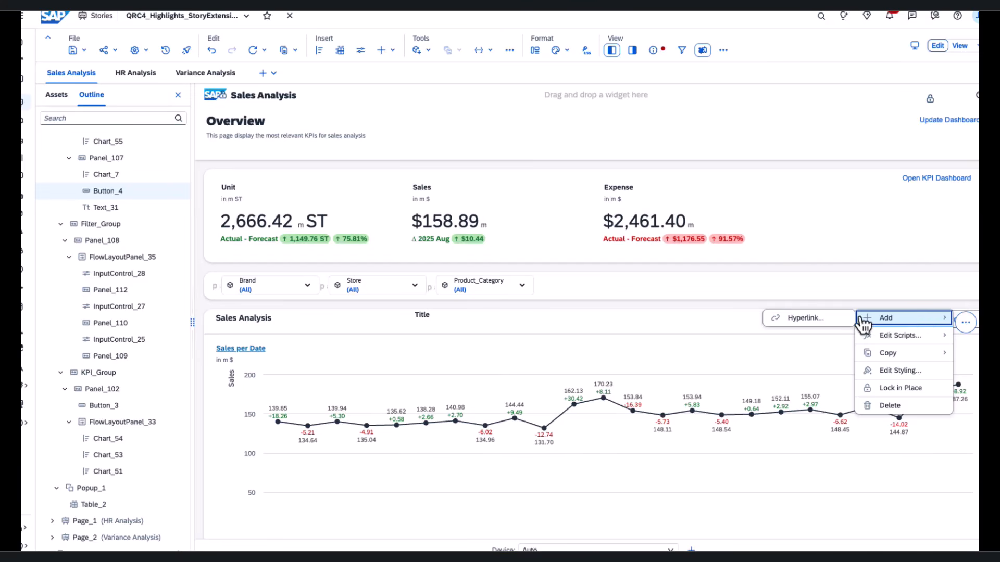
{"action": "left_click", "coordinate": [803, 318]}
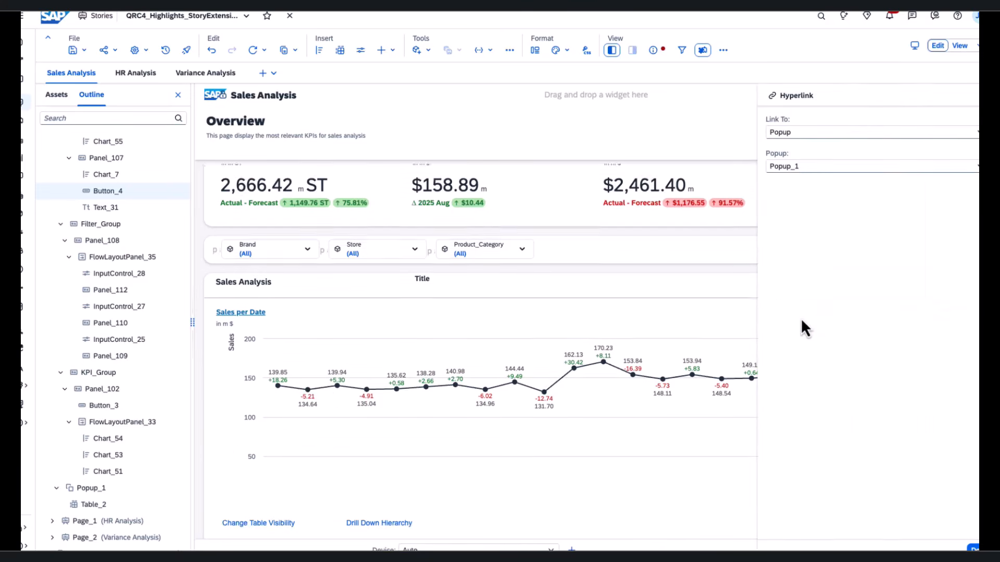
{"action": "left_click", "coordinate": [976, 136]}
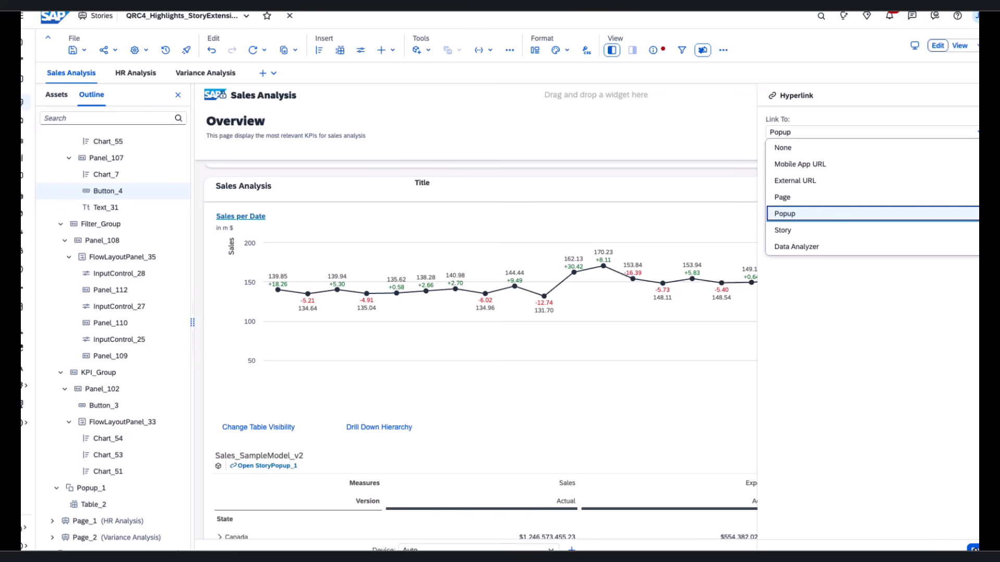
{"action": "key", "text": "Escape"}
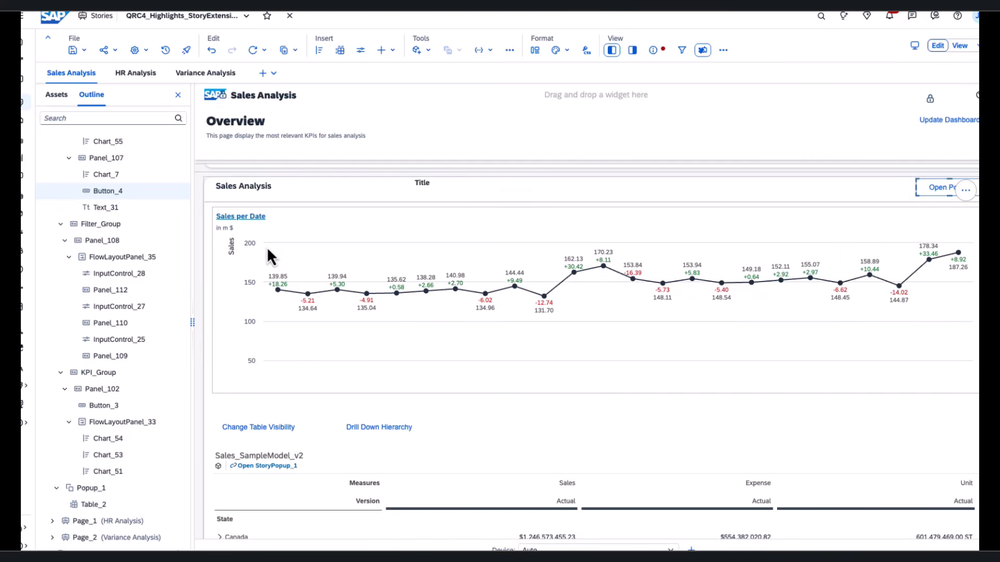
Examine the hyperlink settings of the Sales per Date chart title.
{"action": "left_click", "coordinate": [241, 219]}
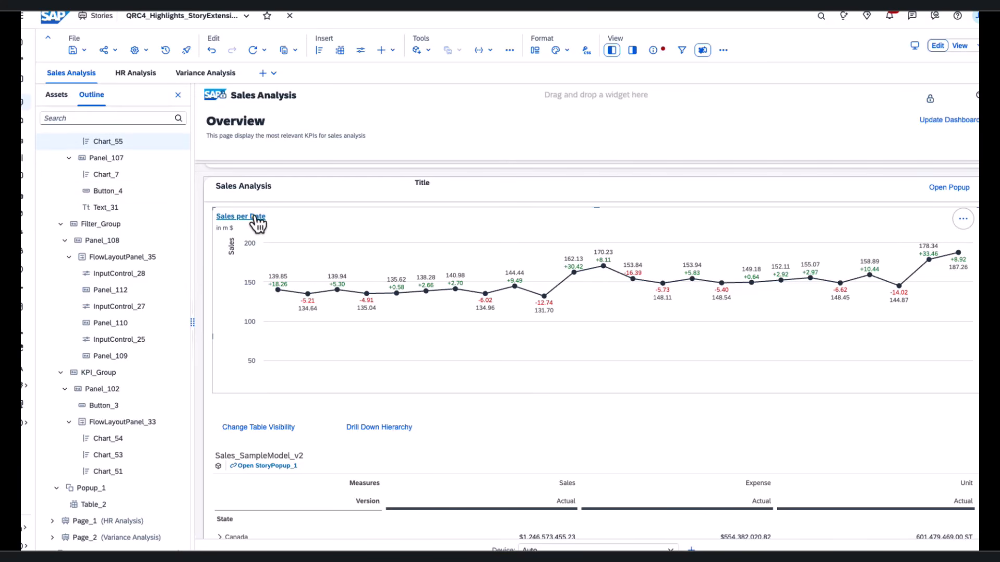
{"action": "left_click", "coordinate": [250, 219]}
{"action": "right_click", "coordinate": [248, 219]}
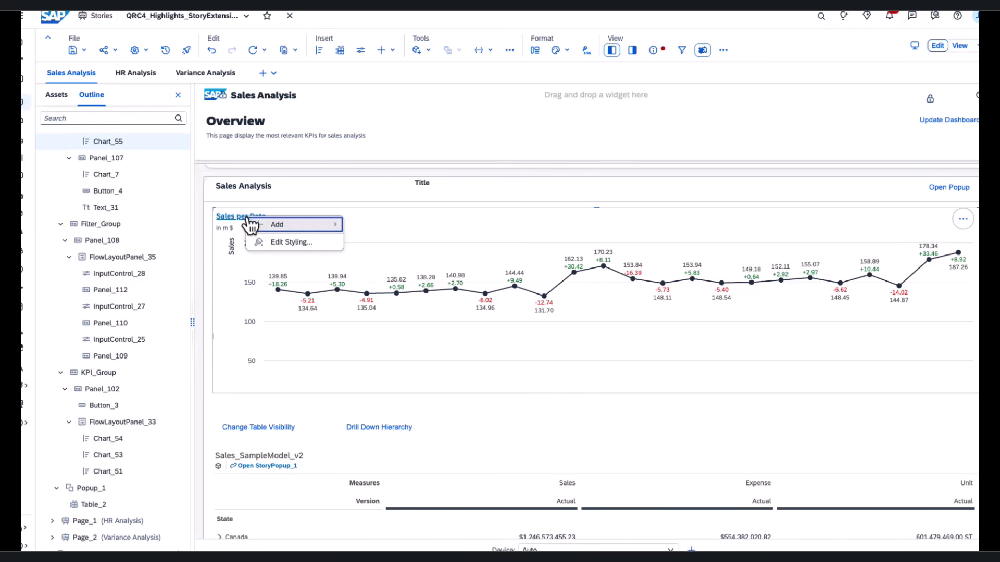
{"action": "mouse_move", "coordinate": [315, 230]}
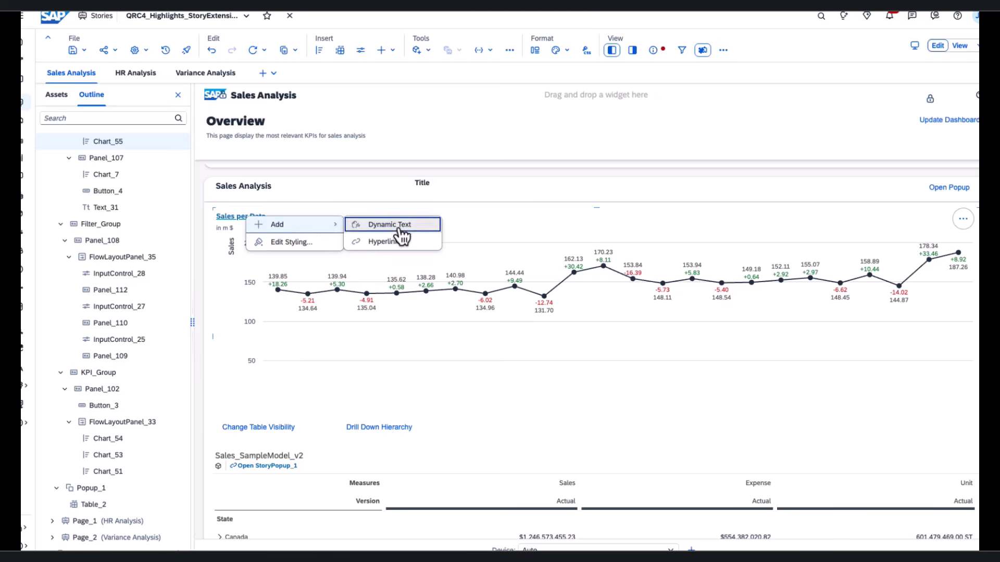
{"action": "left_click", "coordinate": [401, 242]}
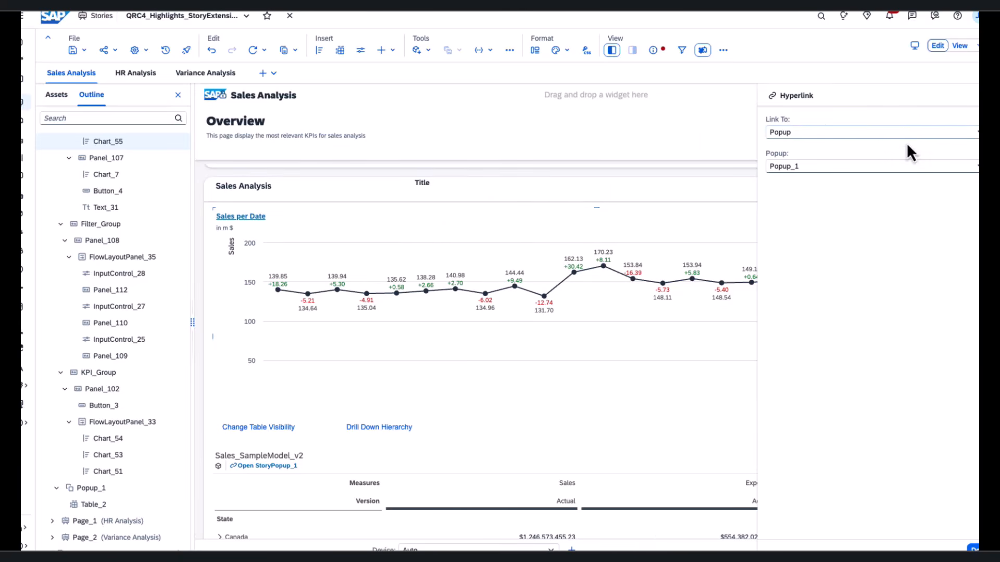
{"action": "left_click", "coordinate": [976, 132]}
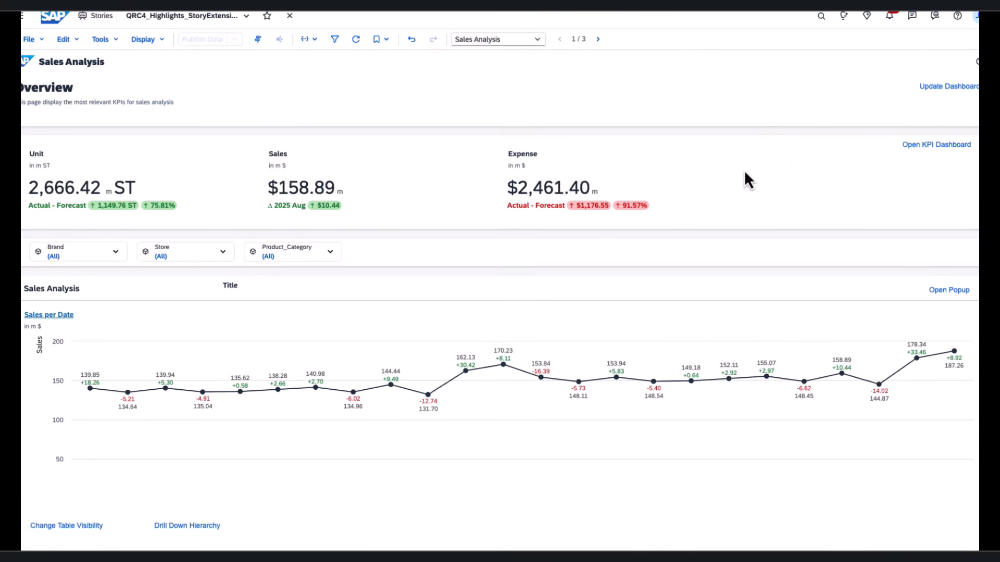
Open the Sales Details popup from the Open Popup button in view mode.
{"action": "left_click", "coordinate": [949, 290]}
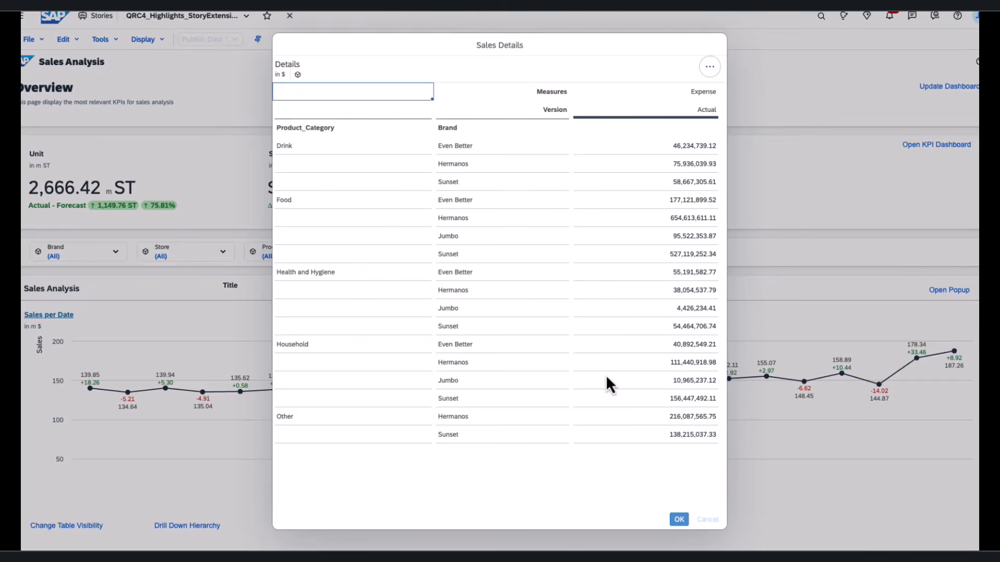
Close the open popup, view the Sales Details popup through the Sales per Date chart title's link, and close it.
{"action": "left_click", "coordinate": [816, 489]}
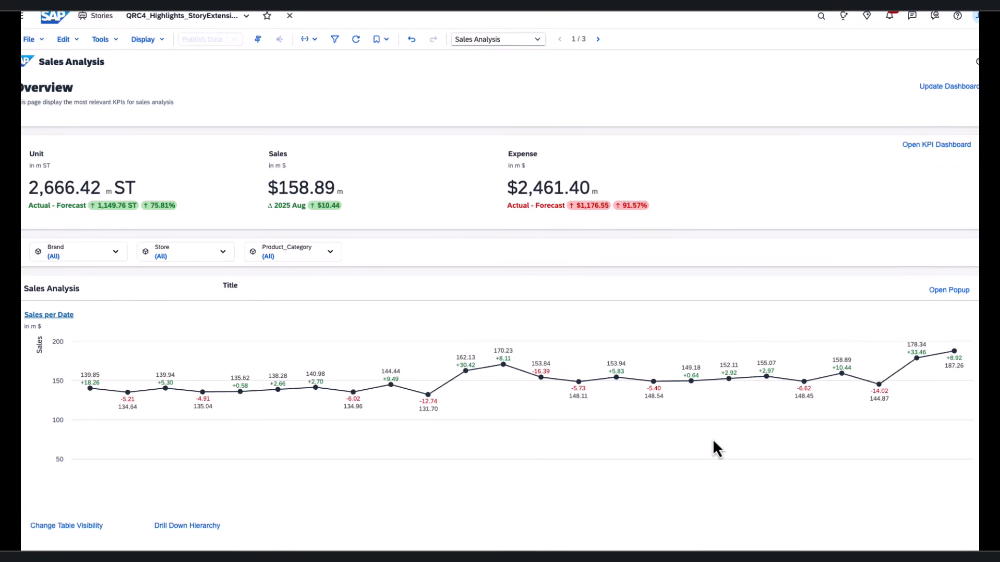
{"action": "left_click", "coordinate": [50, 314]}
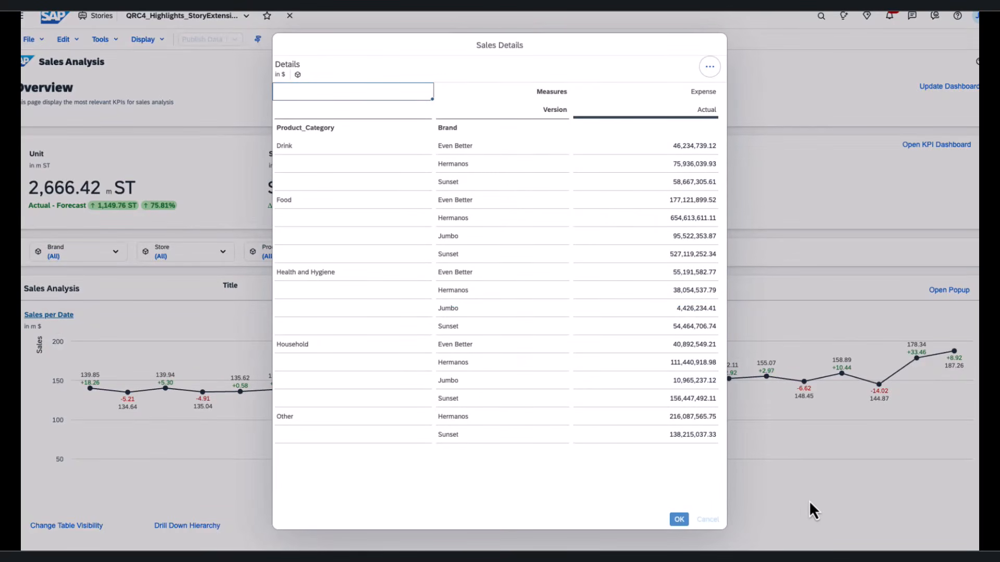
{"action": "key", "text": "Escape"}
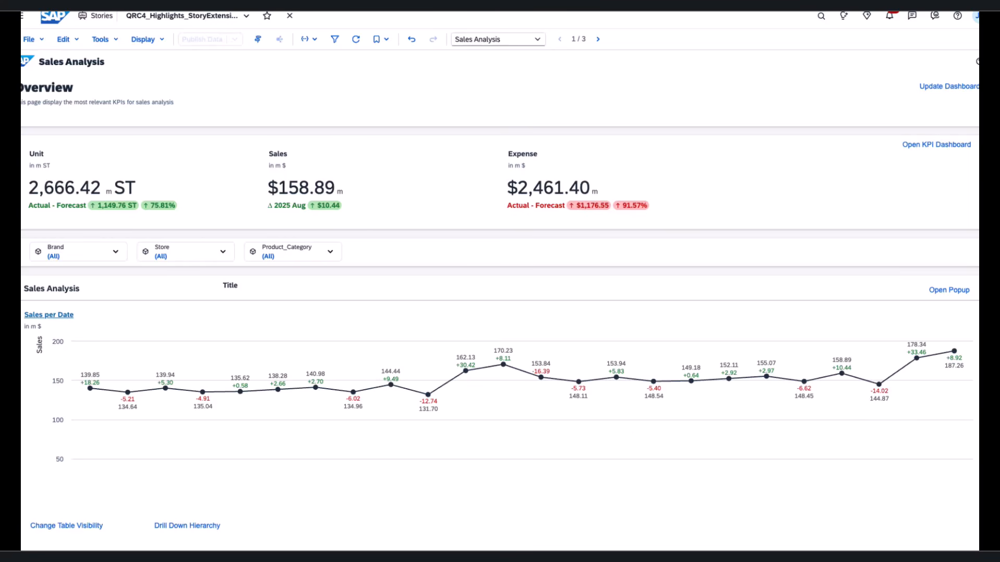
{"action": "right_click", "coordinate": [699, 557]}
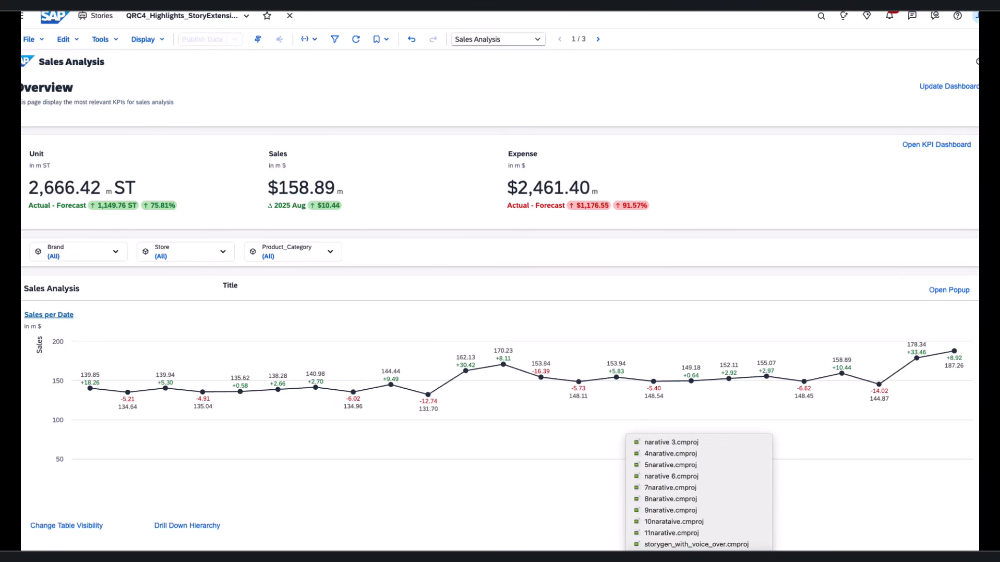
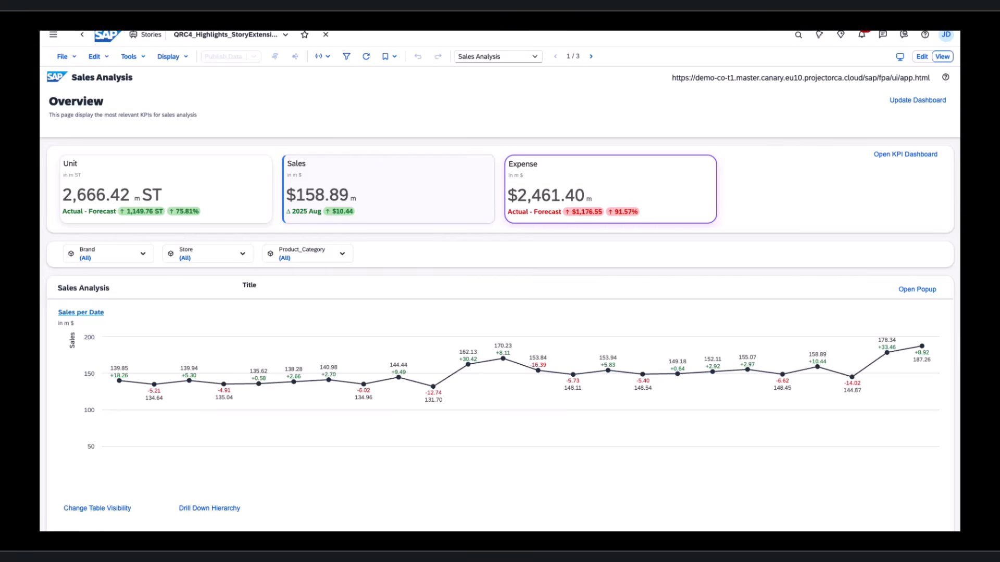
Open the system administration page and search the system configuration settings for "bookmark".
{"action": "left_click", "coordinate": [53, 34]}
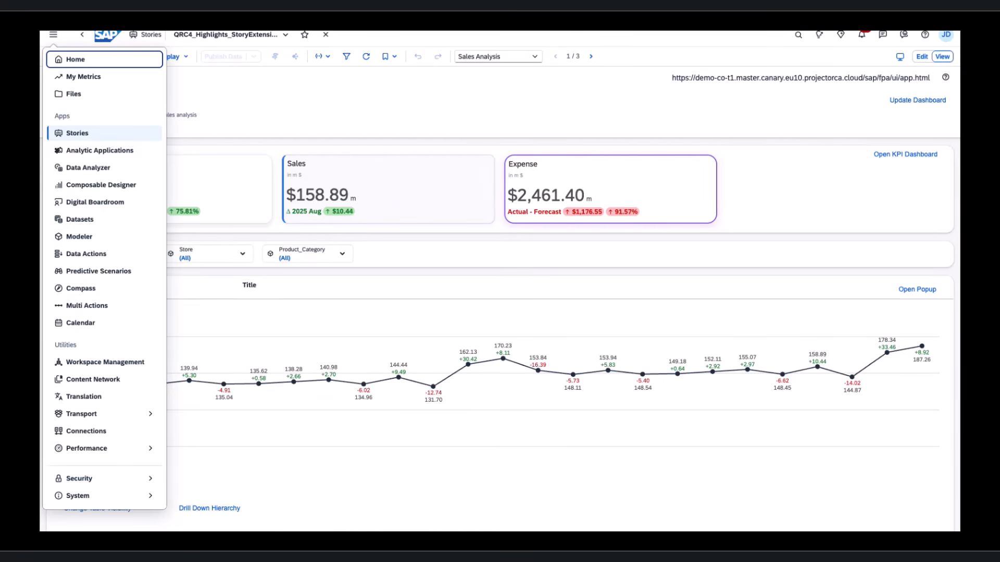
{"action": "left_click", "coordinate": [152, 501]}
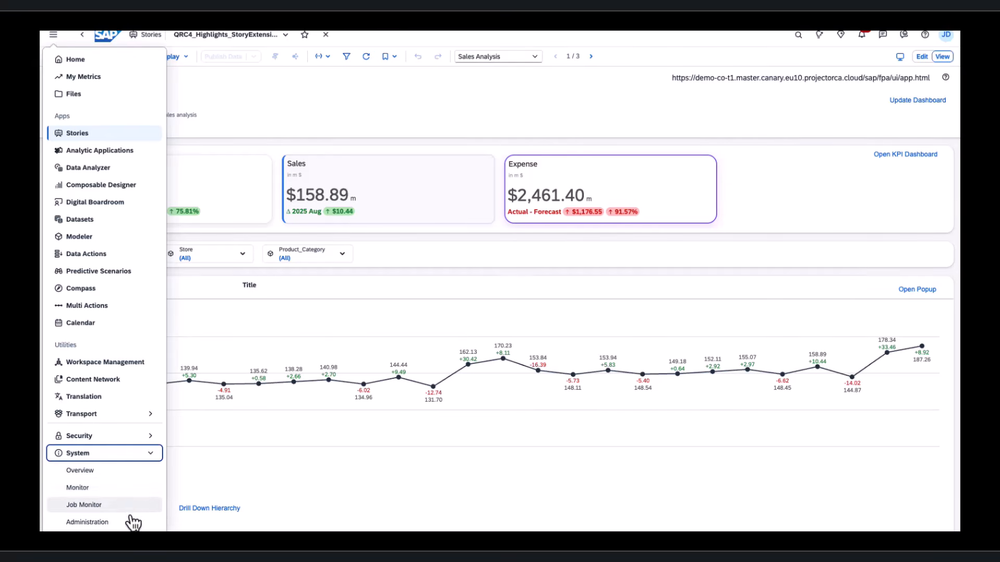
{"action": "left_click", "coordinate": [131, 523]}
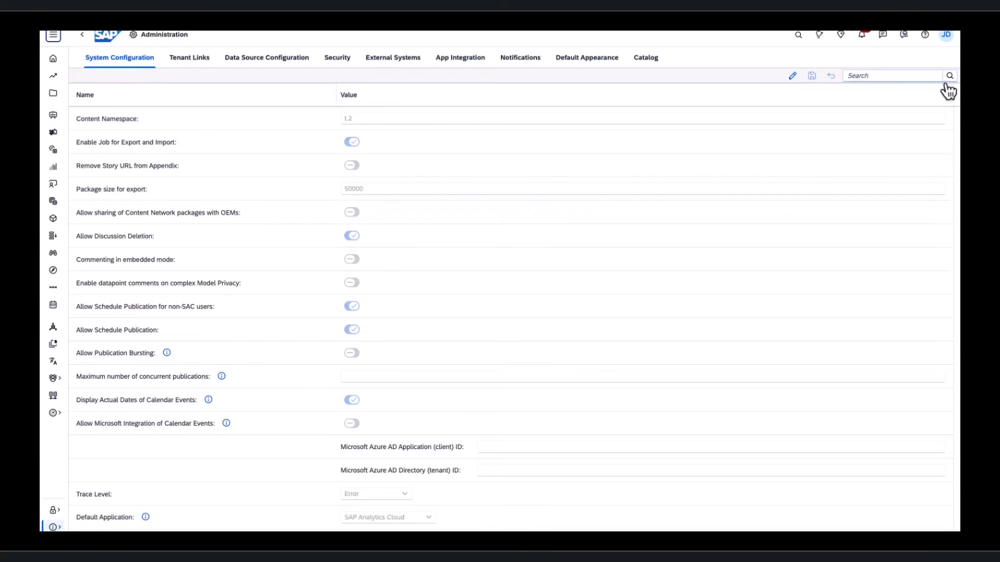
{"action": "left_click", "coordinate": [871, 76]}
{"action": "type", "text": "bookmark"}
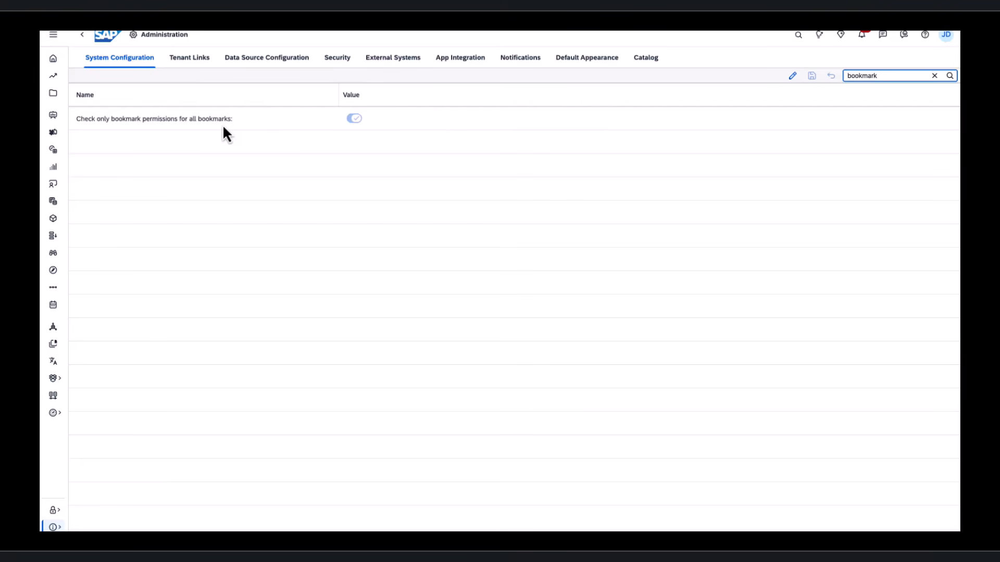
Open the BI_VIEWER security role and search its task permissions for "book".
{"action": "left_click", "coordinate": [53, 510]}
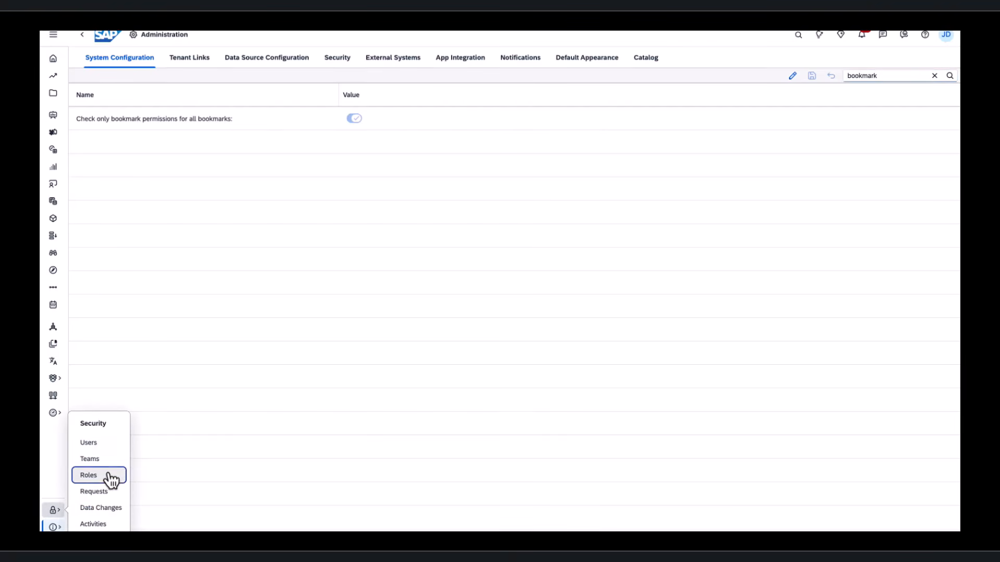
{"action": "left_click", "coordinate": [109, 475]}
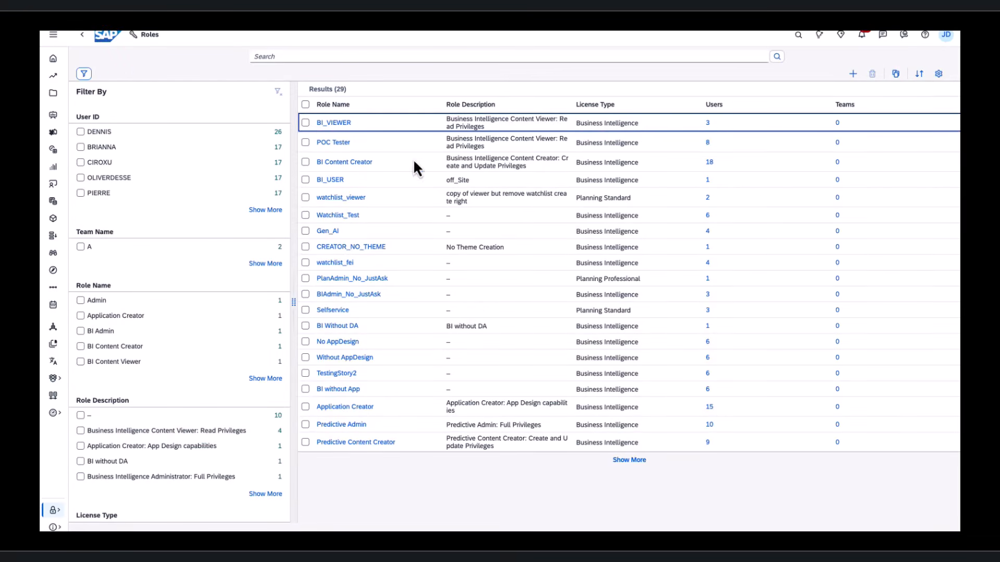
{"action": "left_click", "coordinate": [332, 124]}
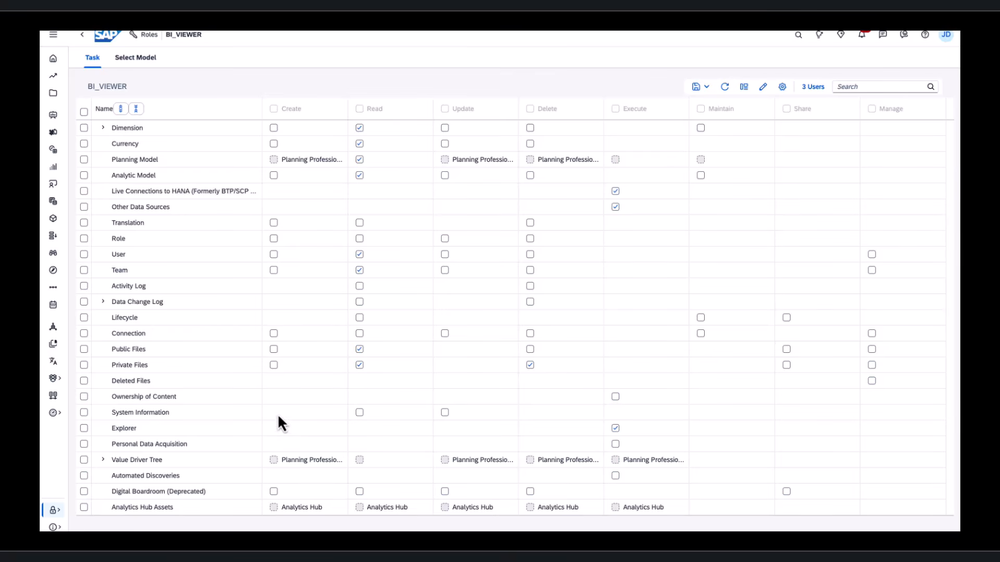
{"action": "left_click", "coordinate": [879, 84]}
{"action": "type", "text": "booki"}
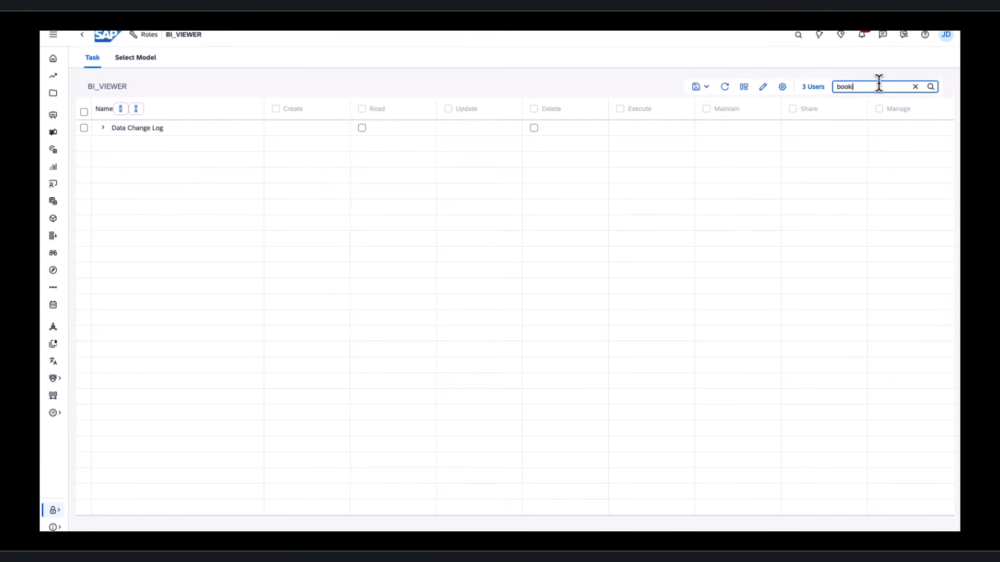
{"action": "key", "text": "BackSpace"}
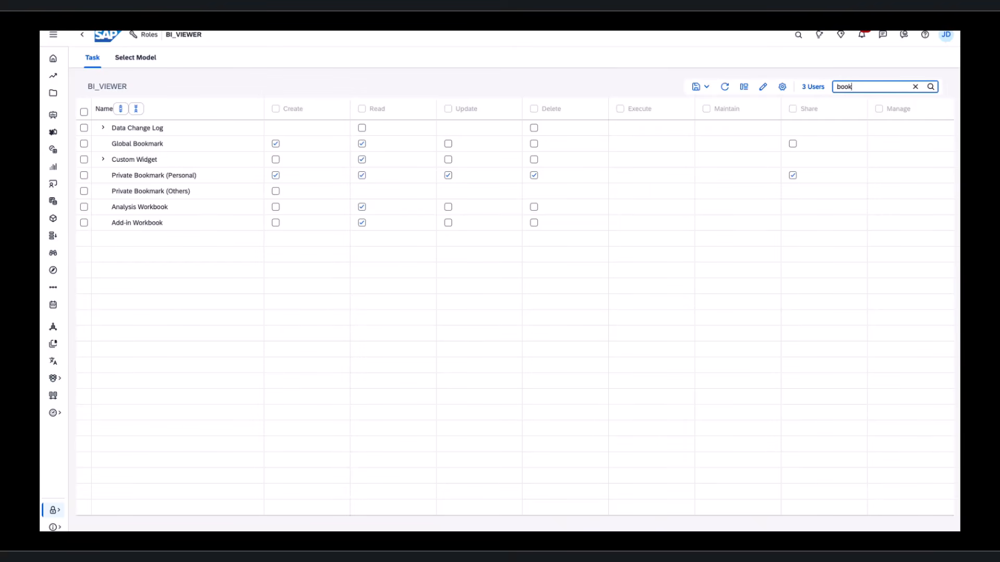
{"action": "right_click", "coordinate": [675, 552]}
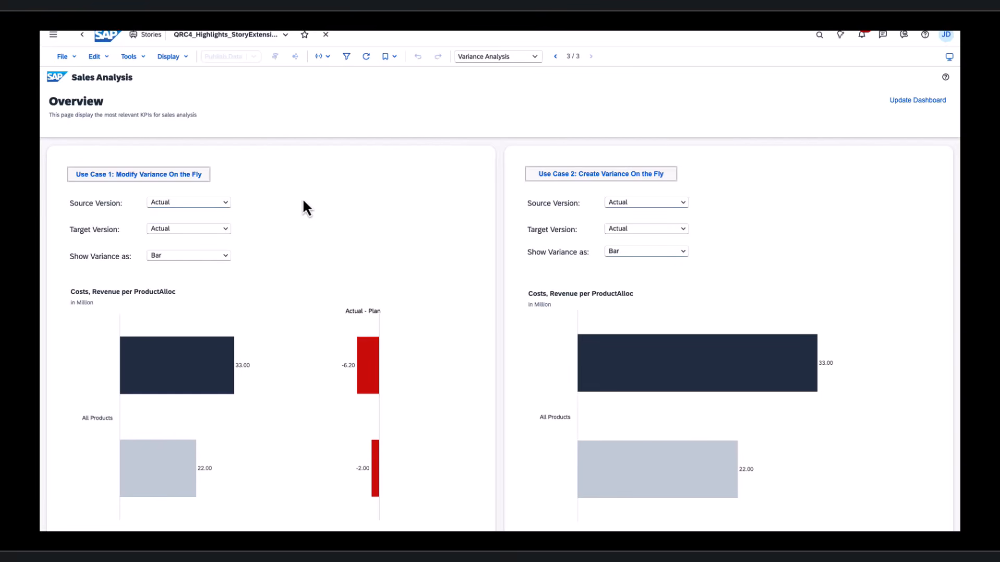
Set the Target Version of Use Case 1 to Plan and apply the modified variance to the chart.
{"action": "left_click", "coordinate": [225, 231]}
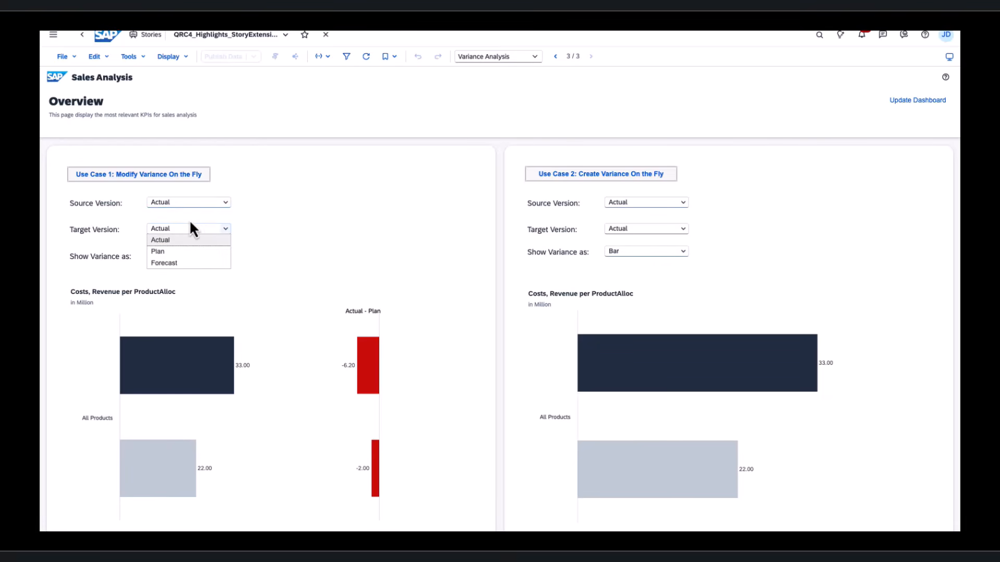
{"action": "left_click", "coordinate": [176, 251]}
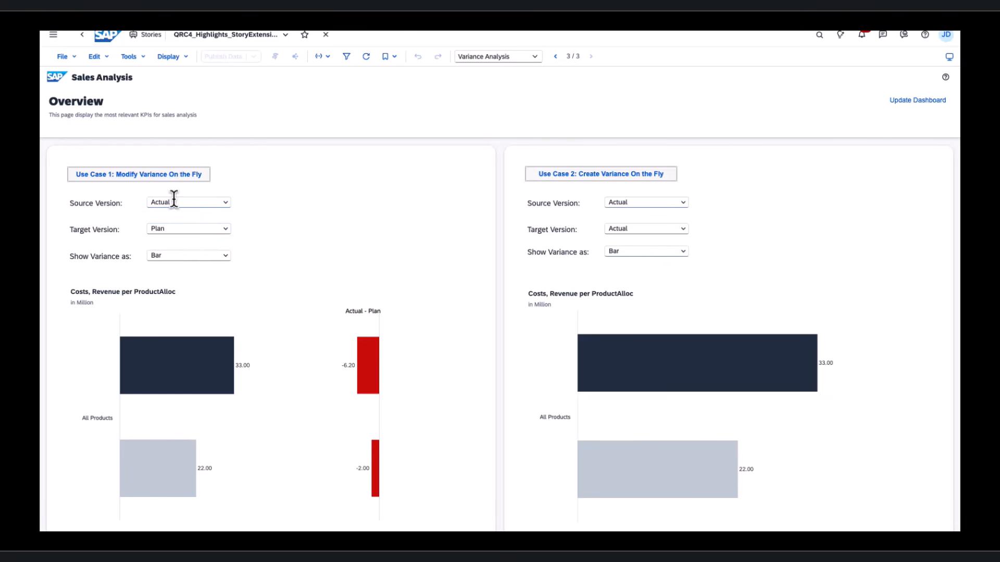
{"action": "left_click", "coordinate": [150, 183]}
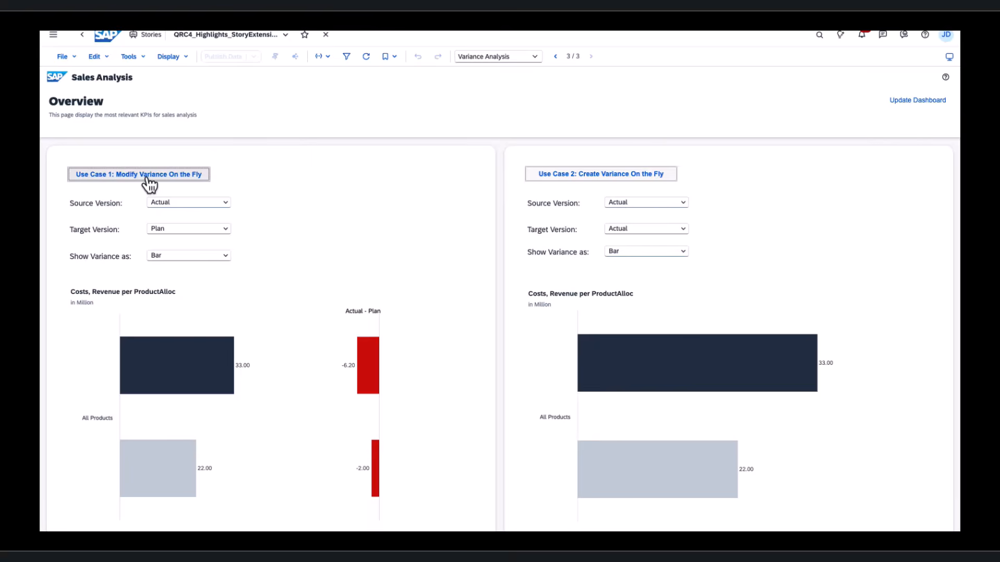
{"action": "mouse_move", "coordinate": [367, 314]}
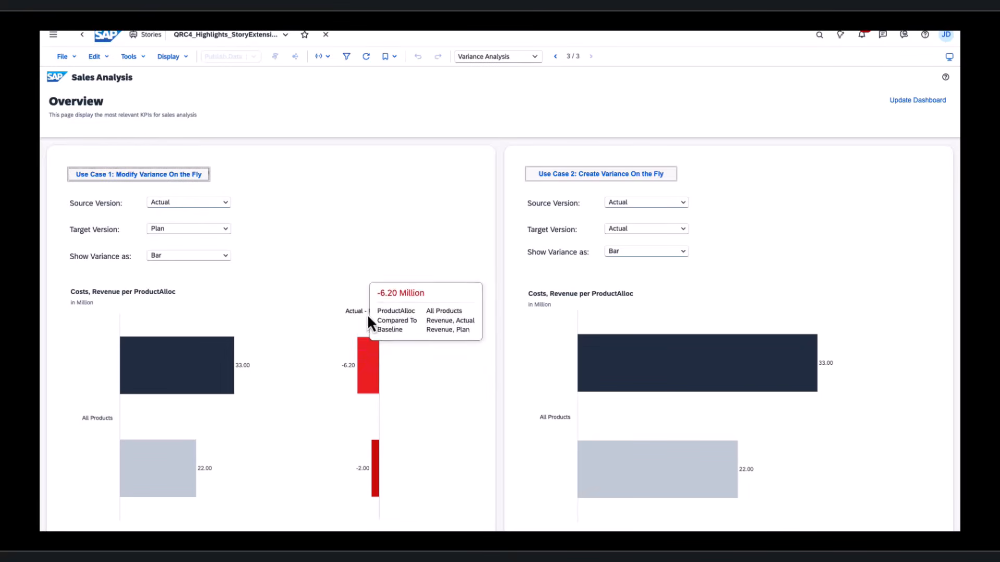
Bookmark the current story state as a public bookmark named "testglobalbookmark".
{"action": "left_click", "coordinate": [394, 57]}
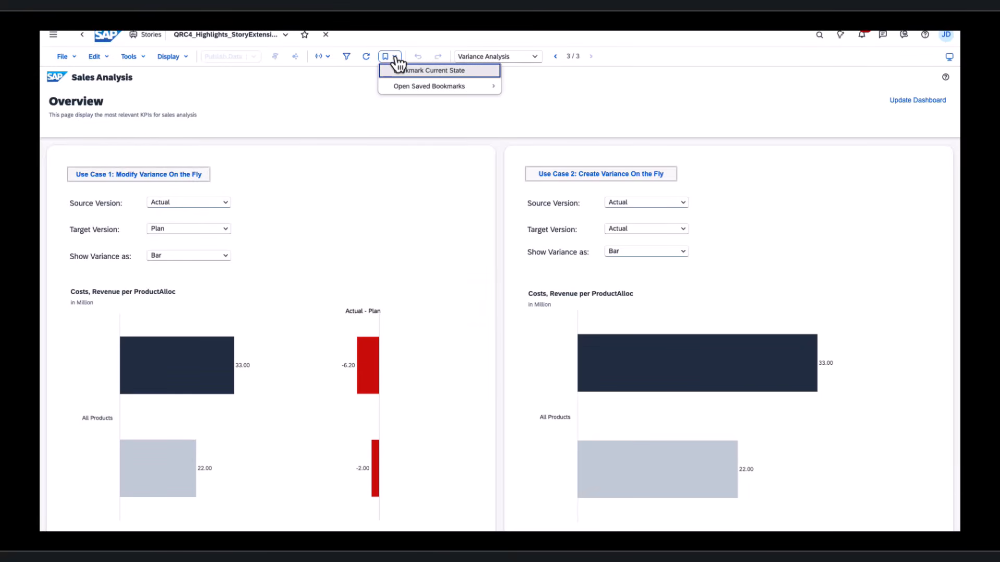
{"action": "left_click", "coordinate": [433, 72]}
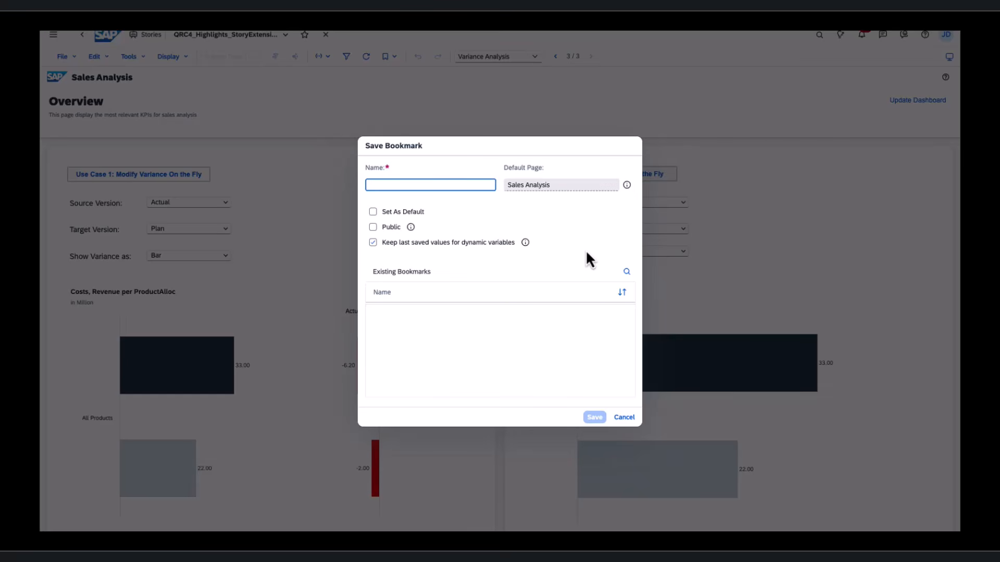
{"action": "left_click", "coordinate": [373, 228]}
{"action": "left_click", "coordinate": [388, 184]}
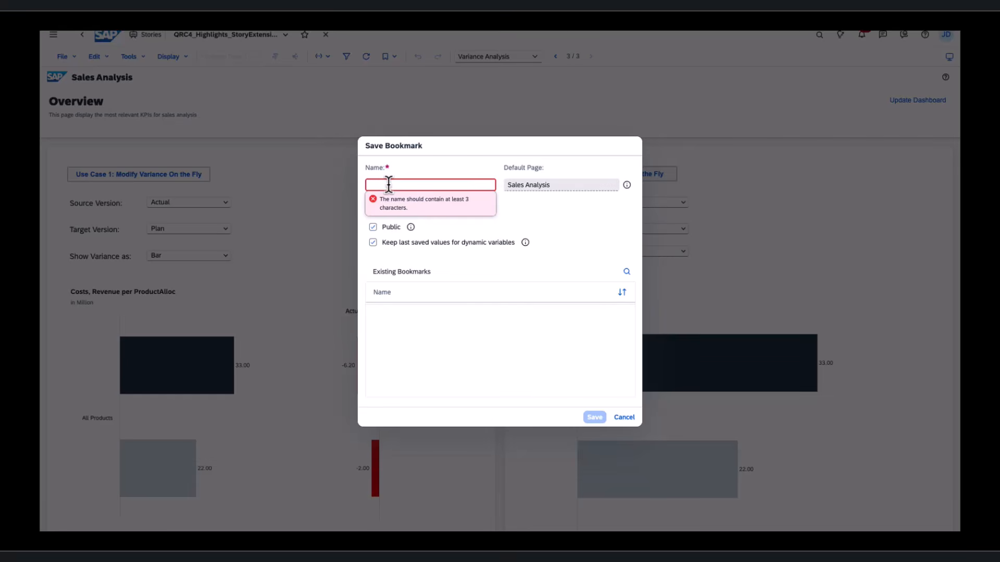
{"action": "type", "text": "testgloba"}
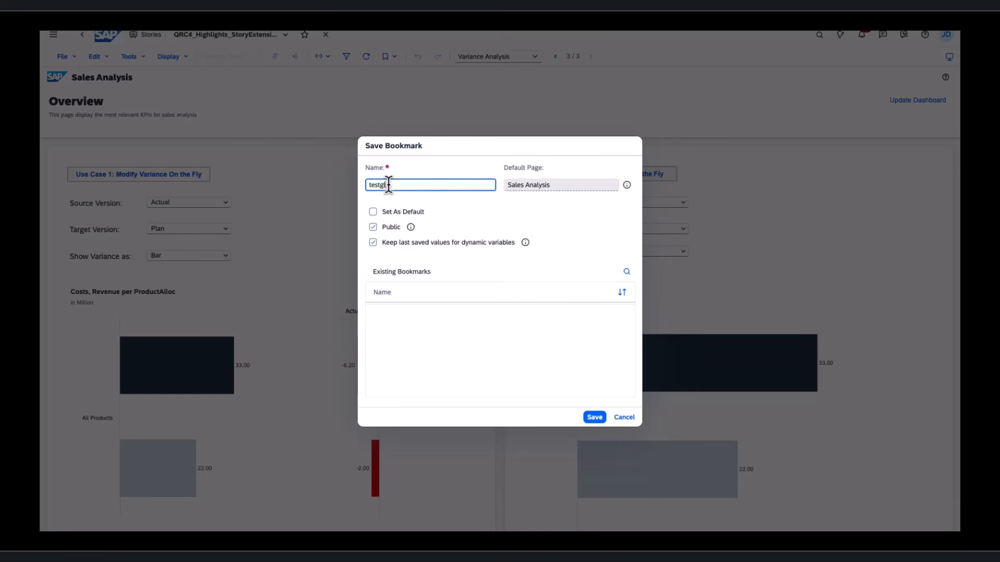
{"action": "type", "text": "lbookmark"}
{"action": "left_click", "coordinate": [593, 419]}
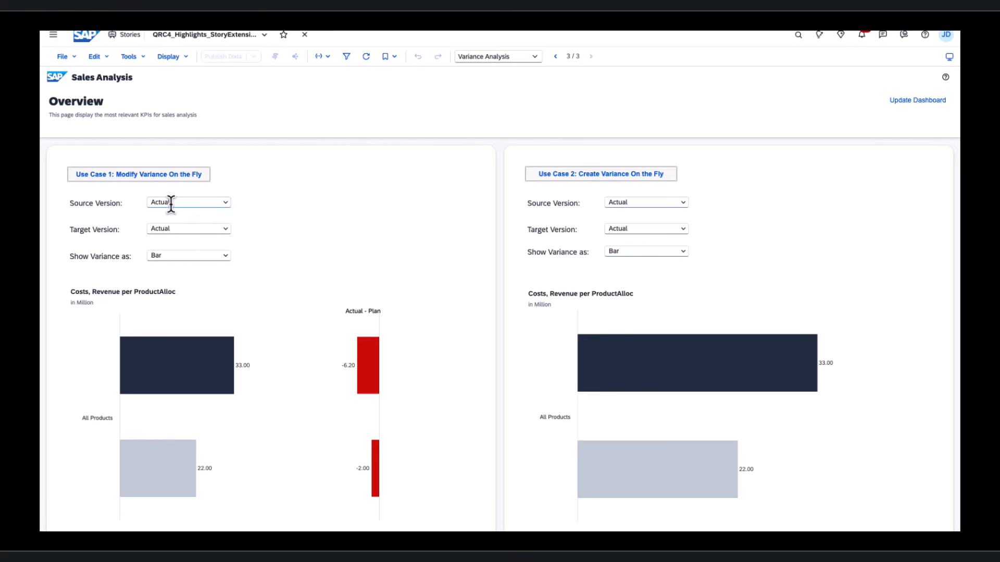
Apply a Use Case 1 variance with Target Version Plan and switch its display to Data Label.
{"action": "left_click", "coordinate": [227, 230]}
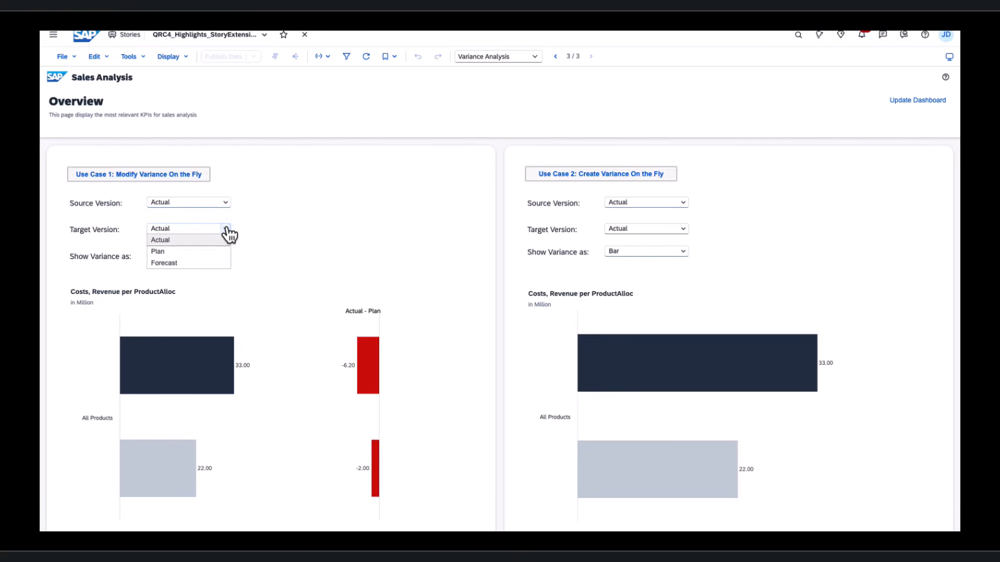
{"action": "left_click", "coordinate": [162, 252]}
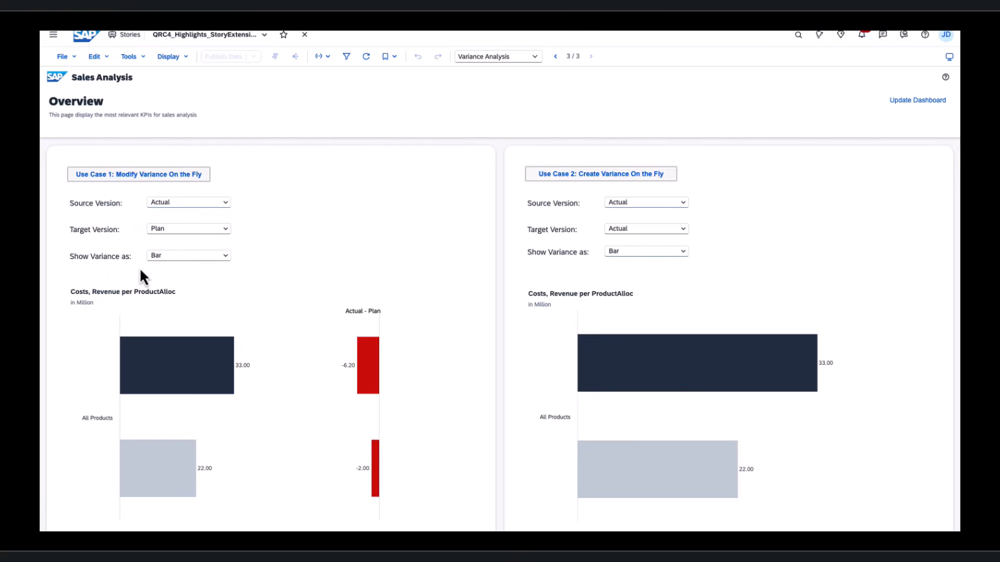
{"action": "left_click", "coordinate": [154, 176]}
{"action": "left_click", "coordinate": [227, 256]}
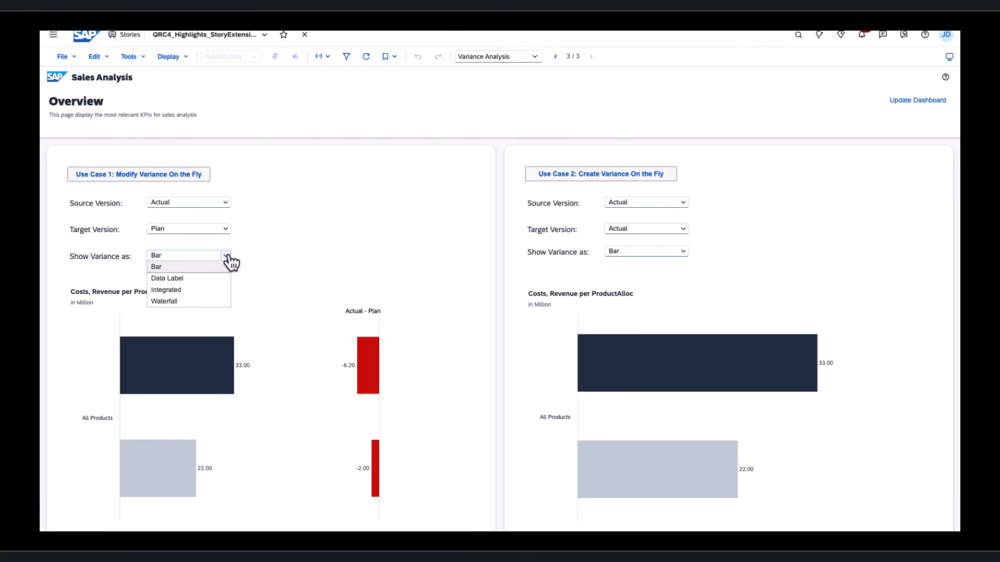
{"action": "left_click", "coordinate": [180, 279]}
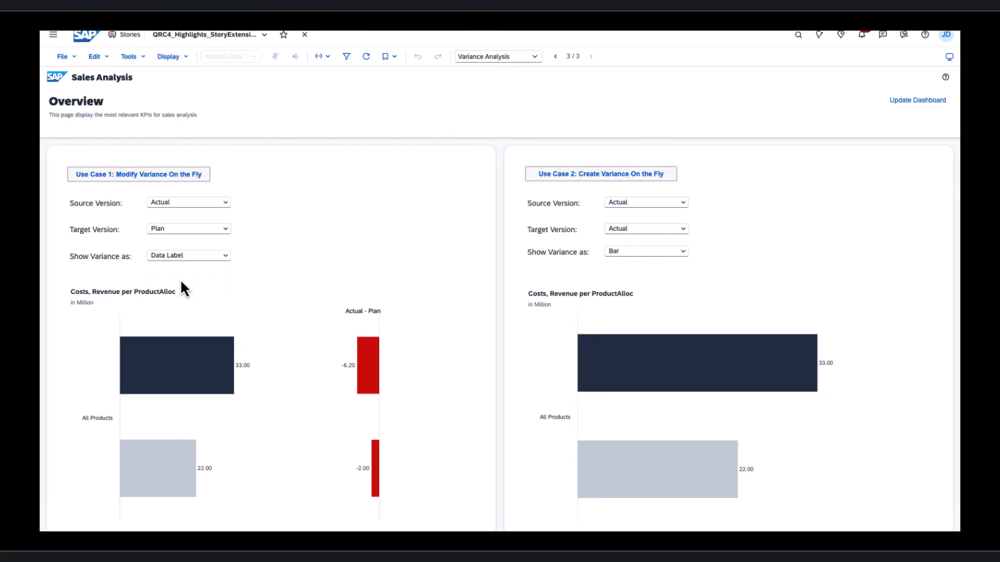
{"action": "left_click", "coordinate": [170, 178]}
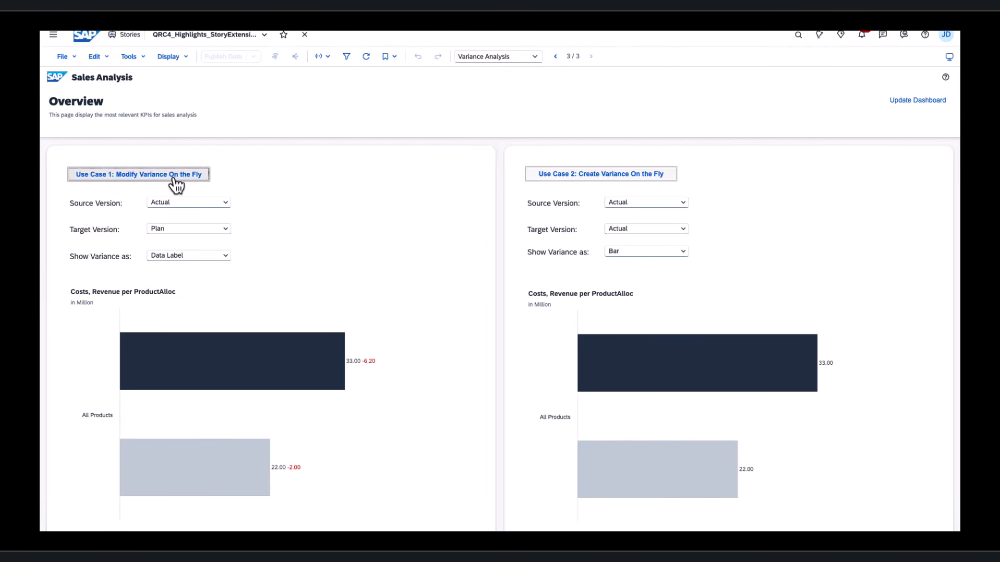
Change the Use Case 1 Target Version to Forecast and update the chart's variance.
{"action": "left_click", "coordinate": [226, 230]}
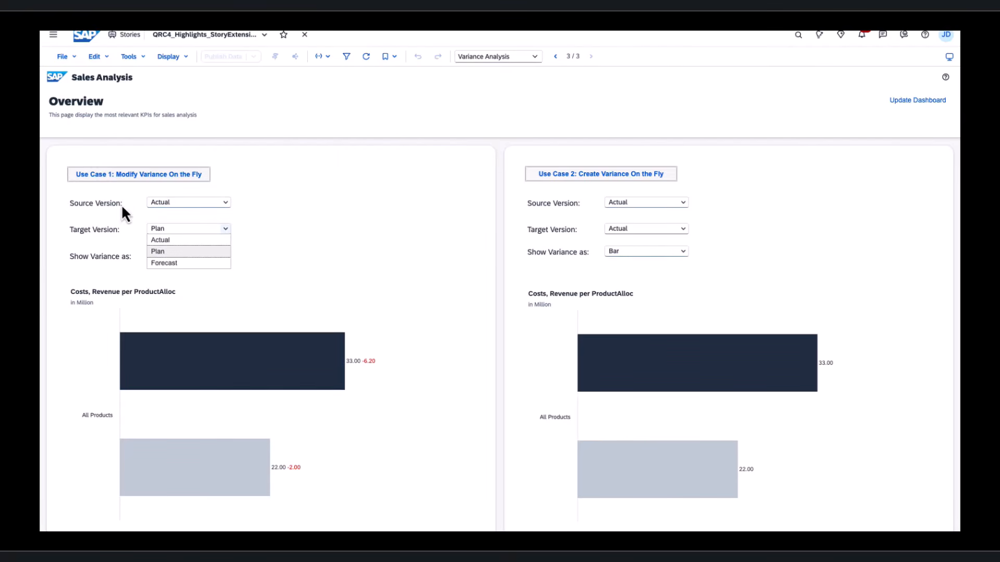
{"action": "left_click", "coordinate": [165, 263]}
{"action": "left_click", "coordinate": [169, 176]}
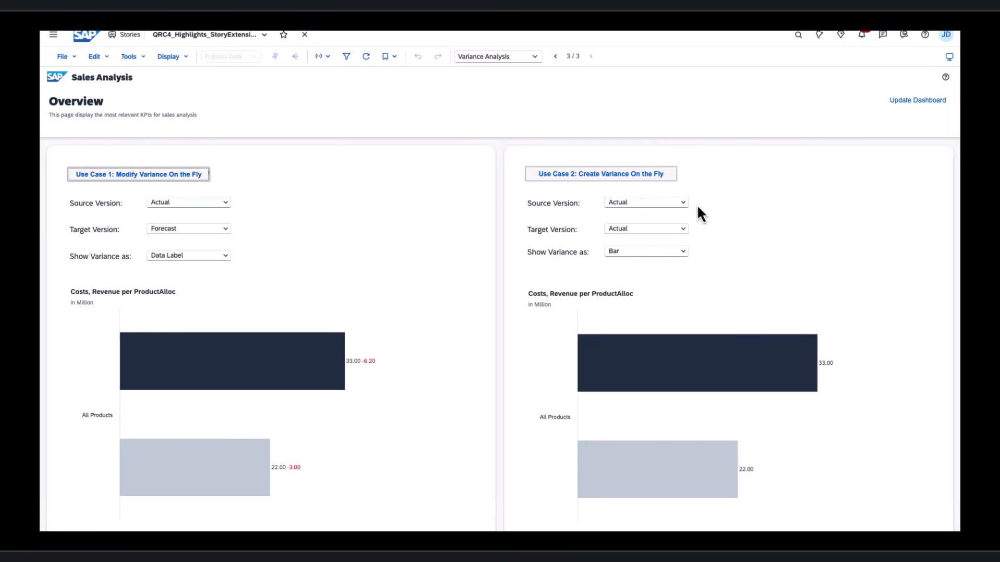
Create the Use Case 2 variance with Target Version Forecast and open its Show Variance as options.
{"action": "left_click", "coordinate": [683, 229]}
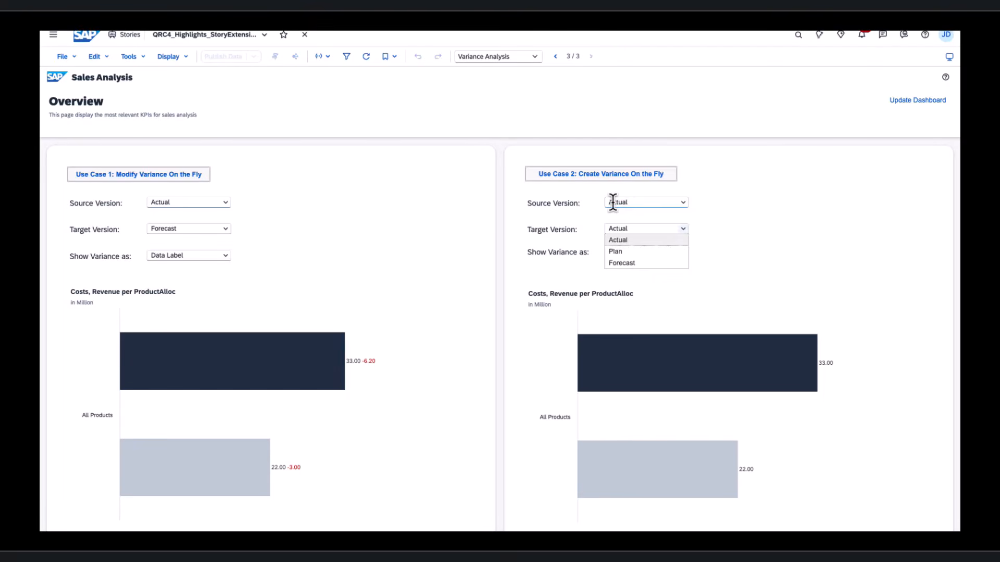
{"action": "left_click", "coordinate": [642, 263]}
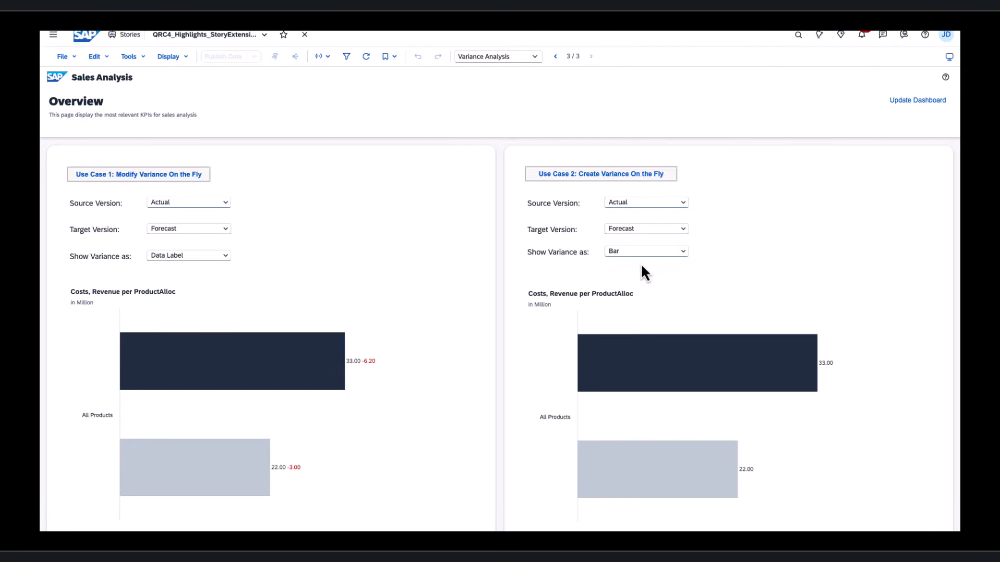
{"action": "left_click", "coordinate": [604, 176]}
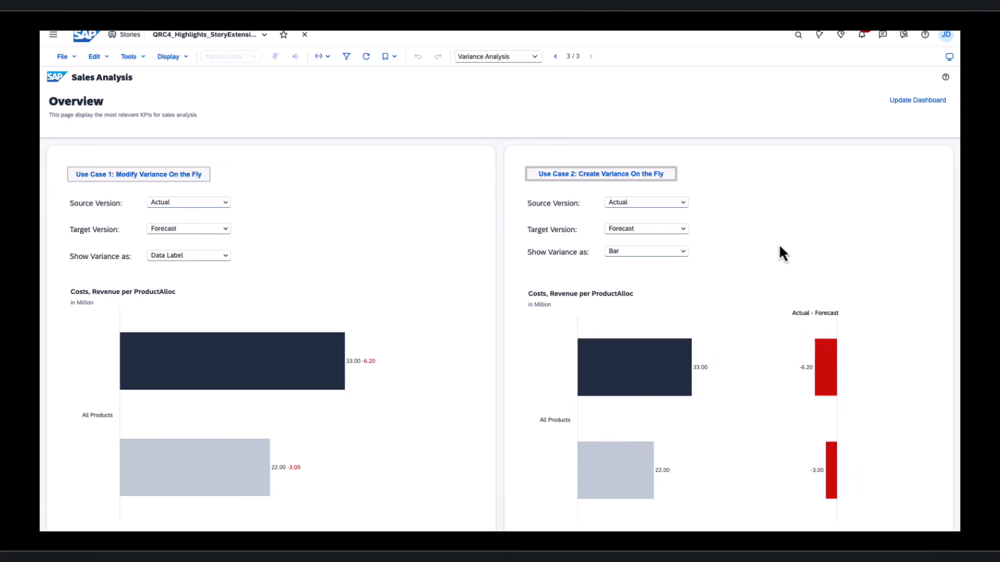
{"action": "left_click", "coordinate": [682, 252]}
{"action": "left_click", "coordinate": [646, 252]}
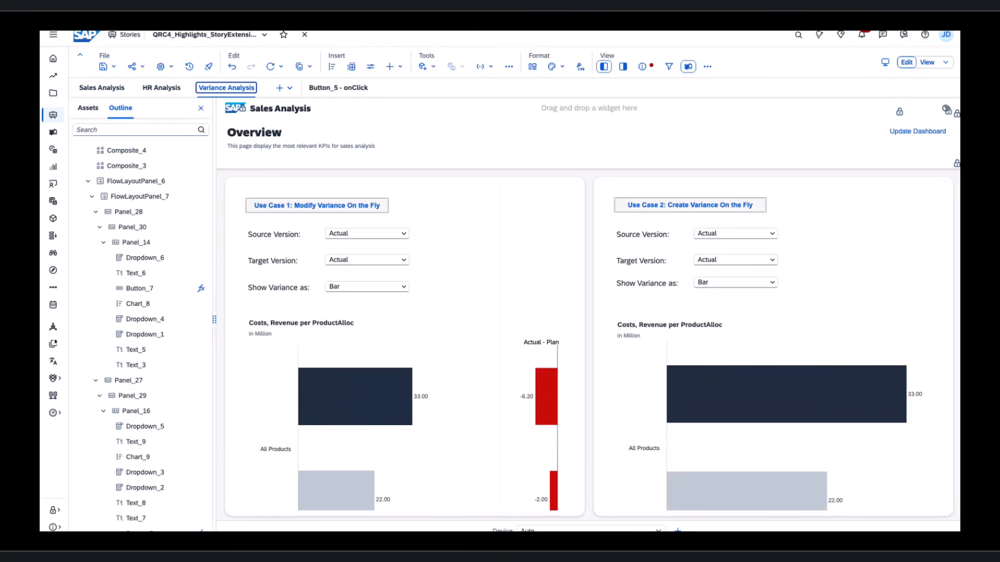
Open the onClick script of the Use Case 1 button on the Variance Analysis page to examine its variance update code.
{"action": "left_click", "coordinate": [310, 206]}
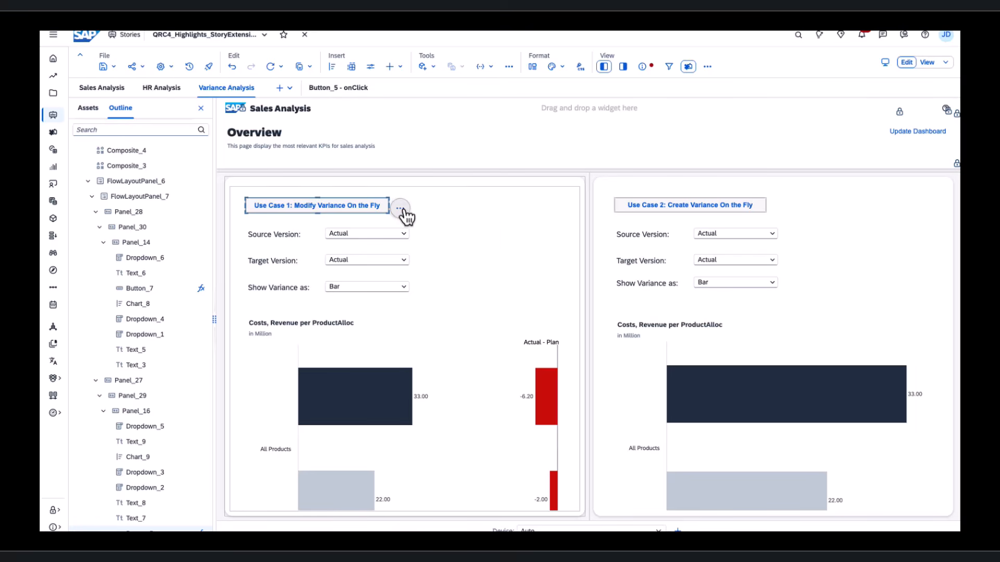
{"action": "left_click", "coordinate": [405, 211]}
{"action": "mouse_move", "coordinate": [475, 205]}
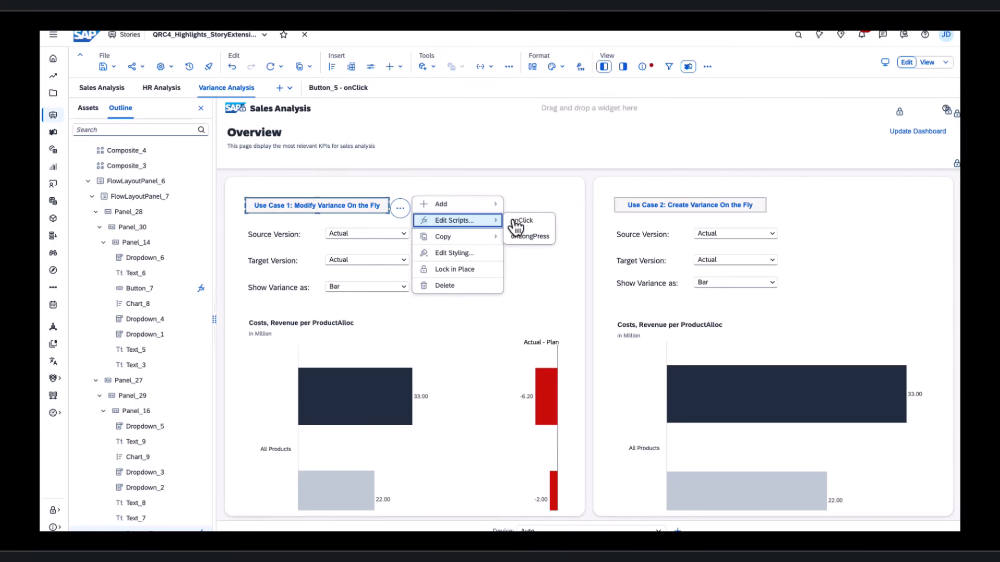
{"action": "left_click", "coordinate": [521, 221]}
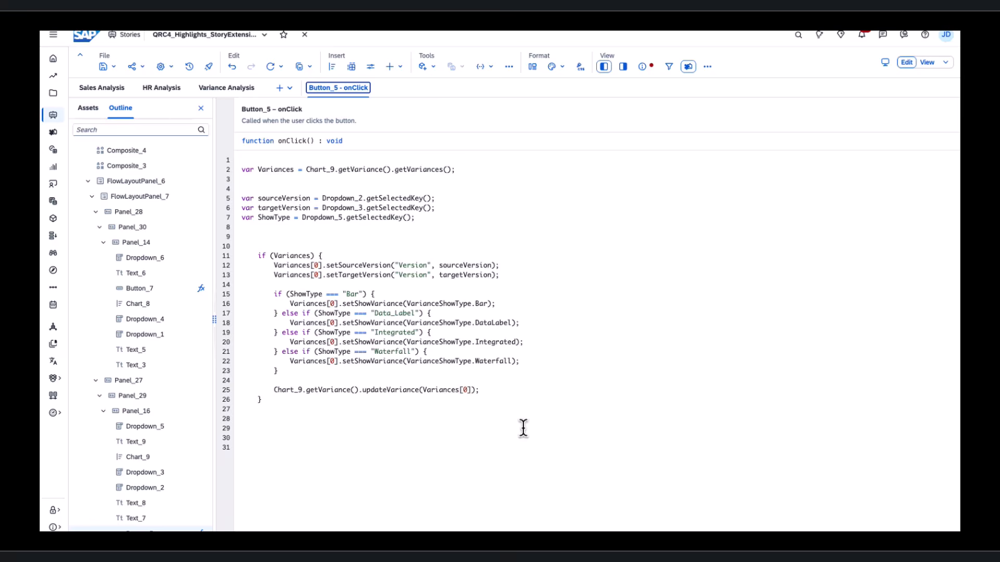
Return to the Variance Analysis page and open the Use Case 2 button's onClick script to examine its variance creation code.
{"action": "left_click", "coordinate": [226, 87]}
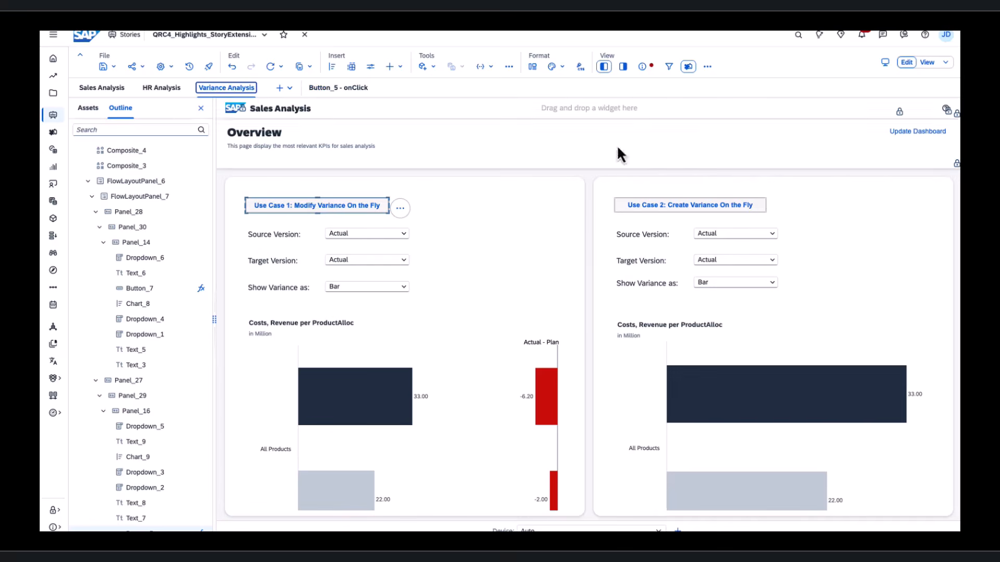
{"action": "left_click", "coordinate": [758, 205]}
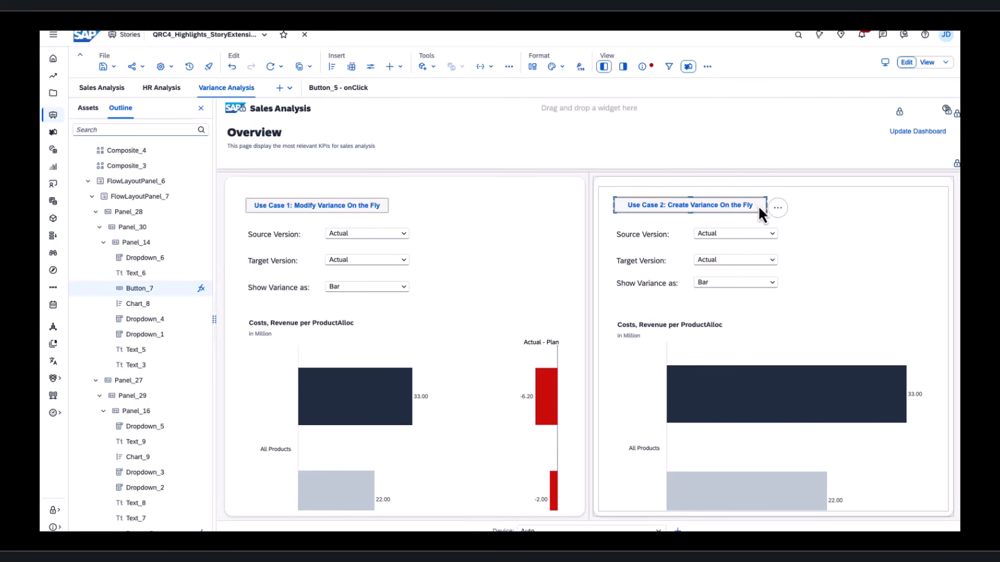
{"action": "left_click", "coordinate": [786, 209]}
{"action": "mouse_move", "coordinate": [833, 221]}
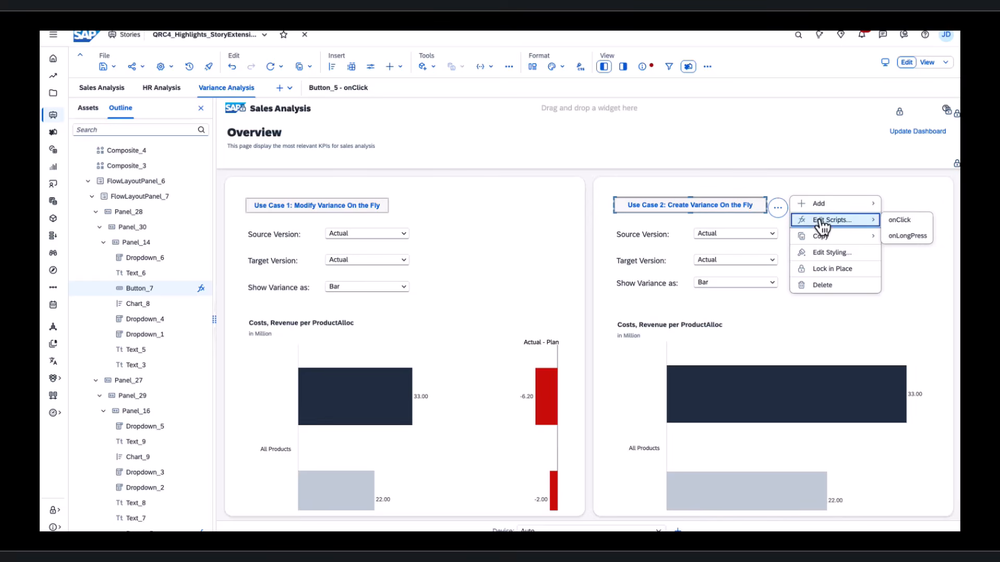
{"action": "left_click", "coordinate": [903, 223]}
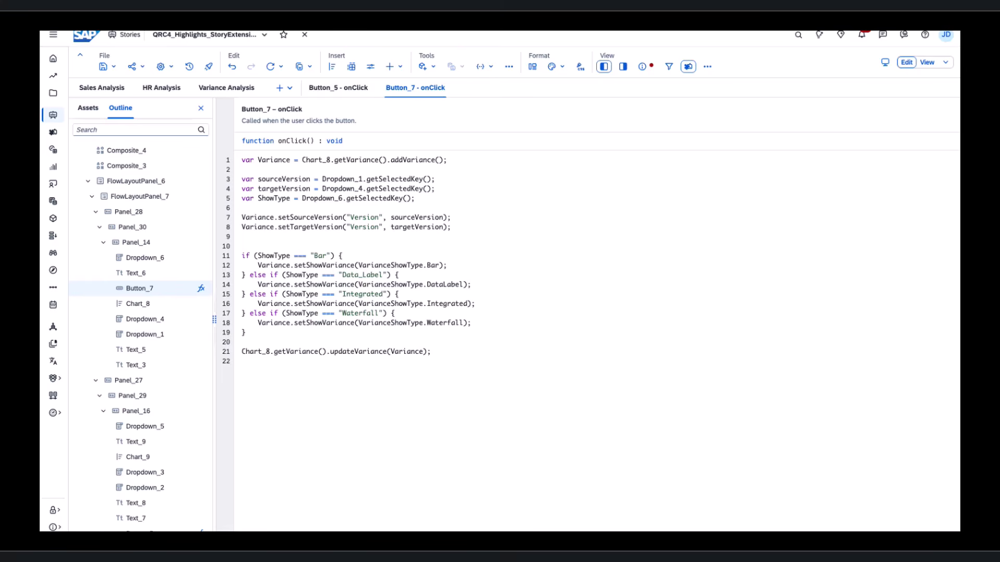
{"action": "right_click", "coordinate": [675, 531]}
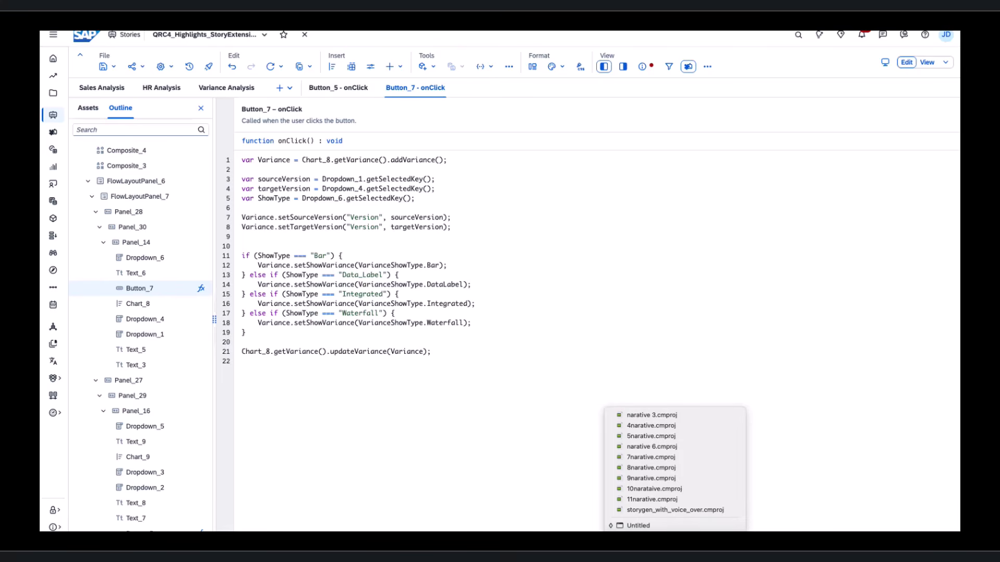
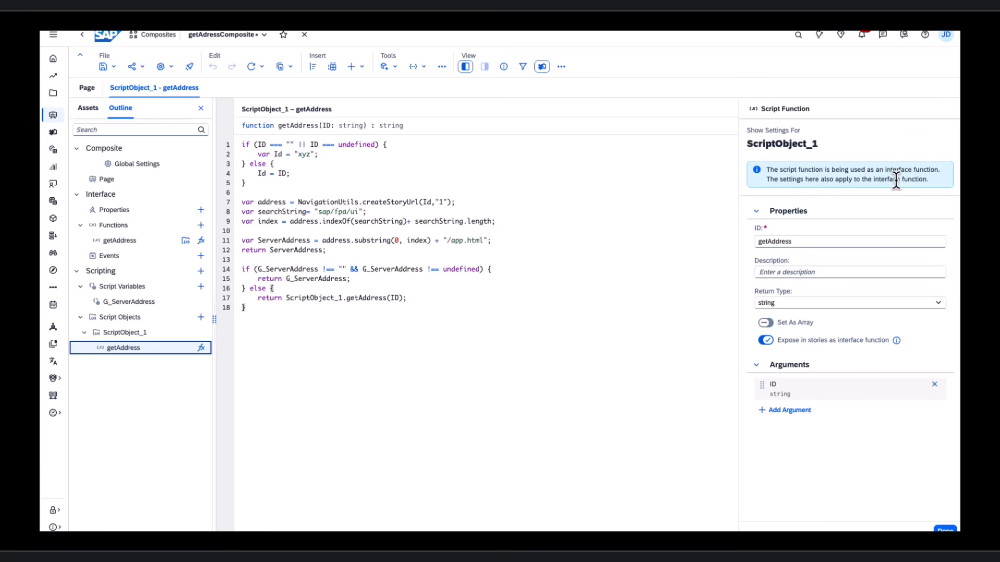
Inspect the composite's getAddress interface function and the onInitialization script of Page_4 in the QRC4 highlights story.
{"action": "left_click", "coordinate": [130, 241]}
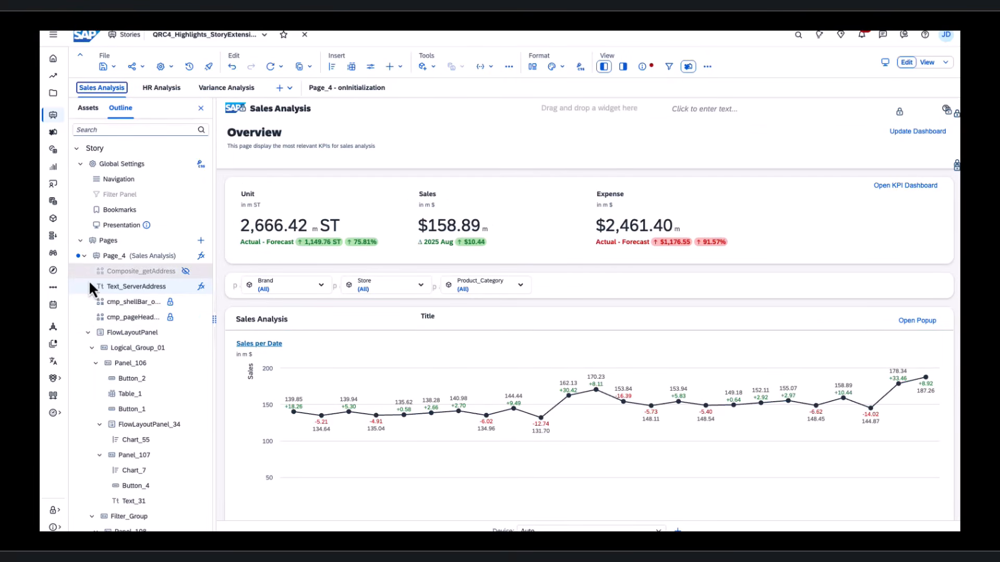
{"action": "mouse_move", "coordinate": [144, 279]}
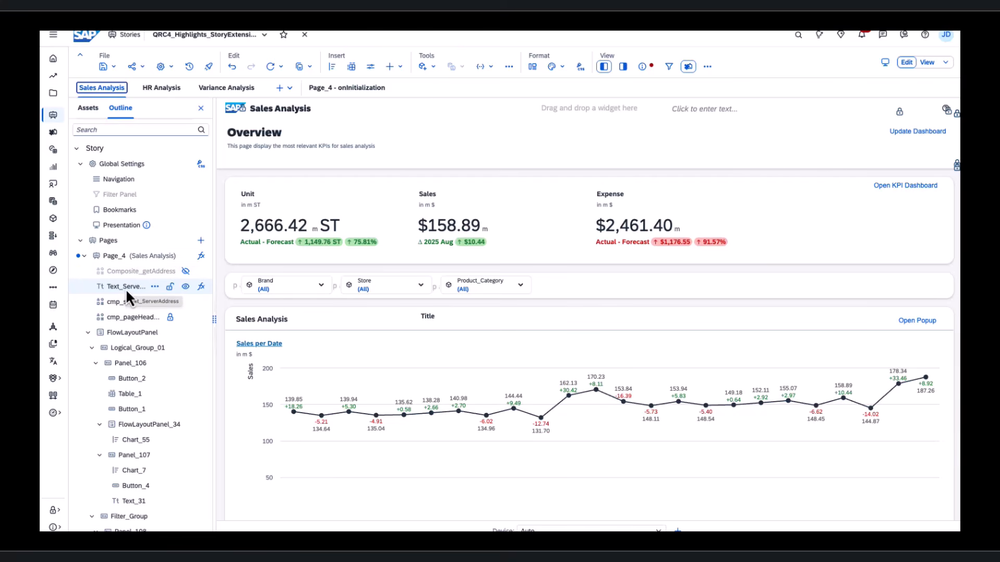
{"action": "left_click", "coordinate": [202, 258]}
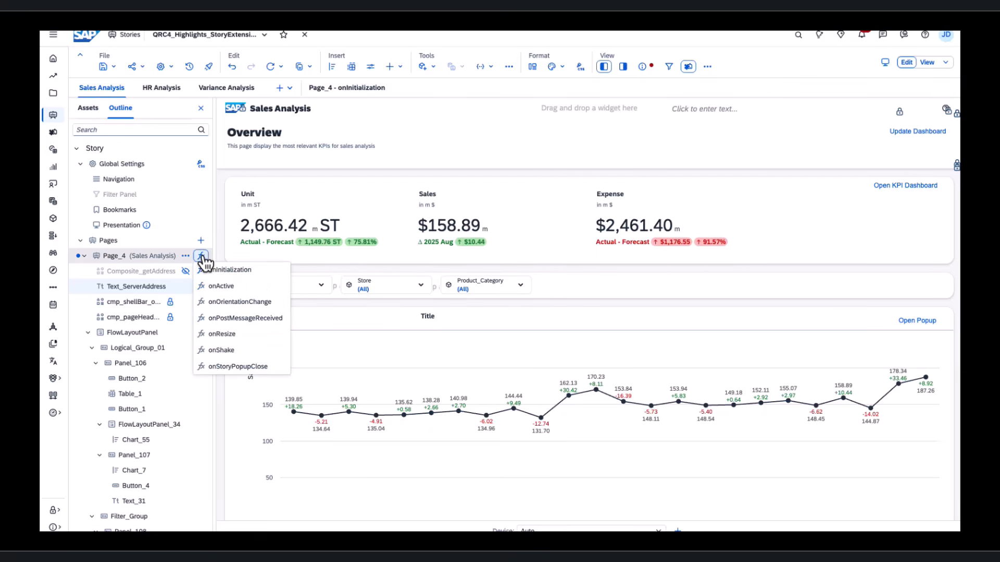
{"action": "left_click", "coordinate": [225, 269]}
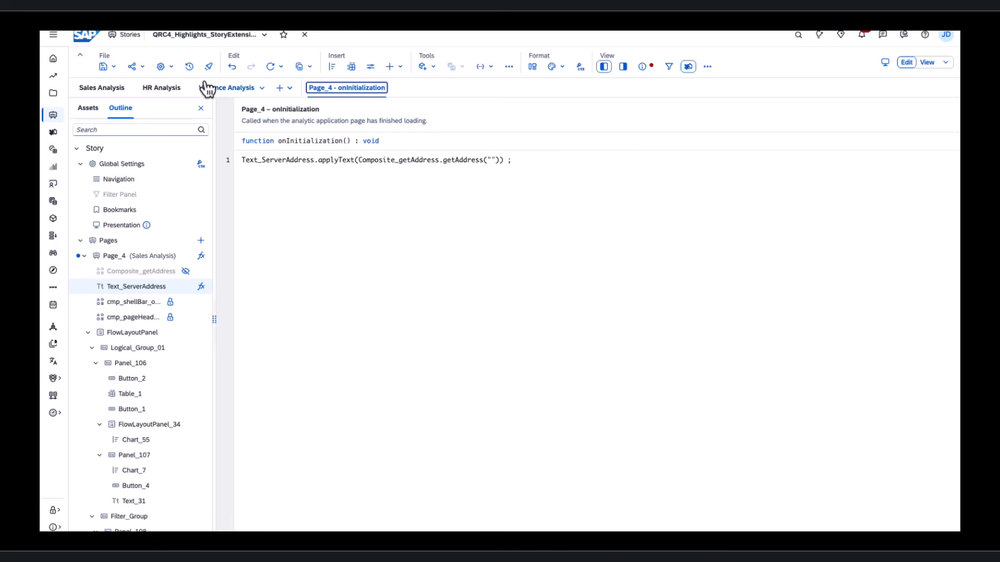
Save the story and display it in view mode to check the server address text on the Sales Analysis page.
{"action": "left_click", "coordinate": [115, 67]}
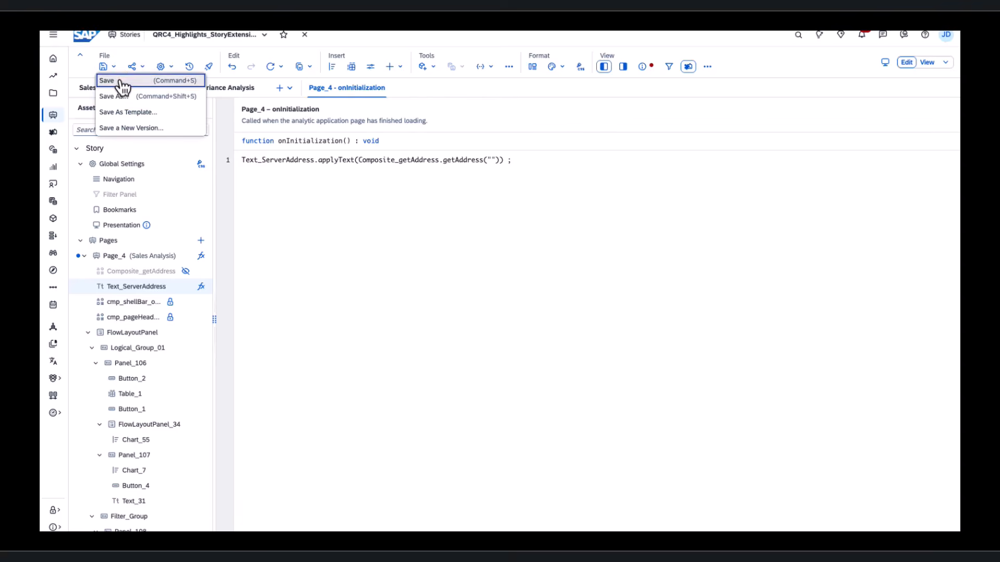
{"action": "left_click", "coordinate": [116, 82]}
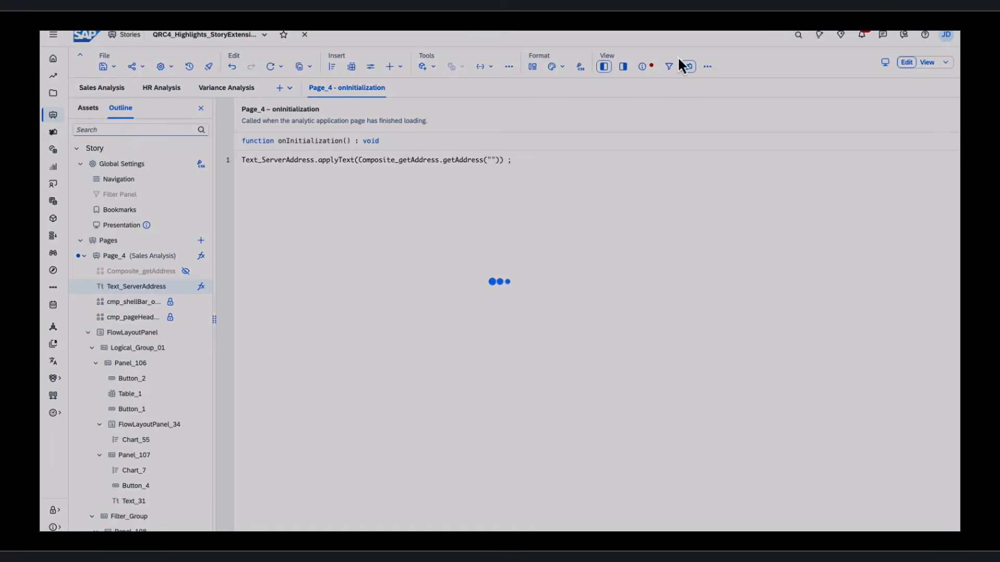
{"action": "left_click", "coordinate": [927, 62]}
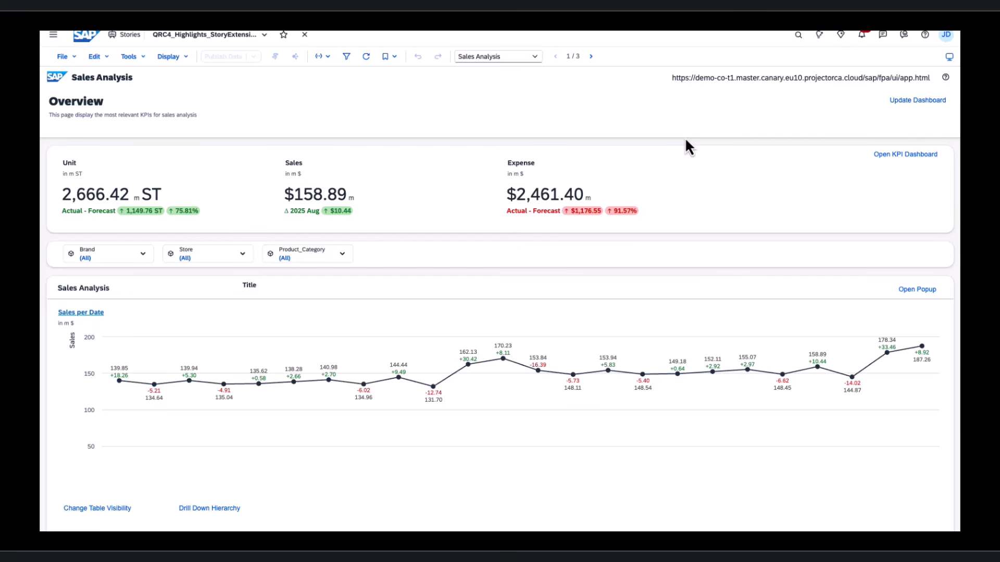
{"action": "key", "text": "alt+Tab"}
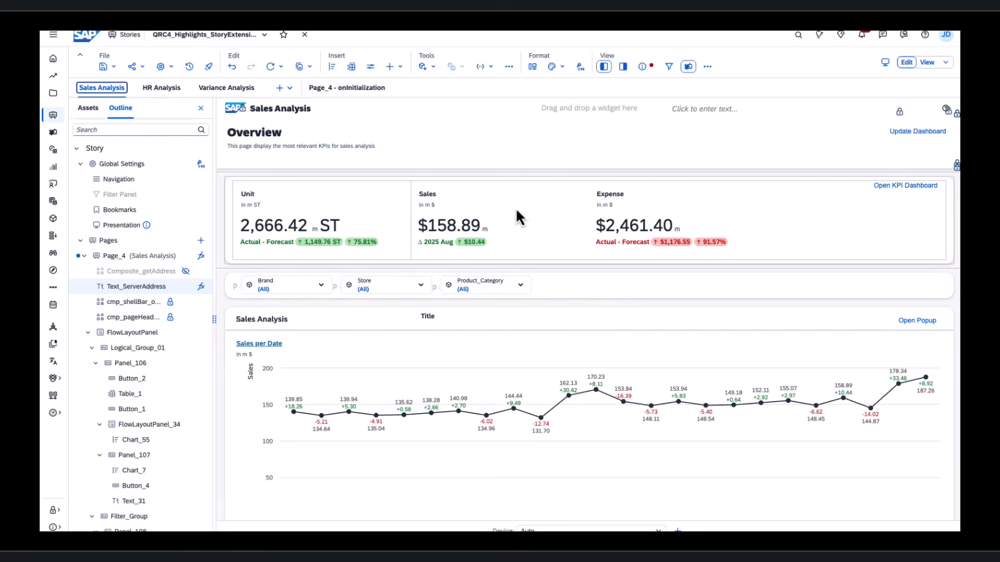
Assign the CSS class chart1 to the Unit numeric point chart on the Sales Analysis page.
{"action": "left_click", "coordinate": [343, 207]}
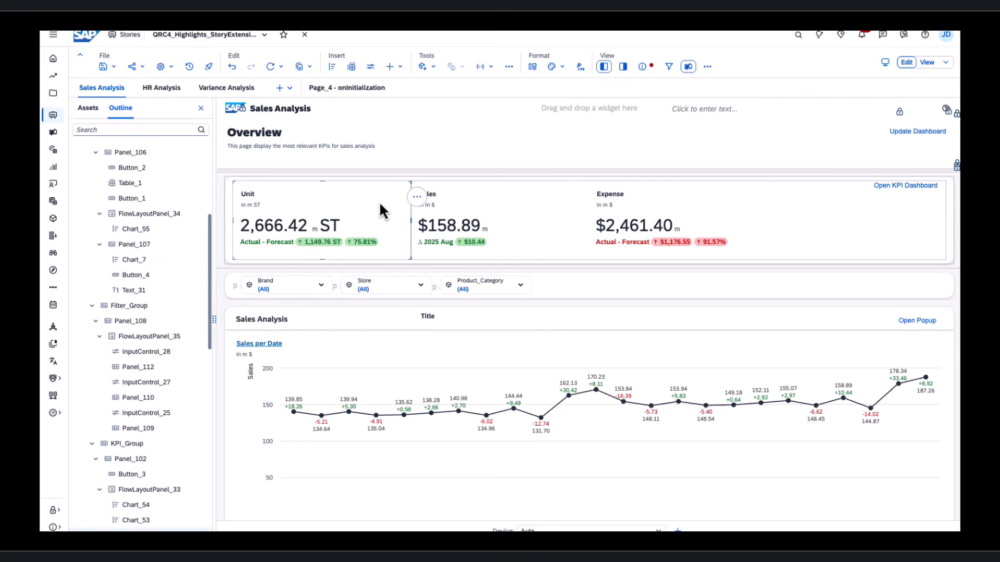
{"action": "left_click", "coordinate": [624, 67]}
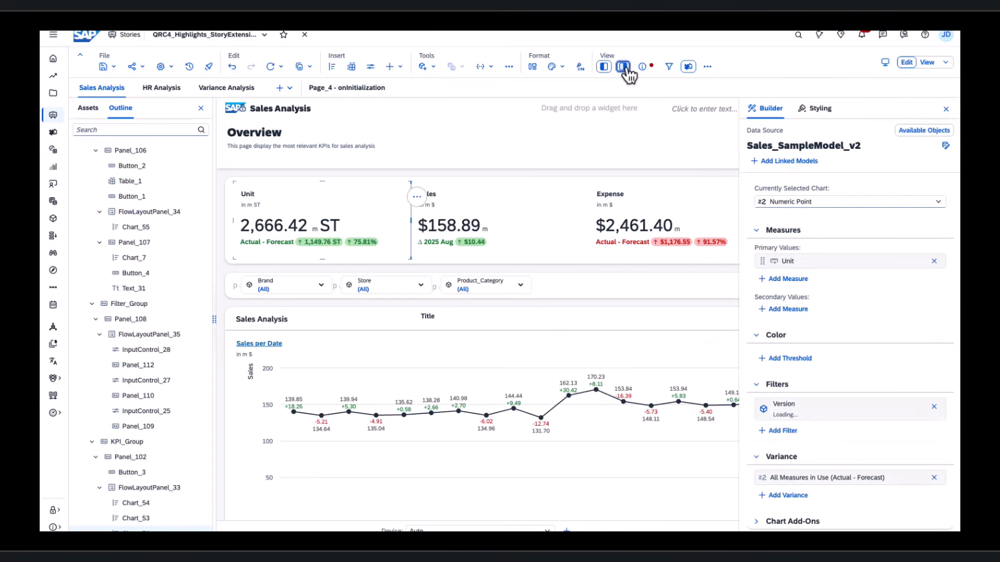
{"action": "left_click", "coordinate": [817, 108]}
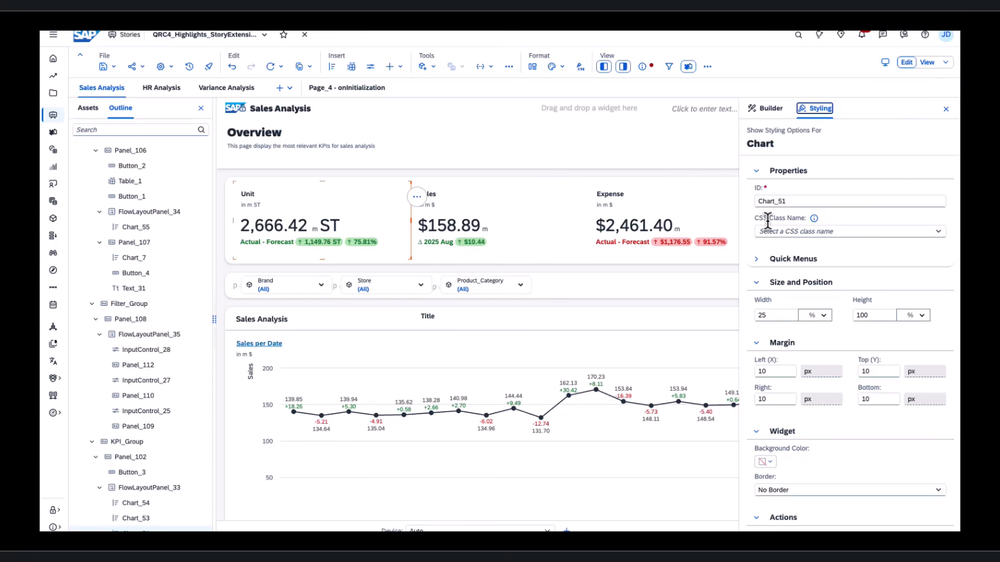
{"action": "left_click", "coordinate": [780, 231]}
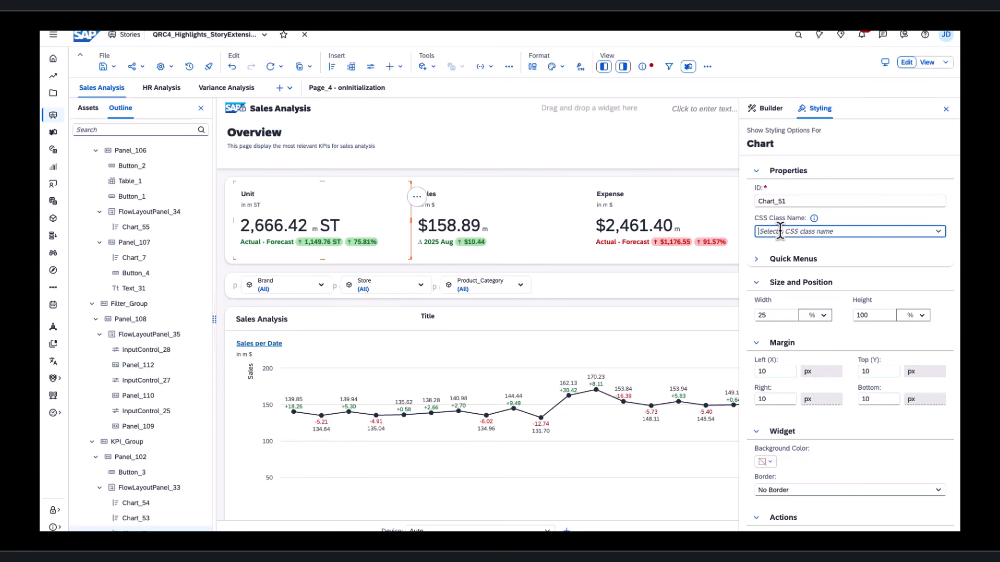
{"action": "left_click", "coordinate": [940, 233]}
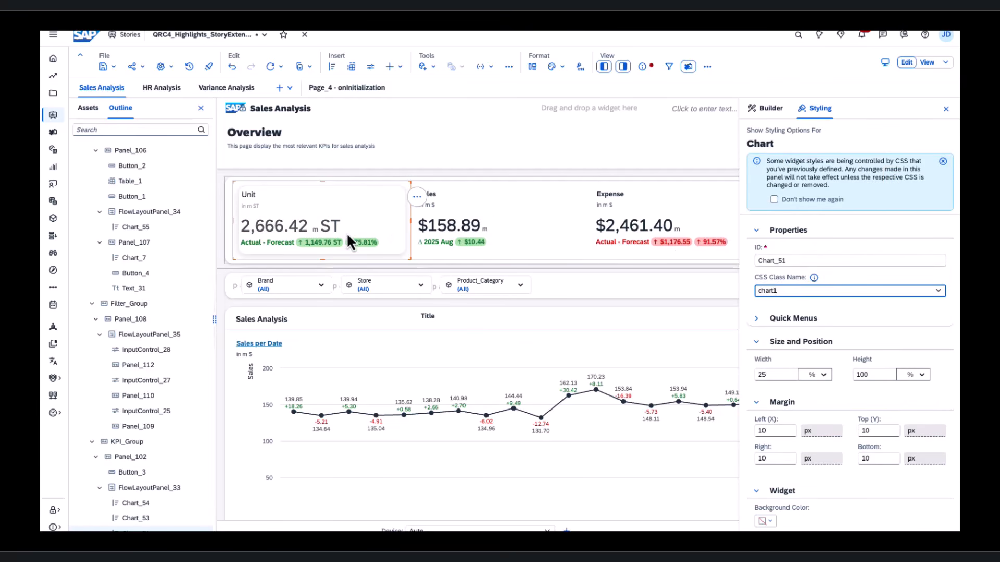
Assign the CSS class chart2 to the Sales numeric point chart.
{"action": "left_click", "coordinate": [510, 219]}
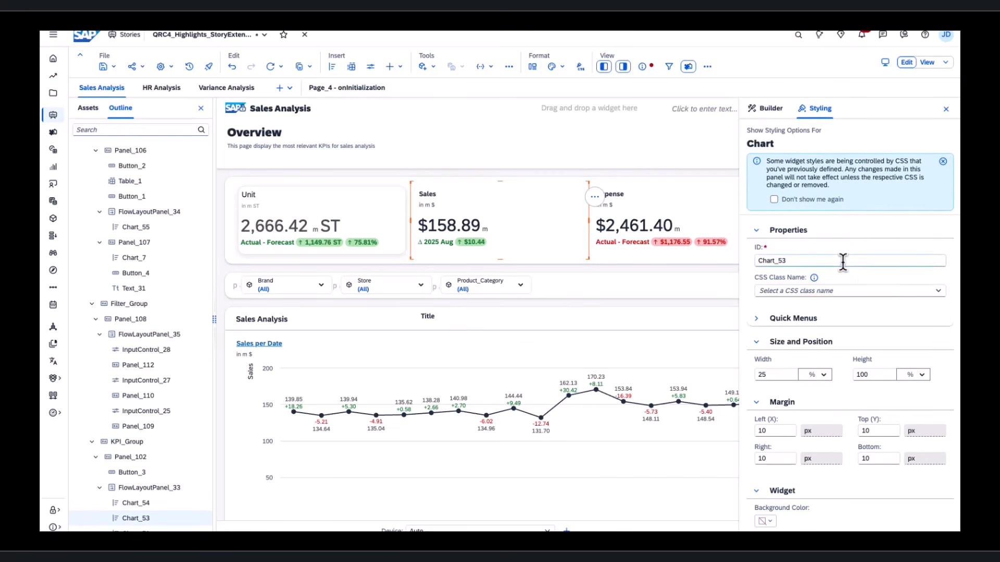
{"action": "left_click", "coordinate": [939, 293]}
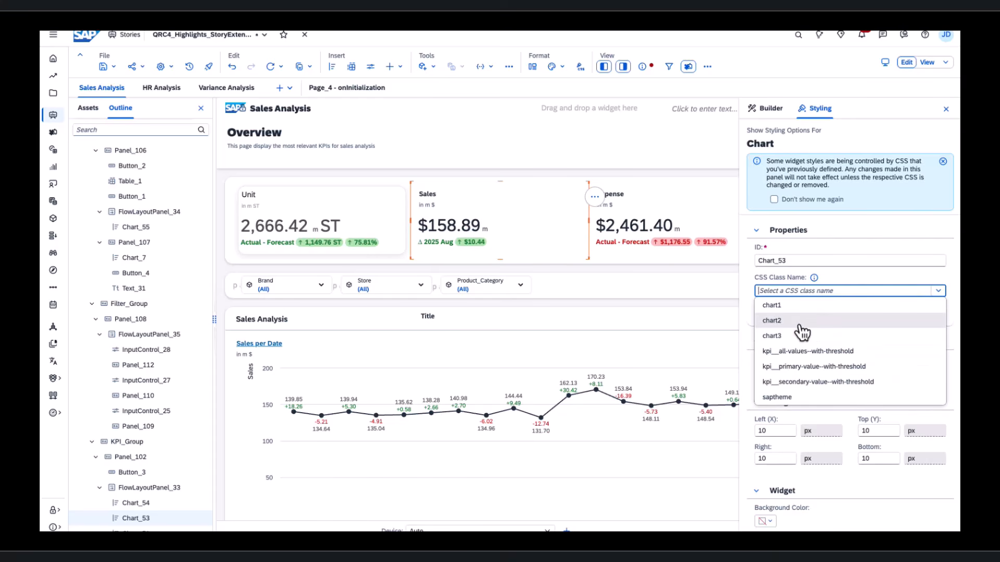
{"action": "left_click", "coordinate": [774, 320]}
Assign the CSS class chart3 to the Expense numeric point chart.
{"action": "left_click", "coordinate": [656, 249]}
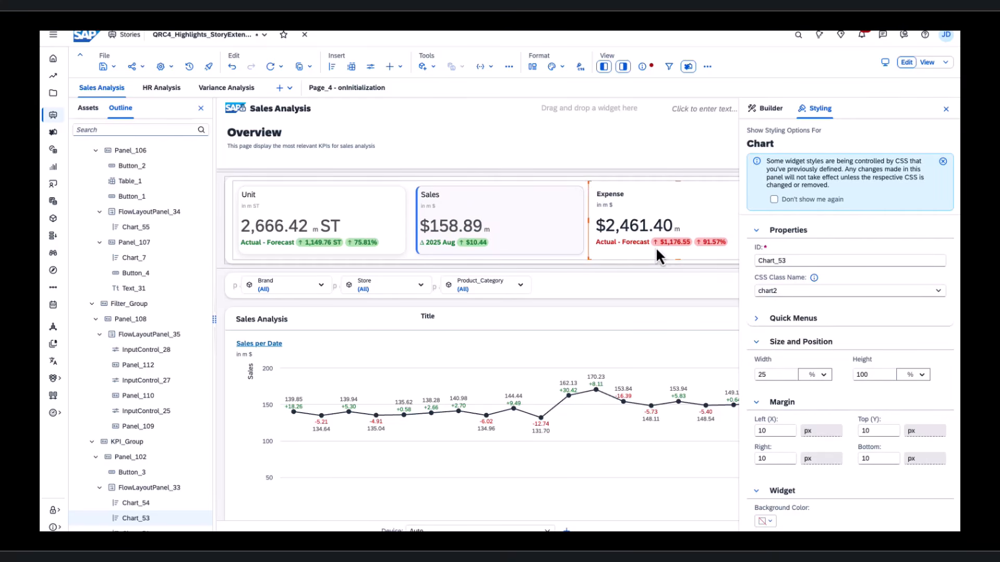
{"action": "left_click", "coordinate": [942, 297]}
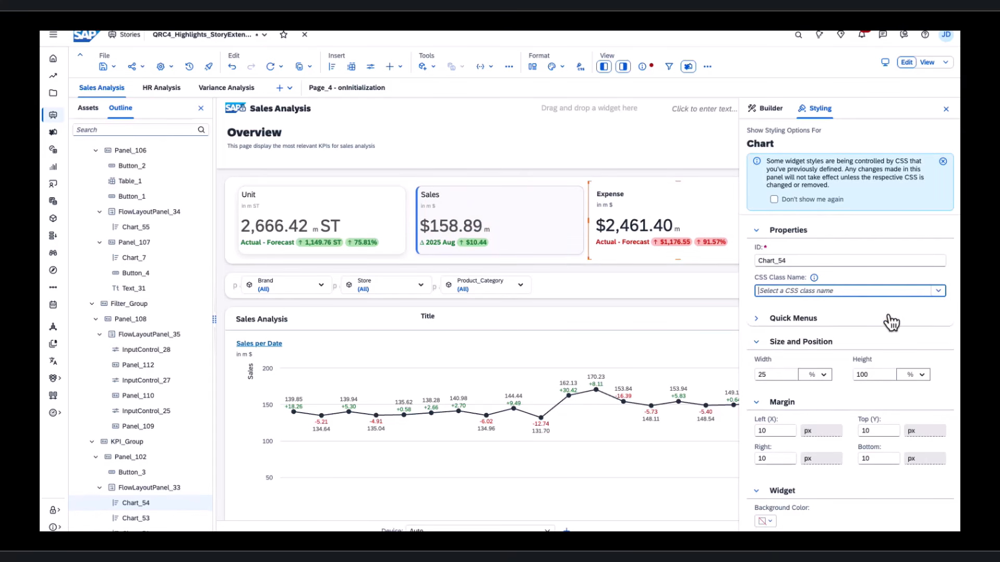
{"action": "left_click", "coordinate": [791, 341]}
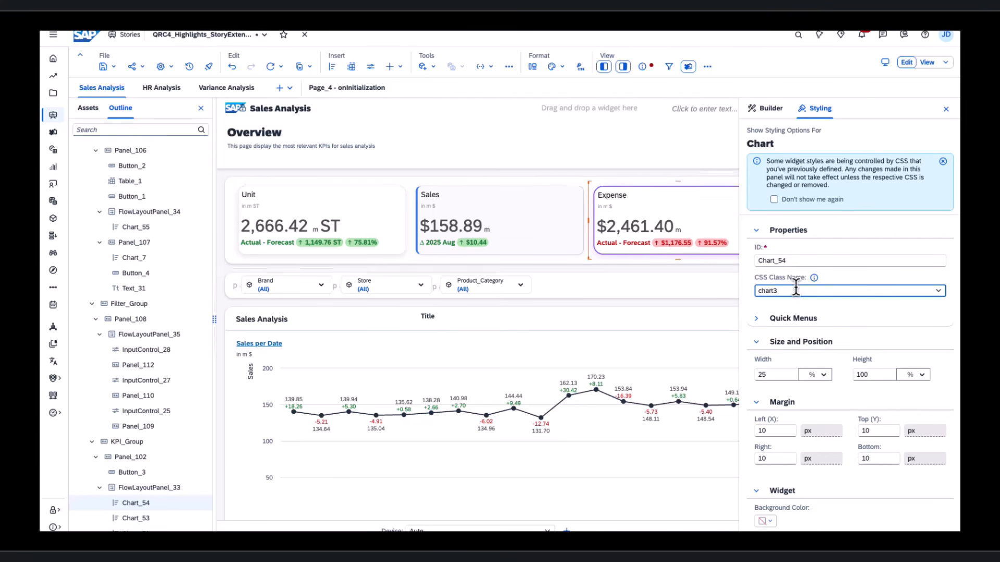
{"action": "left_click", "coordinate": [941, 295]}
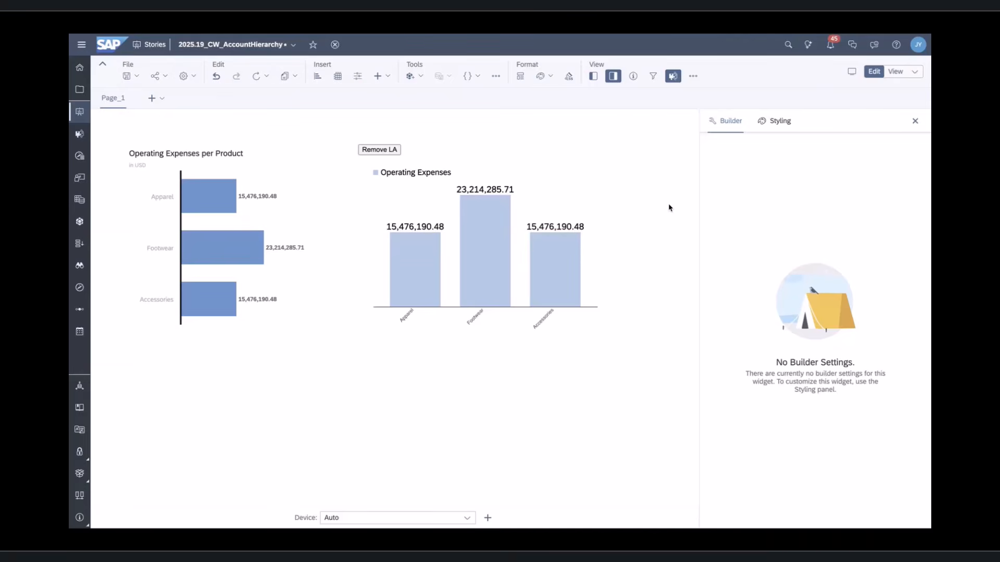
In the 2025.19_CW_AccountHierarchy story, switch the Operating Expenses column chart's account hierarchy to Opex Reporting and back to Hierarchy.
{"action": "left_click", "coordinate": [578, 189]}
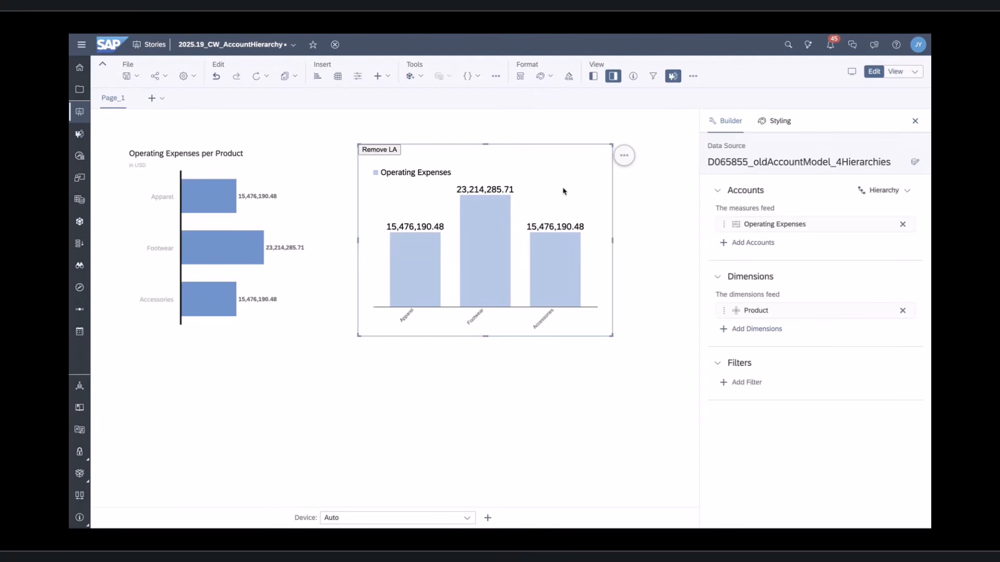
{"action": "left_click", "coordinate": [908, 191]}
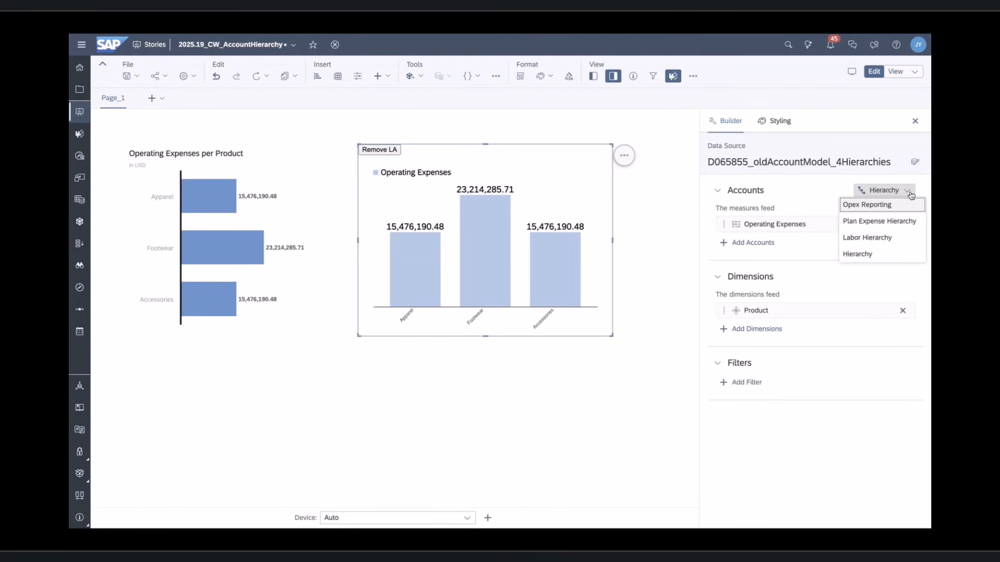
{"action": "left_click", "coordinate": [878, 206]}
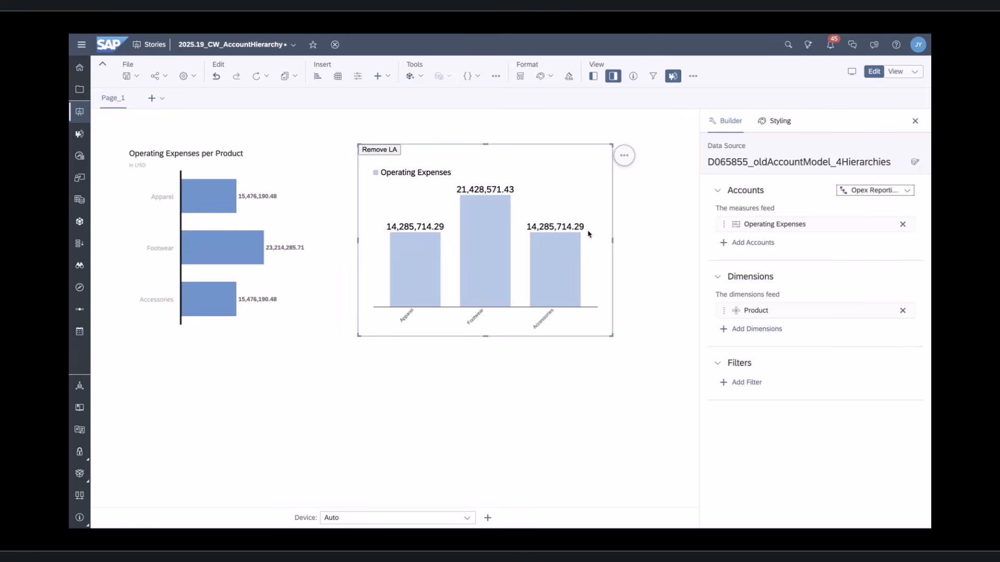
{"action": "left_click", "coordinate": [907, 192]}
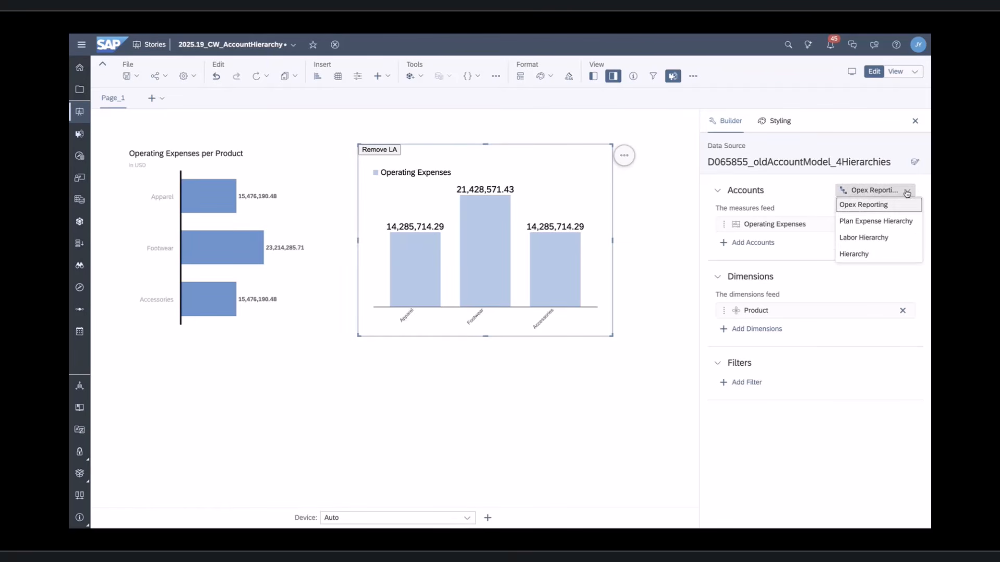
{"action": "left_click", "coordinate": [858, 255]}
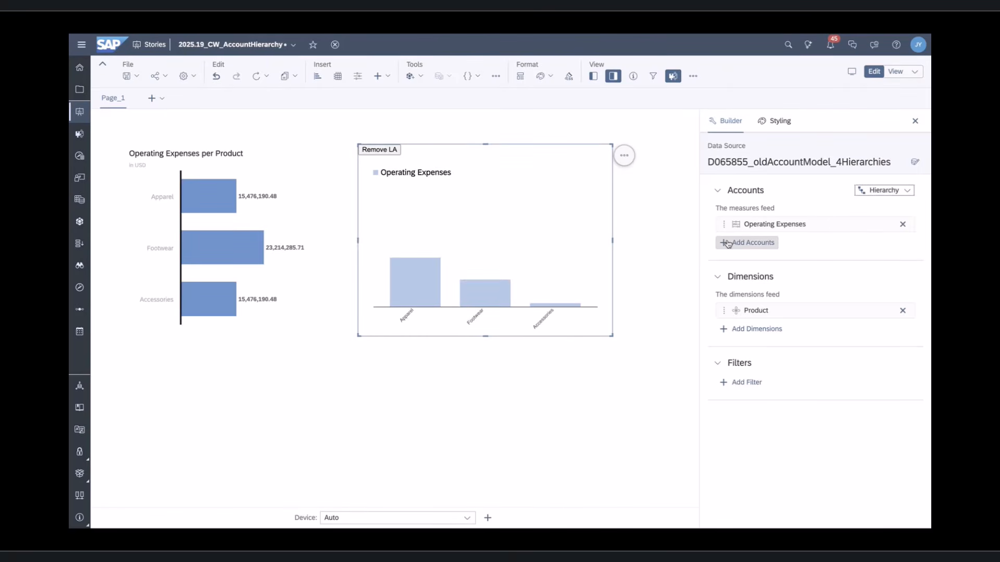
Duplicate the Operating Expenses column chart and place the copy beside the original.
{"action": "scroll", "coordinate": [636, 207], "scroll_direction": "right", "scroll_amount": 5}
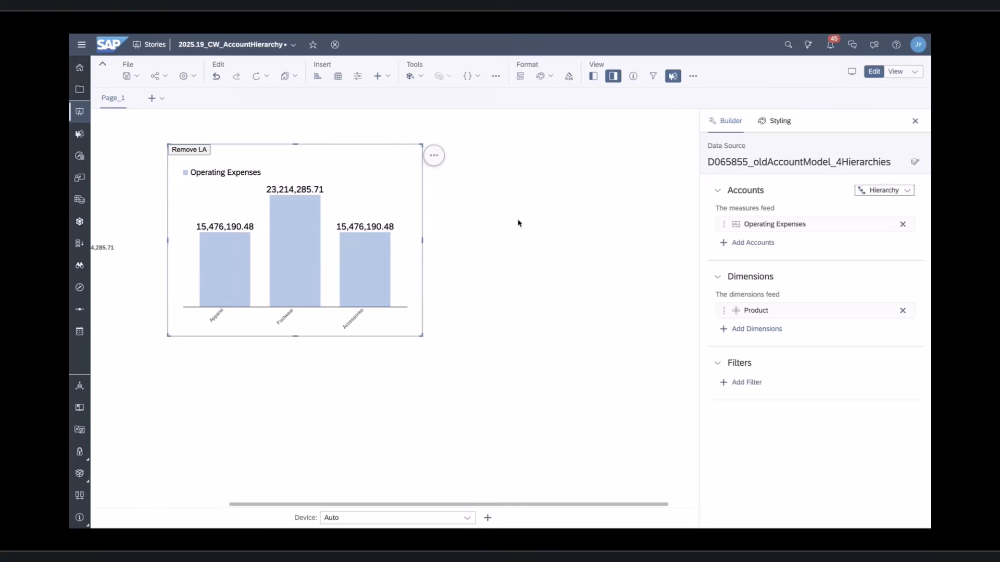
{"action": "left_click", "coordinate": [476, 201]}
{"action": "left_click", "coordinate": [376, 163]}
{"action": "key", "text": "ctrl+c"}
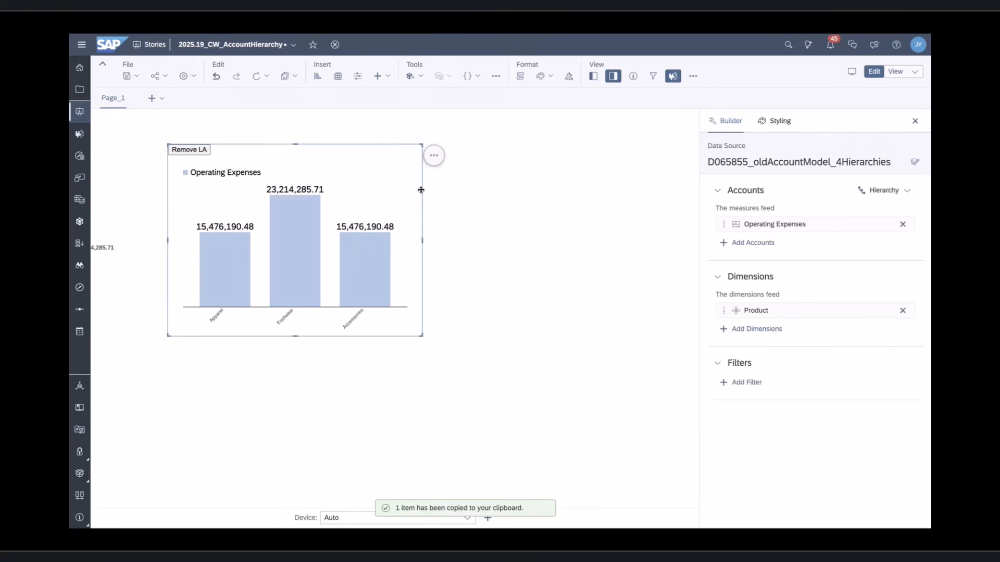
{"action": "key", "text": "ctrl+v"}
{"action": "left_click_drag", "start_coordinate": [473, 162], "coordinate": [427, 139]}
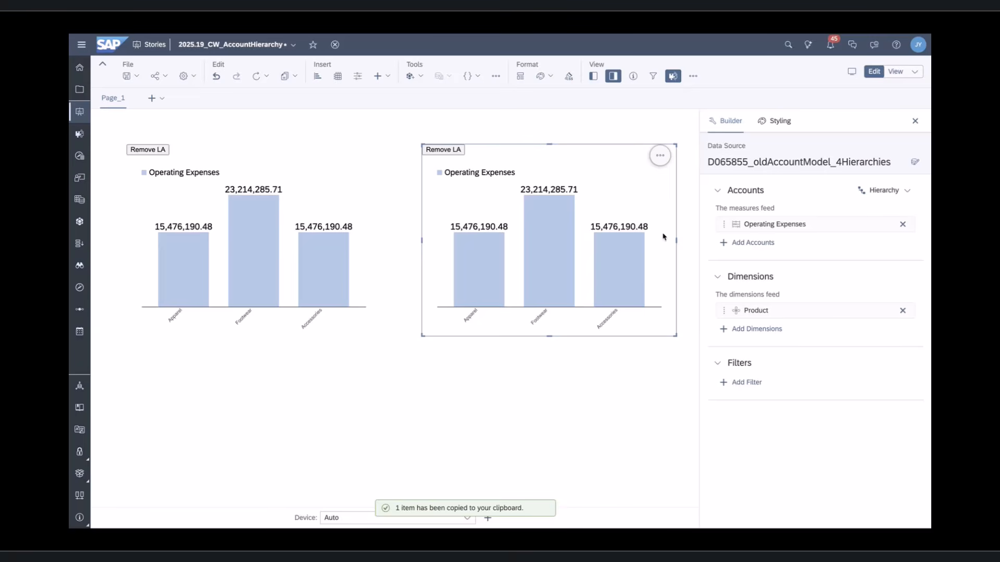
Set the account hierarchy of the copied Operating Expenses chart to Opex Reporting.
{"action": "left_click", "coordinate": [907, 192]}
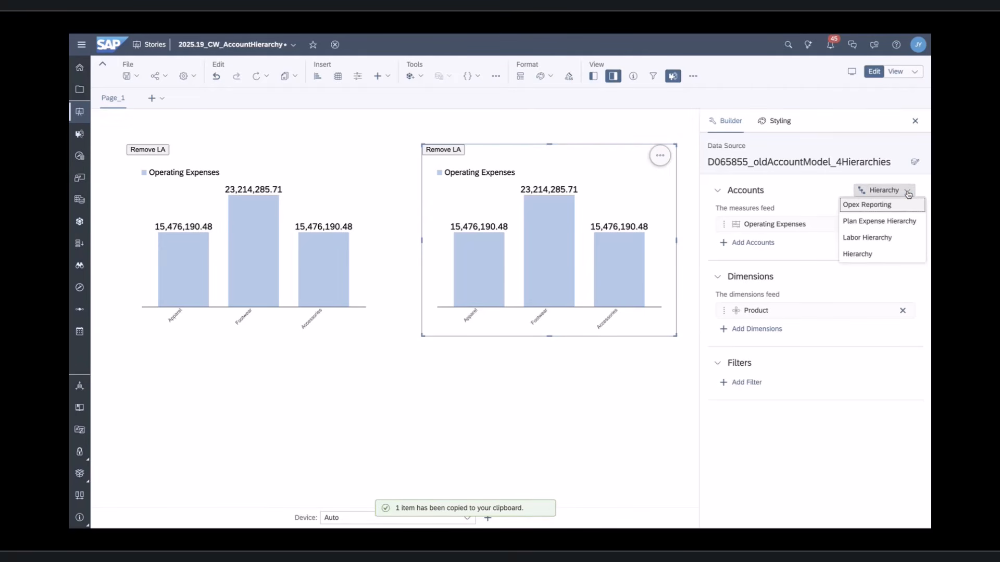
{"action": "left_click", "coordinate": [880, 208]}
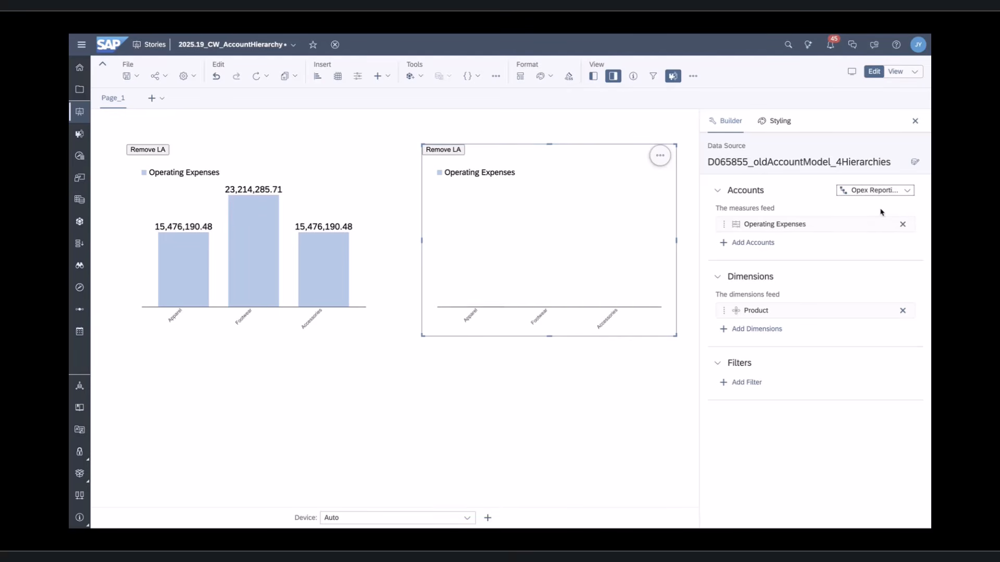
{"action": "left_click", "coordinate": [533, 378]}
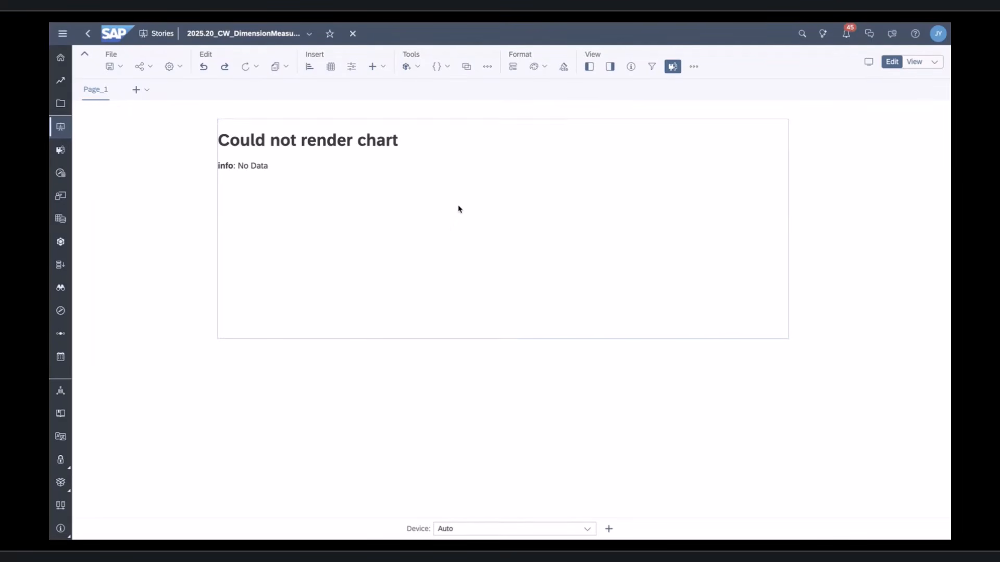
Add an account input control covering All Accounts to the Bar Chart Sample widget based on BestRunJuice_SampleModel.
{"action": "left_click", "coordinate": [466, 191]}
{"action": "left_click", "coordinate": [610, 68]}
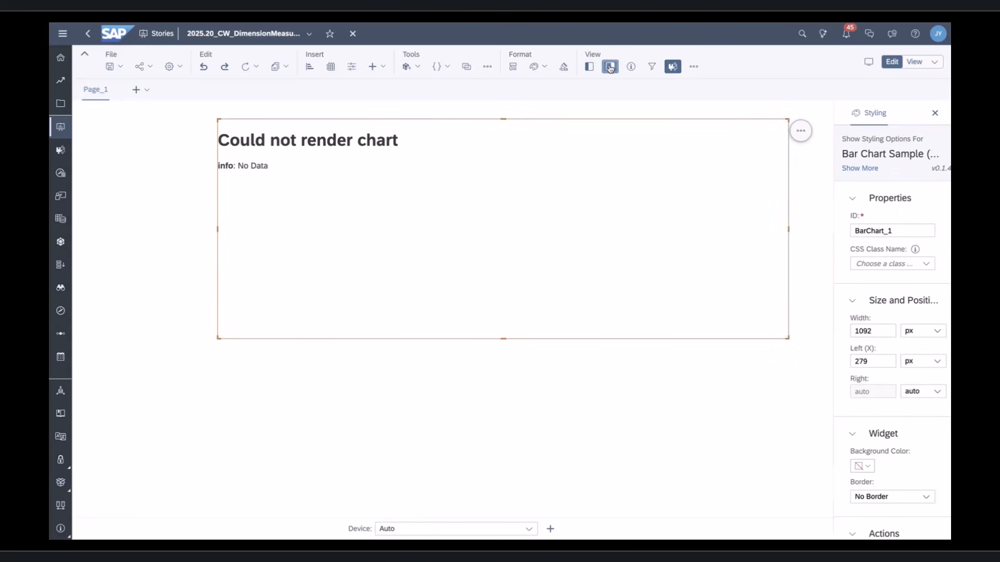
{"action": "left_click", "coordinate": [742, 113]}
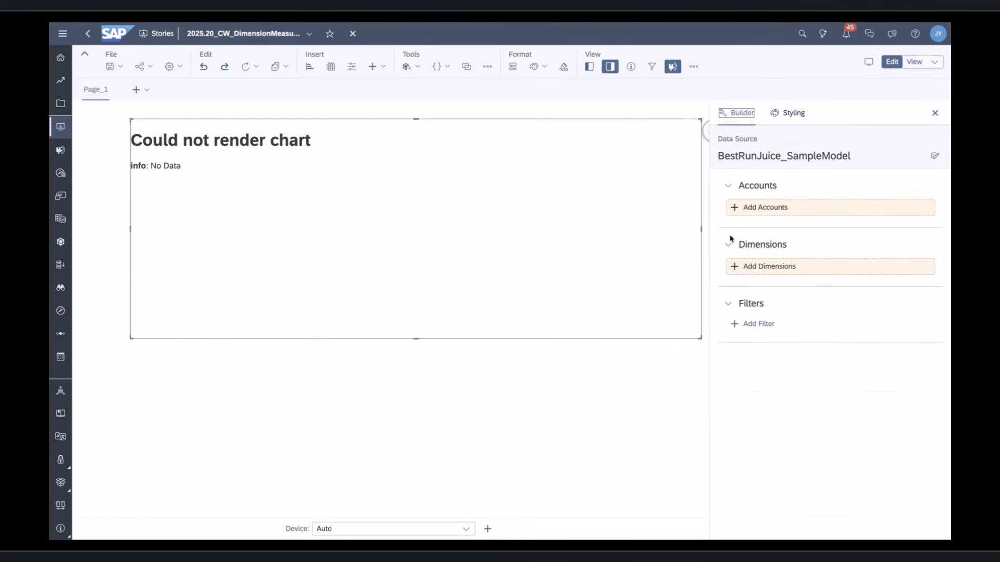
{"action": "left_click", "coordinate": [764, 208]}
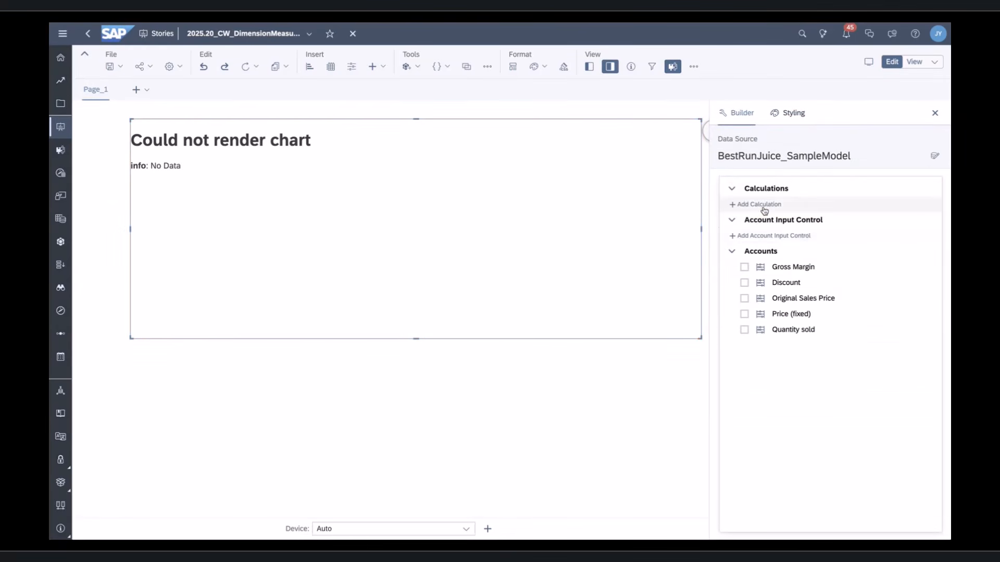
{"action": "left_click", "coordinate": [748, 237]}
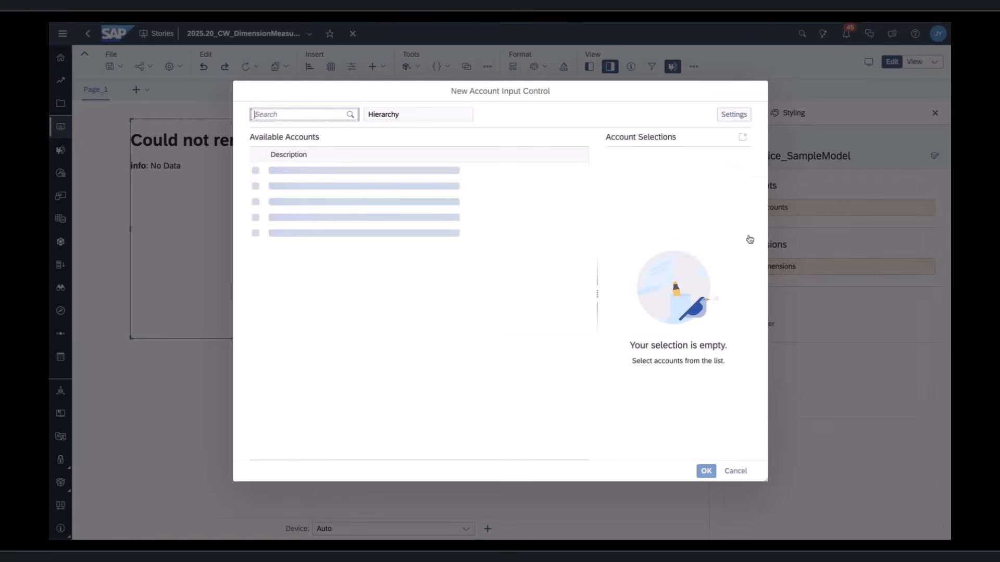
{"action": "left_click", "coordinate": [258, 170]}
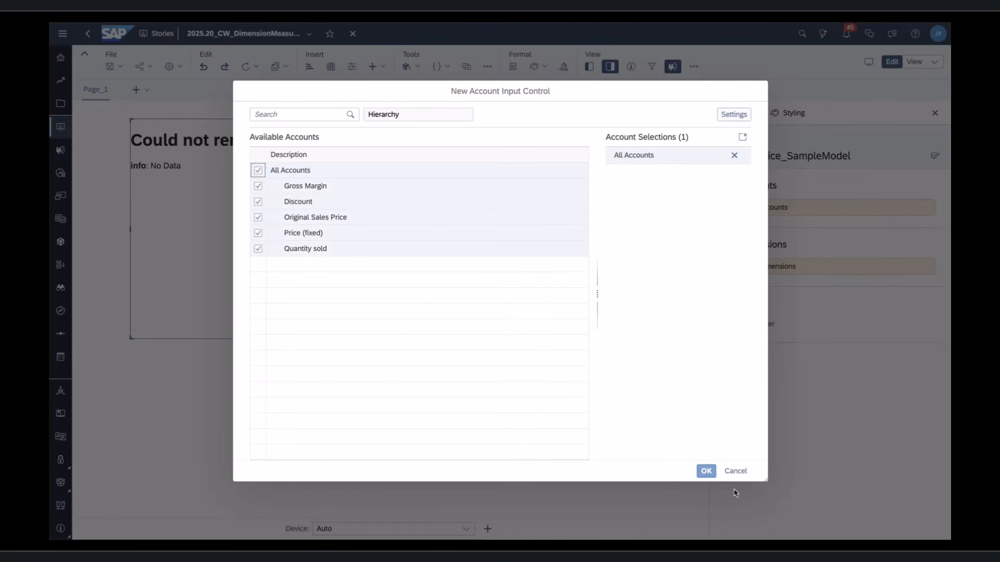
{"action": "left_click", "coordinate": [706, 471]}
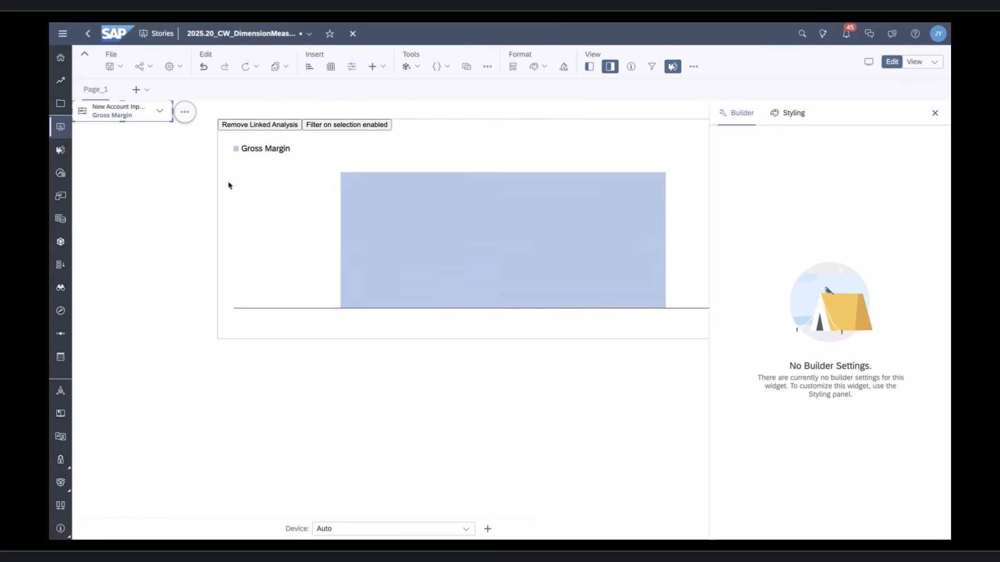
Expand the new account input control into an option list and position it beside the bar chart.
{"action": "left_click_drag", "start_coordinate": [124, 123], "coordinate": [134, 228]}
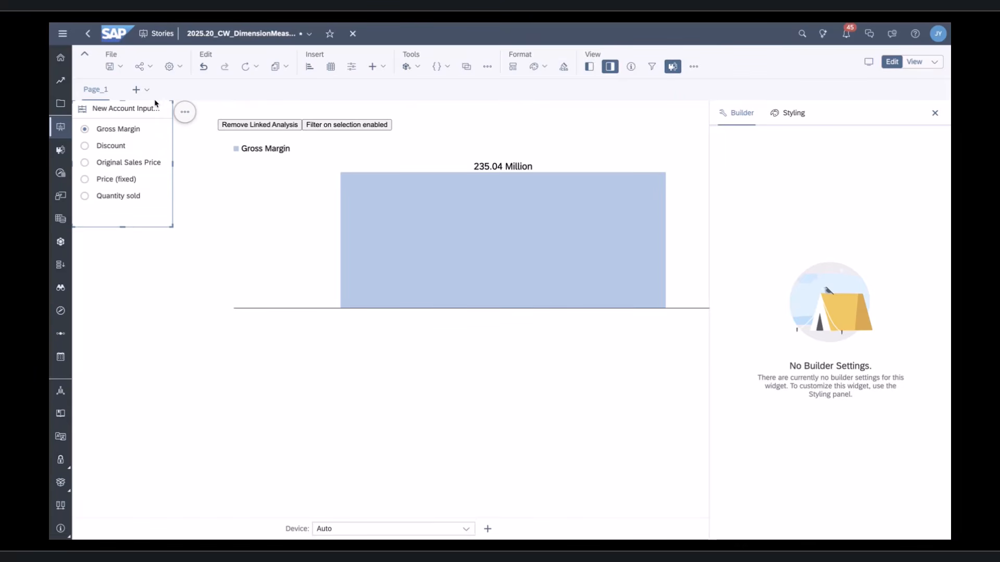
{"action": "left_click", "coordinate": [154, 99]}
{"action": "left_click_drag", "start_coordinate": [154, 104], "coordinate": [170, 122]}
Add a dimension input control with Location, Product, Sales Manager and Store to the bar chart widget.
{"action": "left_click", "coordinate": [529, 138]}
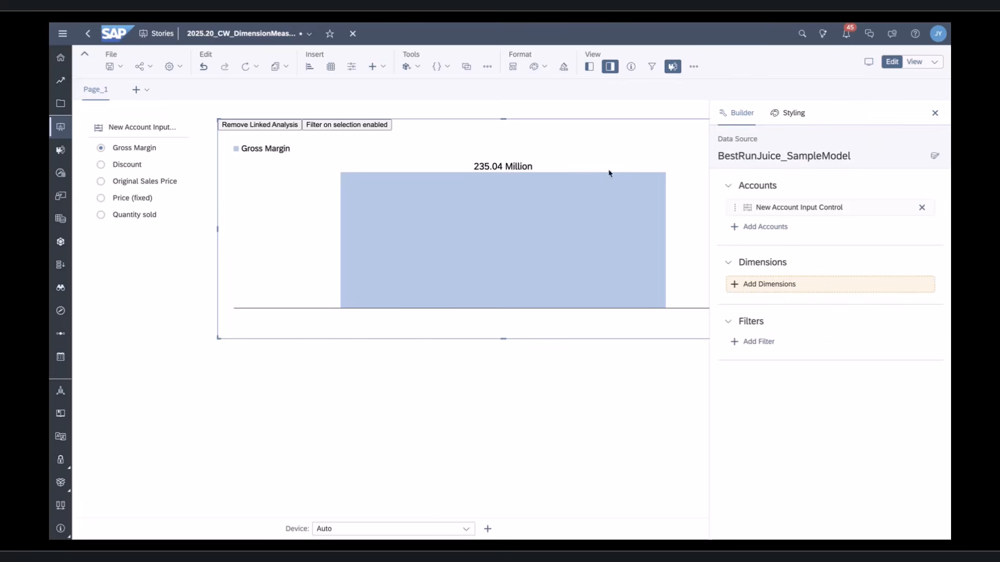
{"action": "left_click", "coordinate": [753, 284]}
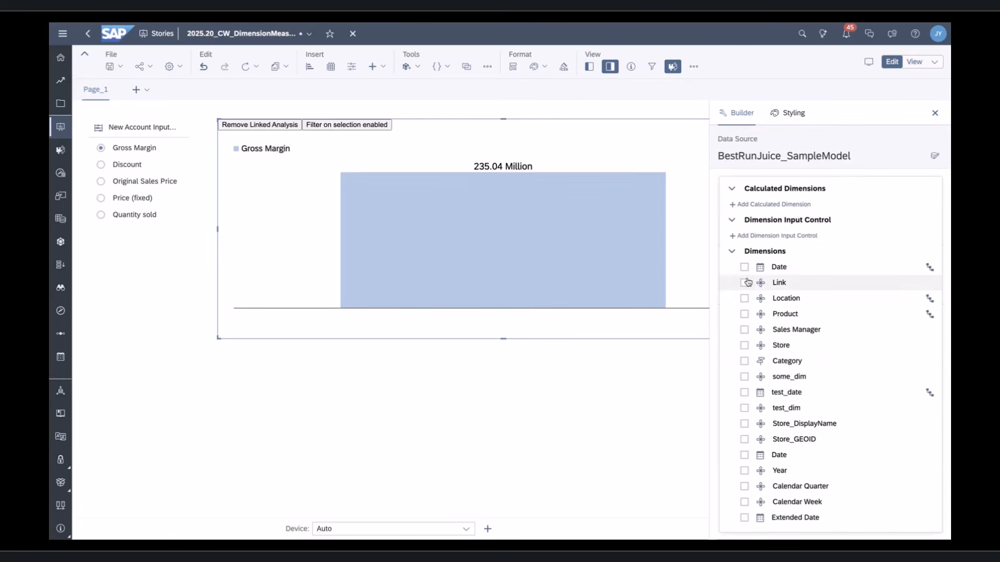
{"action": "left_click", "coordinate": [759, 235]}
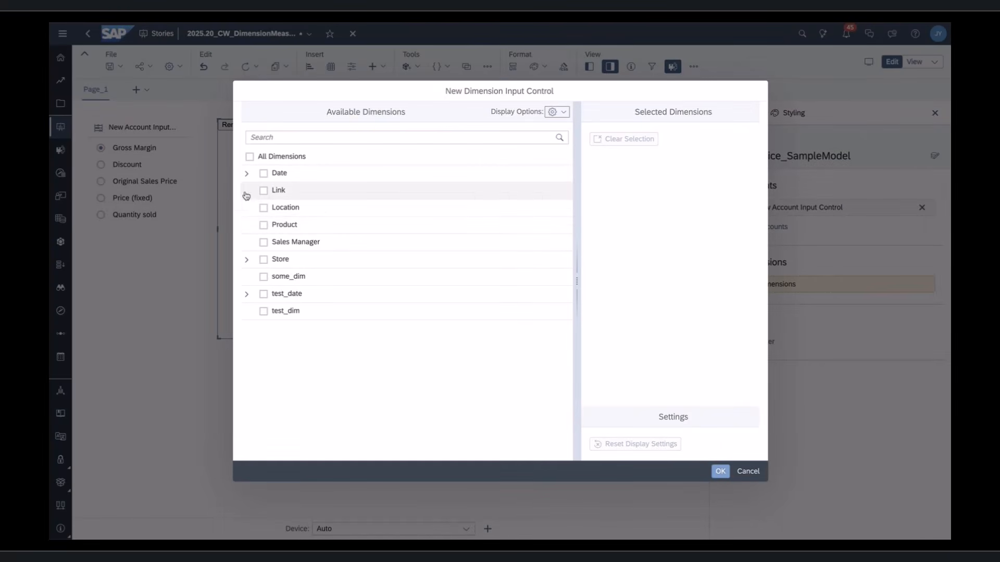
{"action": "left_click", "coordinate": [263, 207]}
{"action": "left_click", "coordinate": [263, 225]}
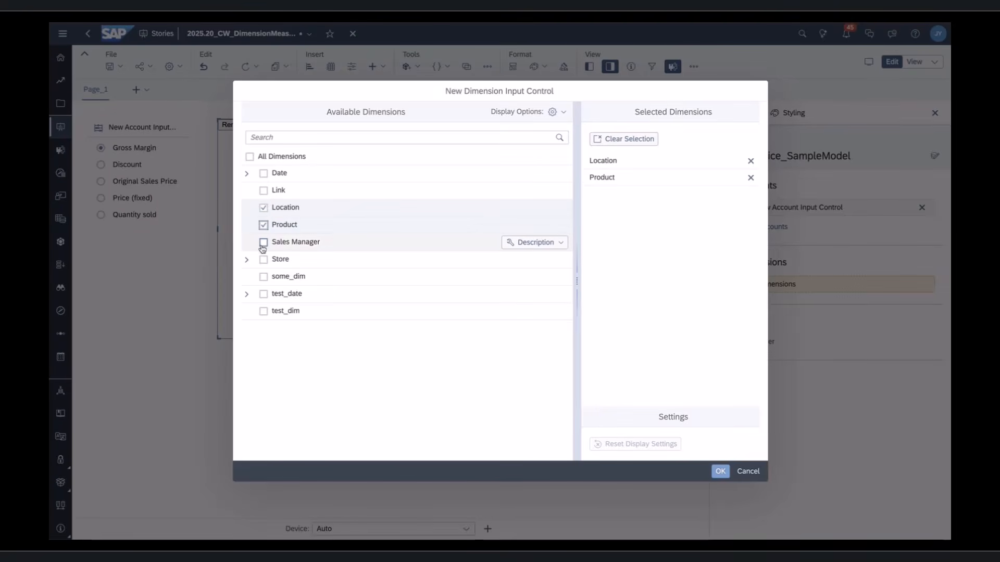
{"action": "left_click", "coordinate": [263, 242]}
{"action": "left_click", "coordinate": [263, 259]}
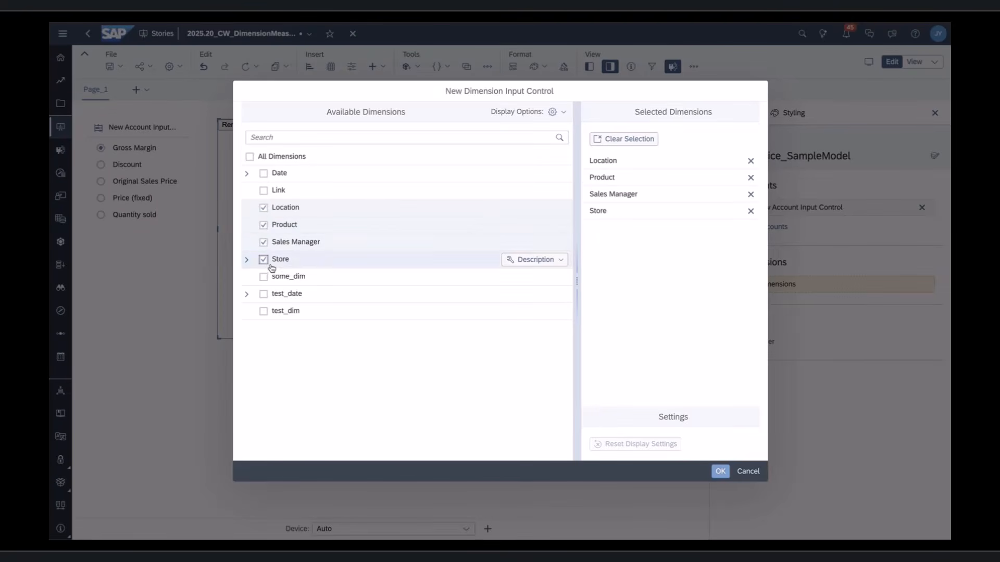
{"action": "left_click", "coordinate": [721, 471]}
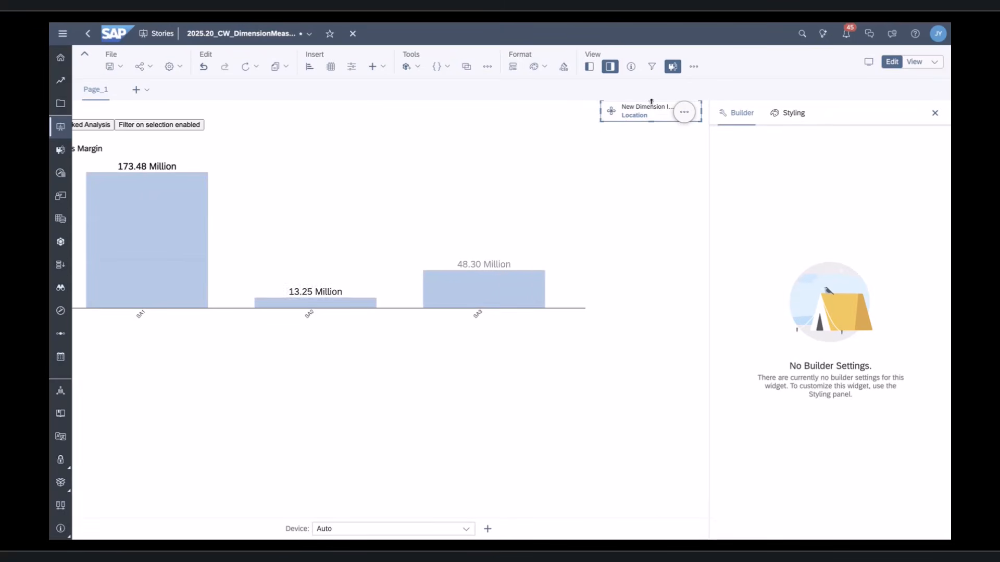
Place the dimension input control, expanded into an option list, directly below the account input control.
{"action": "left_click_drag", "start_coordinate": [640, 104], "coordinate": [138, 359]}
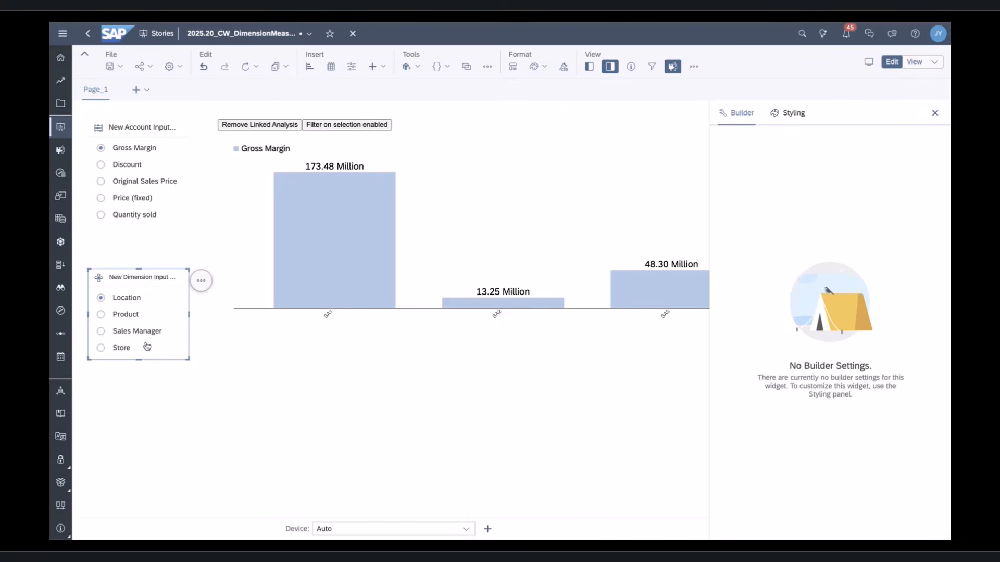
{"action": "left_click_drag", "start_coordinate": [161, 273], "coordinate": [161, 257]}
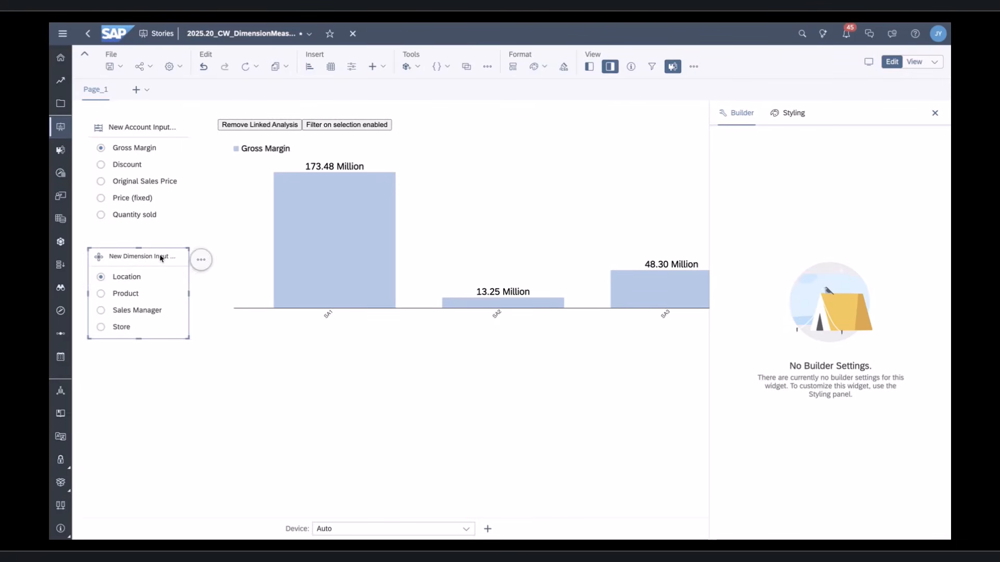
{"action": "left_click", "coordinate": [184, 382]}
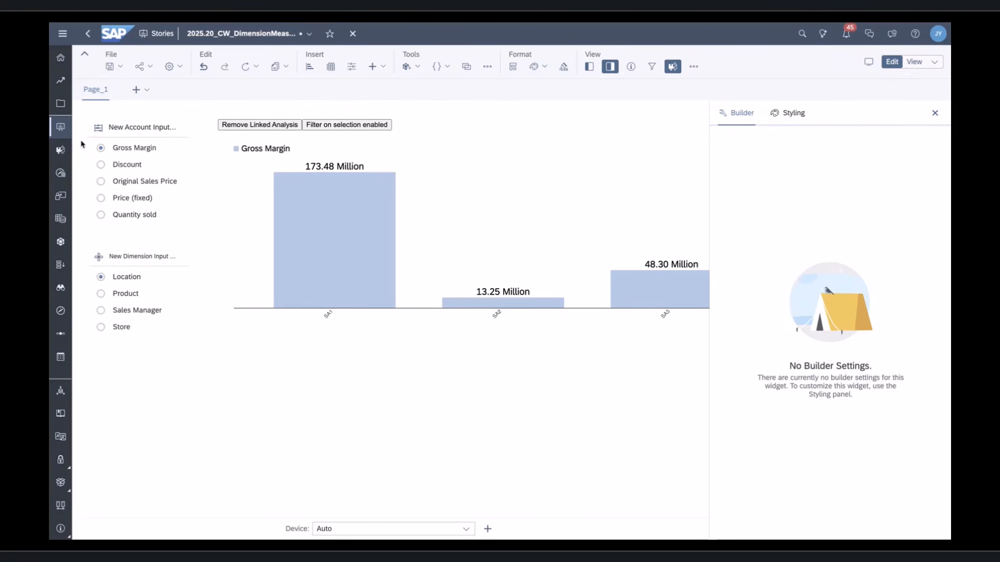
Switch the bar chart's account to Discount and its dimension to Product and then Sales Manager using the input controls.
{"action": "left_click", "coordinate": [101, 164]}
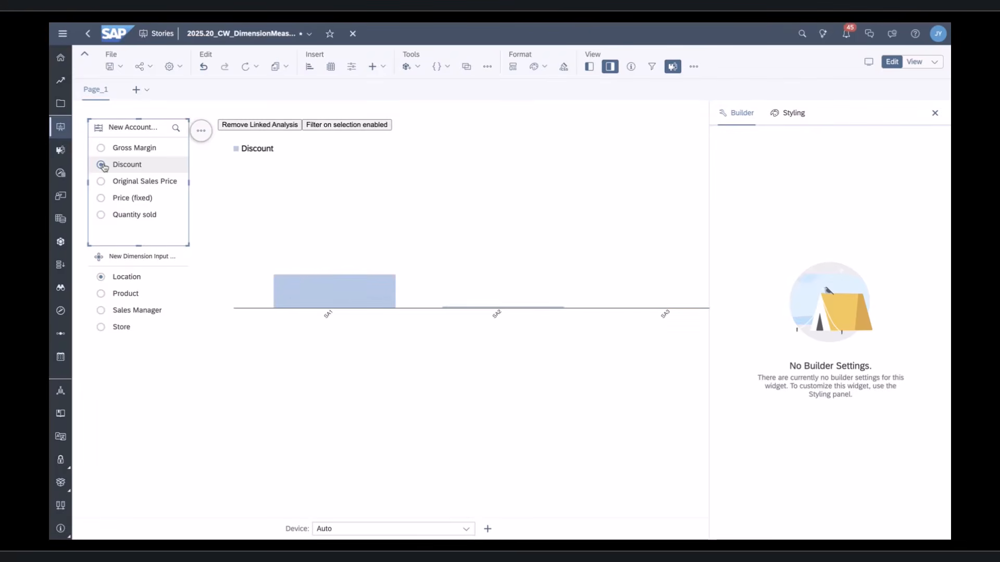
{"action": "left_click", "coordinate": [611, 72]}
{"action": "left_click", "coordinate": [109, 295]}
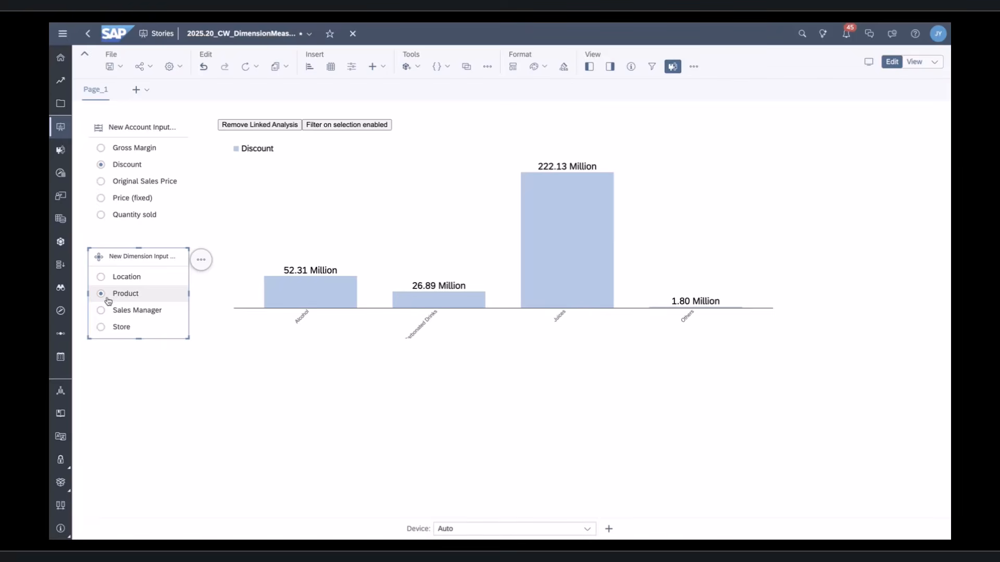
{"action": "left_click", "coordinate": [101, 311]}
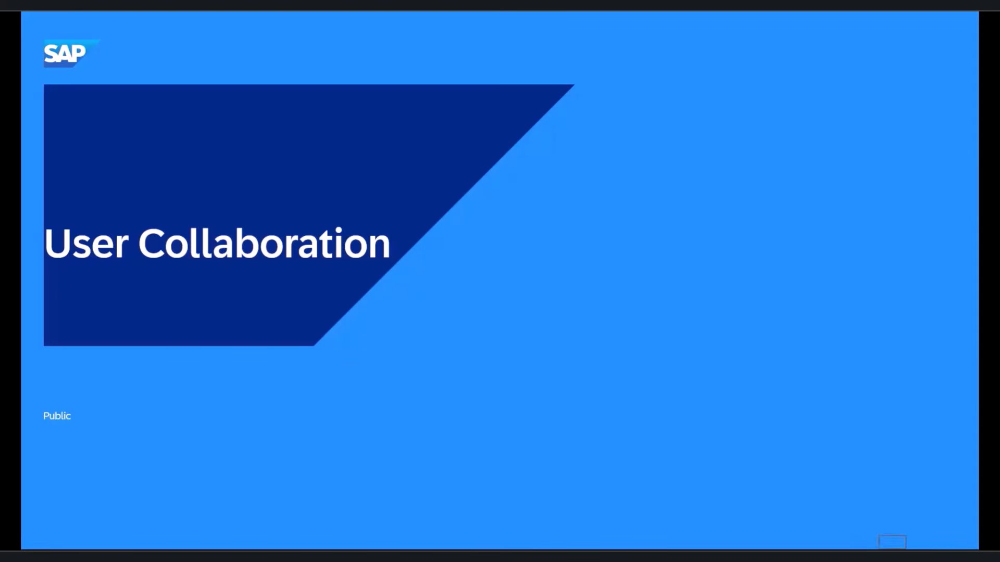
{"action": "key", "text": "Right"}
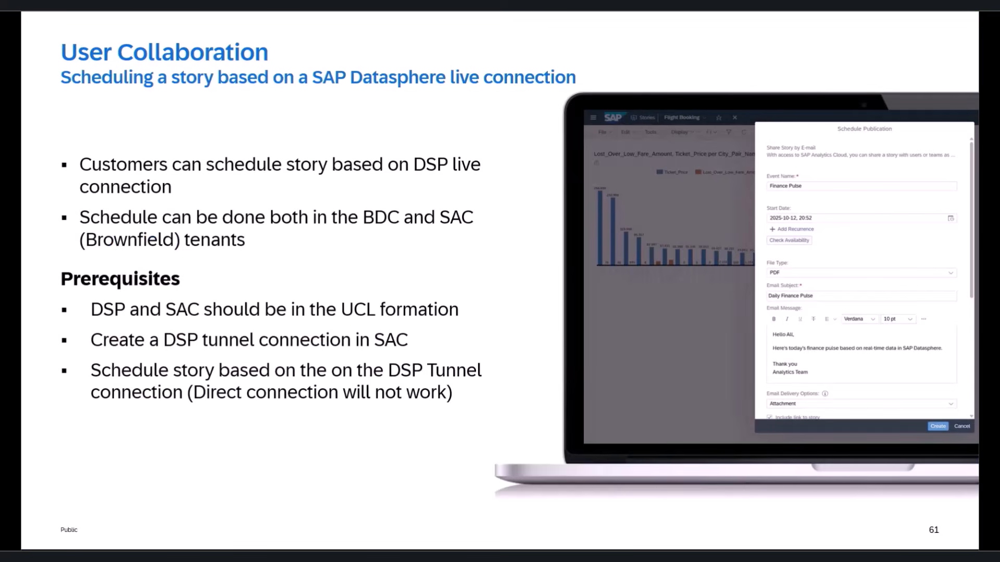